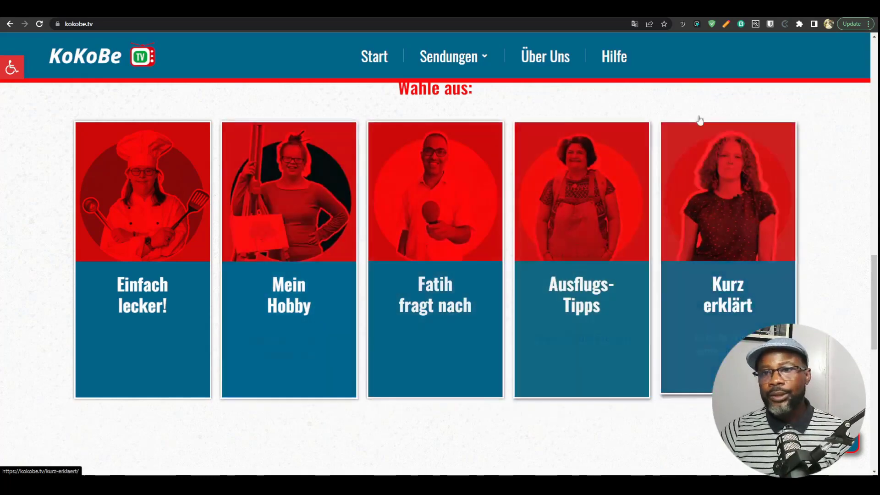
Switch to the Bricks editor page, add a section and divide its container into three equal columns
{"action": "left_click", "coordinate": [761, 9]}
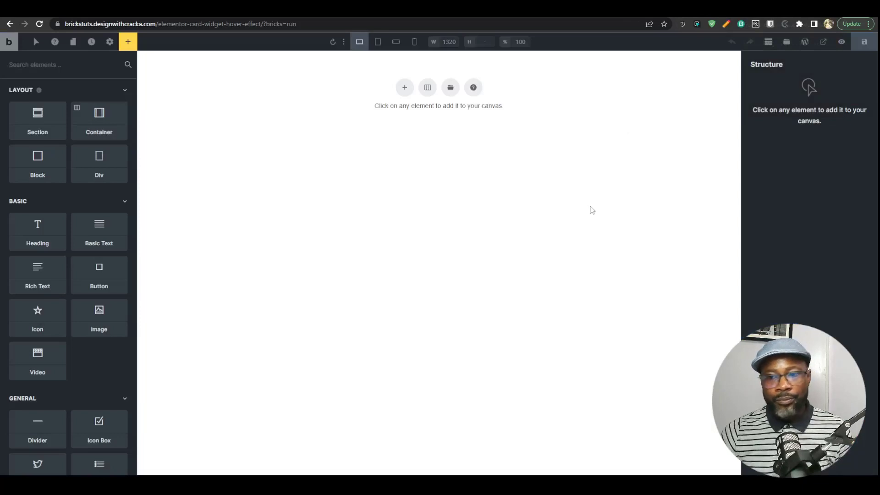
{"action": "left_click", "coordinate": [405, 87]}
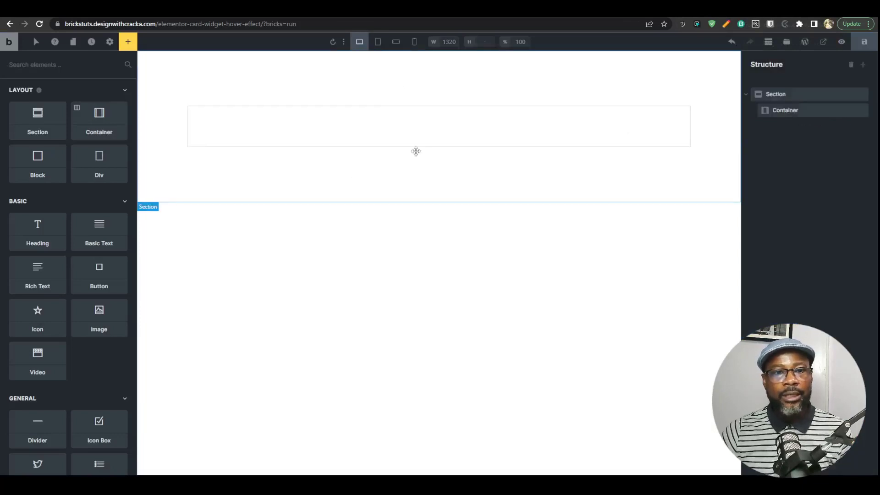
{"action": "left_click", "coordinate": [392, 126]}
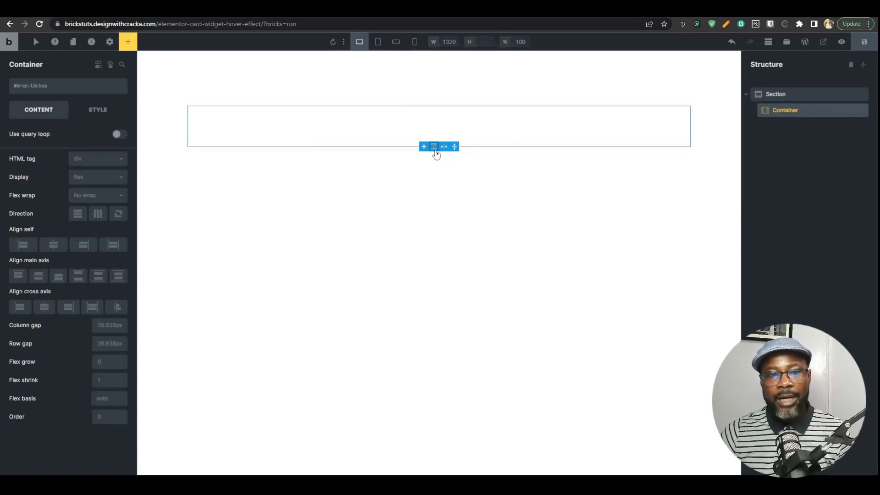
{"action": "left_click", "coordinate": [435, 151]}
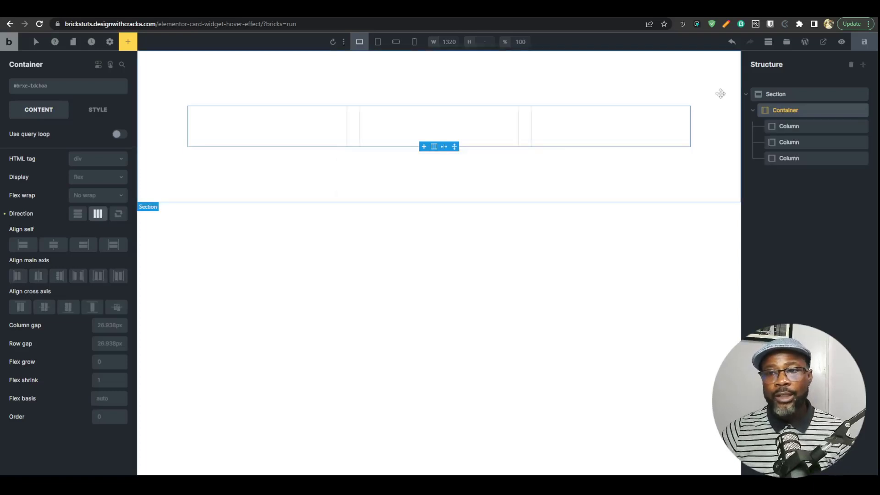
Create the global class cool-card on the first column
{"action": "left_click", "coordinate": [797, 131]}
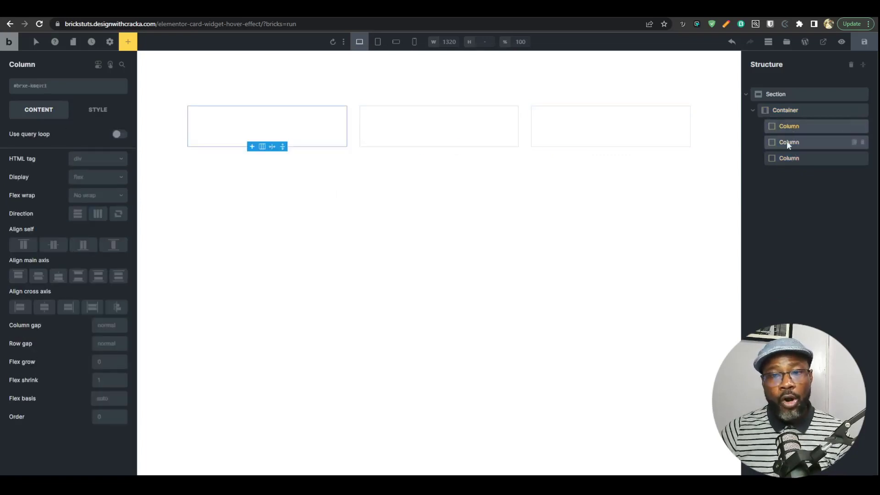
{"action": "left_click", "coordinate": [788, 142]}
{"action": "left_click", "coordinate": [792, 131]}
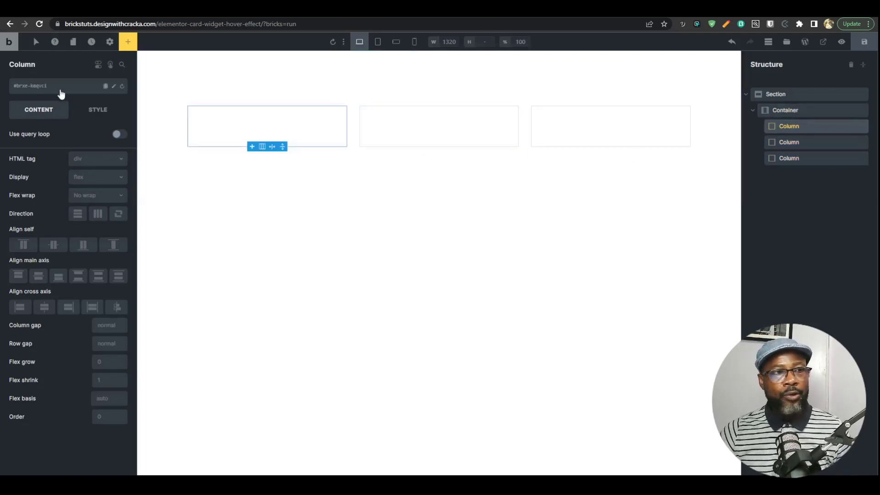
{"action": "left_click", "coordinate": [61, 91]}
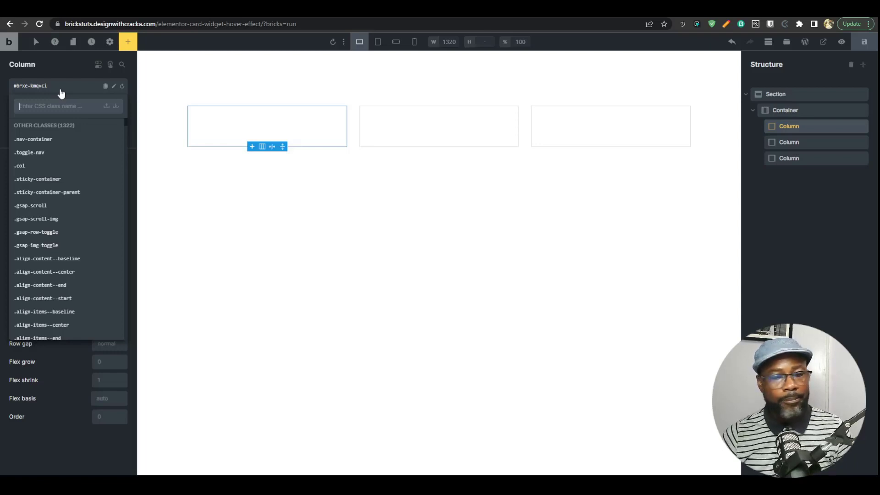
{"action": "type", "text": "cool-car"}
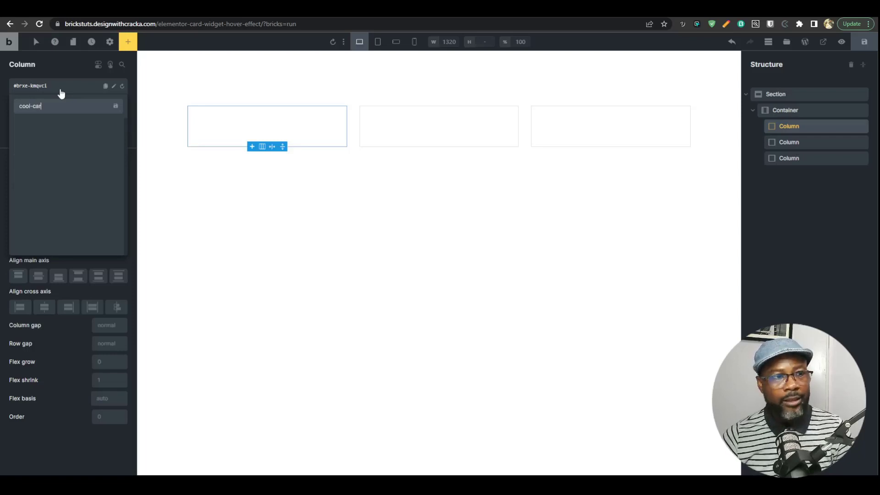
{"action": "type", "text": "d"}
{"action": "key", "text": "Return"}
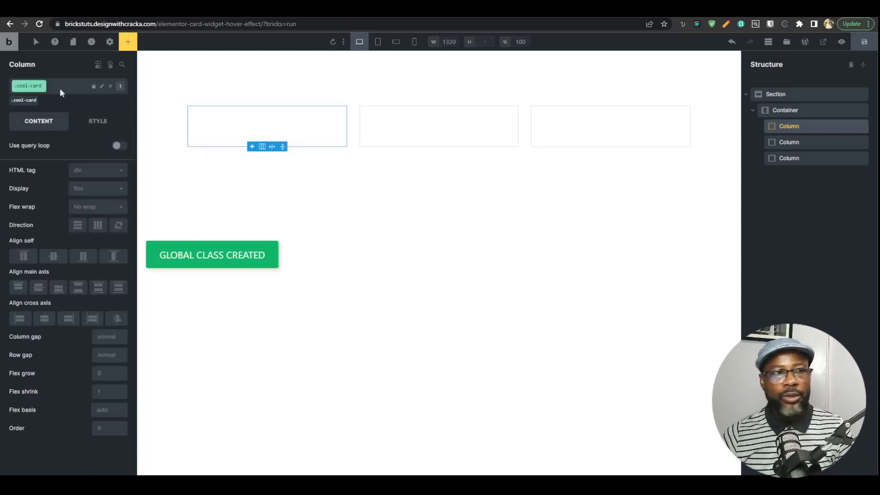
Copy the first column's styles and paste them onto the second and third columns
{"action": "right_click", "coordinate": [273, 125]}
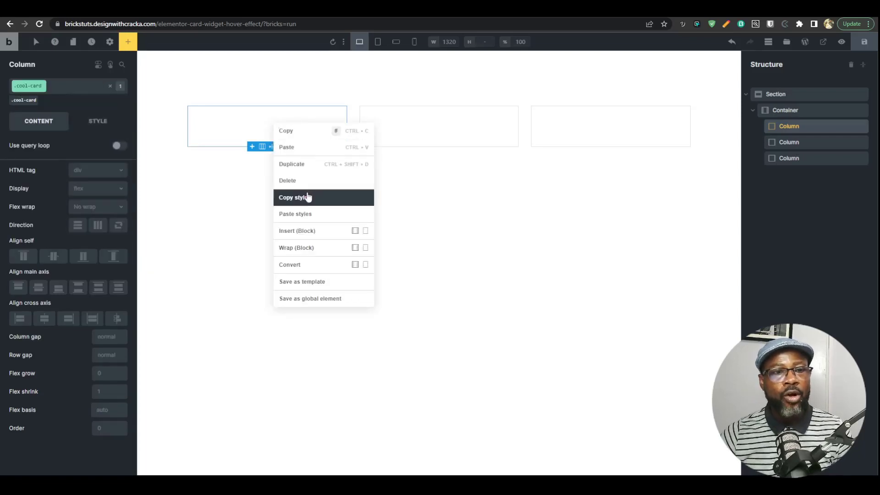
{"action": "left_click", "coordinate": [305, 195]}
{"action": "right_click", "coordinate": [418, 145]}
{"action": "left_click", "coordinate": [479, 234]}
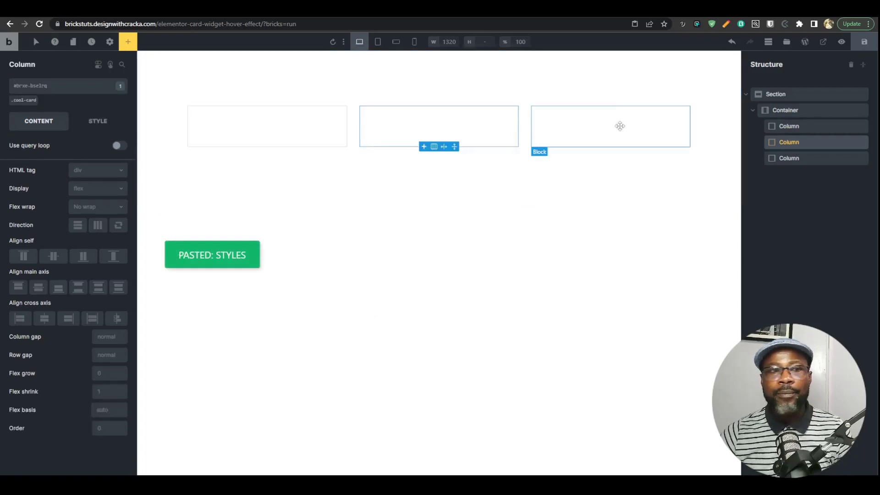
{"action": "right_click", "coordinate": [615, 125]}
{"action": "left_click", "coordinate": [670, 221]}
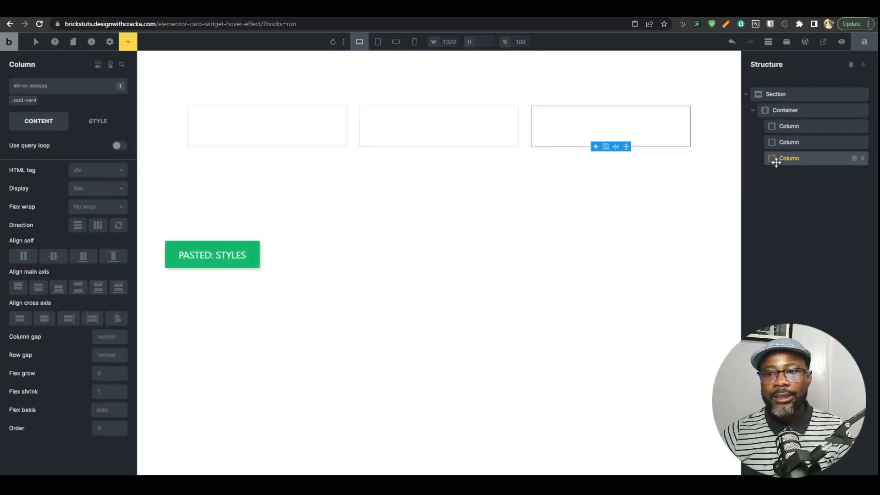
{"action": "left_click", "coordinate": [305, 136]}
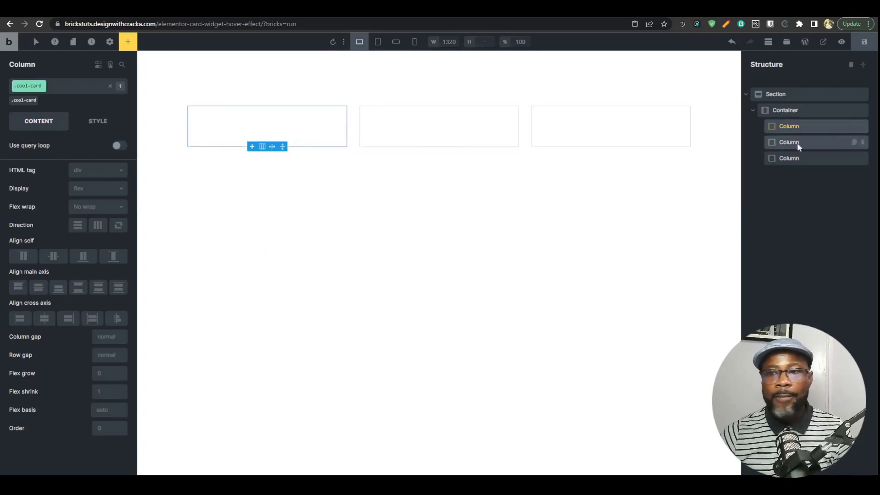
{"action": "left_click", "coordinate": [862, 142]}
{"action": "left_click", "coordinate": [862, 142]}
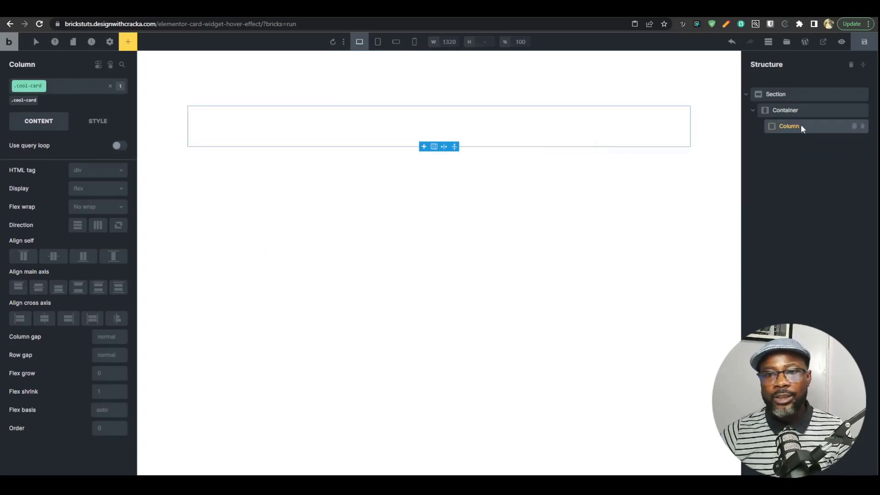
{"action": "left_click", "coordinate": [785, 110]}
{"action": "left_click", "coordinate": [791, 126]}
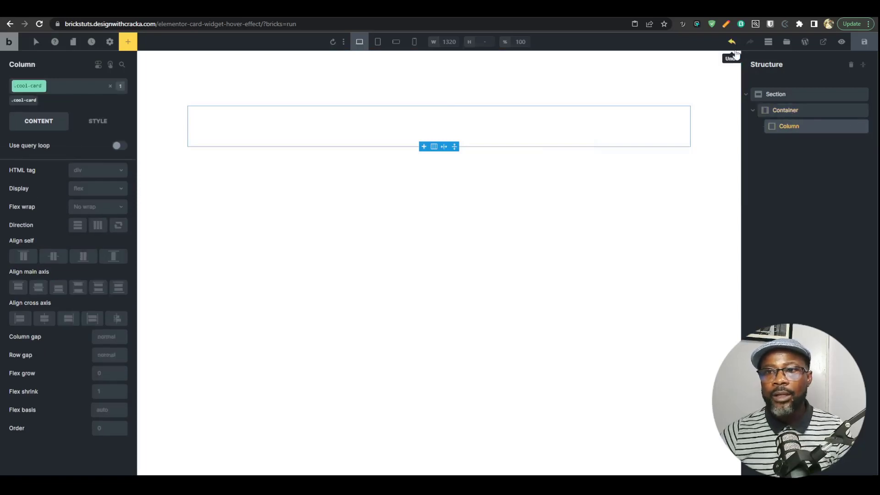
{"action": "left_click", "coordinate": [732, 42]}
{"action": "left_click", "coordinate": [750, 42]}
Insert a block inside the first column
{"action": "left_click", "coordinate": [788, 126]}
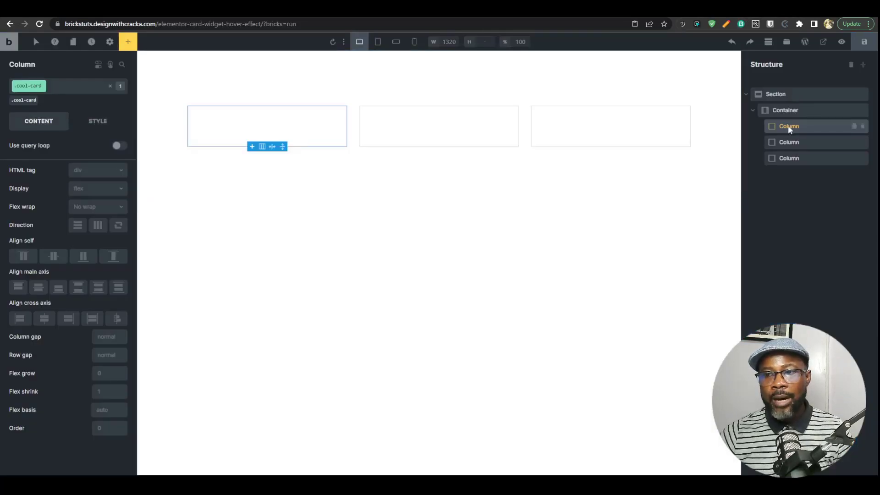
{"action": "right_click", "coordinate": [790, 125]}
{"action": "left_click", "coordinate": [798, 236]}
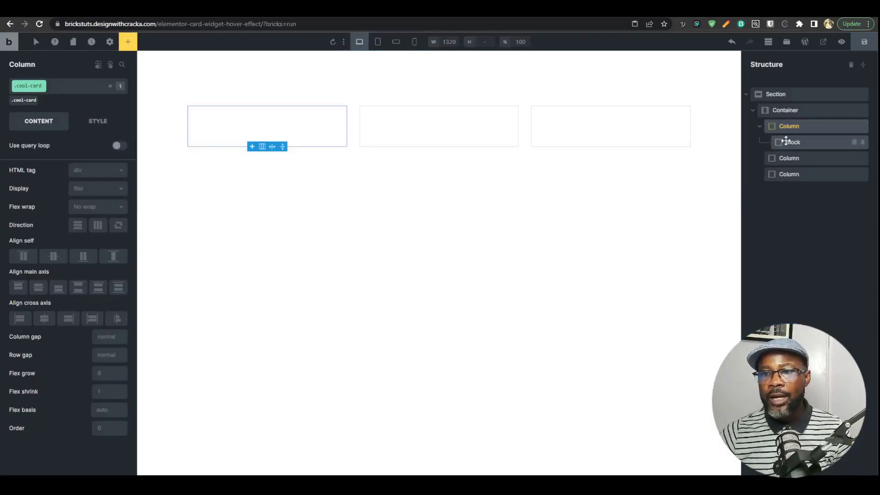
Create the global class cool-card__img-wrap on the block inside the first column
{"action": "left_click", "coordinate": [44, 91]}
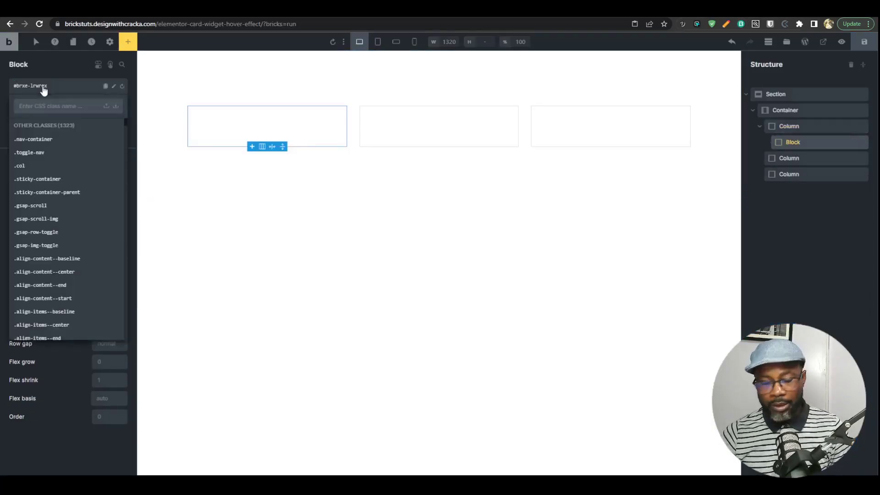
{"action": "type", "text": "cool"}
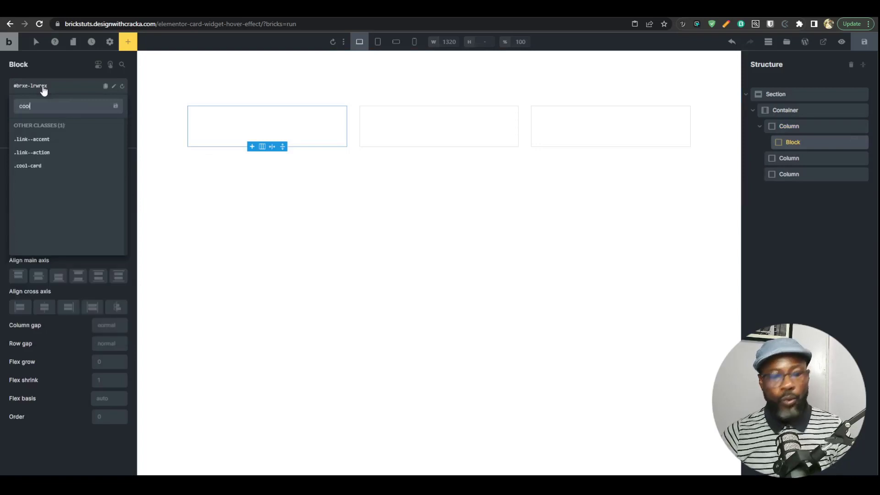
{"action": "type", "text": "-card_"}
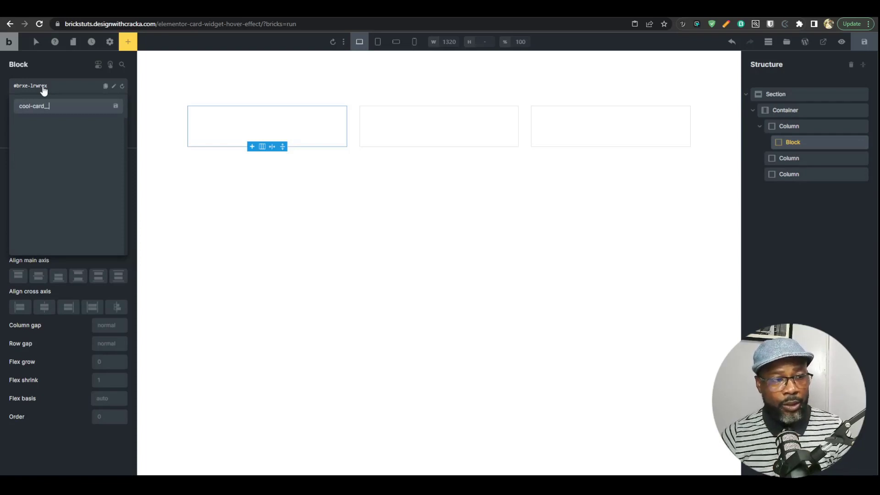
{"action": "type", "text": "_"}
{"action": "type", "text": "img"}
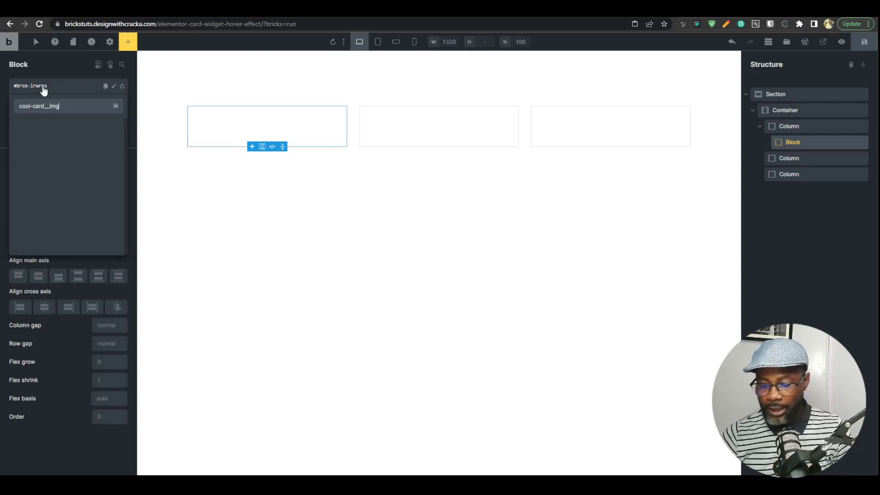
{"action": "type", "text": "-wrap"}
{"action": "key", "text": "Return"}
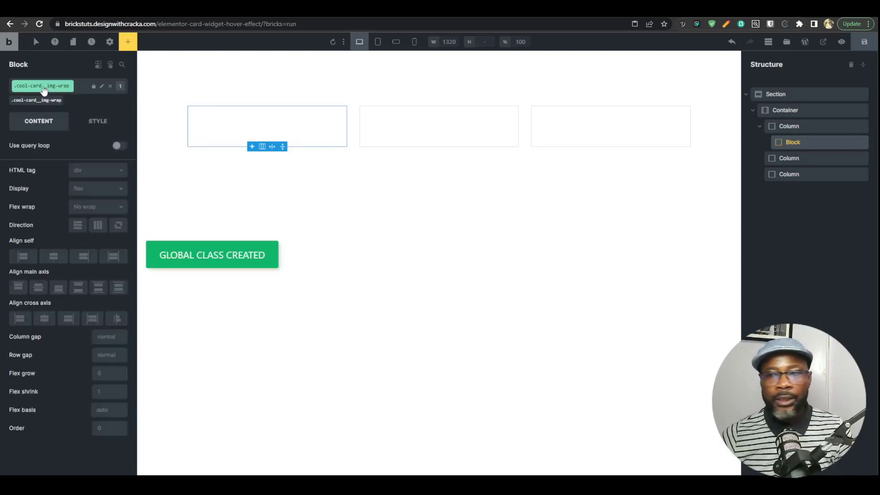
Insert a second block inside the first column, below the existing one
{"action": "left_click", "coordinate": [800, 126]}
{"action": "right_click", "coordinate": [800, 126]}
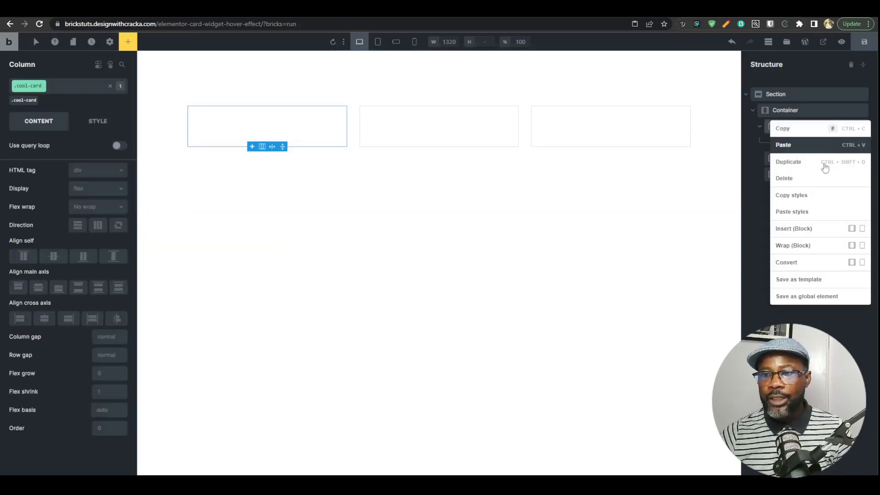
{"action": "left_click", "coordinate": [800, 229]}
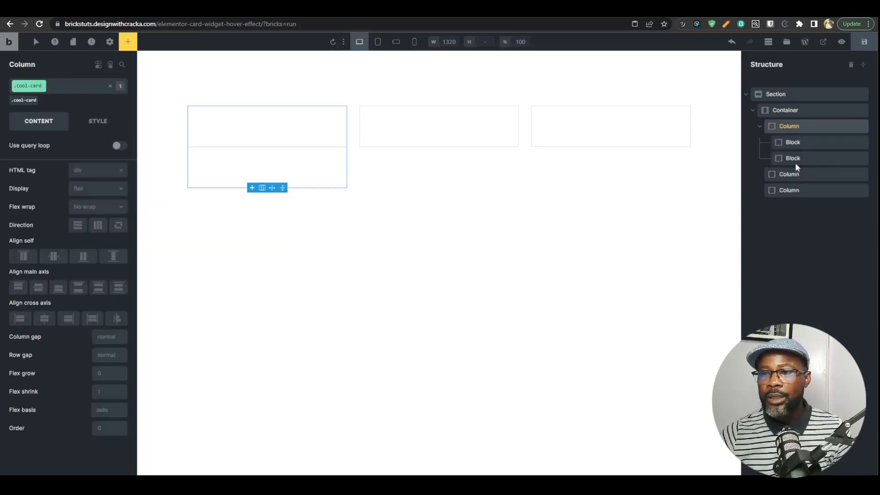
Rename the first column's upper block as "image wrap"
{"action": "left_click", "coordinate": [793, 143]}
{"action": "double_click", "coordinate": [794, 143]}
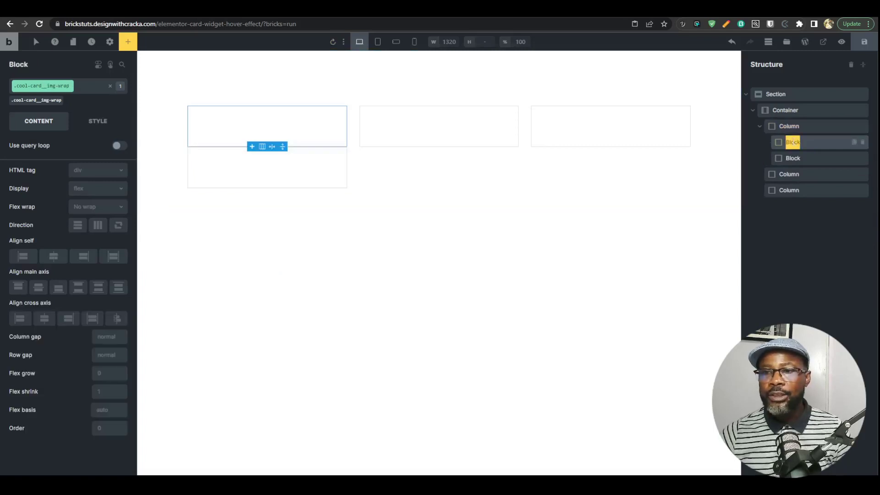
{"action": "type", "text": "unag=="}
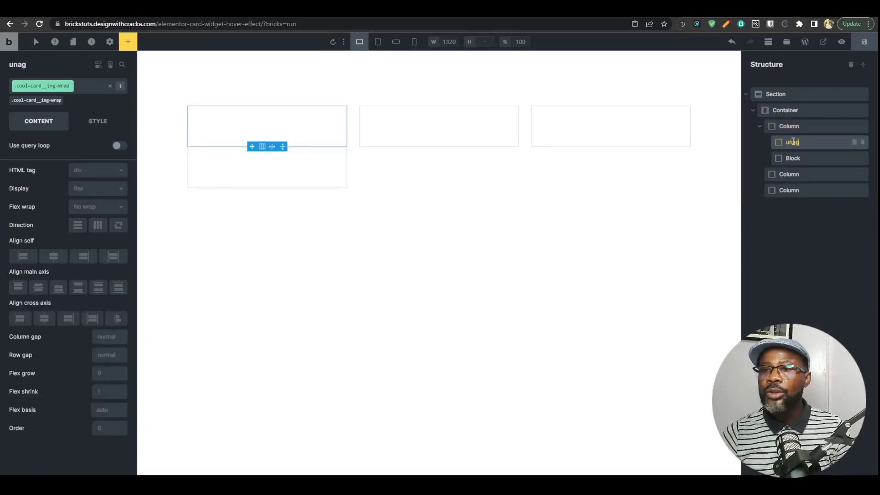
{"action": "key", "text": "BackSpace"}
{"action": "key", "text": "BackSpace"}
{"action": "key", "text": "BackSpace"}
{"action": "key", "text": "BackSpace"}
{"action": "key", "text": "BackSpace"}
{"action": "key", "text": "BackSpace"}
{"action": "type", "text": "Blockimage"}
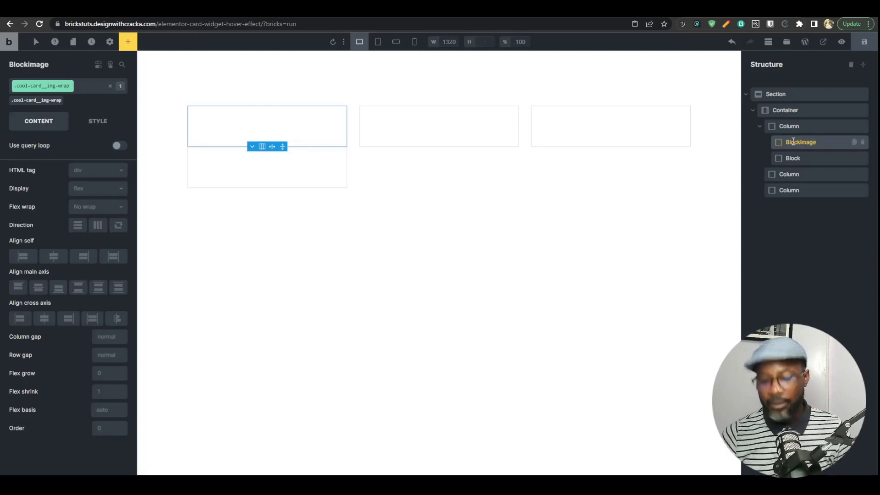
{"action": "double_click", "coordinate": [794, 142]}
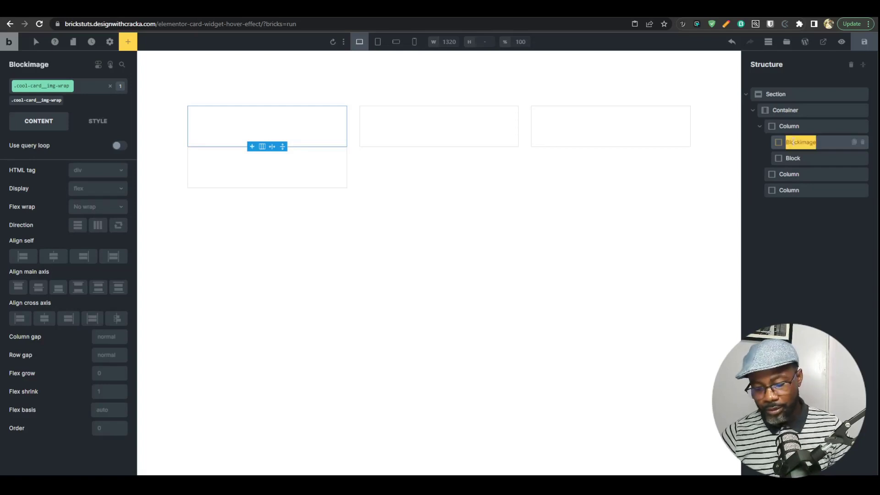
{"action": "type", "text": "image wrap"}
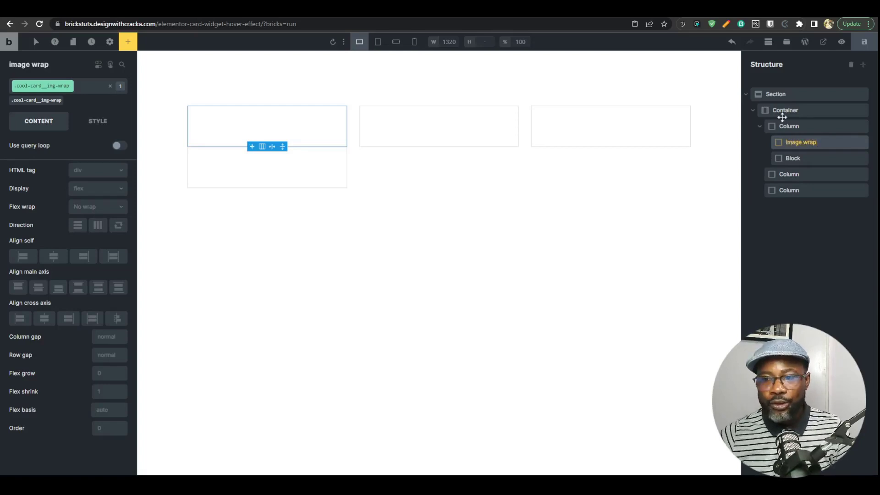
Rename the first column's lower block as "content wrap"
{"action": "left_click", "coordinate": [800, 159]}
{"action": "double_click", "coordinate": [801, 159]}
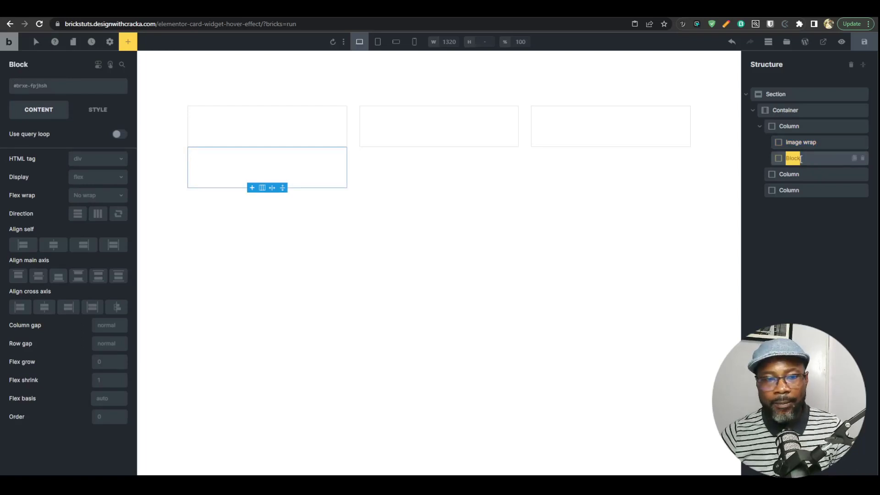
{"action": "type", "text": "content wrap"}
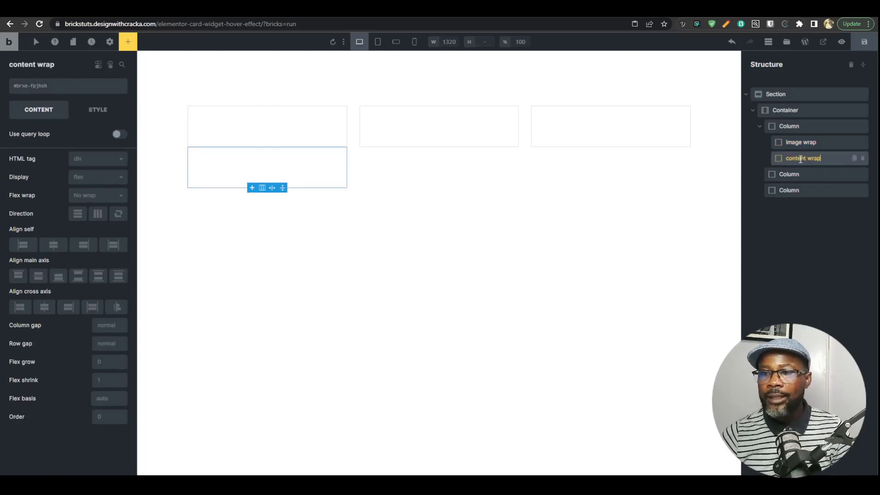
Create the global class cool-card__content-wrap on the content wrap block in the first column
{"action": "left_click", "coordinate": [34, 87]}
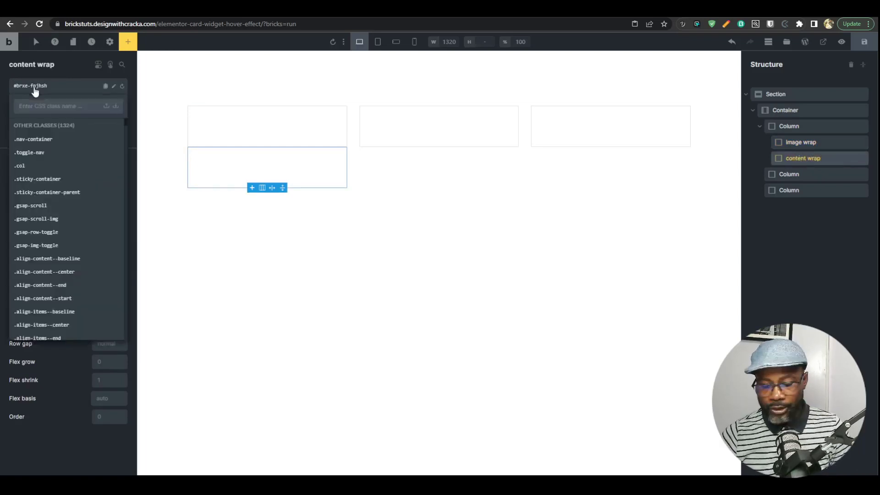
{"action": "type", "text": "cool-card"}
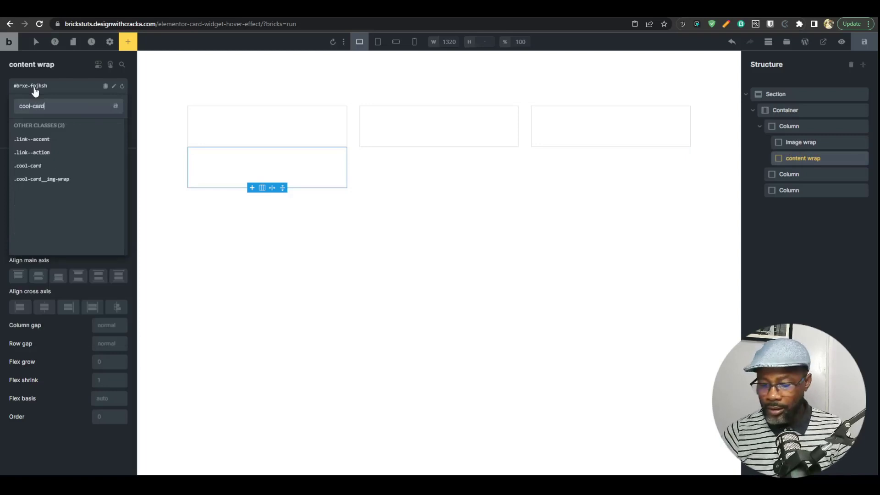
{"action": "type", "text": "__con"}
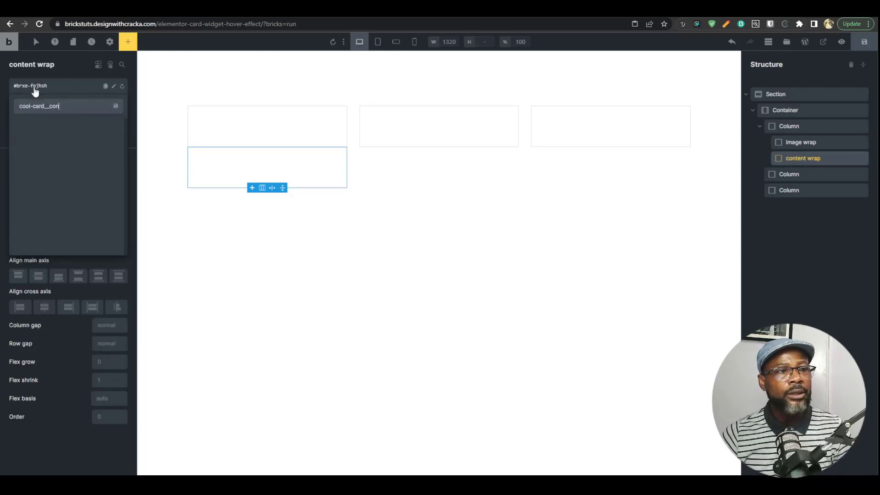
{"action": "type", "text": "tent-wrap"}
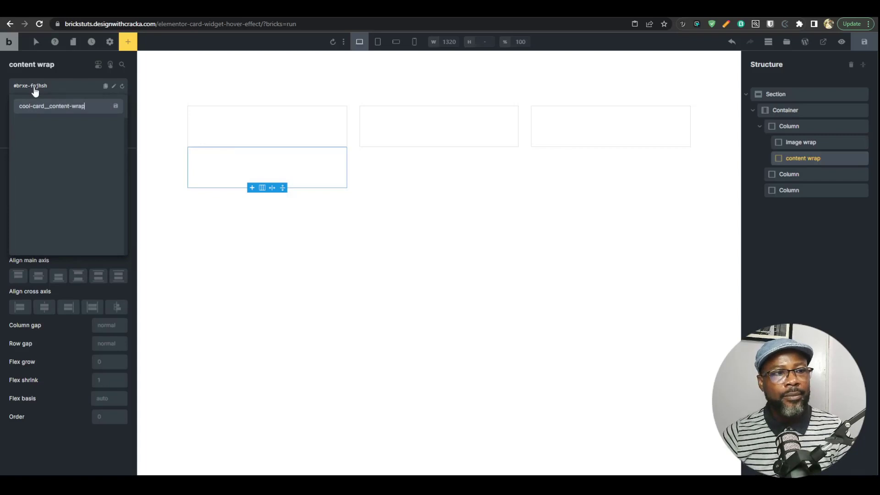
{"action": "key", "text": "Return"}
Check the classes on the image wrap and content wrap blocks, ending with the image wrap selected
{"action": "left_click", "coordinate": [801, 142]}
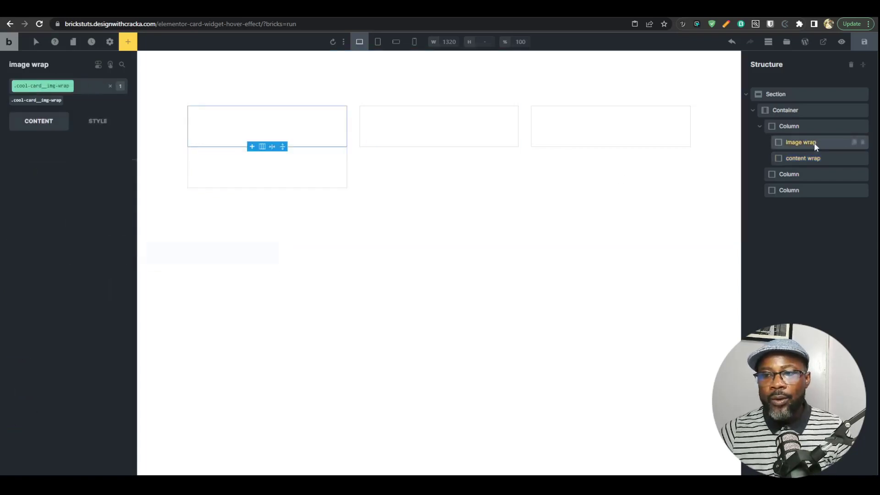
{"action": "left_click", "coordinate": [807, 157]}
{"action": "left_click", "coordinate": [802, 142]}
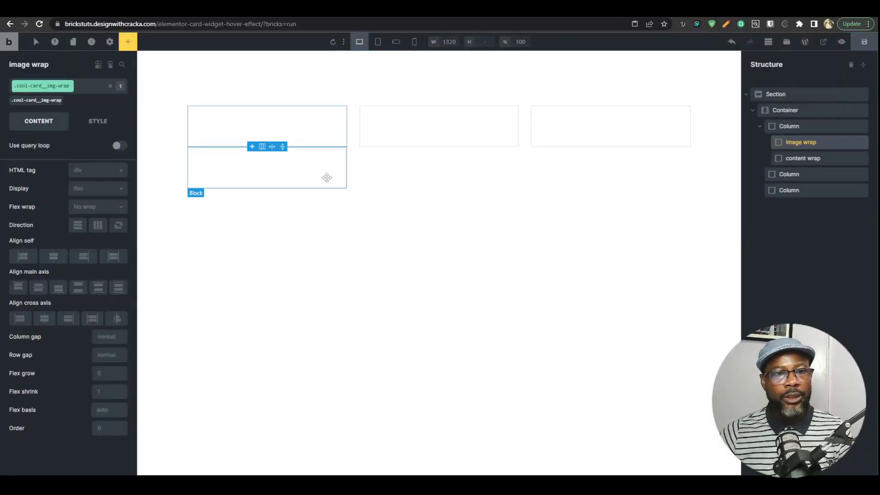
{"action": "left_click", "coordinate": [310, 155]}
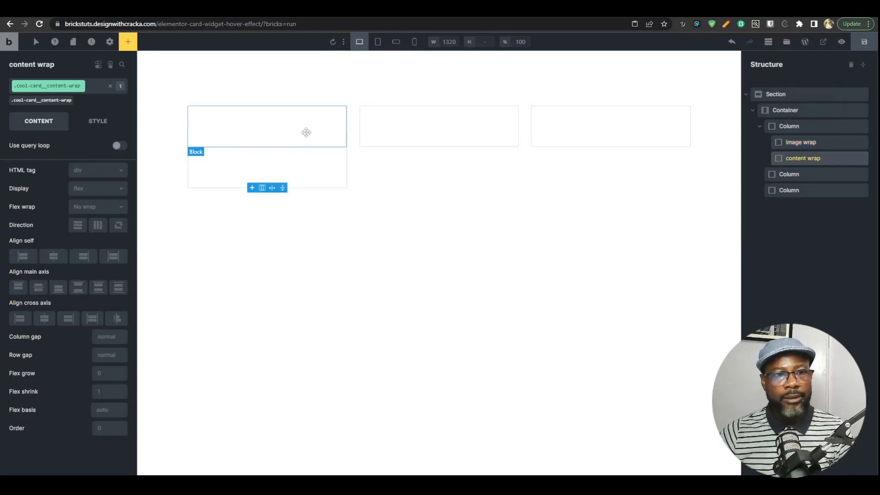
{"action": "left_click", "coordinate": [304, 138]}
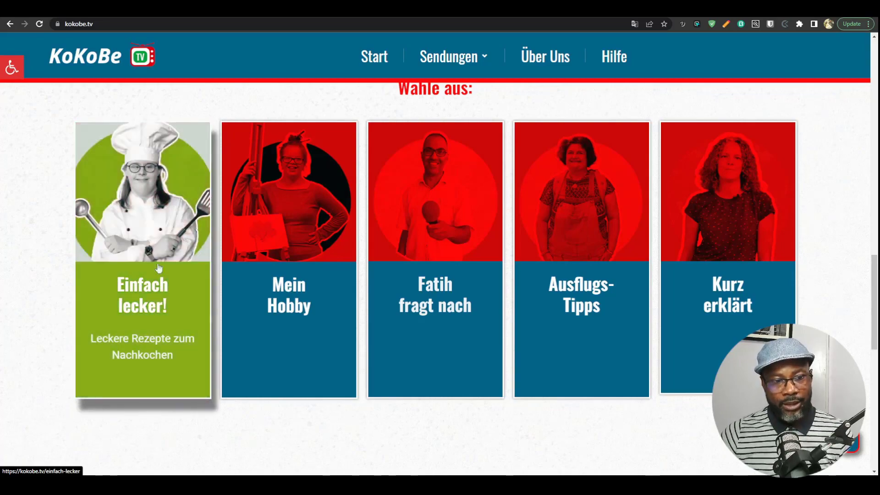
Switch to the kokobe.tv reference page and inspect the markup of the first card's background image, overlay and content
{"action": "right_click", "coordinate": [162, 208]}
{"action": "left_click", "coordinate": [208, 327]}
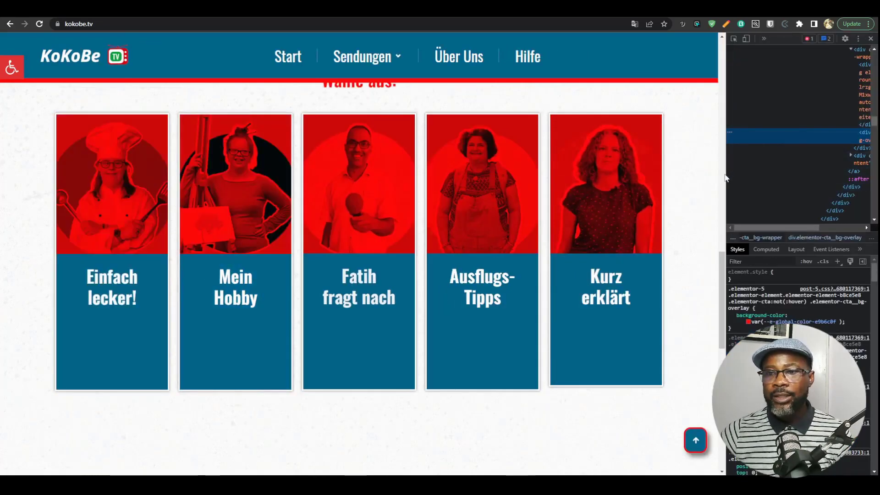
{"action": "left_click_drag", "start_coordinate": [727, 175], "coordinate": [637, 188]}
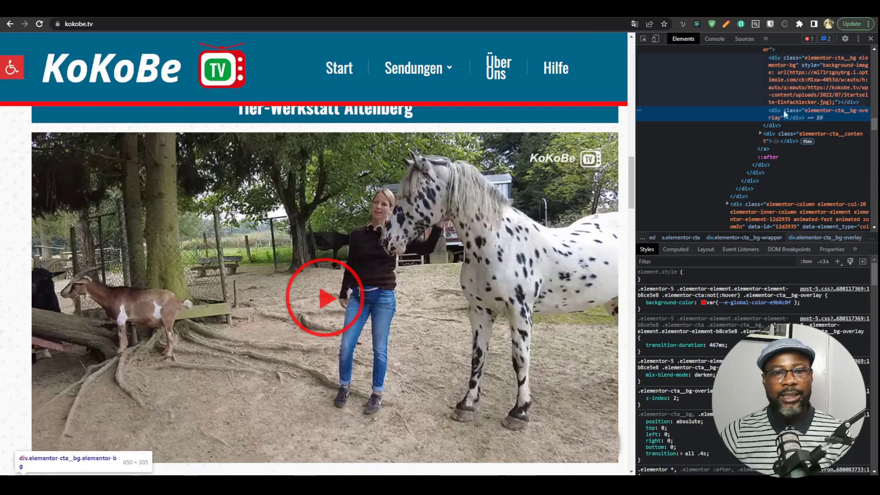
{"action": "scroll", "coordinate": [553, 257], "scroll_direction": "down", "scroll_amount": 5}
{"action": "scroll", "coordinate": [553, 257], "scroll_direction": "down", "scroll_amount": 12}
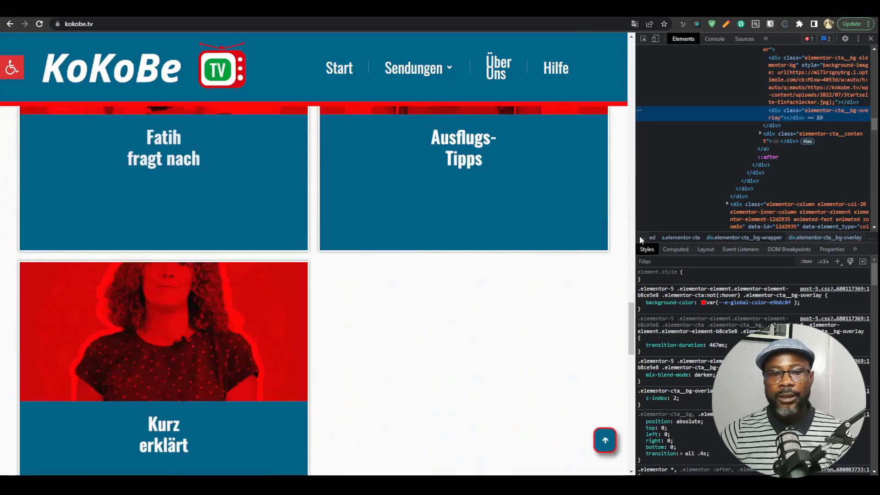
{"action": "left_click_drag", "start_coordinate": [639, 236], "coordinate": [660, 235]}
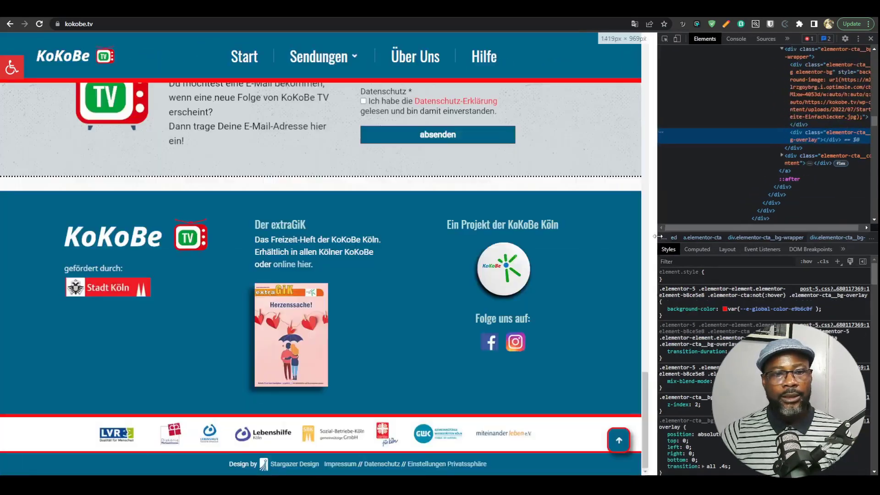
{"action": "scroll", "coordinate": [565, 278], "scroll_direction": "up", "scroll_amount": 10}
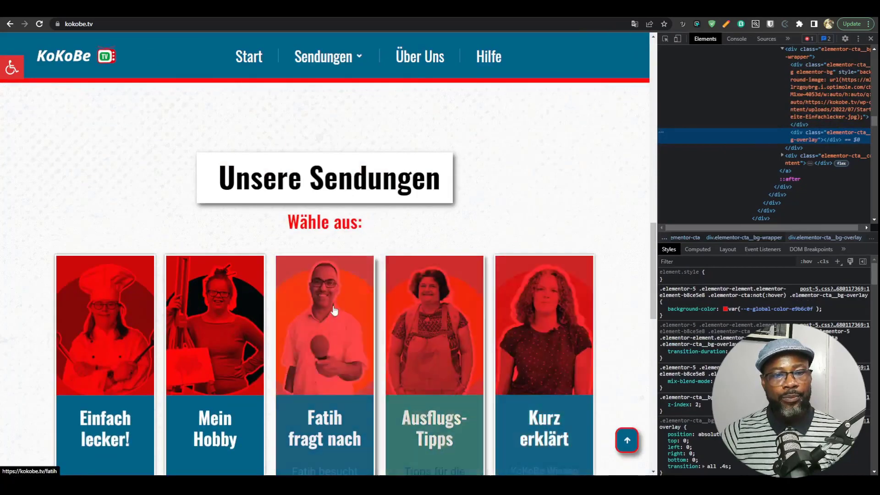
{"action": "scroll", "coordinate": [435, 284], "scroll_direction": "down", "scroll_amount": 2}
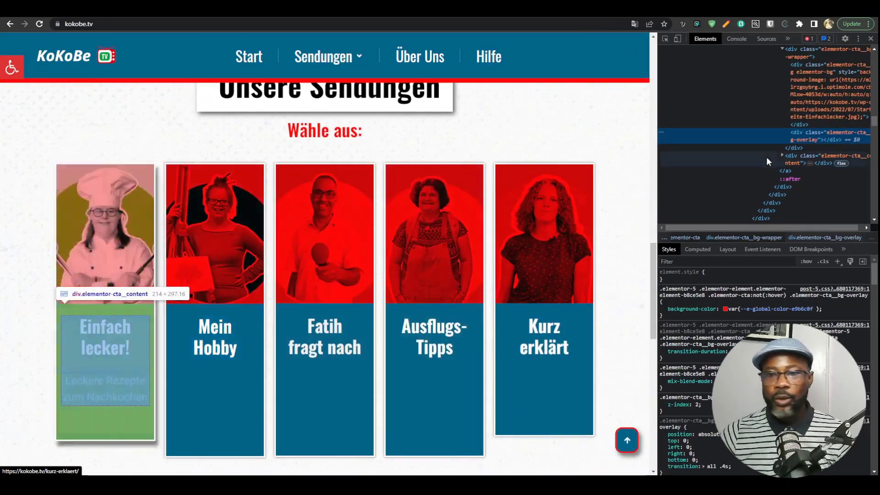
{"action": "left_click", "coordinate": [808, 91]}
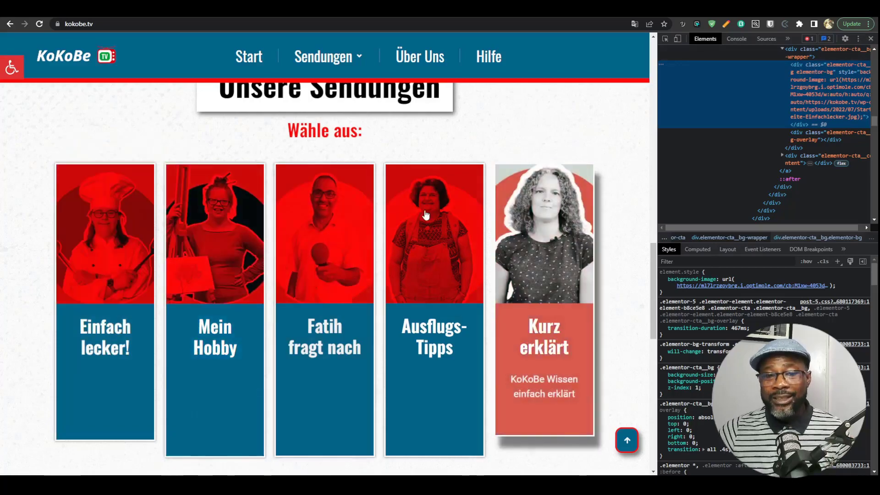
{"action": "left_click", "coordinate": [870, 39]}
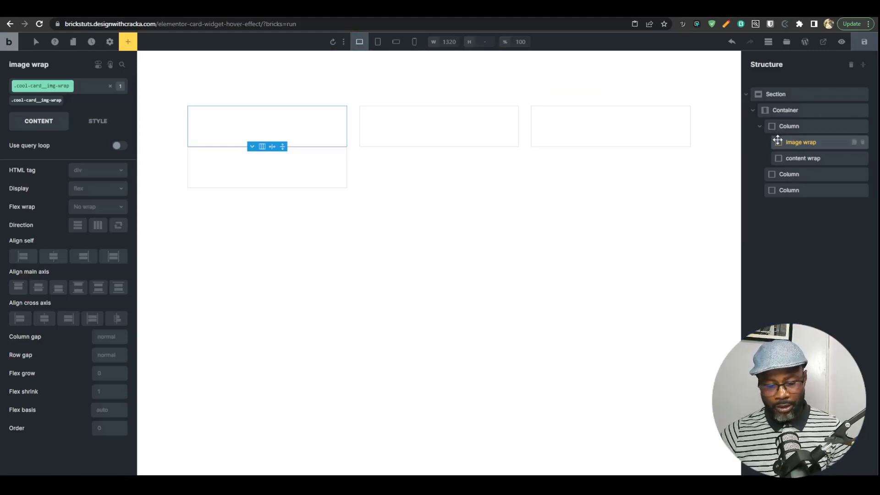
Insert an Image element inside the image wrap and assign it Startseite-Einfachlecker.jpg from the media library
{"action": "key", "text": "ctrl+f"}
{"action": "type", "text": "image"}
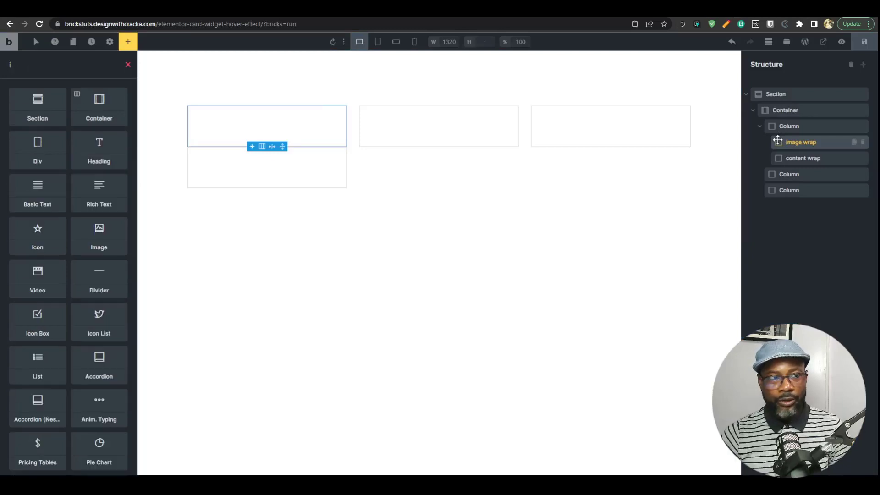
{"action": "key", "text": "Return"}
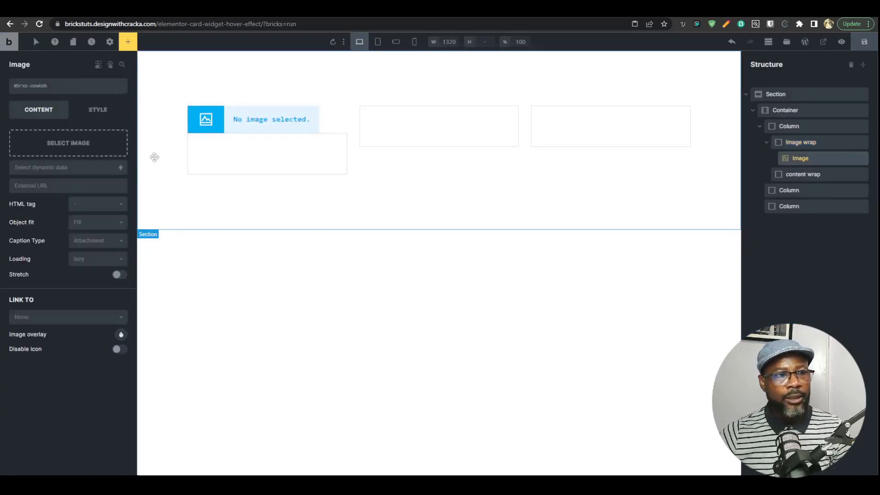
{"action": "left_click", "coordinate": [74, 142]}
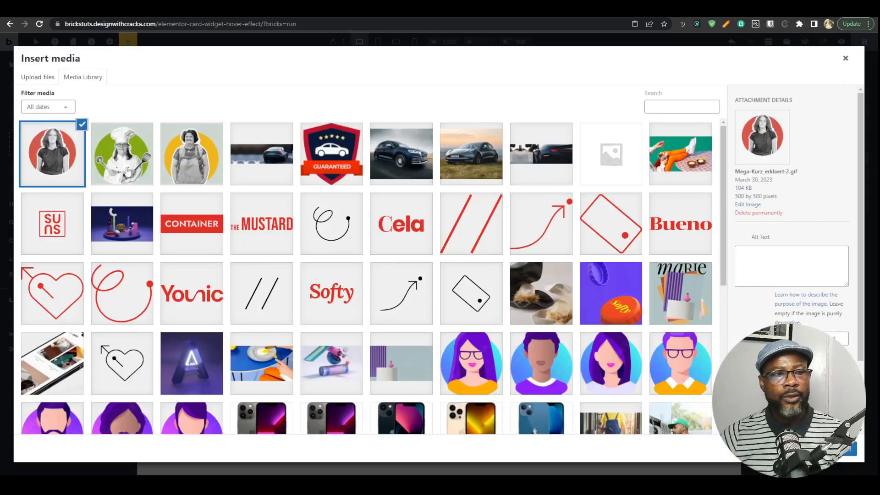
{"action": "left_click", "coordinate": [129, 170]}
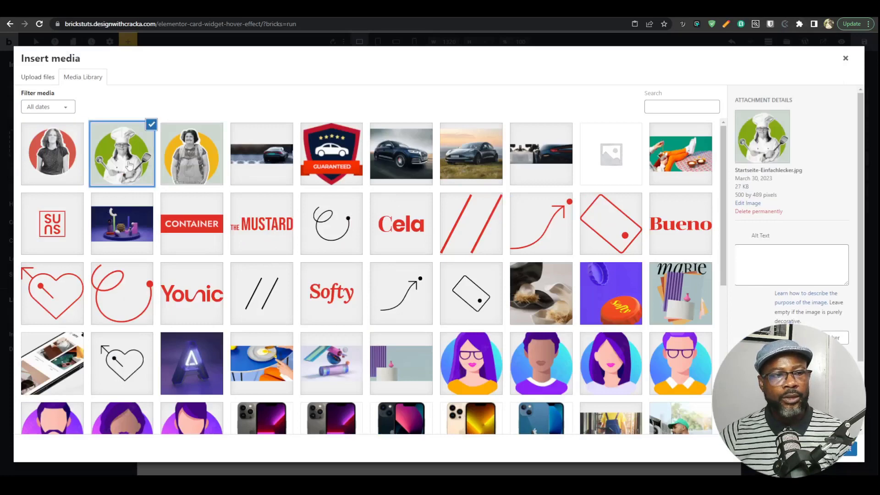
{"action": "left_click", "coordinate": [851, 452]}
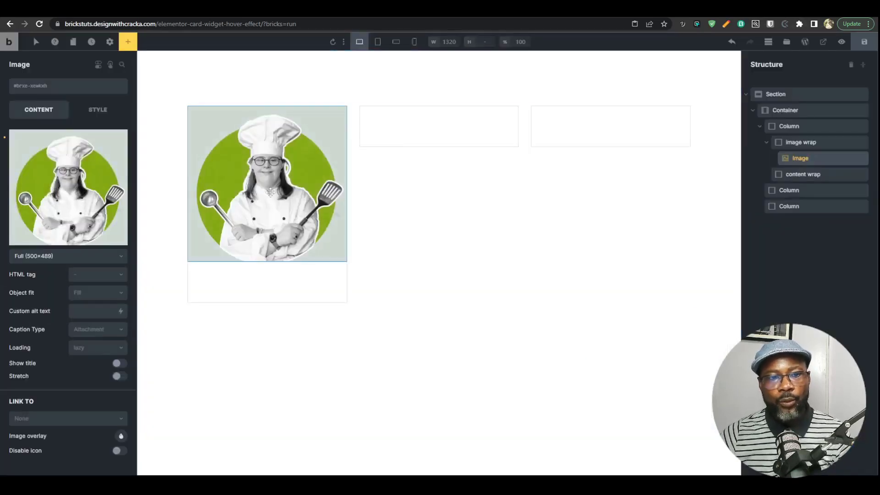
{"action": "left_click", "coordinate": [295, 285]}
{"action": "left_click", "coordinate": [306, 209]}
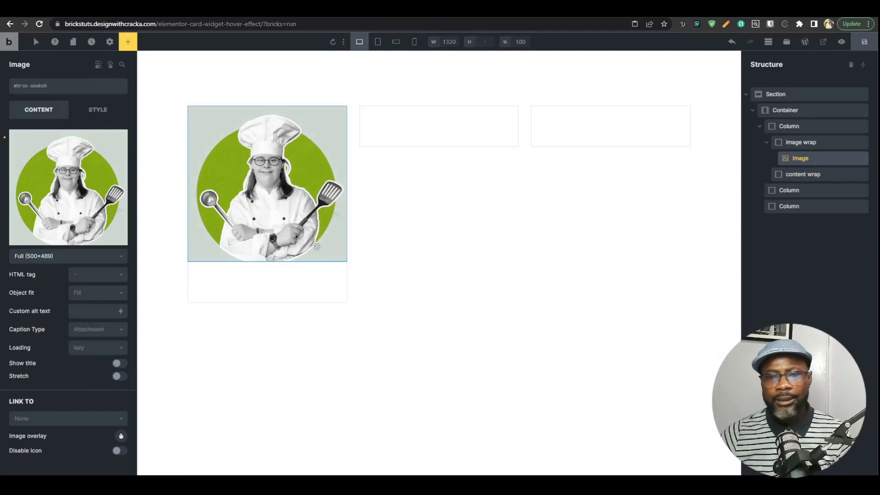
{"action": "left_click", "coordinate": [803, 143]}
{"action": "left_click", "coordinate": [801, 158]}
Set the background color of the image wrap's cool-card__img-wrap class to dark red #b30000
{"action": "left_click", "coordinate": [804, 143]}
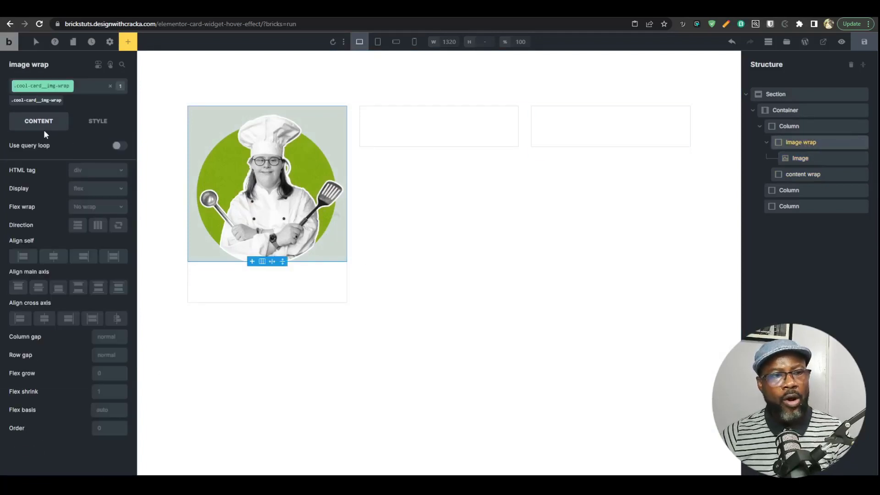
{"action": "left_click", "coordinate": [90, 121]}
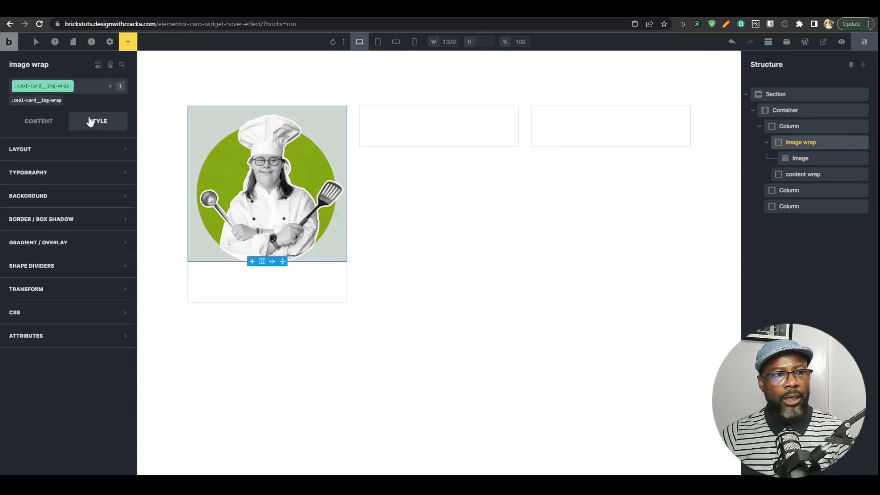
{"action": "left_click", "coordinate": [60, 121]}
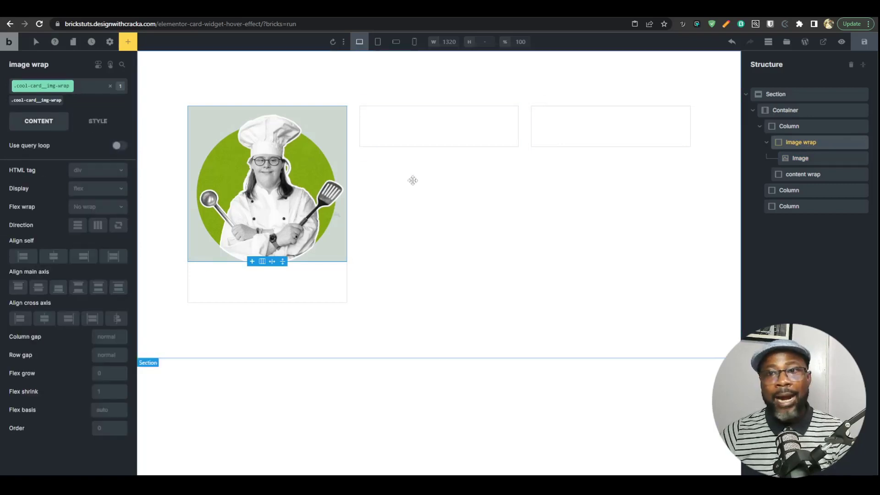
{"action": "left_click", "coordinate": [91, 123]}
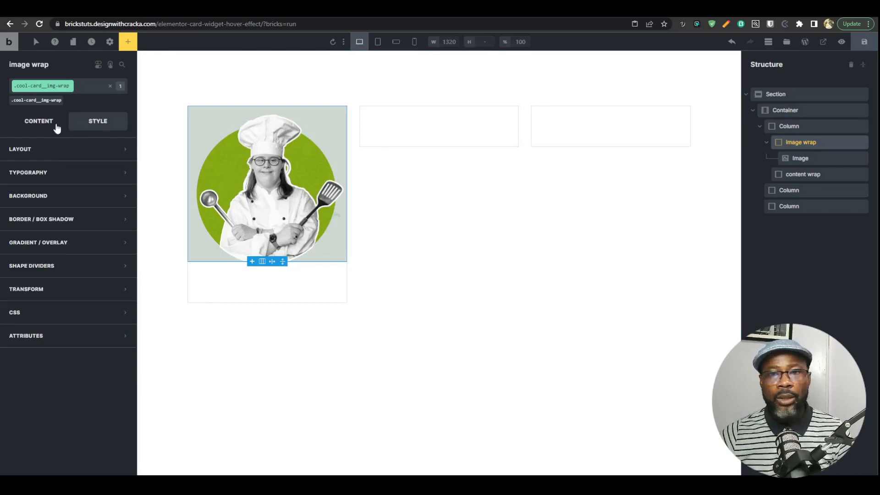
{"action": "left_click", "coordinate": [748, 11]}
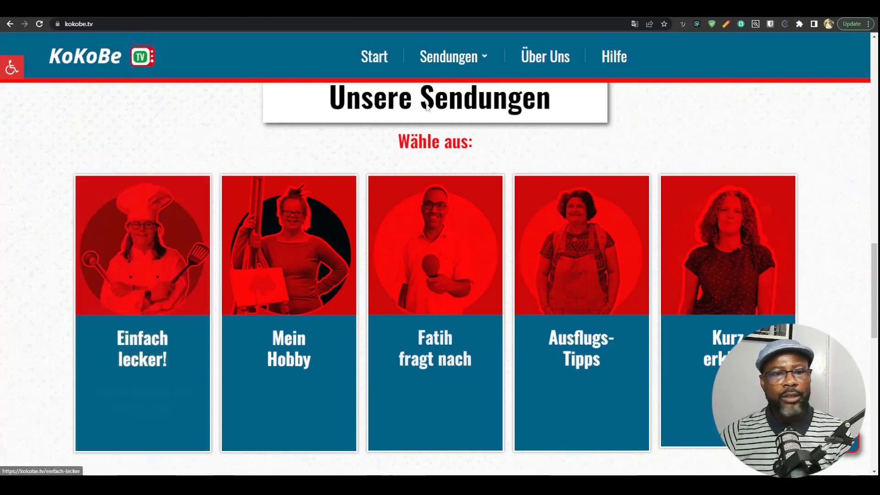
{"action": "left_click", "coordinate": [770, 10]}
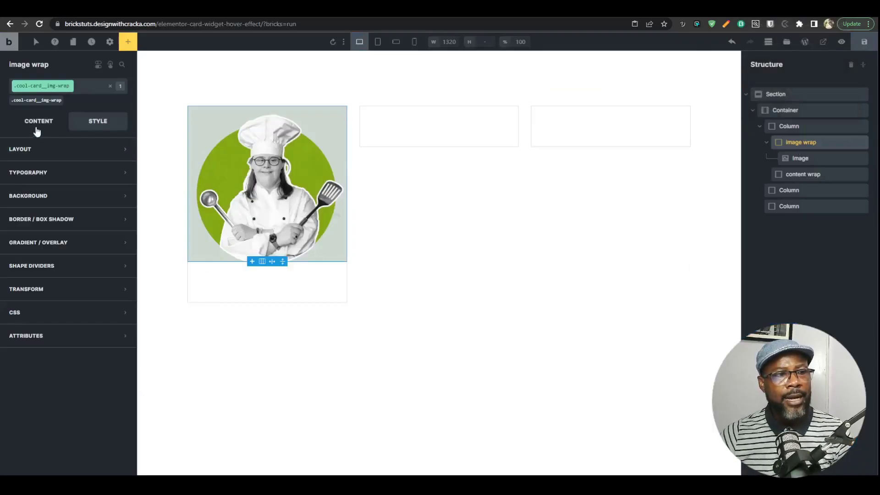
{"action": "left_click", "coordinate": [96, 203]}
{"action": "left_click", "coordinate": [122, 218]}
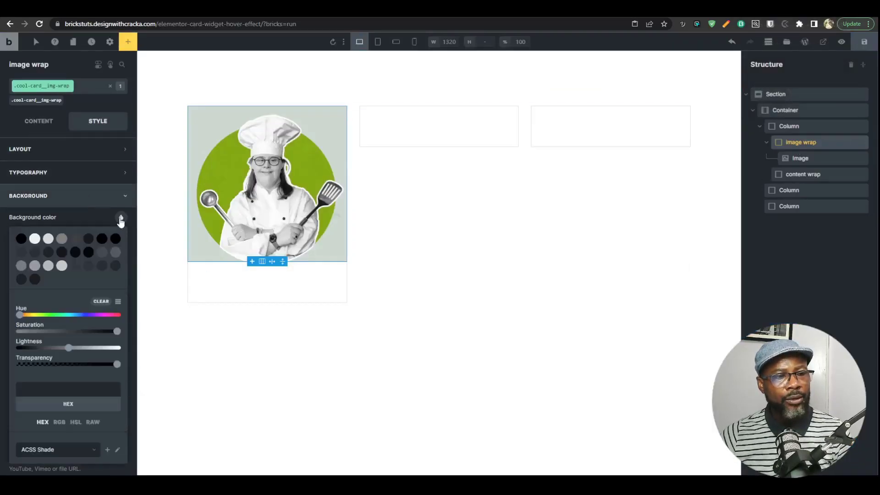
{"action": "left_click_drag", "start_coordinate": [107, 315], "coordinate": [131, 322]}
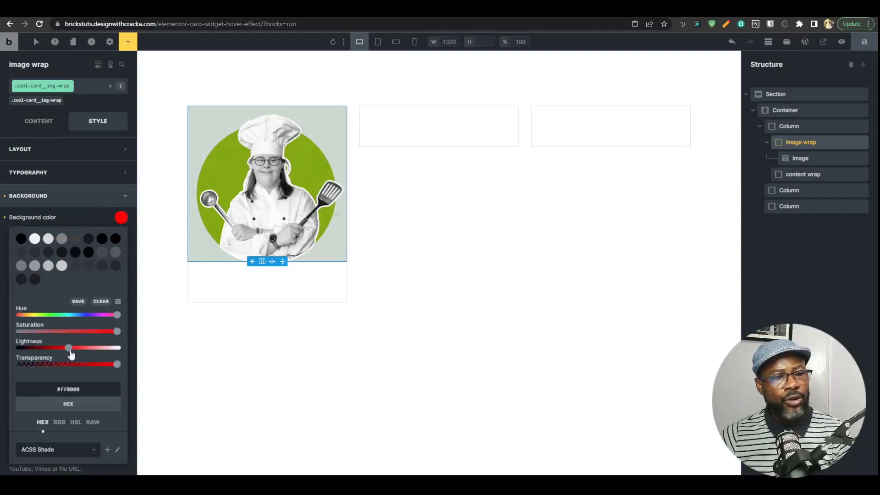
{"action": "left_click_drag", "start_coordinate": [71, 354], "coordinate": [55, 357]}
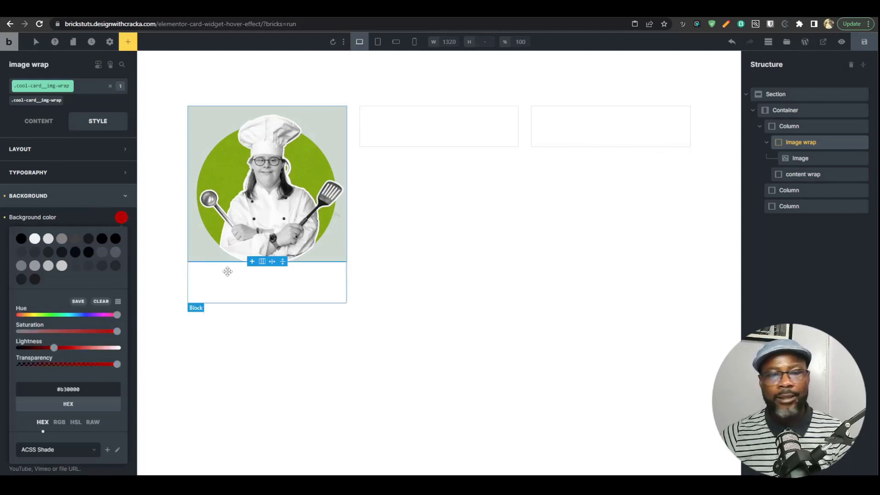
Assign the new class cool-card__media to the Image element inside the image wrap
{"action": "left_click", "coordinate": [801, 161]}
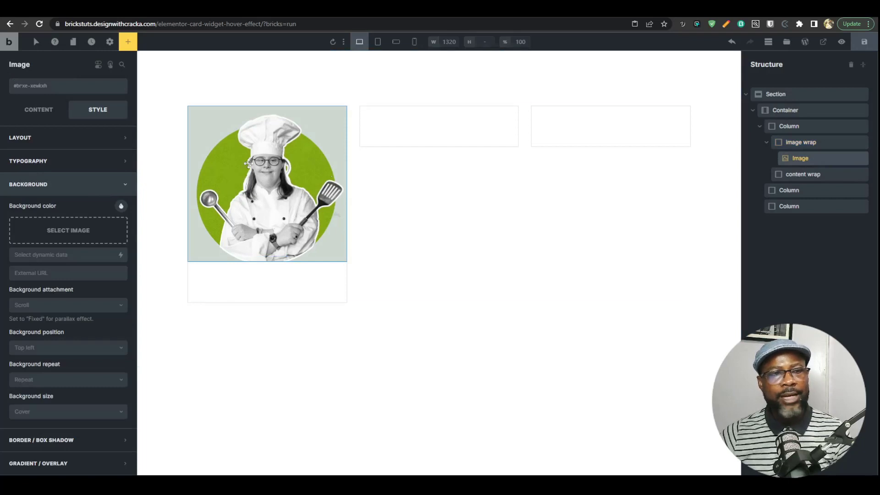
{"action": "left_click", "coordinate": [63, 88]}
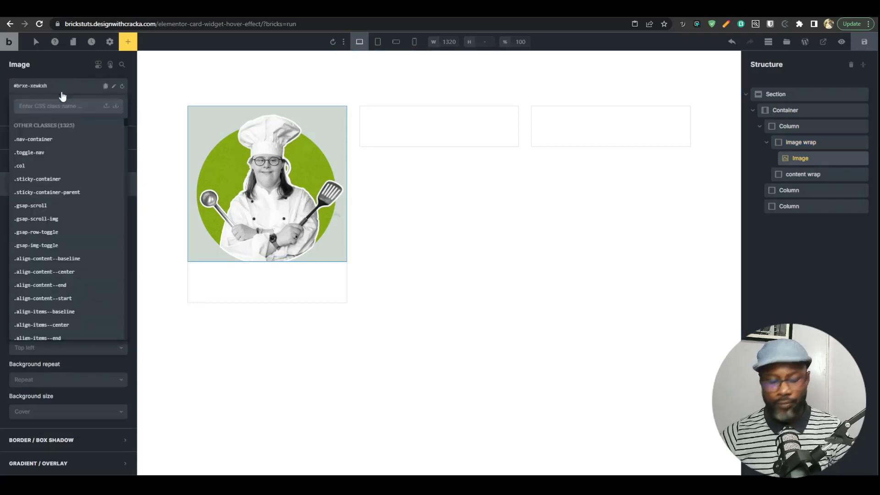
{"action": "type", "text": "cool"}
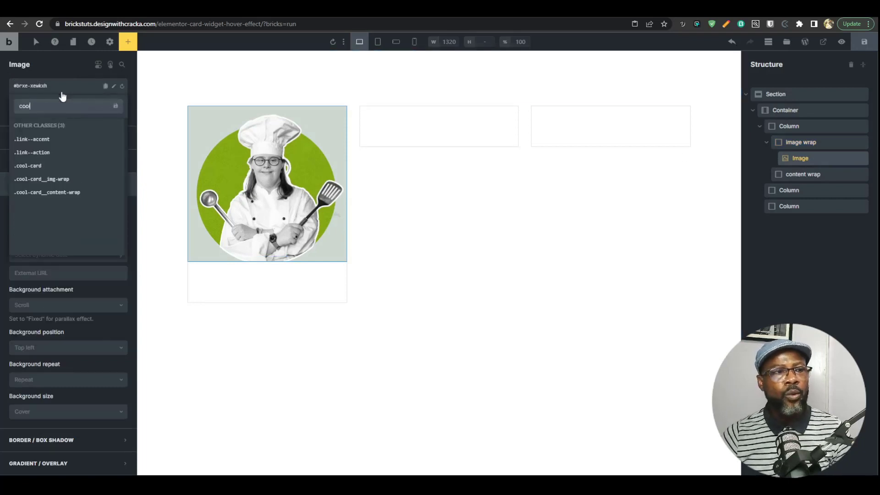
{"action": "type", "text": "-card"}
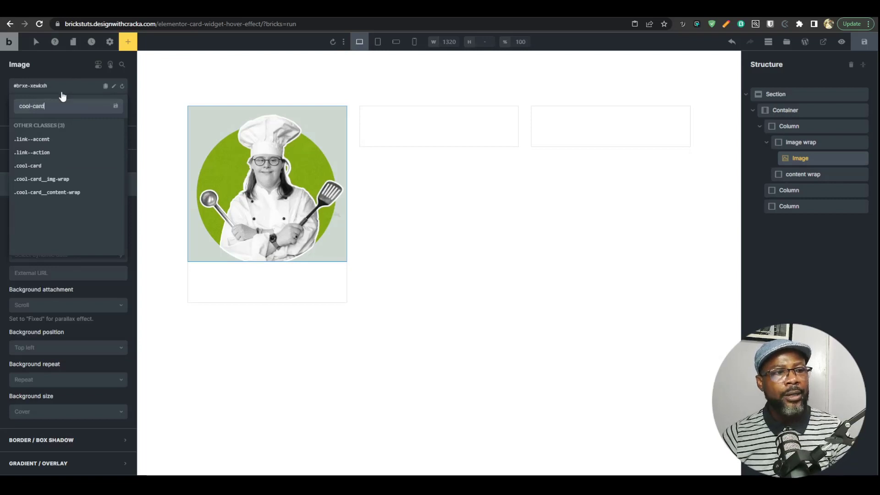
{"action": "type", "text": "__img"}
{"action": "key", "text": "BackSpace"}
{"action": "key", "text": "BackSpace"}
{"action": "key", "text": "BackSpace"}
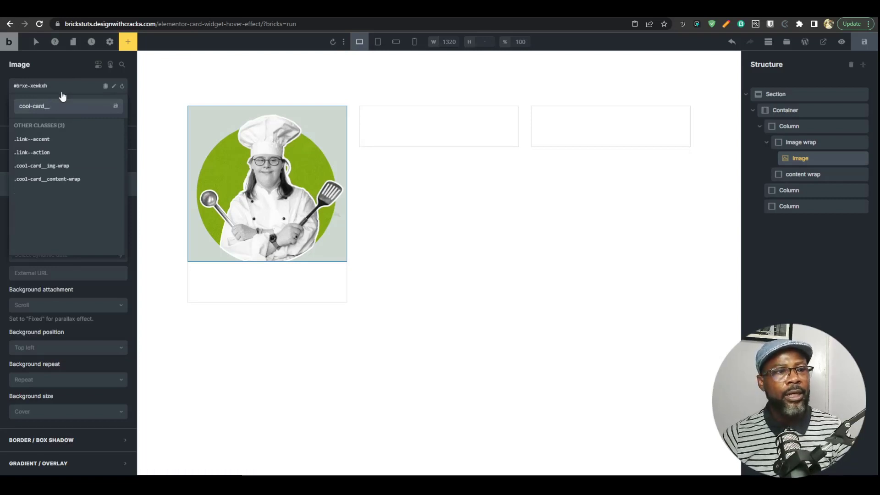
{"action": "type", "text": "media"}
{"action": "key", "text": "Return"}
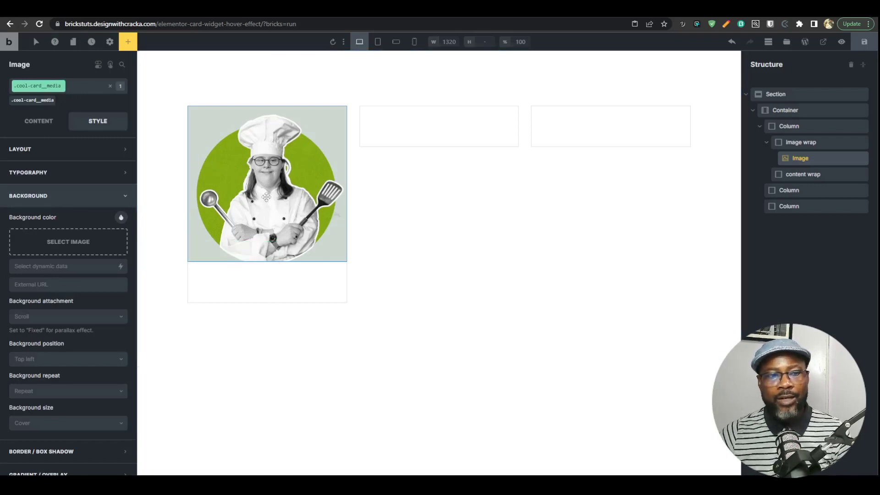
Search the image's style settings for a mix option and for filters, and view the available CSS filters
{"action": "left_click", "coordinate": [96, 197]}
{"action": "left_click", "coordinate": [122, 66]}
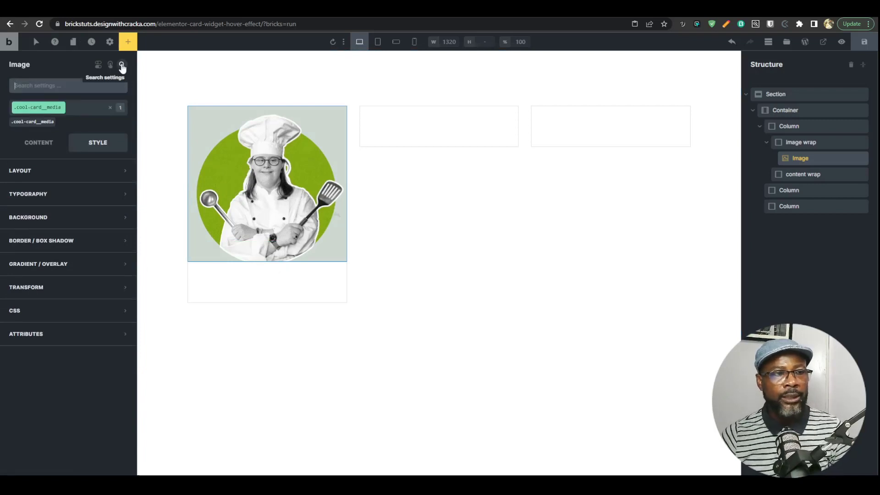
{"action": "type", "text": ".co"}
{"action": "key", "text": "BackSpace"}
{"action": "key", "text": "BackSpace"}
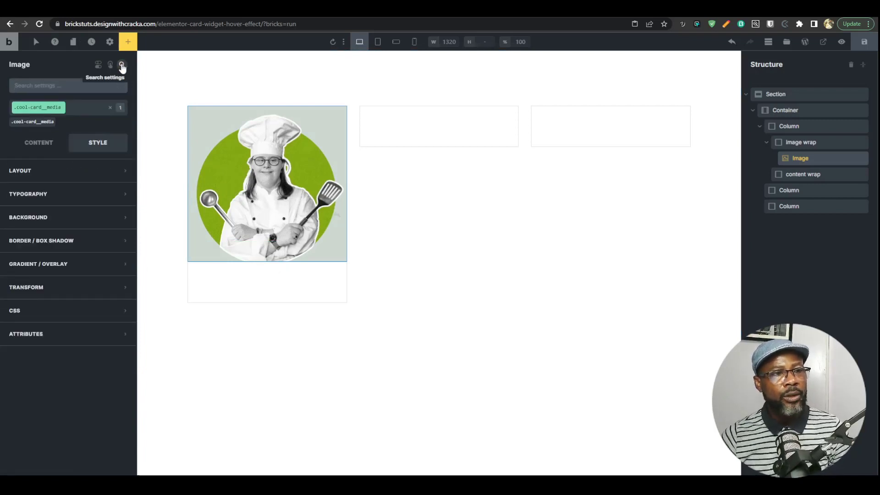
{"action": "type", "text": "mix"}
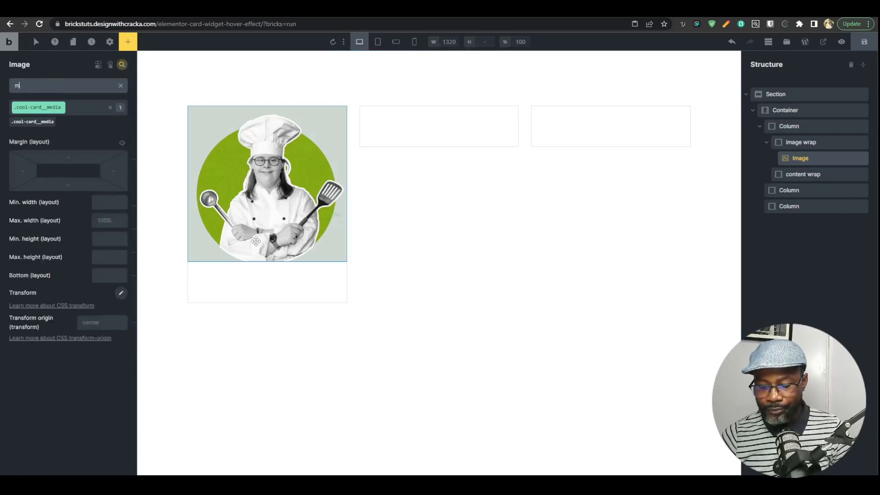
{"action": "key", "text": "BackSpace"}
{"action": "key", "text": "BackSpace"}
{"action": "key", "text": "BackSpace"}
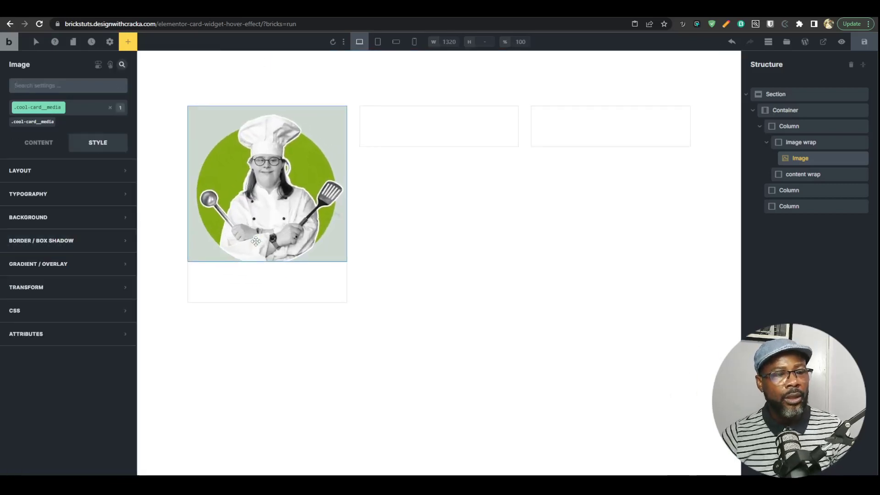
{"action": "type", "text": "fil"}
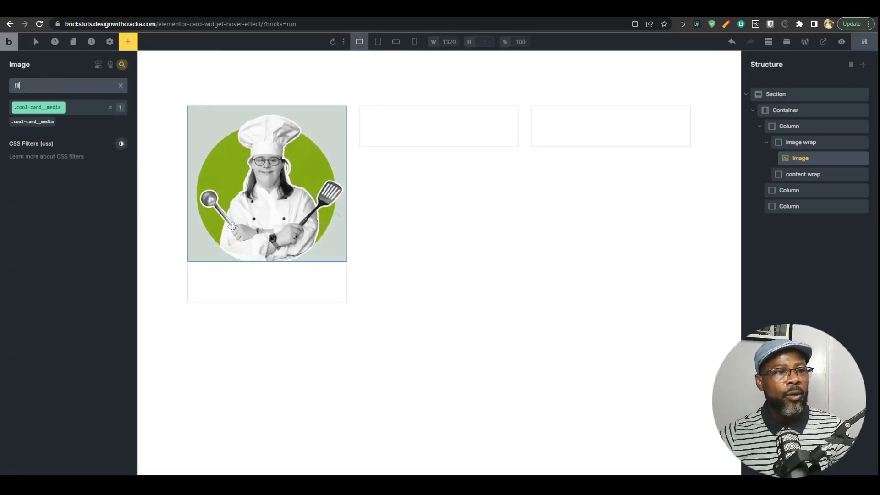
{"action": "left_click", "coordinate": [121, 144]}
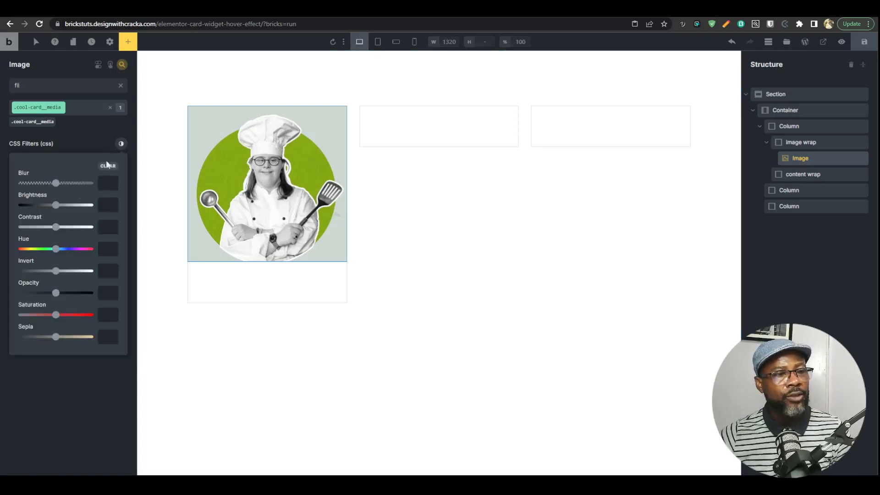
{"action": "left_click", "coordinate": [121, 86]}
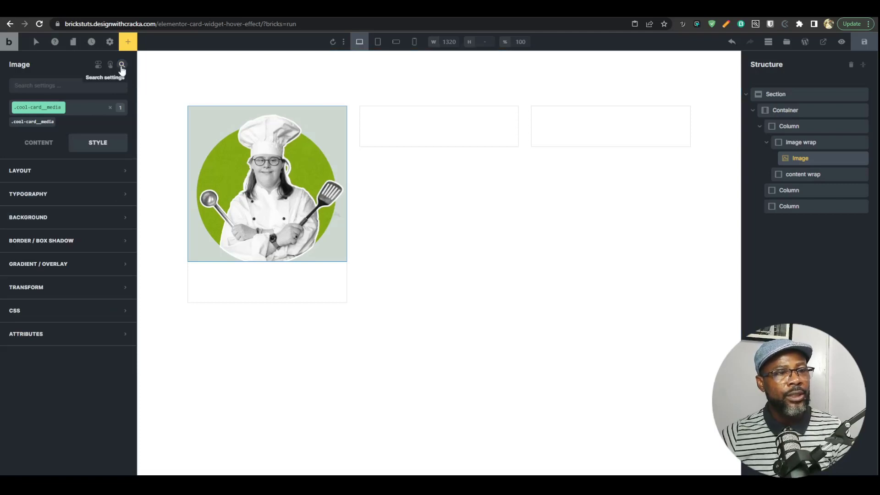
{"action": "left_click", "coordinate": [122, 65]}
Start a root rule in the custom CSS of cool-card__media with the partial property mix-blend
{"action": "left_click", "coordinate": [69, 291]}
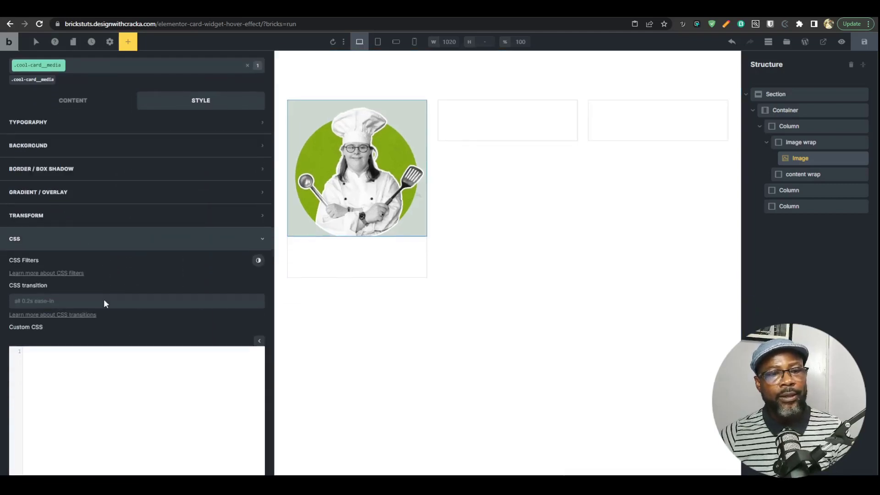
{"action": "scroll", "coordinate": [105, 304], "scroll_direction": "down", "scroll_amount": 4}
{"action": "left_click", "coordinate": [106, 321]}
{"action": "type", "text": "mix-ble"}
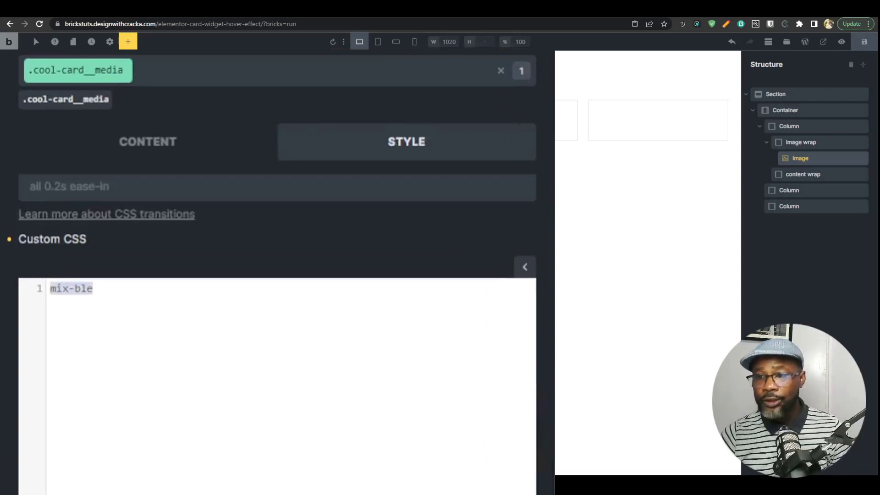
{"action": "type", "text": "root"}
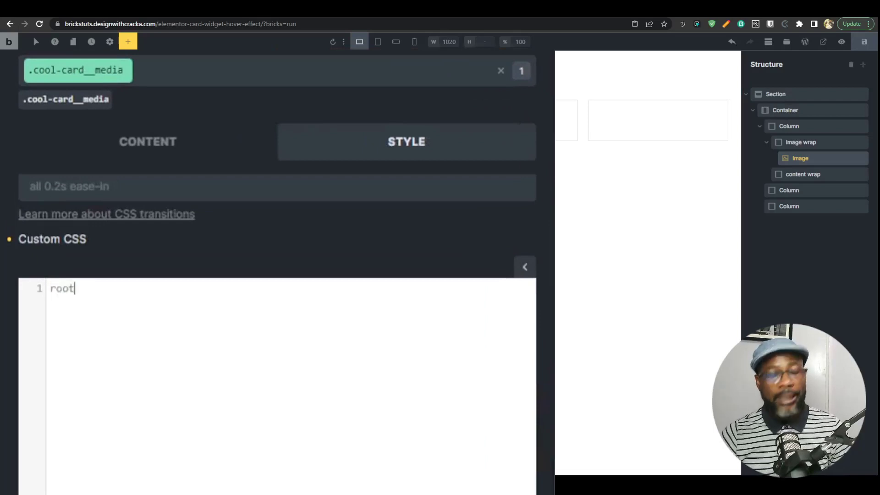
{"action": "type", "text": "{"}
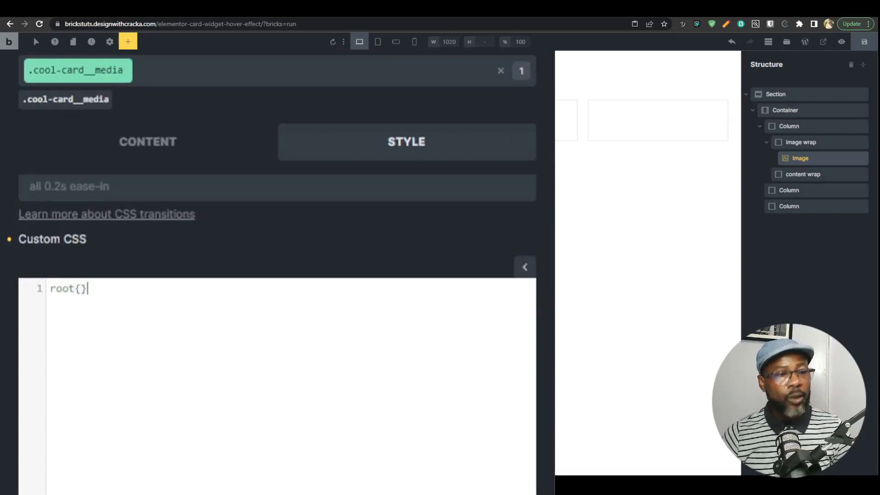
{"action": "key", "text": "Return"}
{"action": "key", "text": "Return"}
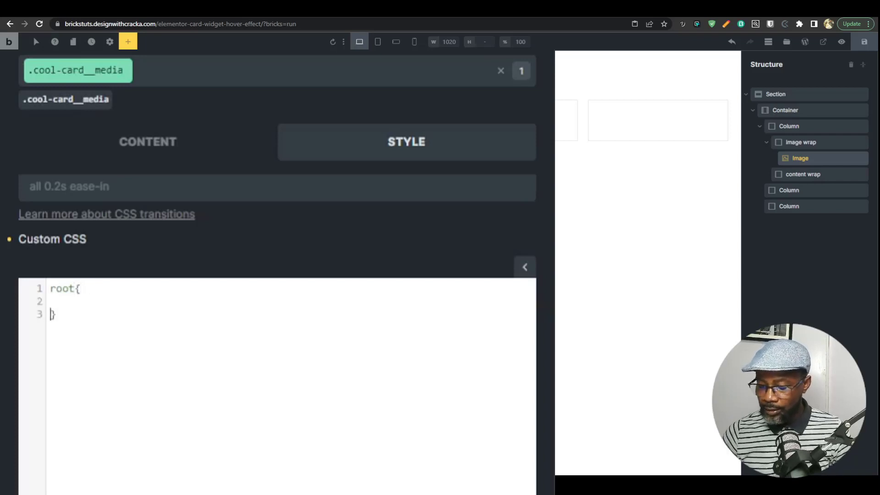
{"action": "type", "text": "mix"}
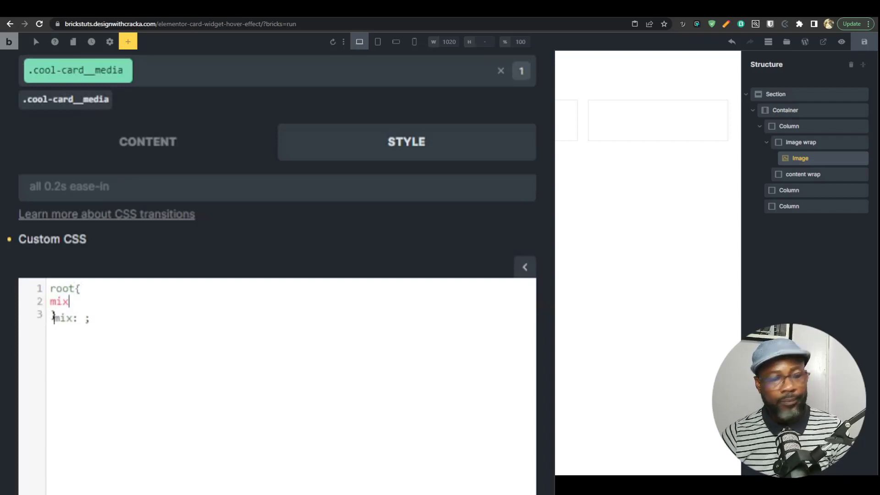
{"action": "type", "text": "-"}
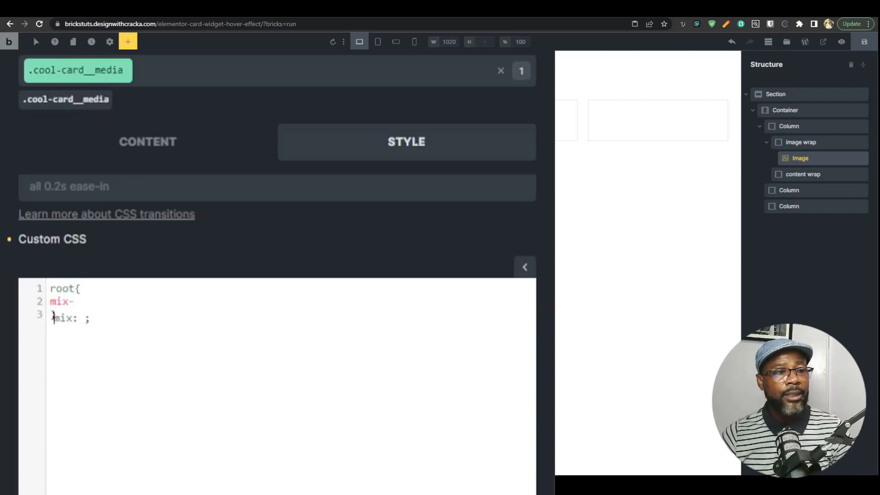
{"action": "type", "text": "blend"}
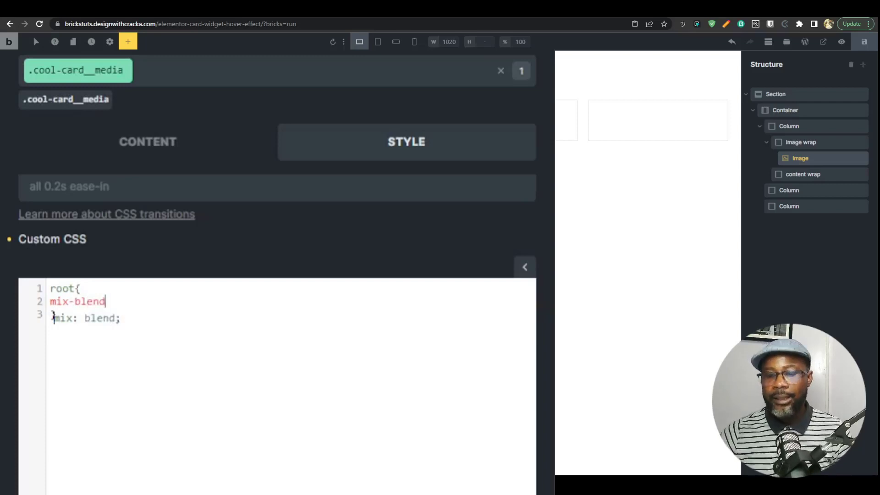
Search the web for "mix blend mode css" in a new browser tab
{"action": "key", "text": "ctrl+t"}
{"action": "type", "text": "mix bl"}
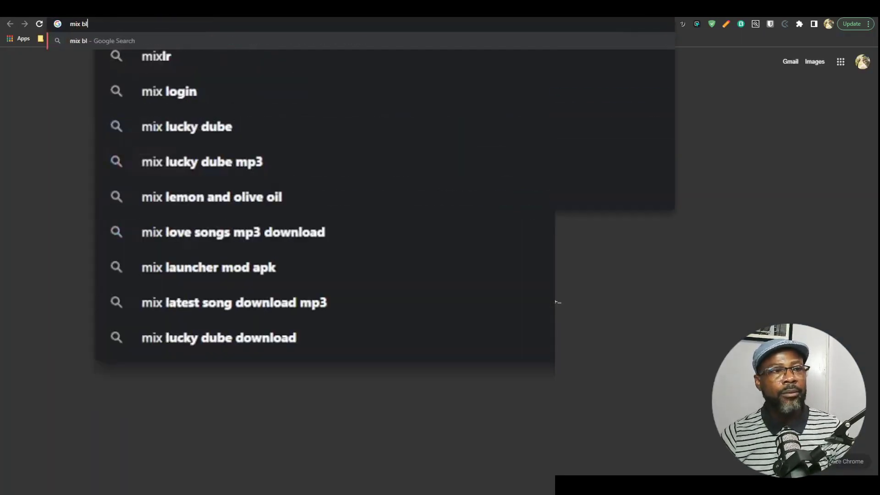
{"action": "type", "text": "end"}
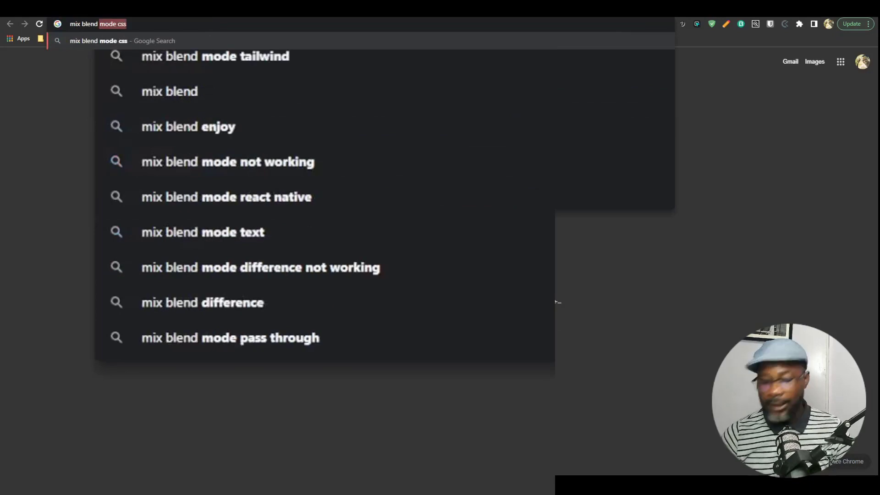
{"action": "key", "text": "Return"}
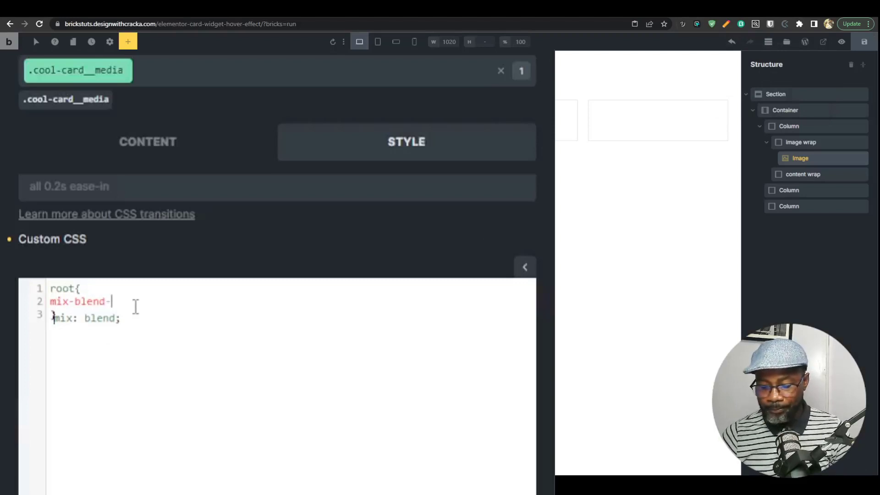
Complete the root rule with mix-blend-mode: multiply and begin a second root selector below it
{"action": "type", "text": "mode: "}
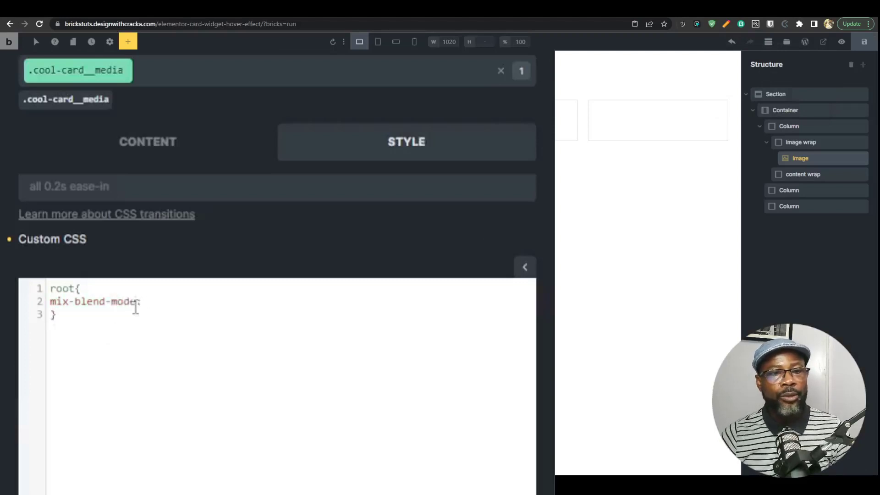
{"action": "type", "text": "multiply"}
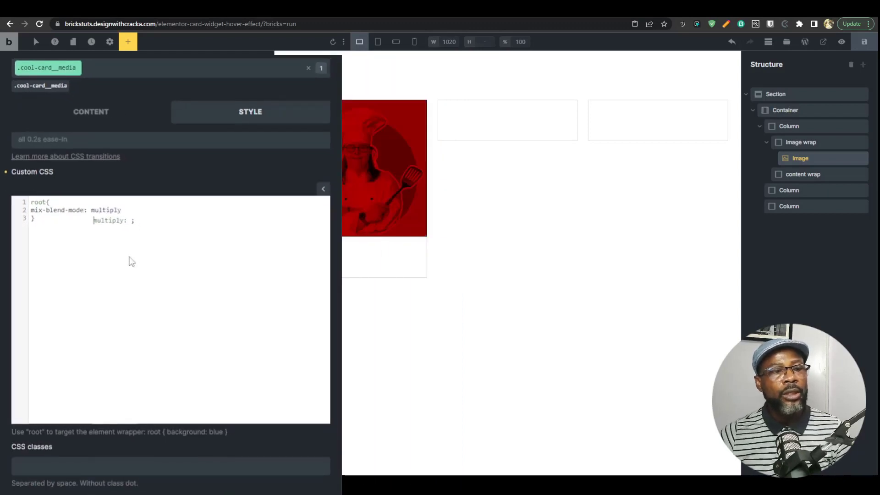
{"action": "left_click", "coordinate": [57, 229]}
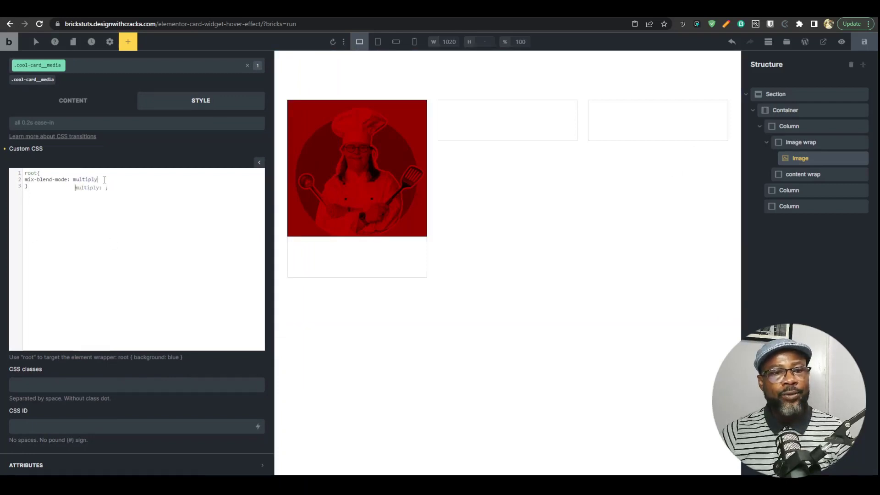
{"action": "left_click_drag", "start_coordinate": [105, 182], "coordinate": [19, 183]}
{"action": "left_click", "coordinate": [47, 188]}
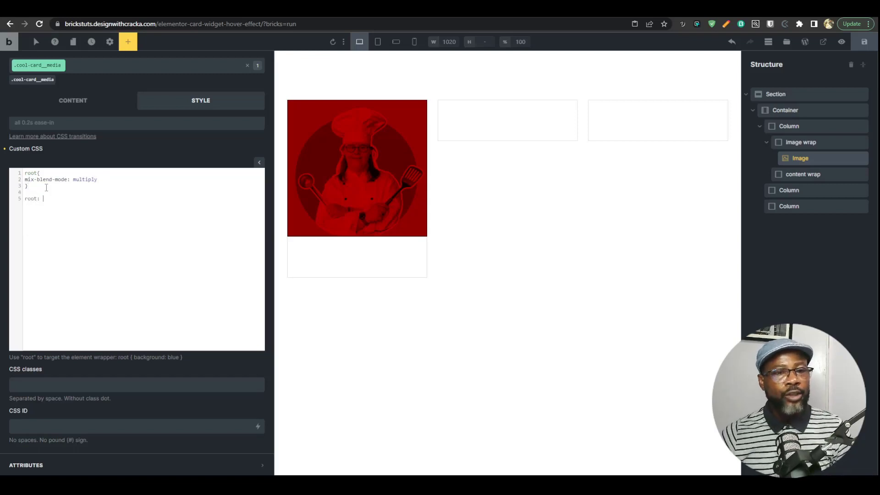
Switch to the kokobe.tv page, check the hover effect of the first card, and return to the builder
{"action": "left_click", "coordinate": [752, 9]}
{"action": "mouse_move", "coordinate": [120, 271]}
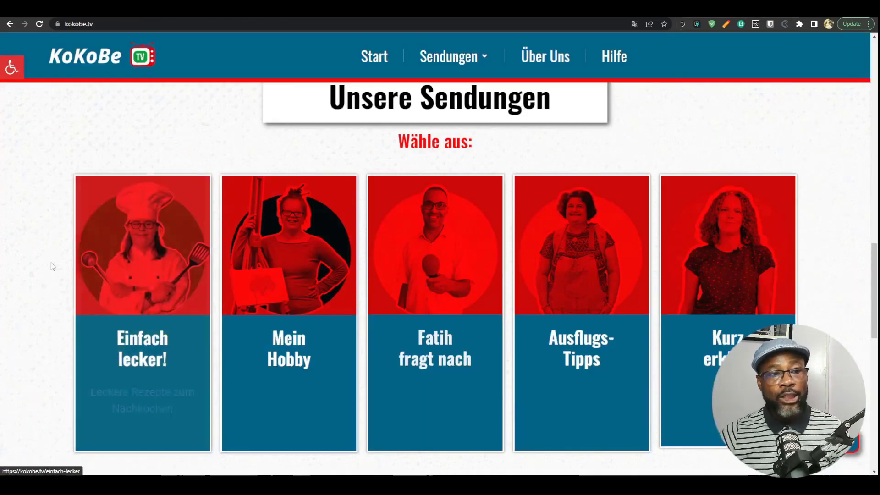
{"action": "left_click", "coordinate": [693, 10]}
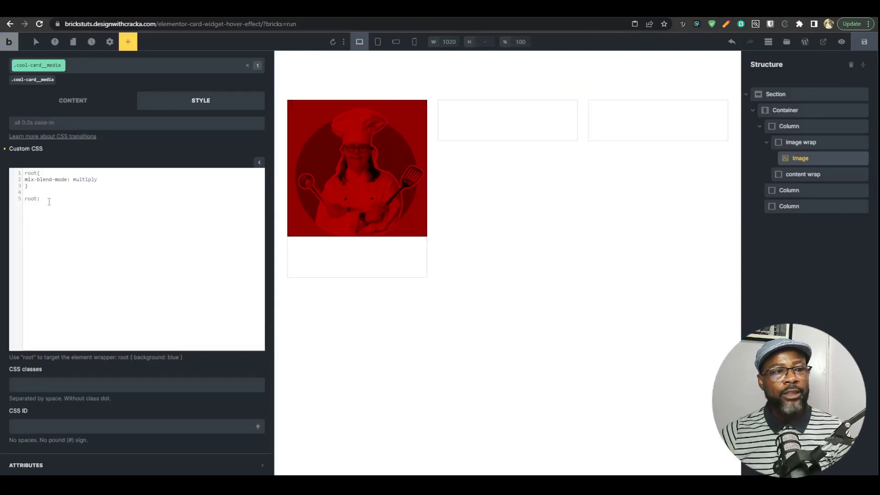
Delete the unfinished second selector and all remaining custom CSS from the cool-card__media class
{"action": "left_click_drag", "start_coordinate": [49, 201], "coordinate": [12, 204]}
{"action": "key", "text": "BackSpace"}
{"action": "key", "text": "ctrl+a"}
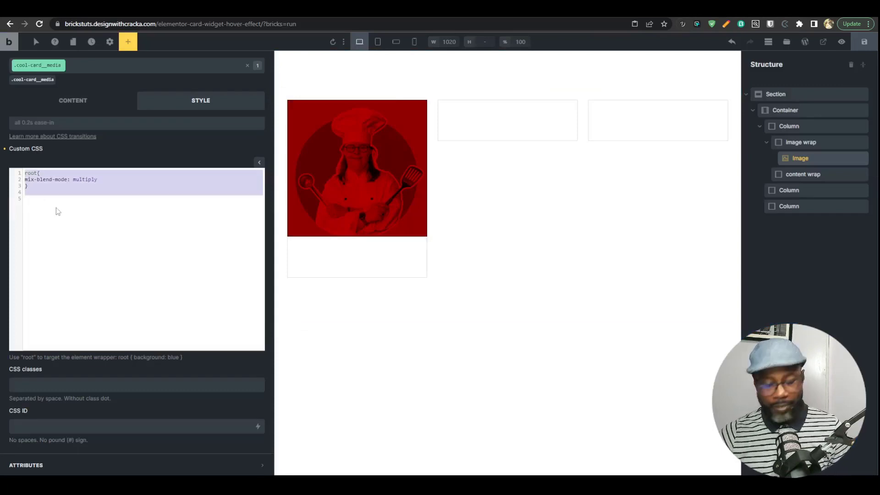
{"action": "key", "text": "BackSpace"}
Try a gradient on the Image's cool-card__media class, applied to Overlay with a single red color
{"action": "left_click", "coordinate": [805, 142]}
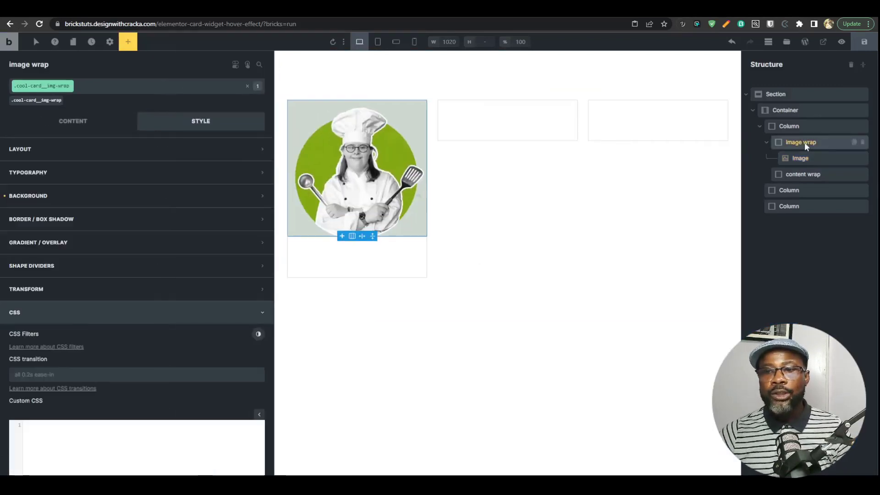
{"action": "left_click", "coordinate": [800, 158]}
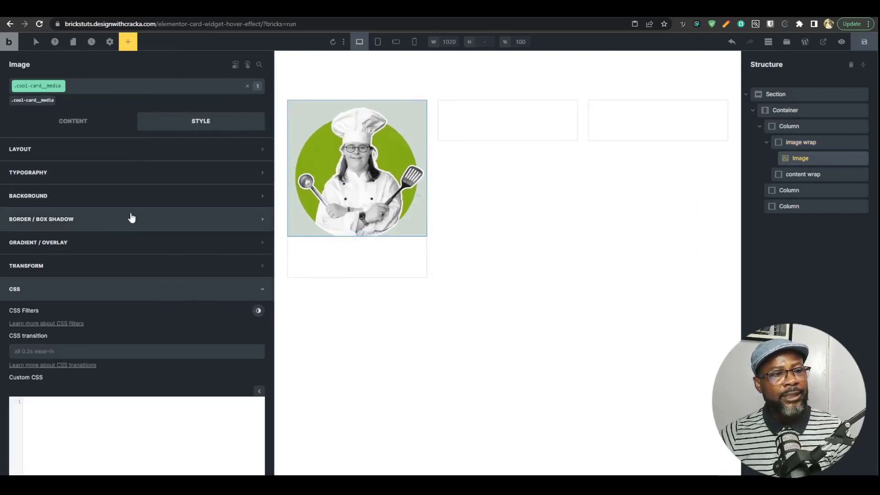
{"action": "left_click", "coordinate": [115, 243]}
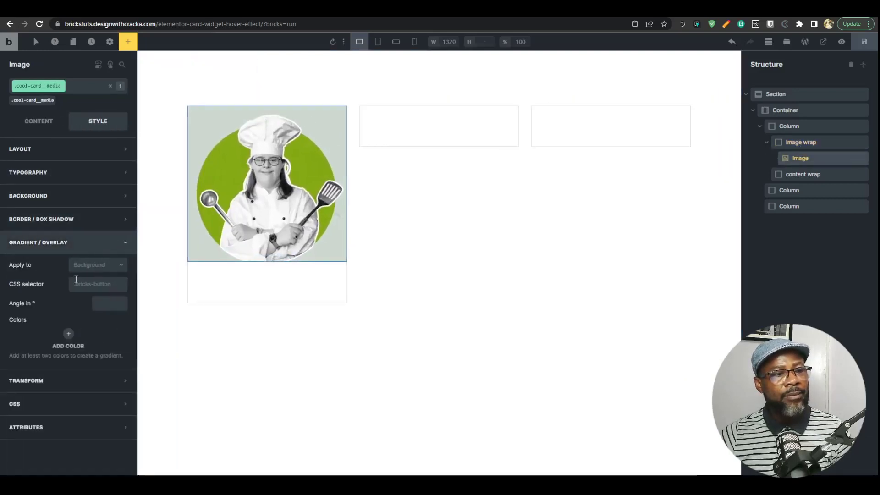
{"action": "left_click", "coordinate": [82, 265]}
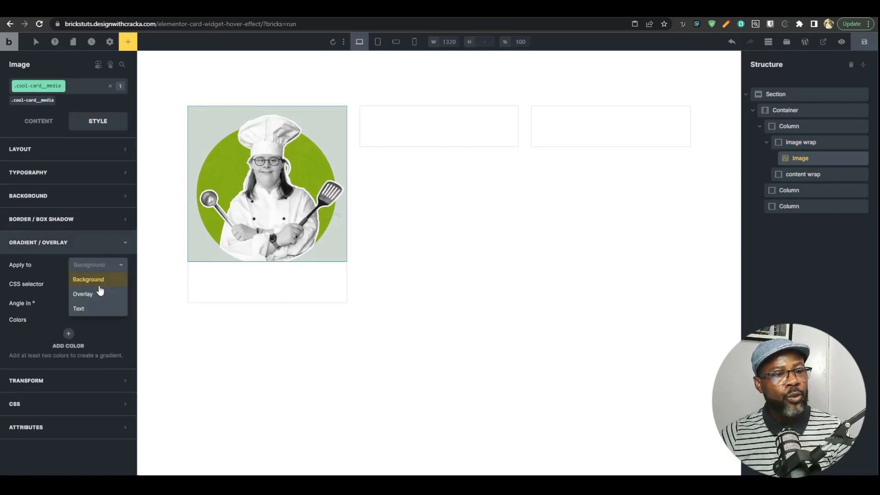
{"action": "left_click", "coordinate": [91, 292]}
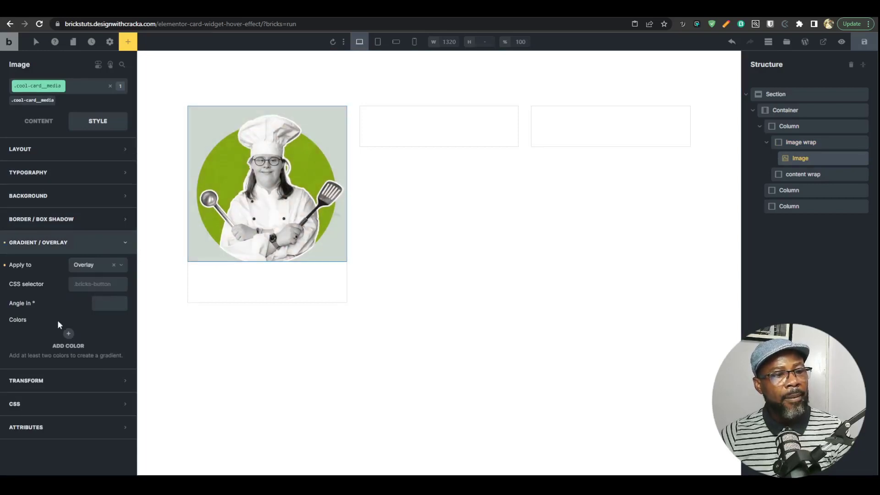
{"action": "left_click", "coordinate": [105, 284]}
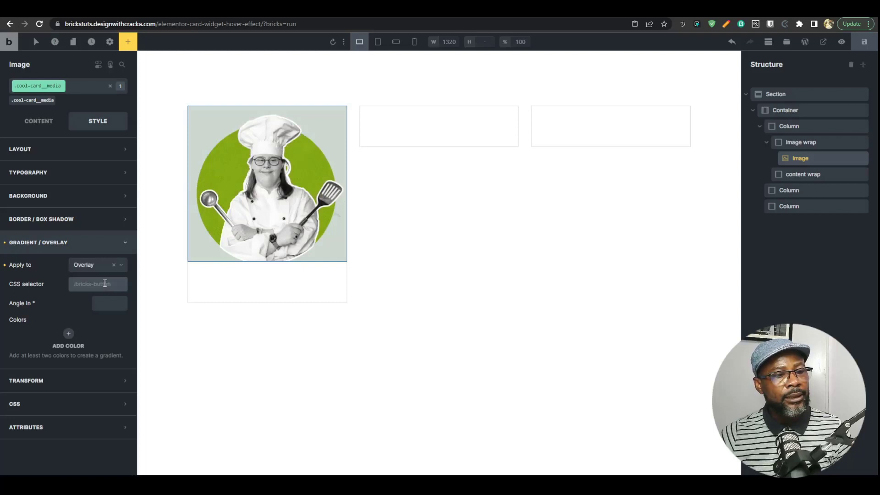
{"action": "left_click", "coordinate": [68, 333]}
{"action": "scroll", "coordinate": [106, 347], "scroll_direction": "down", "scroll_amount": 1}
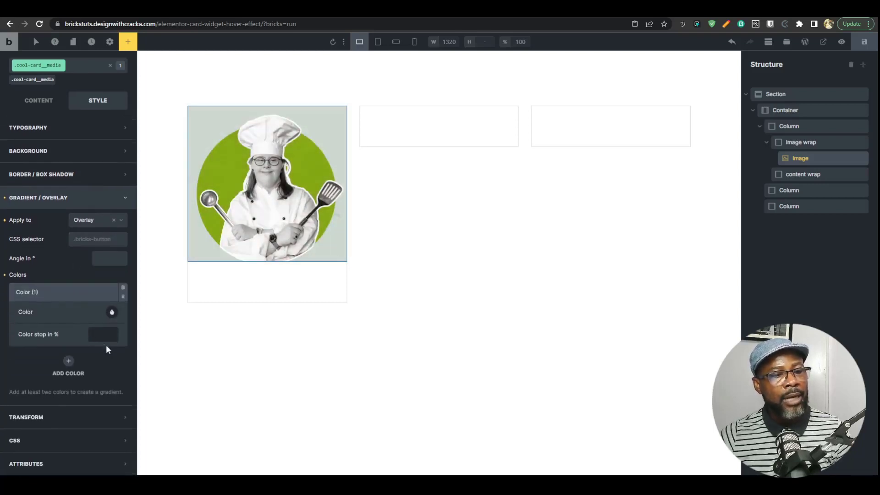
{"action": "left_click", "coordinate": [112, 313]}
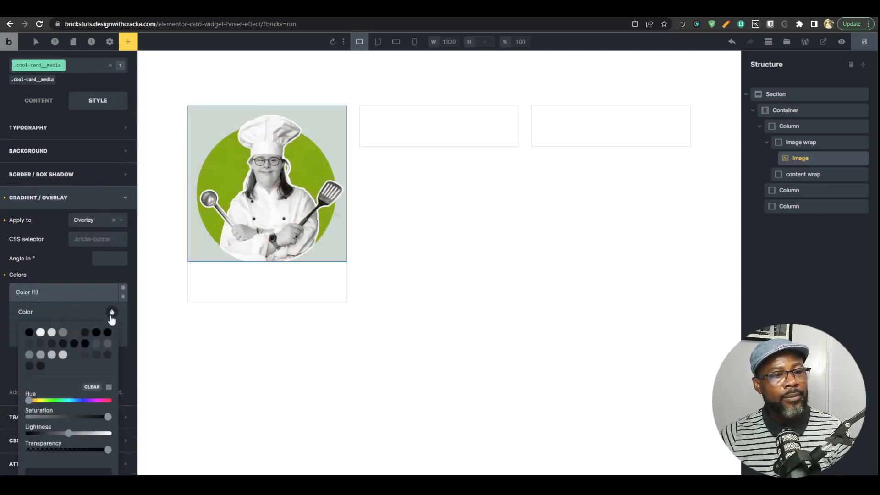
{"action": "left_click", "coordinate": [110, 400]}
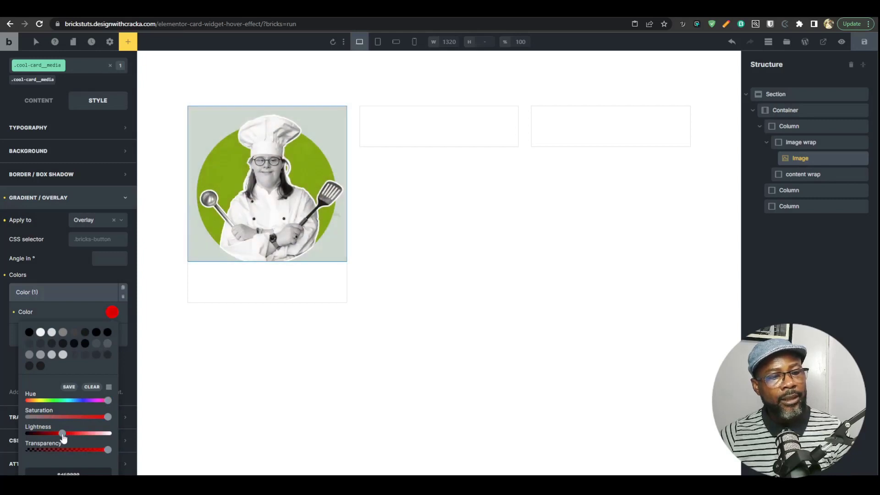
{"action": "left_click", "coordinate": [76, 278]}
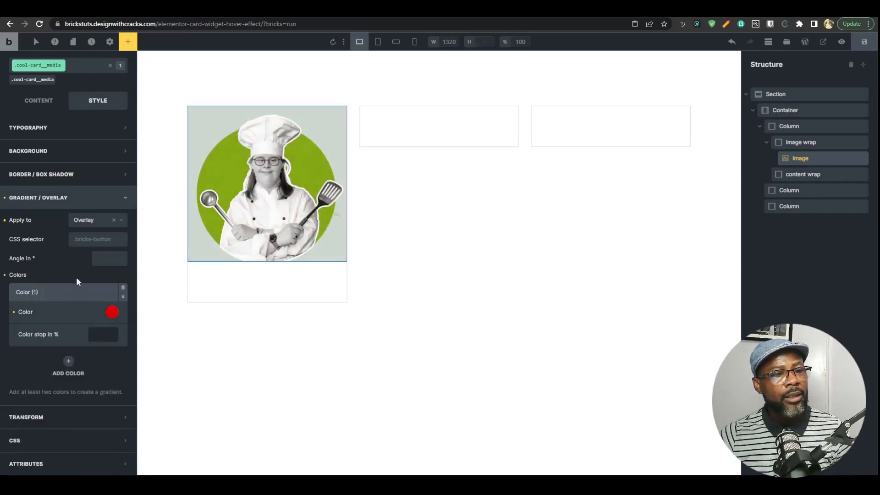
Try applying the image's red gradient to Text, then switch its target back to Overlay
{"action": "left_click", "coordinate": [87, 227]}
{"action": "left_click", "coordinate": [86, 229]}
{"action": "left_click", "coordinate": [87, 226]}
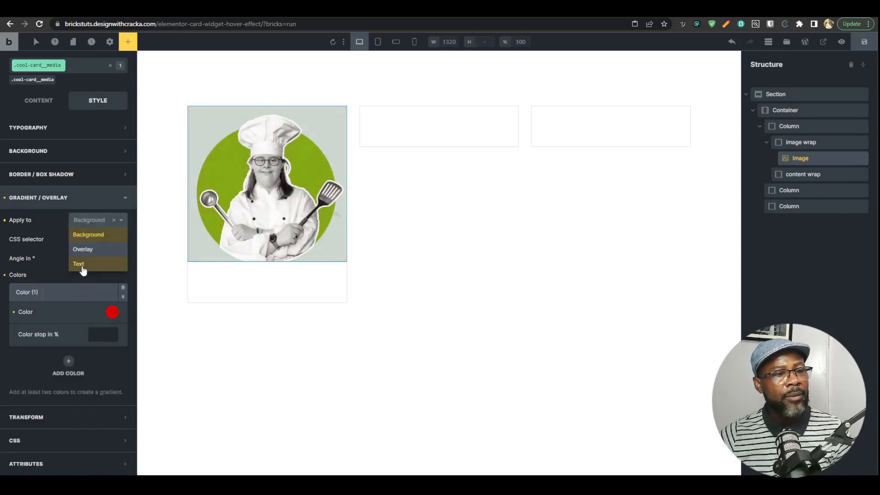
{"action": "left_click", "coordinate": [80, 263]}
{"action": "left_click", "coordinate": [87, 221]}
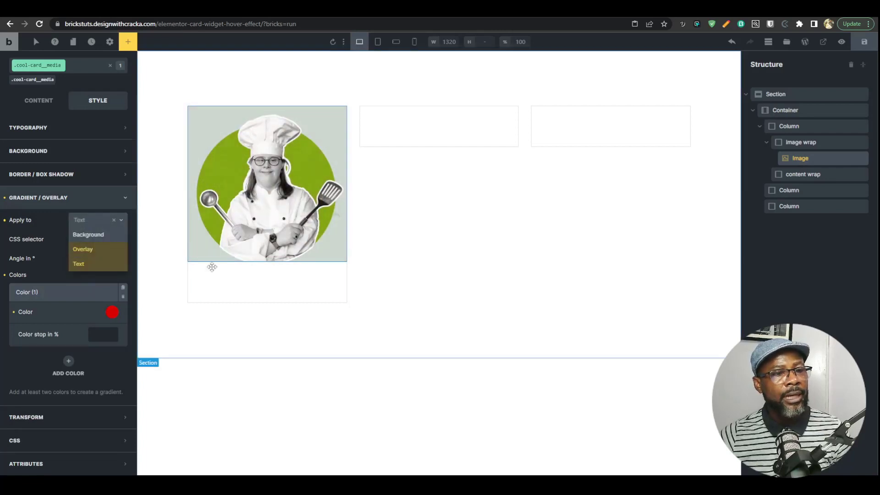
{"action": "left_click", "coordinate": [86, 254]}
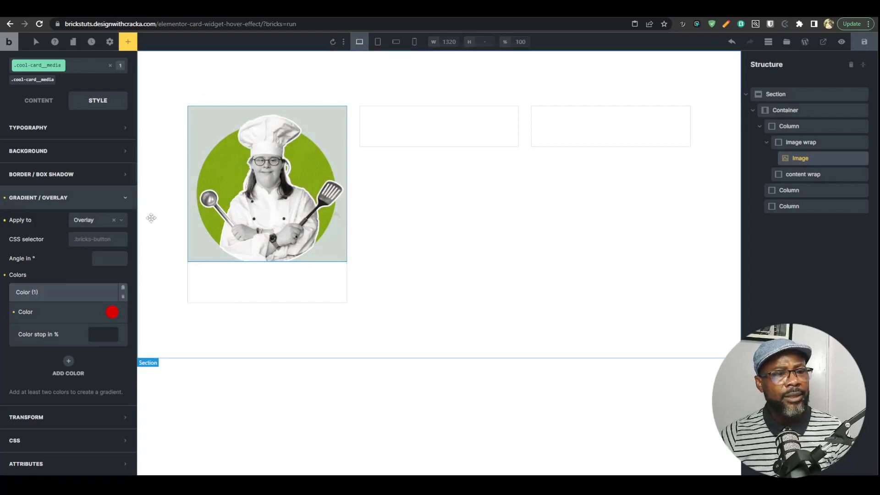
Clear the gradient's target and color settings from the cool-card__media class
{"action": "left_click", "coordinate": [3, 220]}
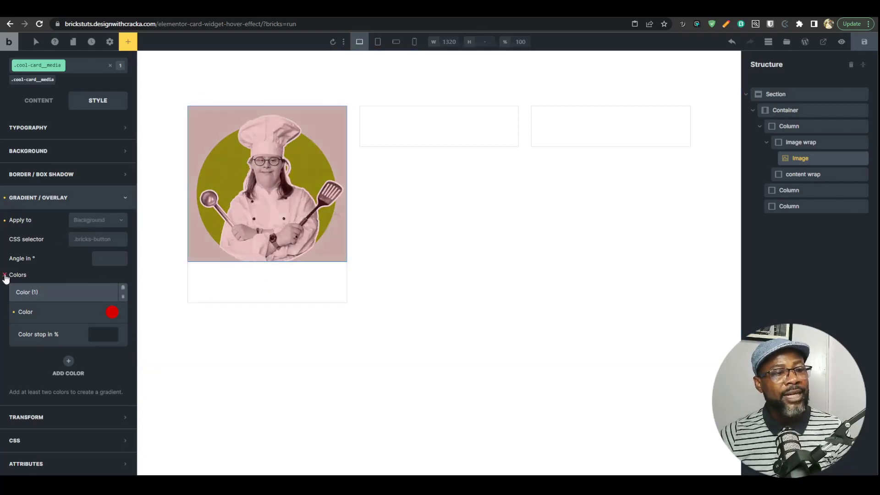
{"action": "left_click", "coordinate": [5, 275]}
{"action": "left_click", "coordinate": [5, 266]}
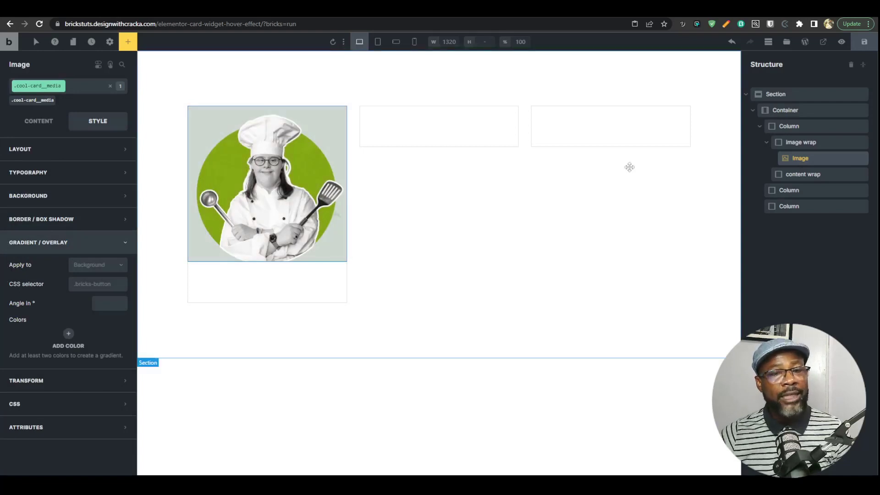
Insert a Div inside the image wrap and rename it overlay
{"action": "left_click", "coordinate": [803, 143]}
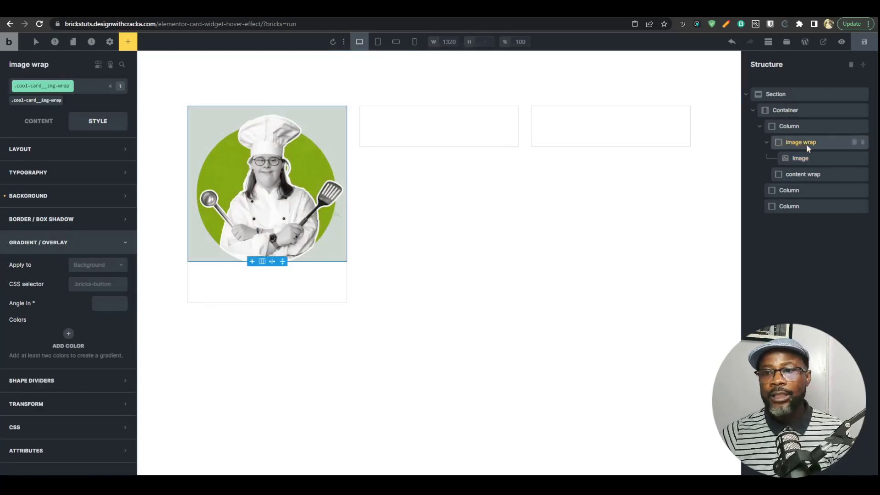
{"action": "left_click", "coordinate": [801, 158]}
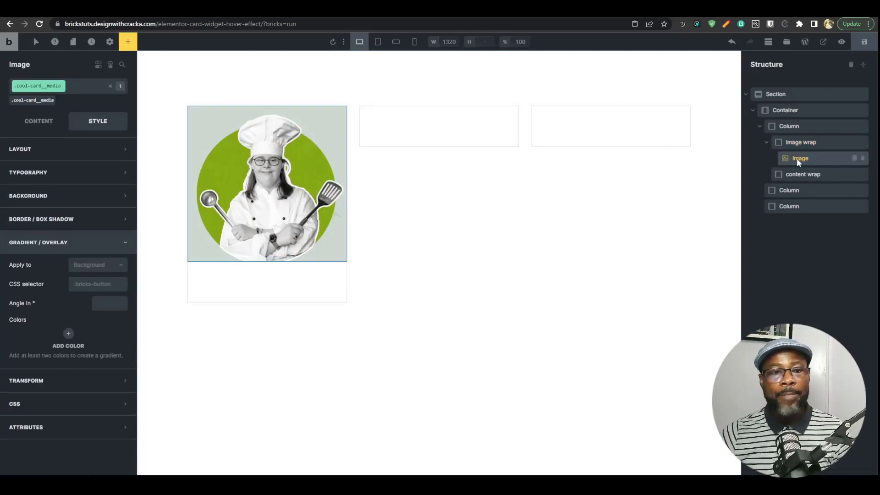
{"action": "left_click", "coordinate": [803, 144]}
{"action": "right_click", "coordinate": [804, 146]}
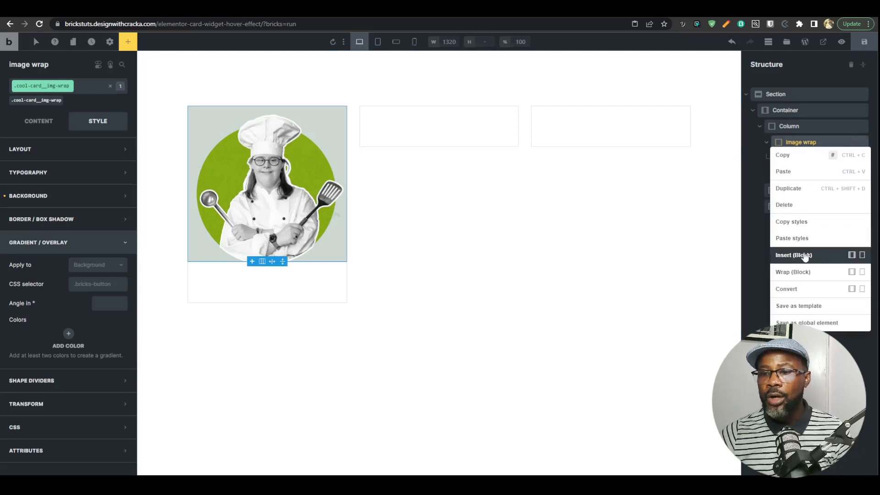
{"action": "left_click", "coordinate": [862, 255]}
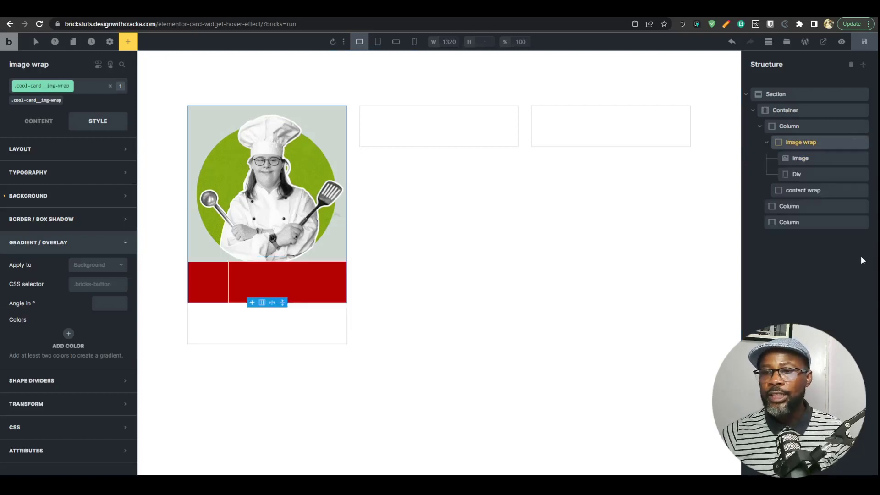
{"action": "double_click", "coordinate": [798, 174]}
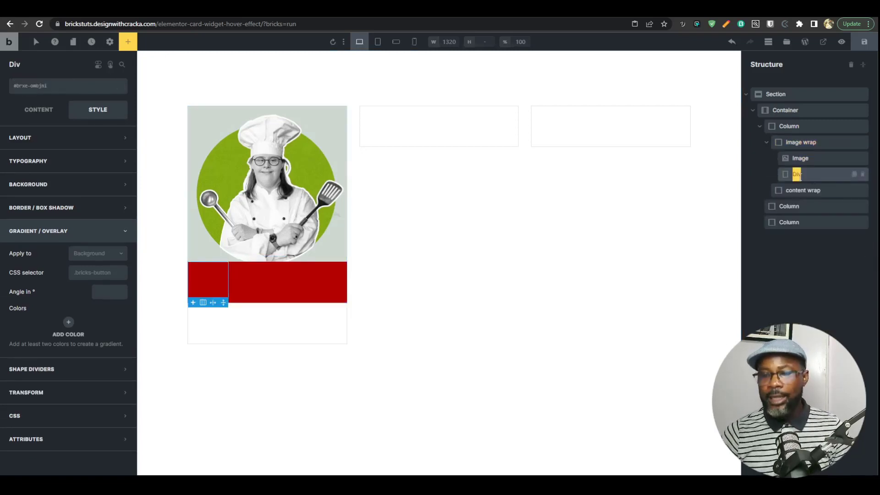
{"action": "type", "text": "overlay"}
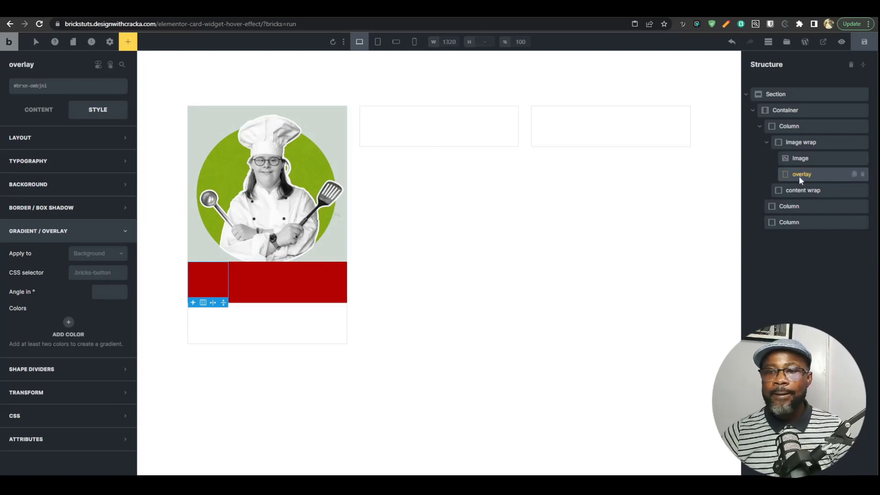
Give the overlay div the class cool-card__overlay and move it above the Image inside the image wrap
{"action": "left_click", "coordinate": [73, 87]}
{"action": "type", "text": "cool-c"}
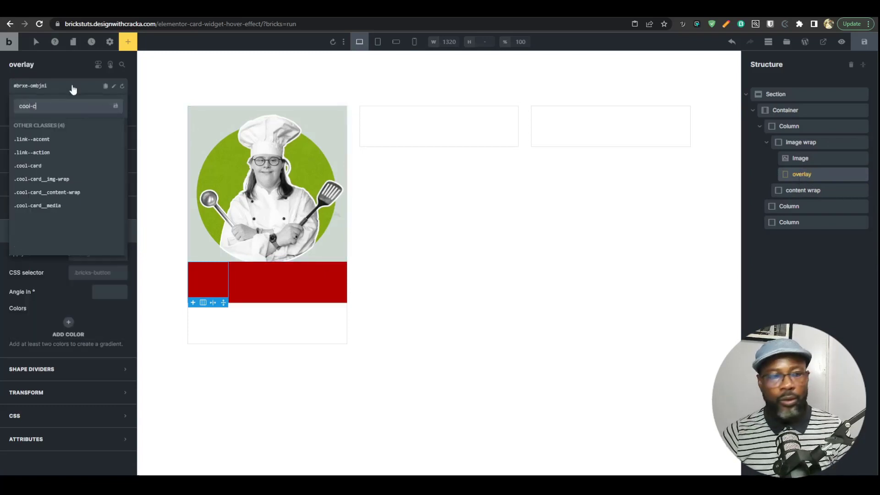
{"action": "type", "text": "ard__"}
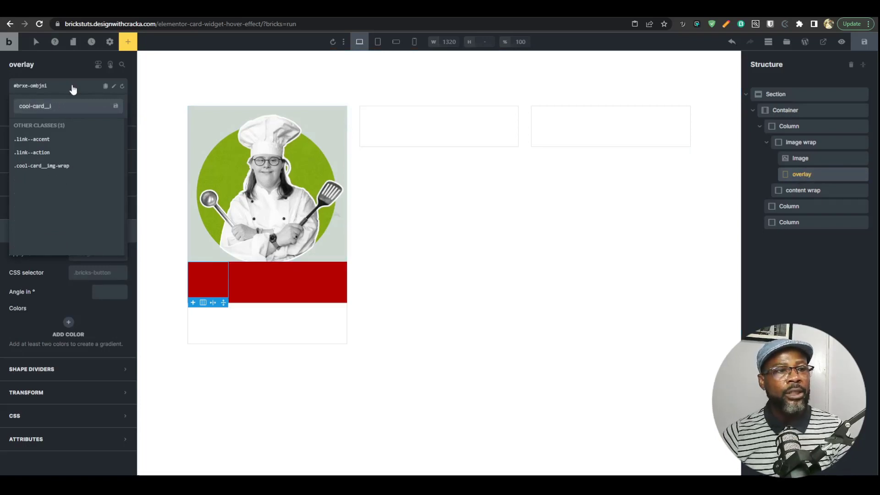
{"action": "type", "text": "overly"}
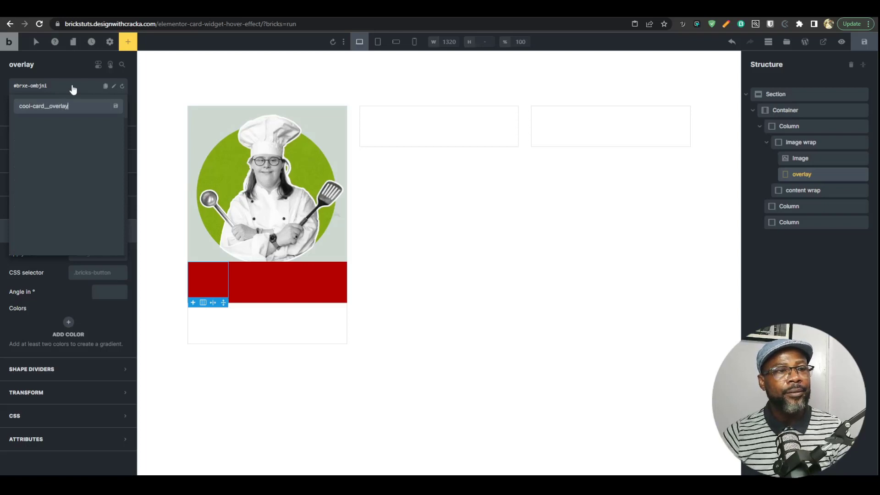
{"action": "key", "text": "Return"}
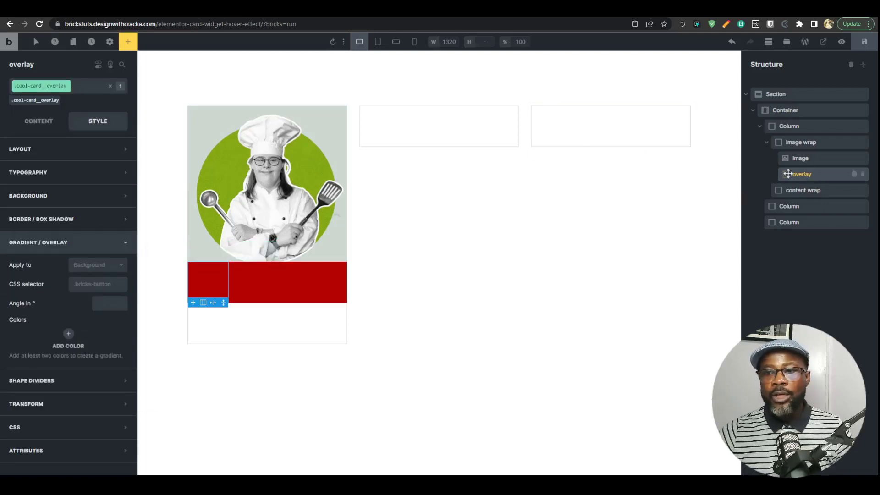
{"action": "left_click_drag", "start_coordinate": [788, 173], "coordinate": [788, 155]}
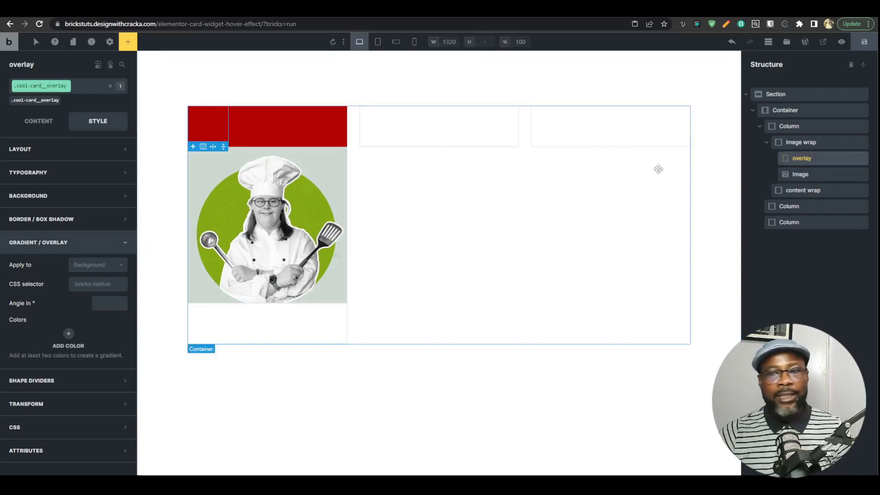
Copy the hex code of the image wrap's background color, then clear that background color
{"action": "left_click", "coordinate": [801, 142]}
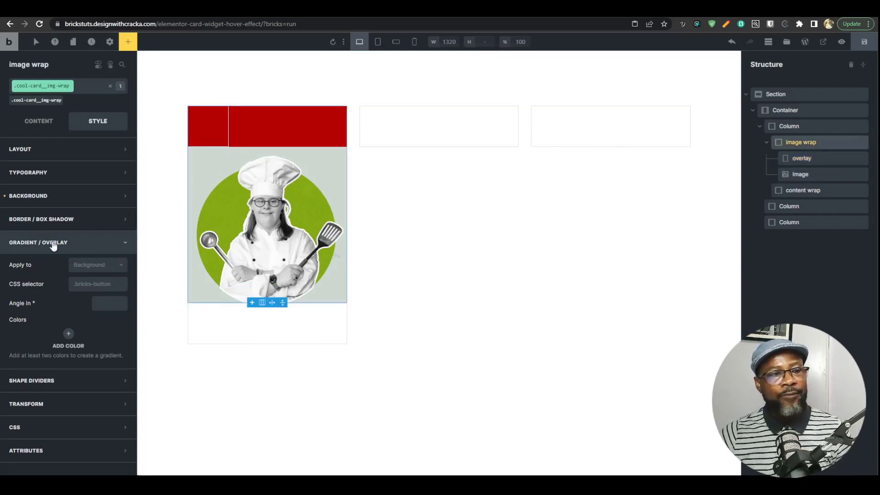
{"action": "left_click", "coordinate": [51, 197]}
{"action": "left_click", "coordinate": [119, 218]}
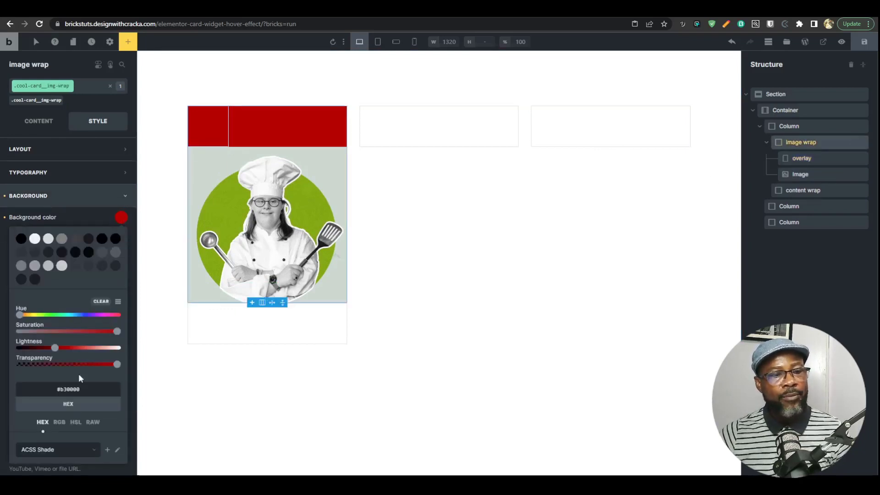
{"action": "triple_click", "coordinate": [85, 393]}
{"action": "key", "text": "ctrl+c"}
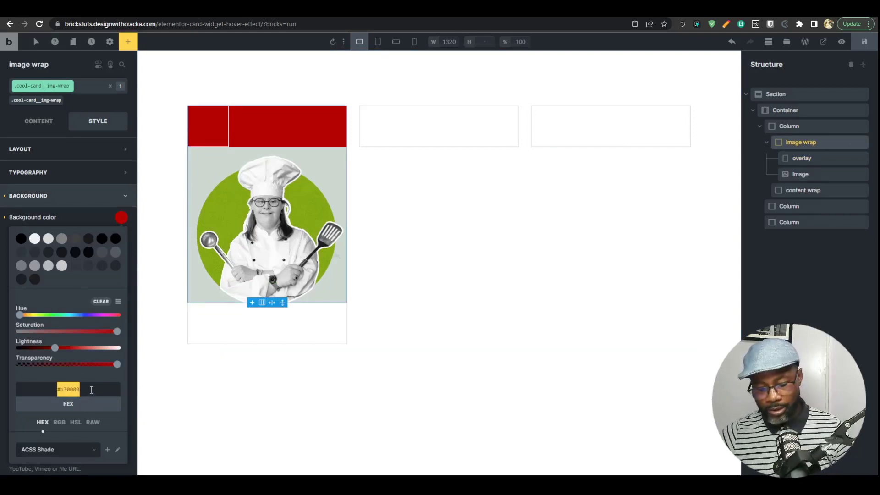
{"action": "left_click", "coordinate": [4, 219]}
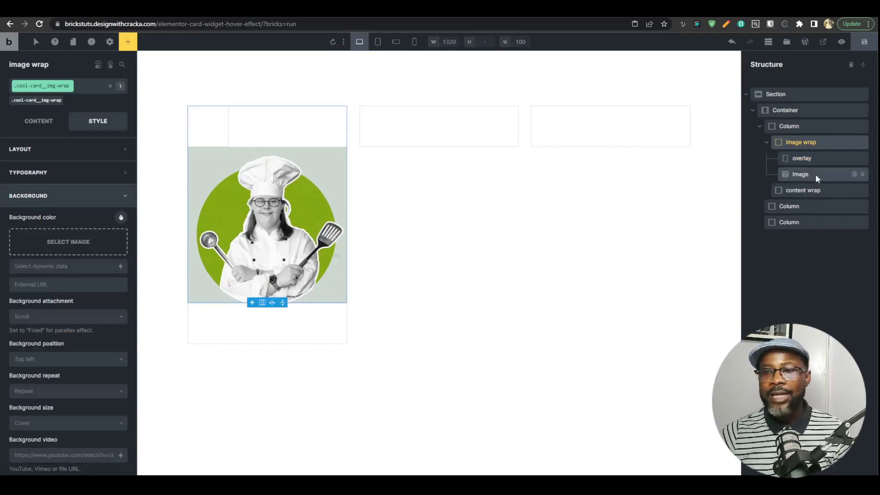
Set the background color of the cool-card__overlay class to the copied #b30000
{"action": "left_click", "coordinate": [808, 159]}
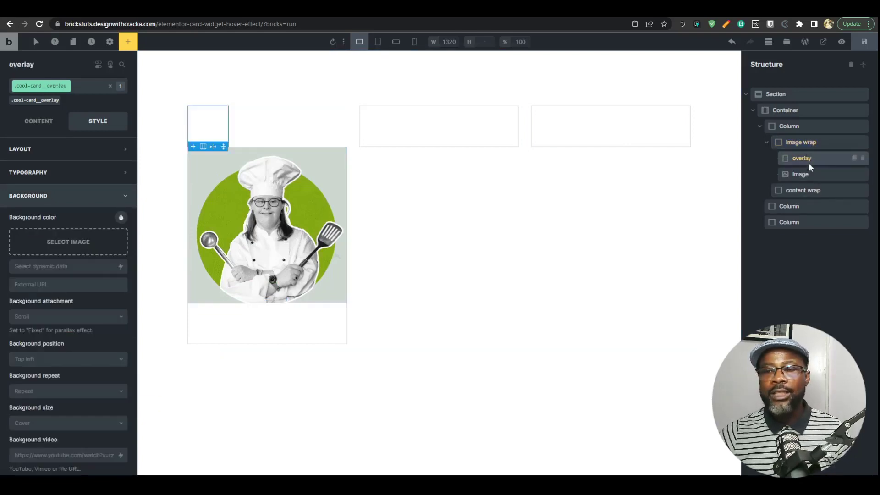
{"action": "left_click", "coordinate": [120, 218]}
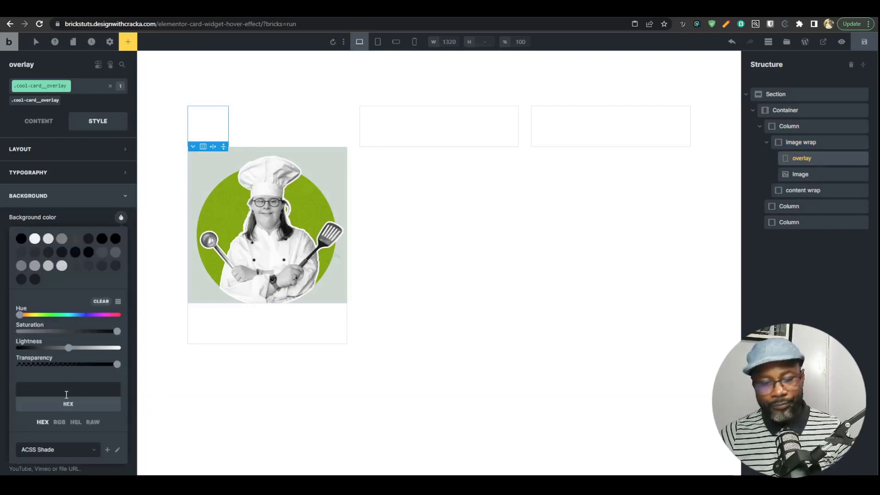
{"action": "key", "text": "ctrl+v"}
{"action": "left_click", "coordinate": [817, 161]}
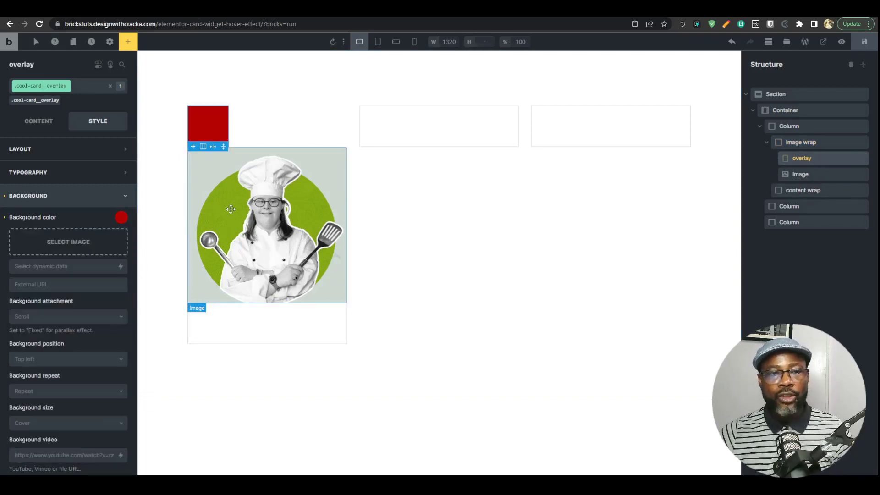
{"action": "left_click", "coordinate": [807, 140]}
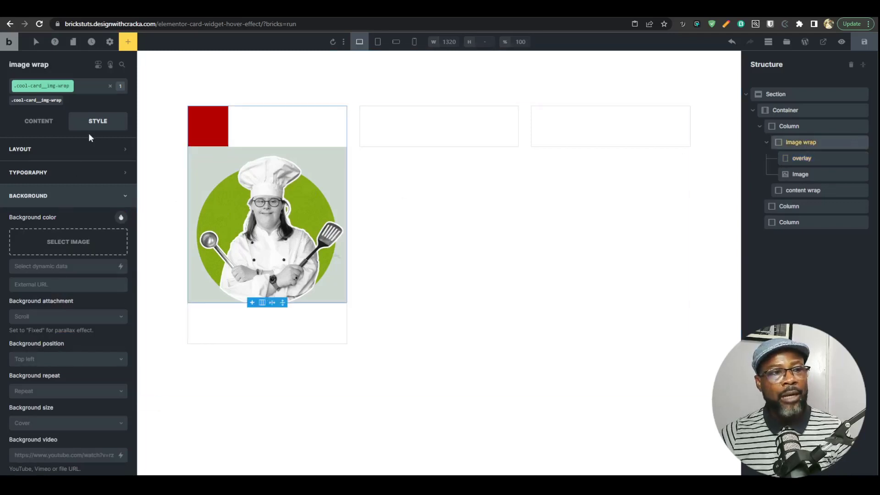
{"action": "left_click", "coordinate": [805, 160]}
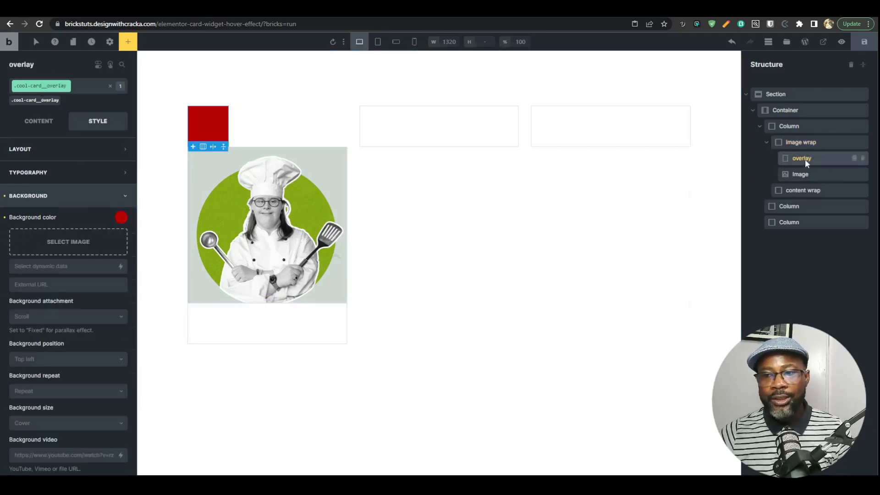
Set the position of the image wrap's cool-card__img-wrap class to relative
{"action": "left_click", "coordinate": [803, 142]}
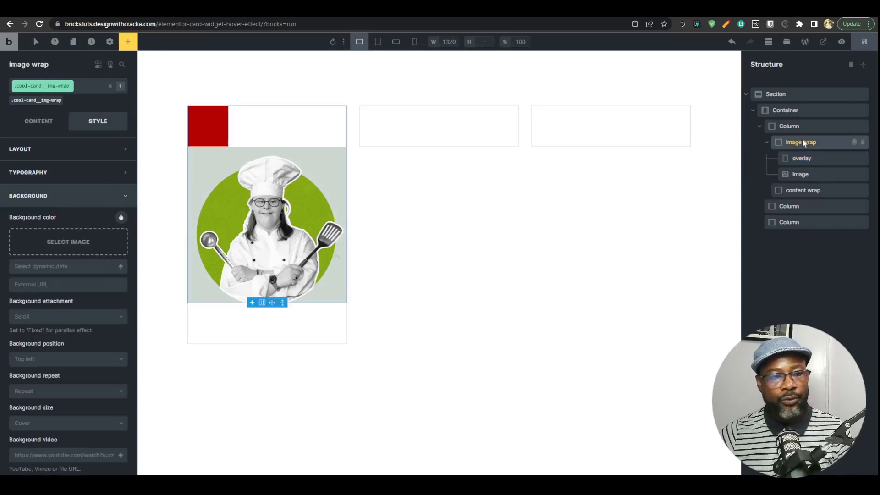
{"action": "left_click", "coordinate": [95, 155]}
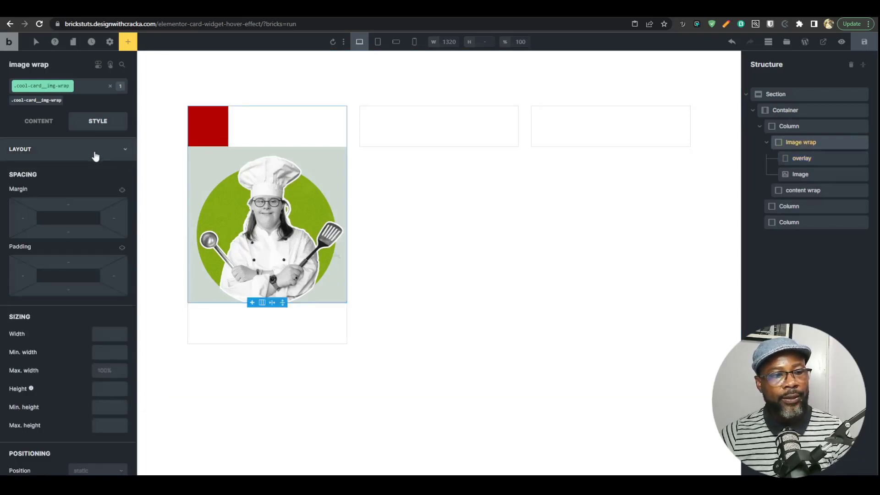
{"action": "scroll", "coordinate": [103, 243], "scroll_direction": "down", "scroll_amount": 4}
{"action": "left_click", "coordinate": [84, 287]}
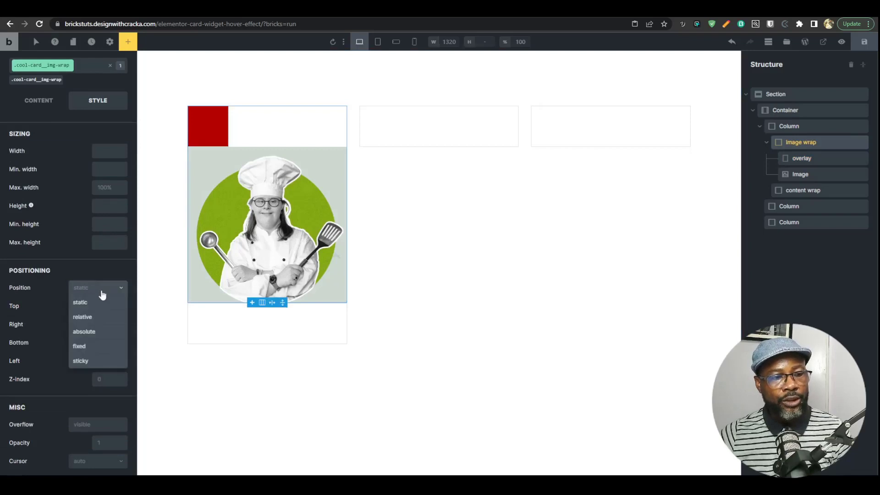
{"action": "left_click", "coordinate": [99, 316]}
Position the overlay div absolutely, with top, right, bottom and left offsets of 0
{"action": "left_click", "coordinate": [211, 132]}
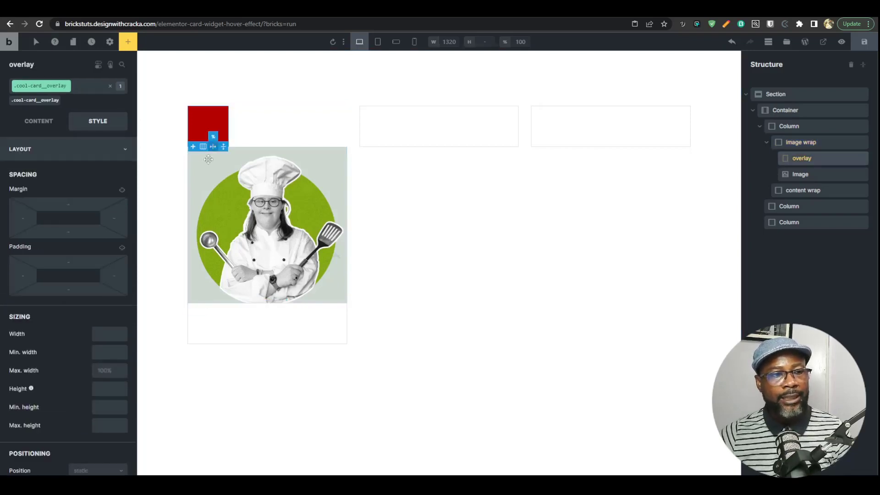
{"action": "scroll", "coordinate": [117, 383], "scroll_direction": "down", "scroll_amount": 4}
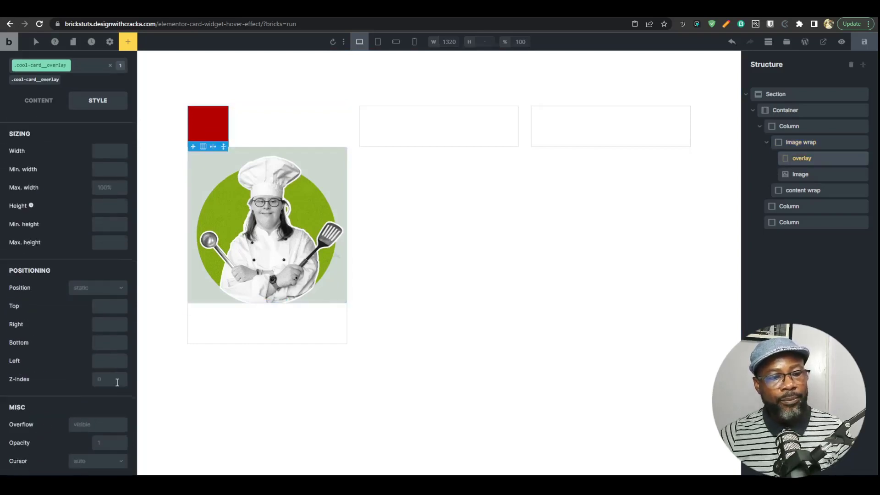
{"action": "left_click", "coordinate": [101, 289]}
{"action": "left_click", "coordinate": [98, 331]}
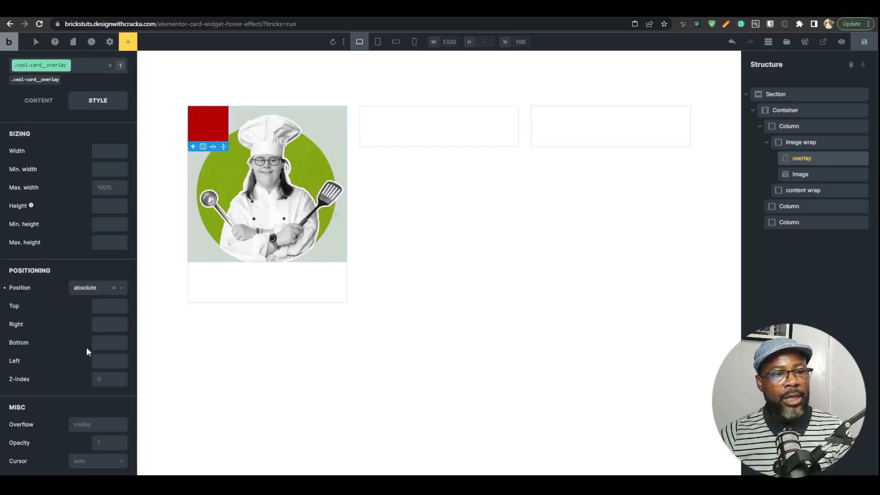
{"action": "left_click", "coordinate": [103, 306]}
{"action": "left_click", "coordinate": [105, 322]}
{"action": "type", "text": "0"}
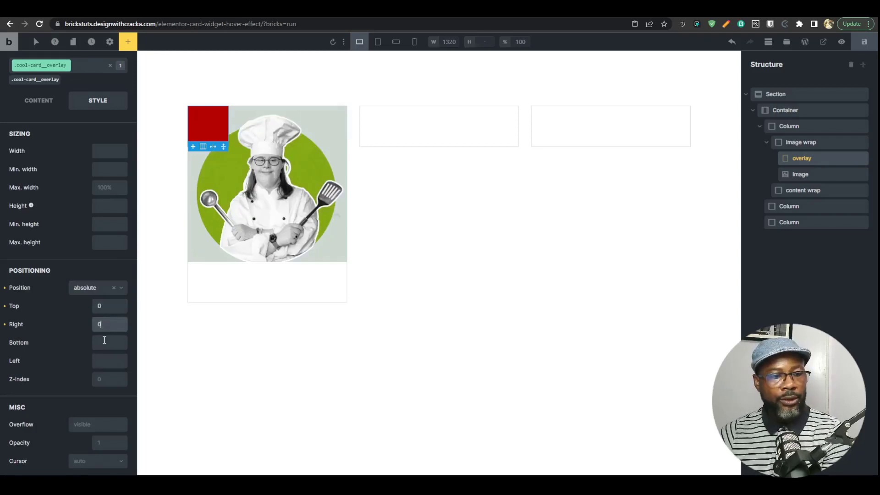
{"action": "left_click", "coordinate": [105, 342]}
{"action": "type", "text": "0"}
{"action": "left_click", "coordinate": [104, 362]}
{"action": "type", "text": "0"}
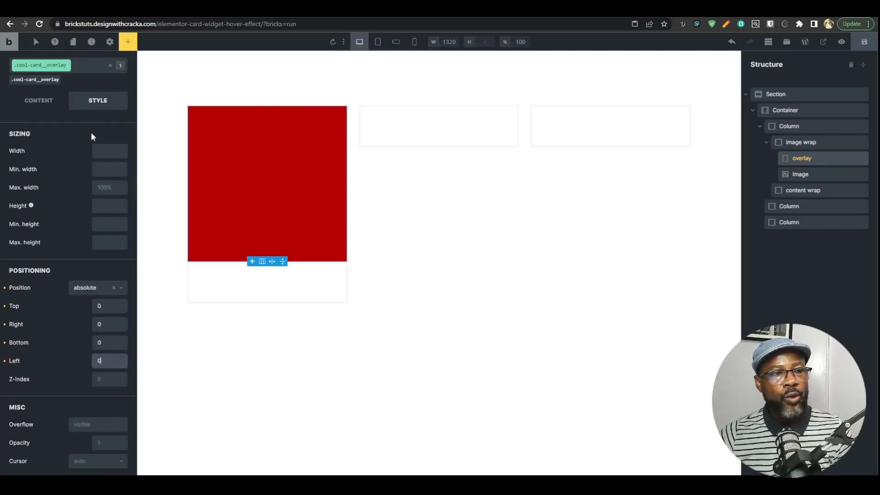
Replace the overlay's custom CSS with the previously copied root rule that sets mix-blend-mode to multiply
{"action": "scroll", "coordinate": [85, 140], "scroll_direction": "up", "scroll_amount": 4}
{"action": "left_click", "coordinate": [91, 150]}
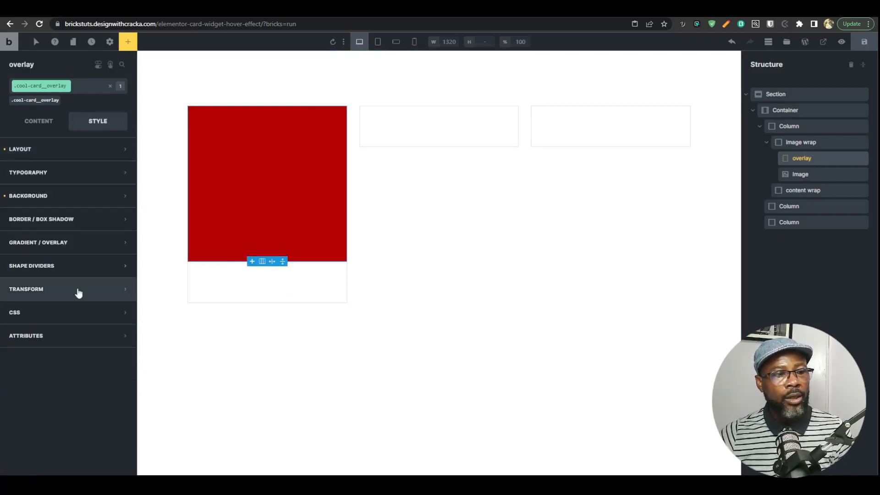
{"action": "left_click", "coordinate": [81, 308]}
{"action": "scroll", "coordinate": [136, 361], "scroll_direction": "down", "scroll_amount": 5}
{"action": "left_click", "coordinate": [128, 314]}
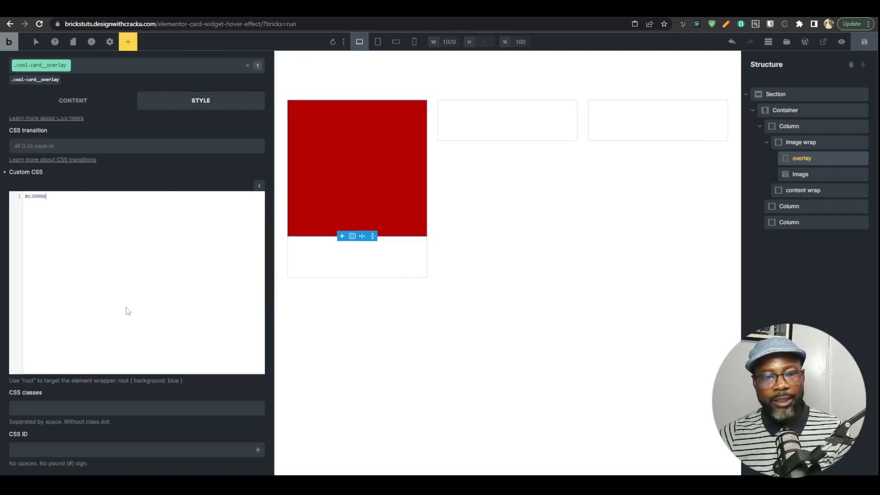
{"action": "key", "text": "ctrl+a"}
{"action": "key", "text": "super+v"}
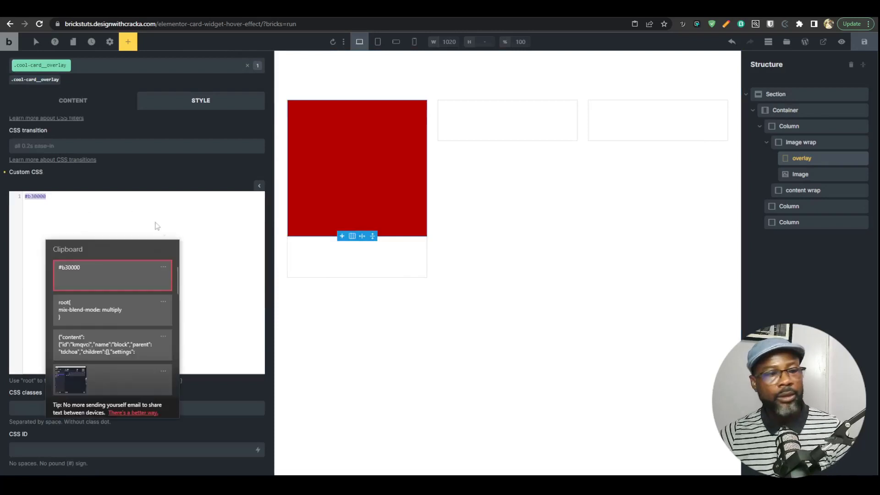
{"action": "left_click", "coordinate": [125, 314]}
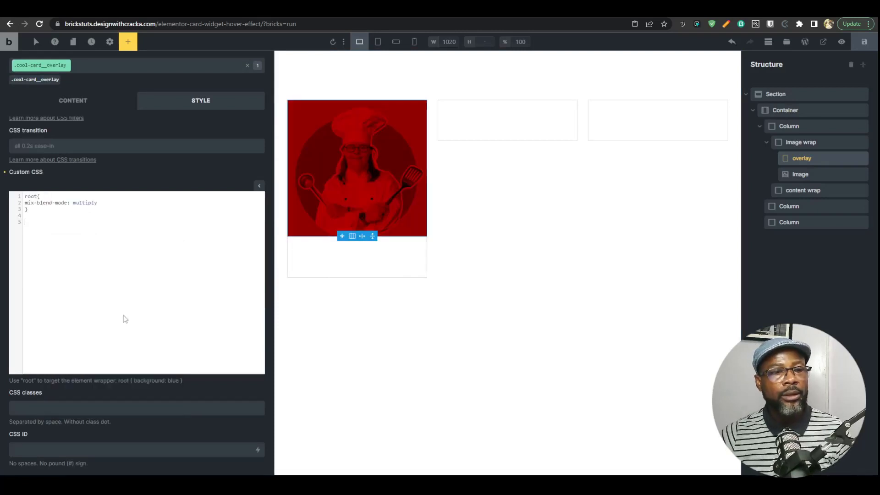
Try the darken blend mode in the overlay's custom CSS and restore multiply
{"action": "double_click", "coordinate": [83, 204]}
{"action": "type", "text": "darken"}
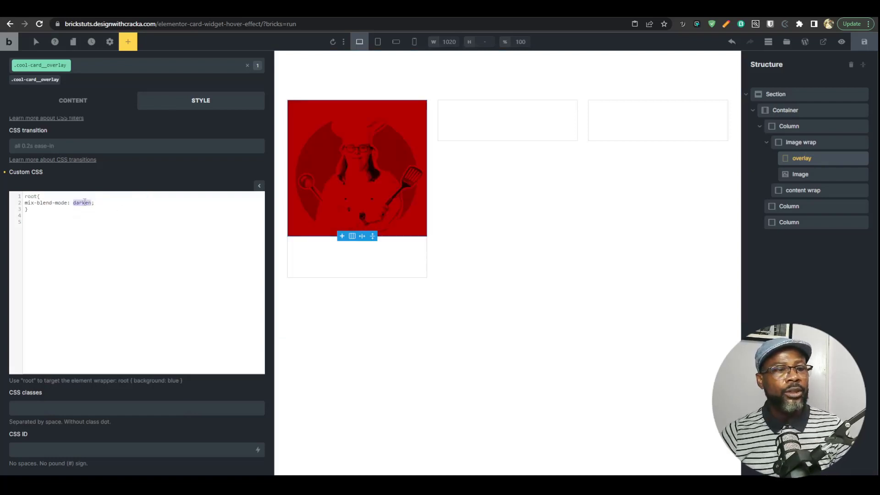
{"action": "type", "text": "multip"}
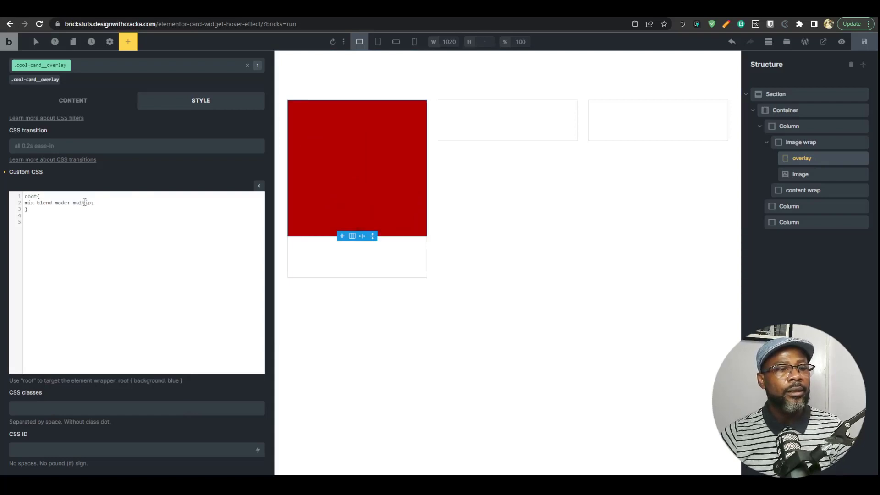
{"action": "type", "text": "ly"}
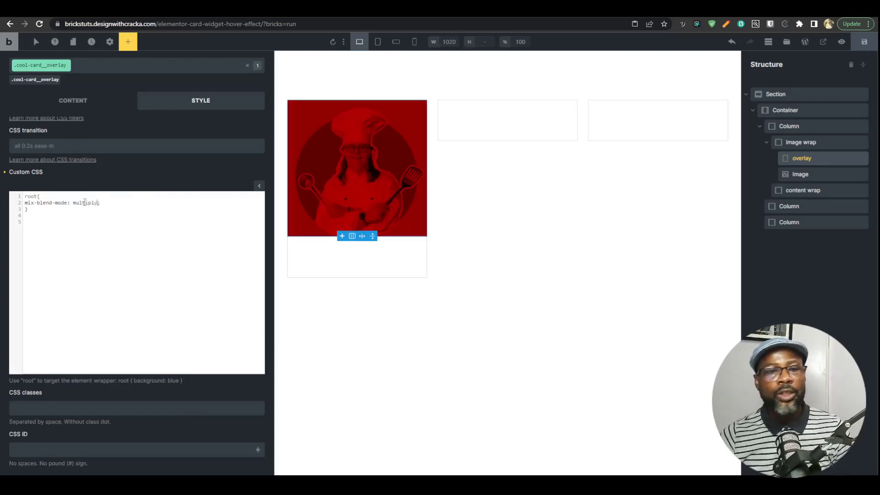
Compare the overlay with the kokobe.tv cards and lighten its background color to #fa0000
{"action": "left_click", "coordinate": [725, 10]}
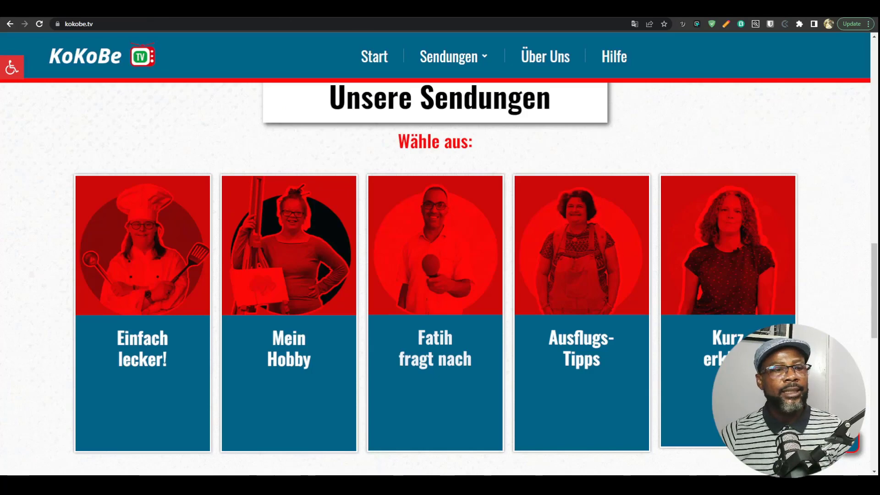
{"action": "left_click", "coordinate": [225, 10]}
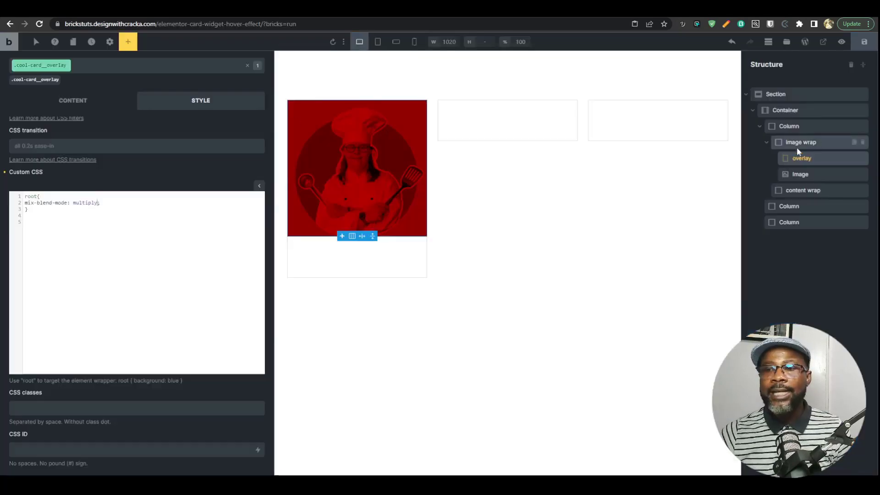
{"action": "scroll", "coordinate": [137, 184], "scroll_direction": "up", "scroll_amount": 5}
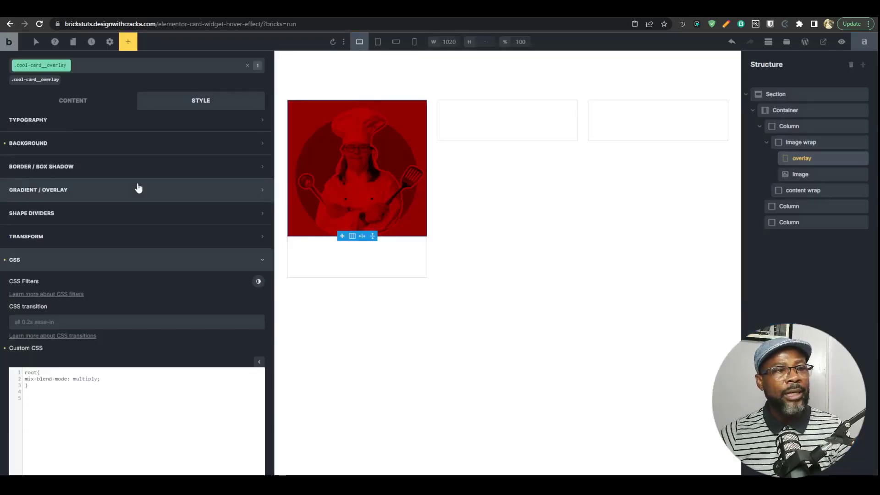
{"action": "left_click", "coordinate": [118, 197]}
{"action": "left_click", "coordinate": [121, 218]}
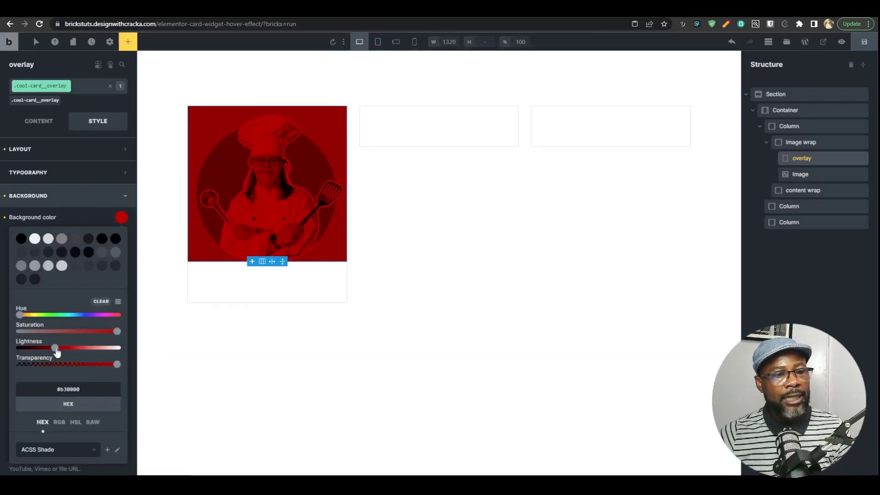
{"action": "mouse_move", "coordinate": [56, 348]}
{"action": "left_mouse_down"}
{"action": "mouse_move", "coordinate": [80, 350]}
{"action": "mouse_move", "coordinate": [69, 355]}
{"action": "left_mouse_up"}
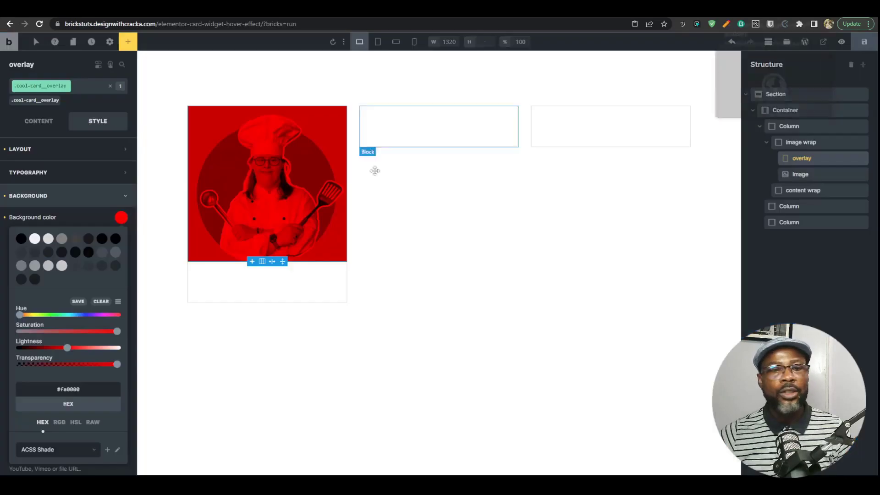
{"action": "left_click", "coordinate": [805, 145]}
{"action": "left_click", "coordinate": [801, 159]}
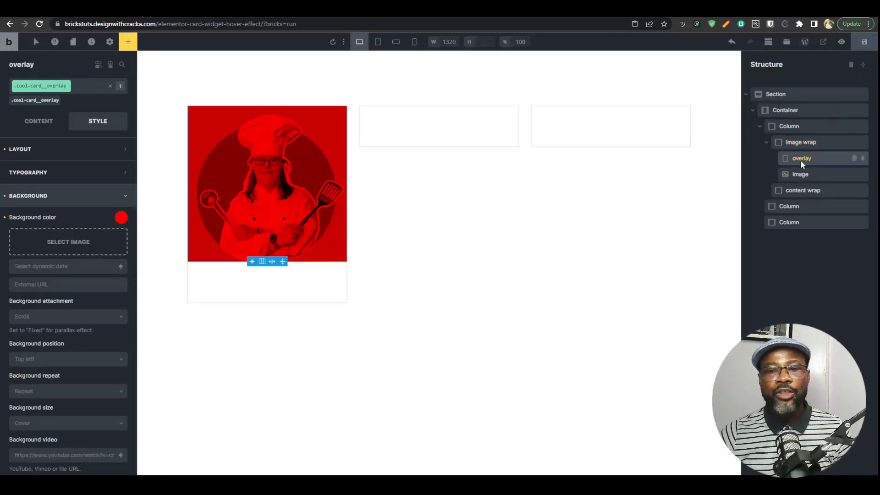
{"action": "left_click", "coordinate": [806, 174]}
{"action": "left_click", "coordinate": [810, 158]}
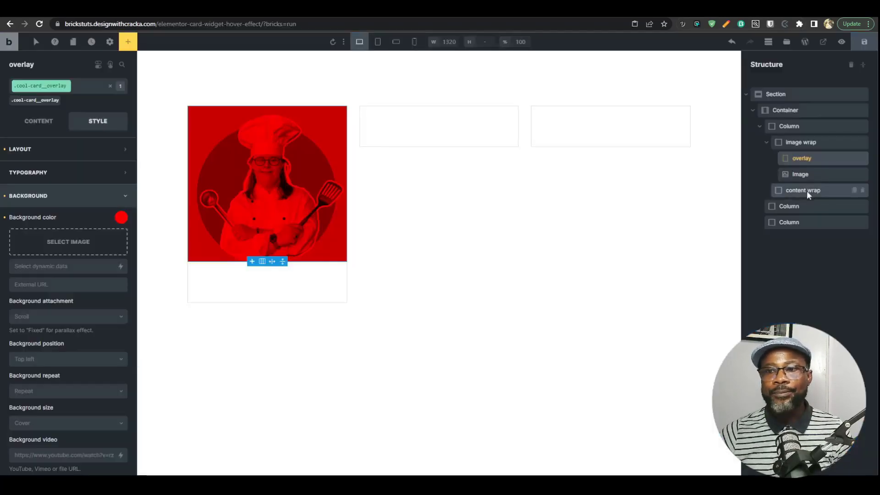
{"action": "left_click", "coordinate": [803, 174]}
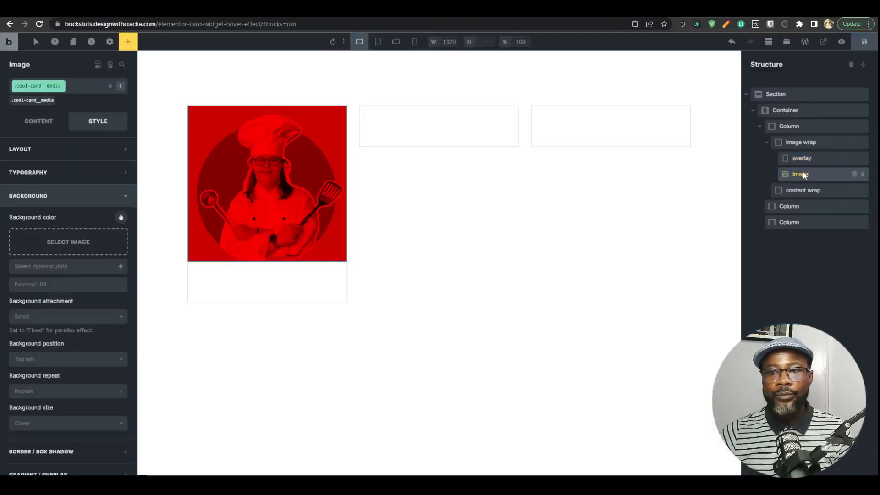
{"action": "left_click", "coordinate": [798, 142]}
{"action": "left_click", "coordinate": [798, 175]}
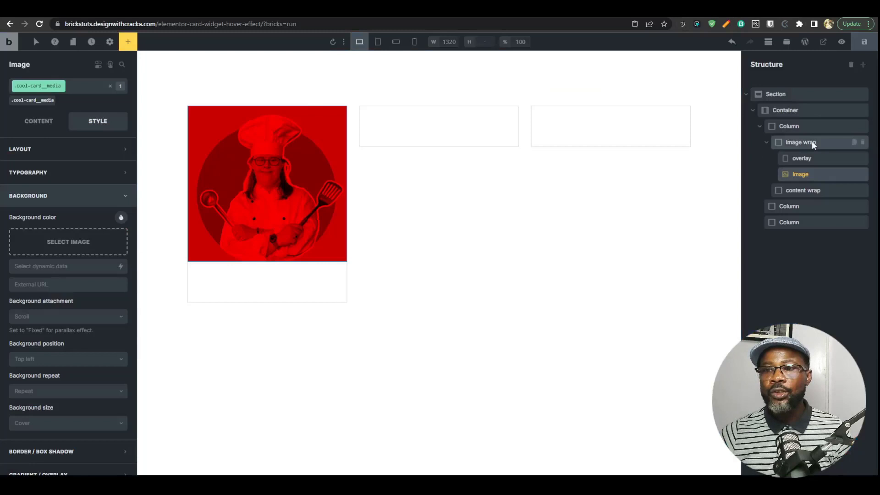
Set the overflow of the image wrap's cool-card__img-wrap class to hidden
{"action": "left_click", "coordinate": [812, 142]}
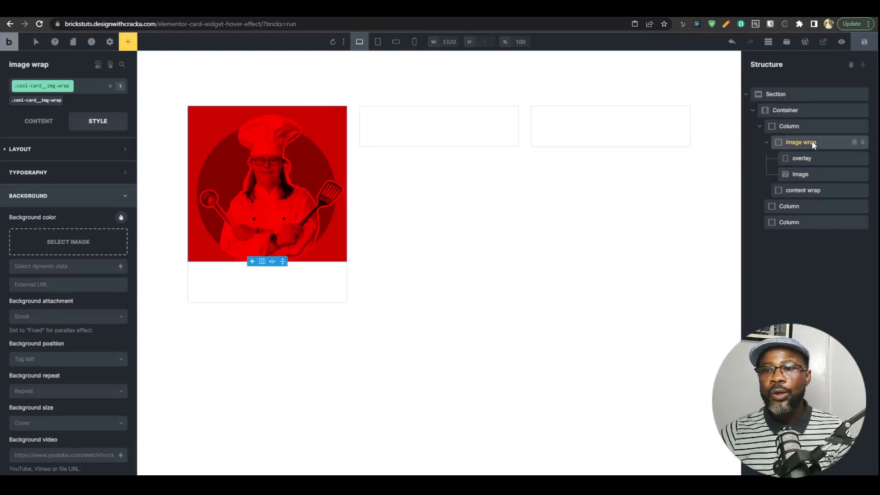
{"action": "left_click", "coordinate": [61, 196]}
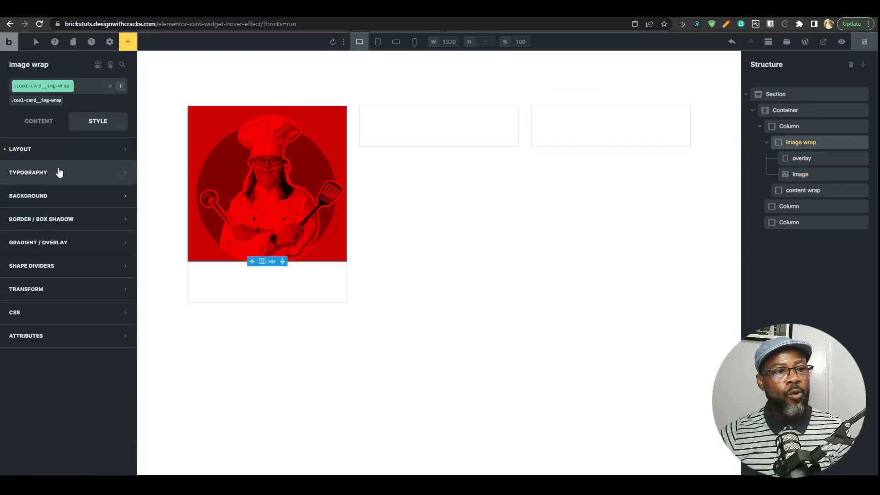
{"action": "left_click", "coordinate": [59, 149]}
{"action": "scroll", "coordinate": [79, 232], "scroll_direction": "down", "scroll_amount": 6}
{"action": "scroll", "coordinate": [102, 271], "scroll_direction": "down", "scroll_amount": 2}
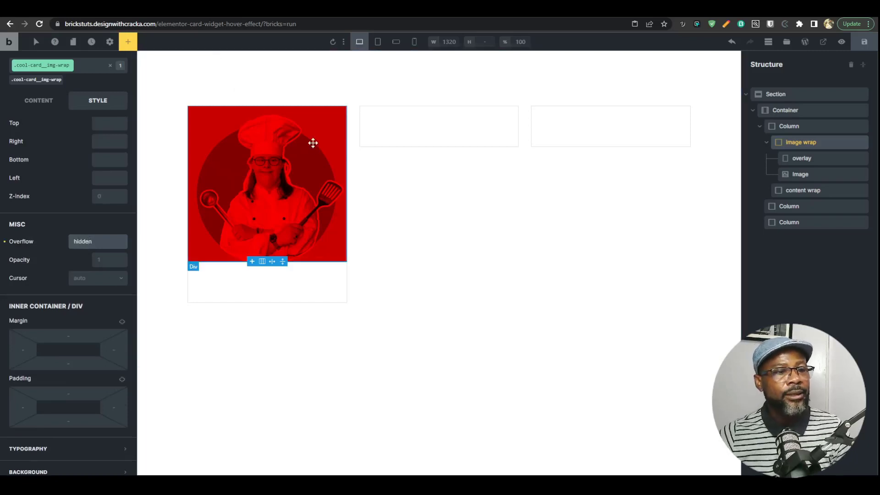
Try a width of 200% on the Image's cool-card__media class and clear it again
{"action": "left_click", "coordinate": [815, 174]}
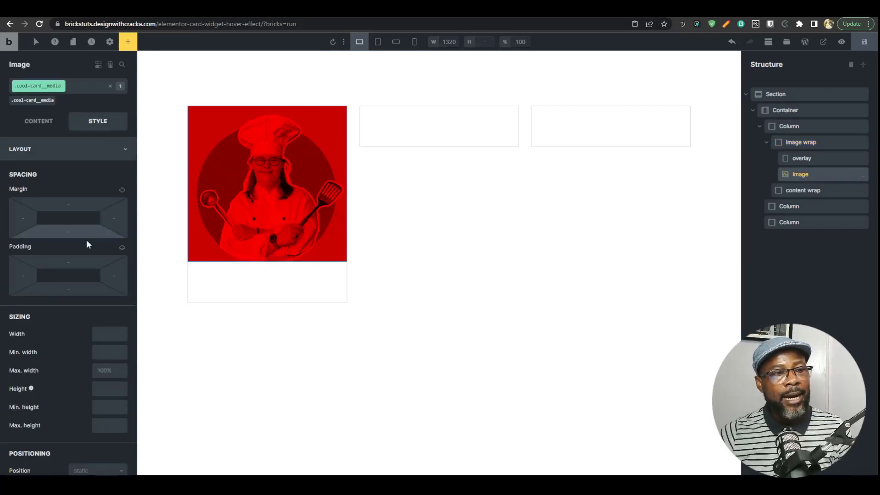
{"action": "left_click", "coordinate": [105, 335]}
{"action": "type", "text": "200%"}
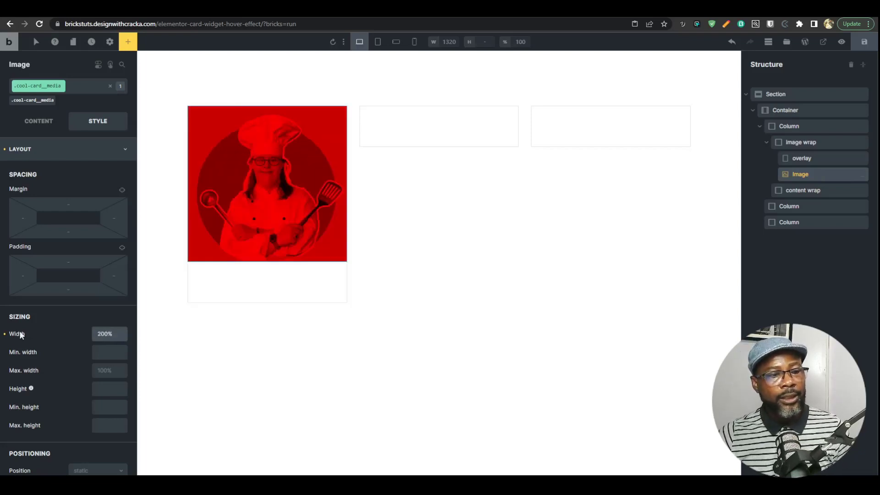
{"action": "left_click", "coordinate": [4, 335]}
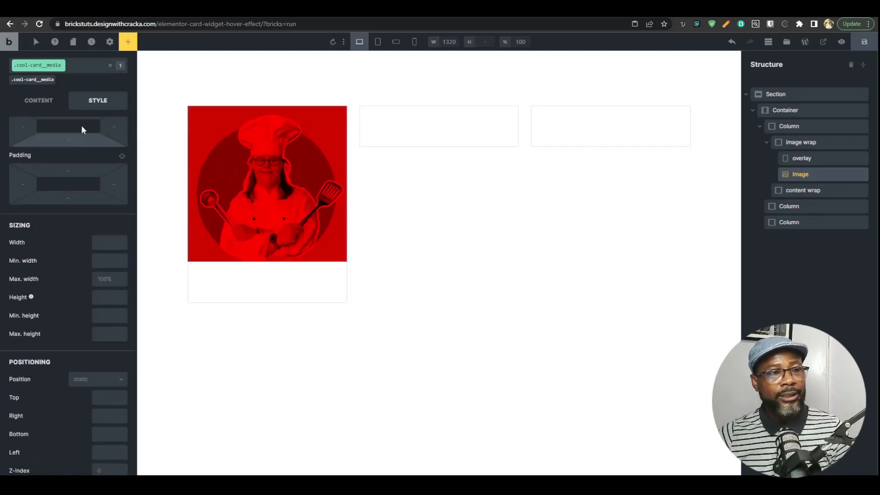
Scale the Image's cool-card__media class with a transform of Scale X 2 and Scale Y 2
{"action": "left_click", "coordinate": [67, 150]}
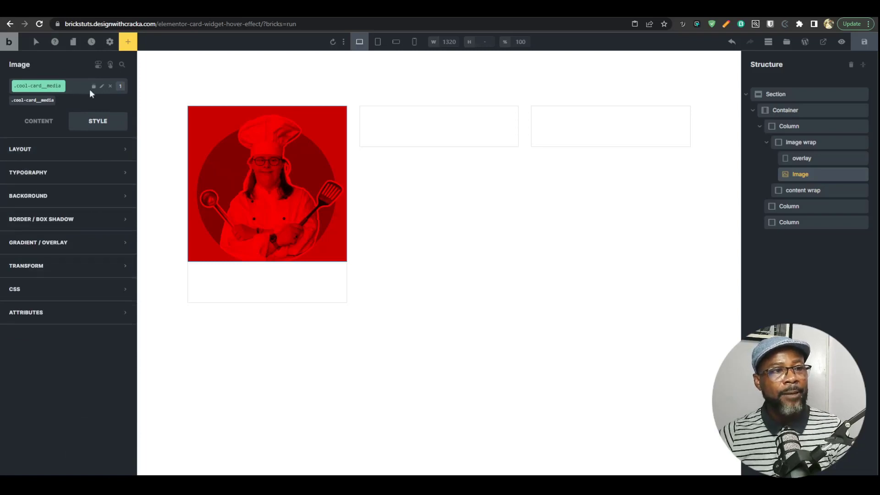
{"action": "left_click", "coordinate": [77, 266]}
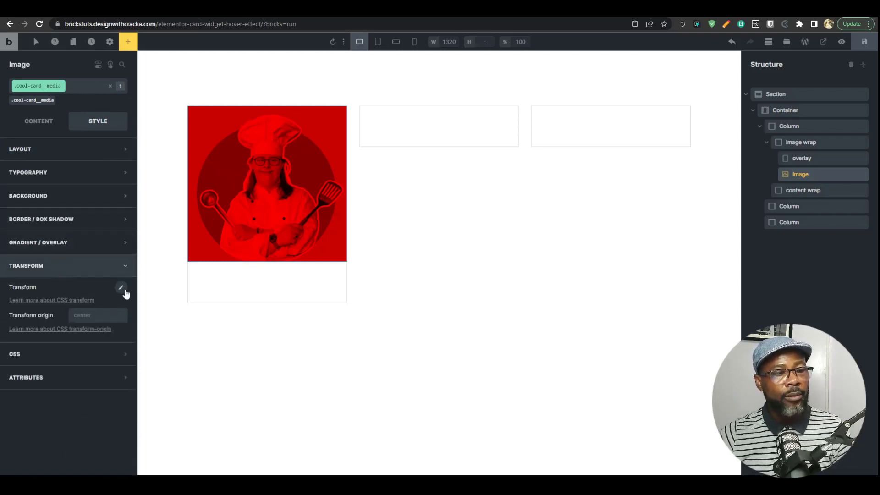
{"action": "left_click", "coordinate": [121, 288]}
{"action": "left_click", "coordinate": [104, 352]}
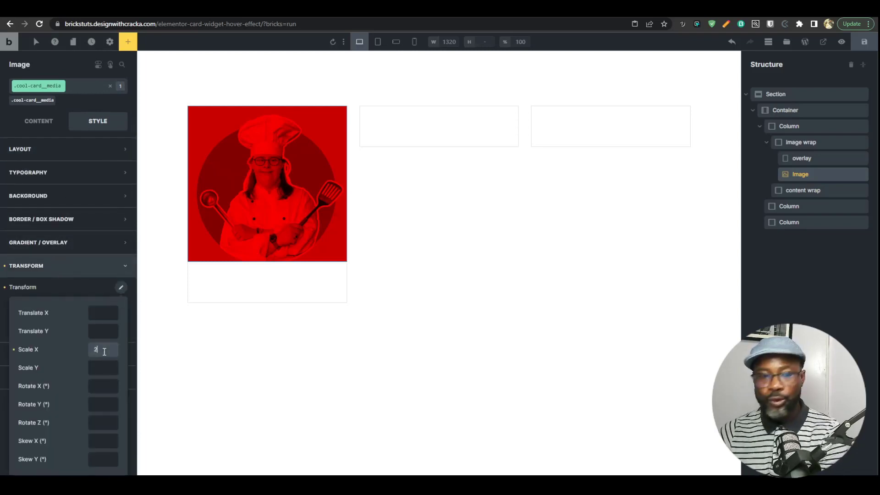
{"action": "type", "text": "2"}
{"action": "left_click", "coordinate": [98, 366]}
{"action": "type", "text": "2"}
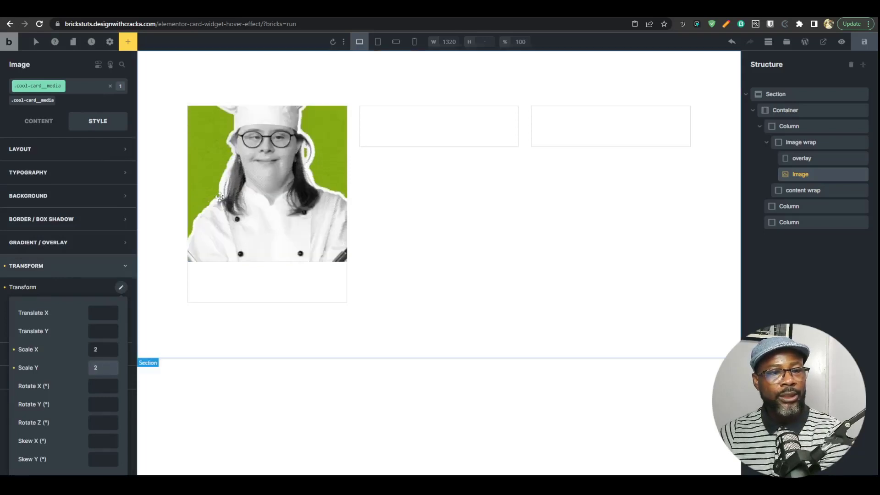
Clear the Scale X and Scale Y transform values from the Image's cool-card__media class
{"action": "left_click", "coordinate": [101, 352]}
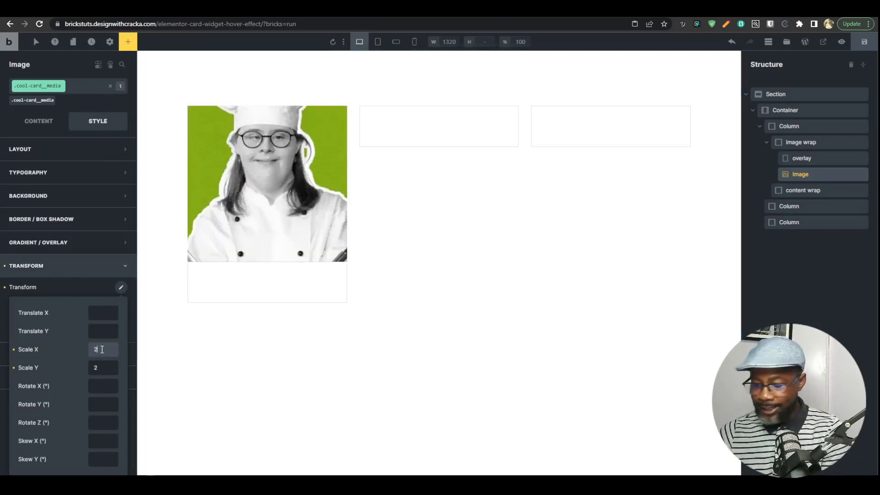
{"action": "key", "text": "BackSpace"}
{"action": "left_click", "coordinate": [105, 370]}
{"action": "key", "text": "BackSpace"}
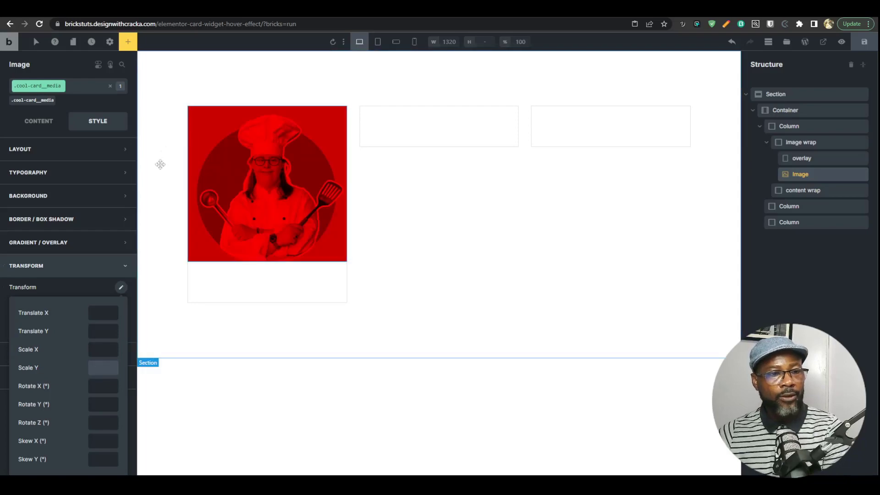
Sample the blue content background of the first kokobe.tv card with Hoverify's Color Eyedropper
{"action": "left_click", "coordinate": [308, 292]}
{"action": "left_click", "coordinate": [770, 11]}
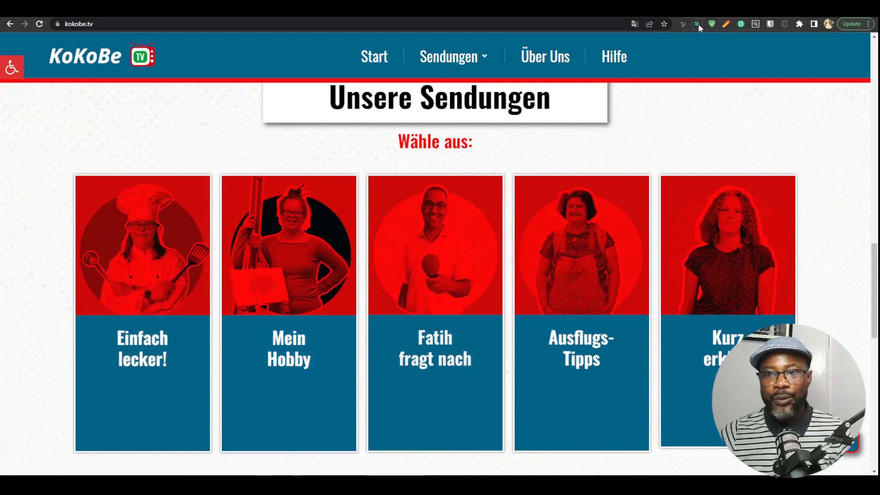
{"action": "left_click", "coordinate": [698, 24]}
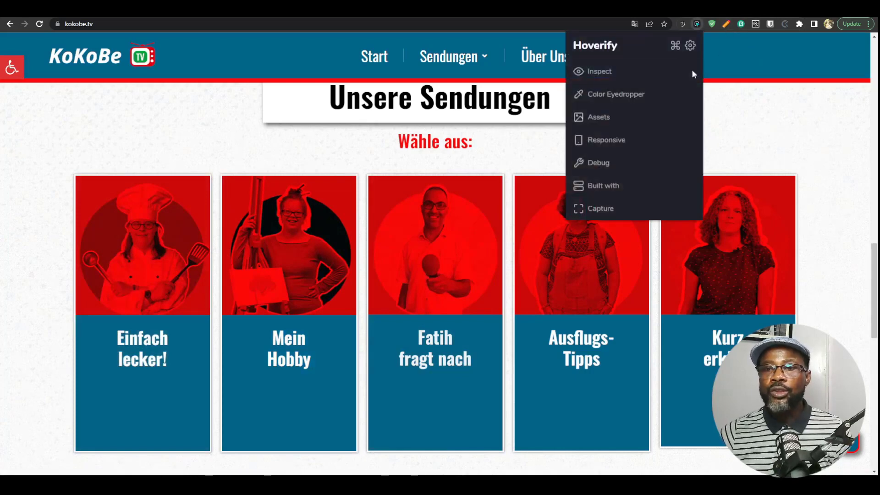
{"action": "left_click", "coordinate": [617, 94]}
{"action": "left_click", "coordinate": [621, 67]}
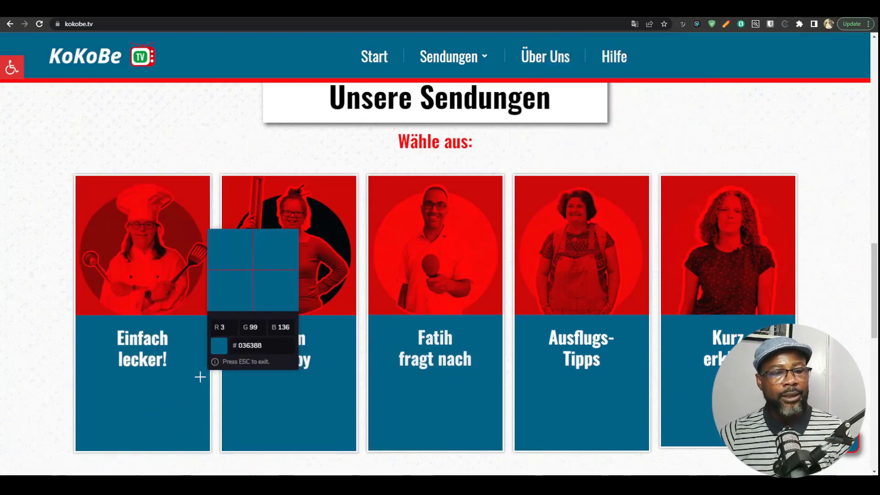
{"action": "left_click", "coordinate": [200, 377]}
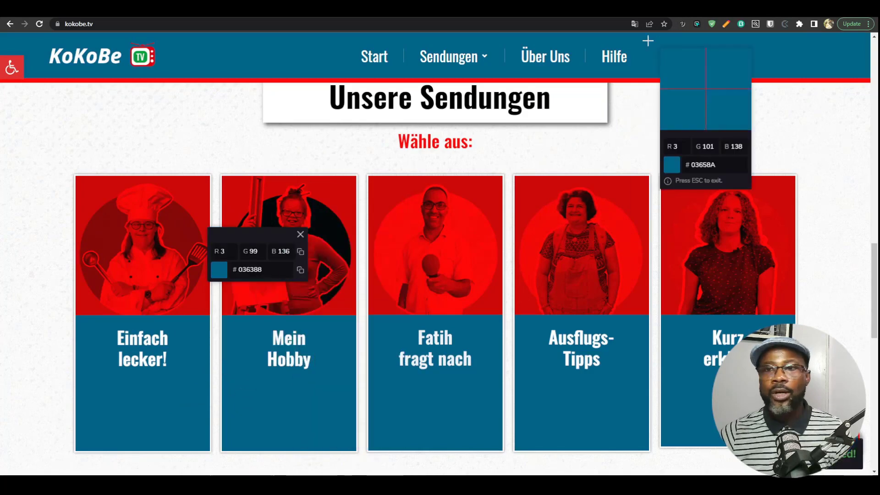
{"action": "key", "text": "Escape"}
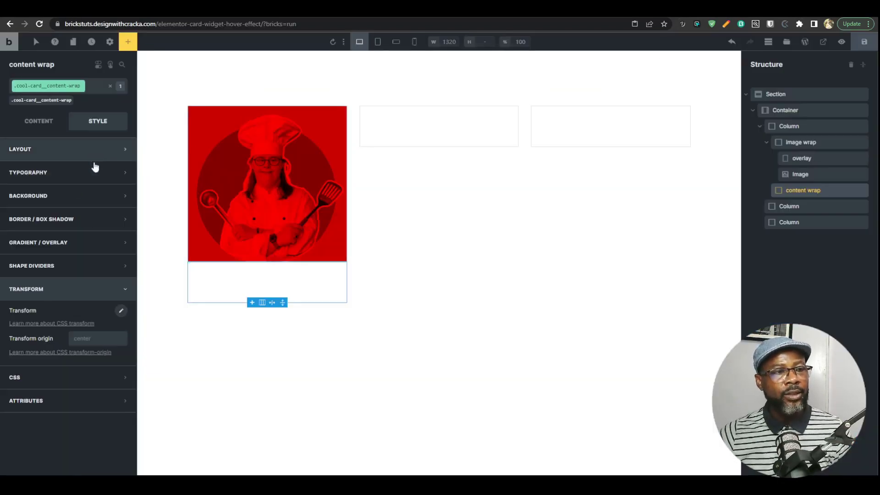
Set the background color of the content wrap's cool-card__content-wrap class to #036388
{"action": "left_click", "coordinate": [107, 196]}
{"action": "left_click", "coordinate": [121, 218]}
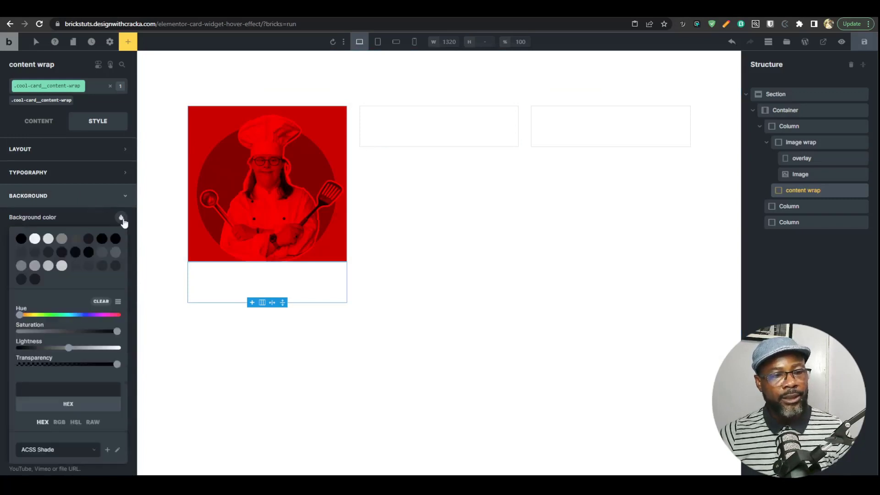
{"action": "left_click", "coordinate": [71, 389]}
{"action": "type", "text": "#036388"}
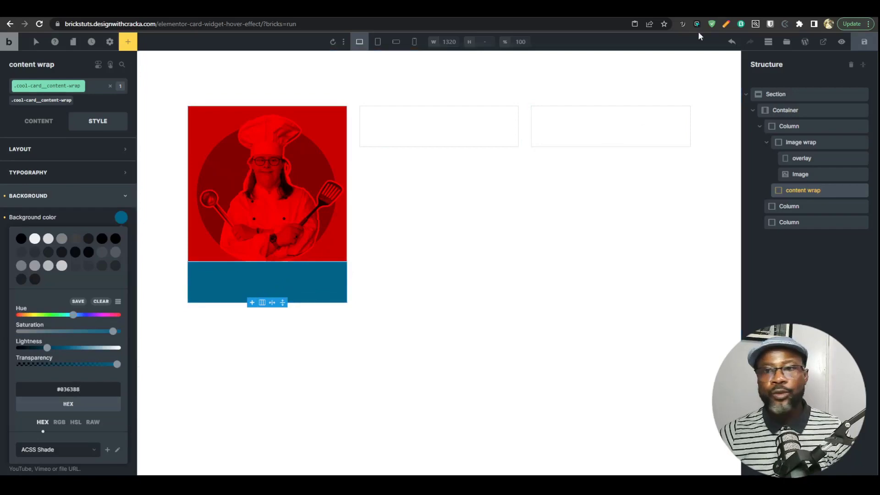
Inspect the title of the first kokobe.tv card in the browser's developer tools
{"action": "left_click", "coordinate": [275, 10]}
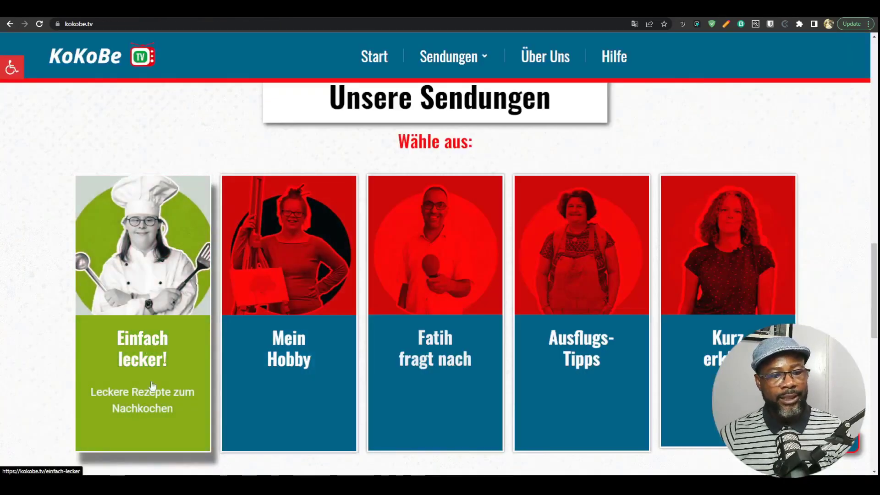
{"action": "right_click", "coordinate": [155, 345]}
{"action": "left_click", "coordinate": [184, 343]}
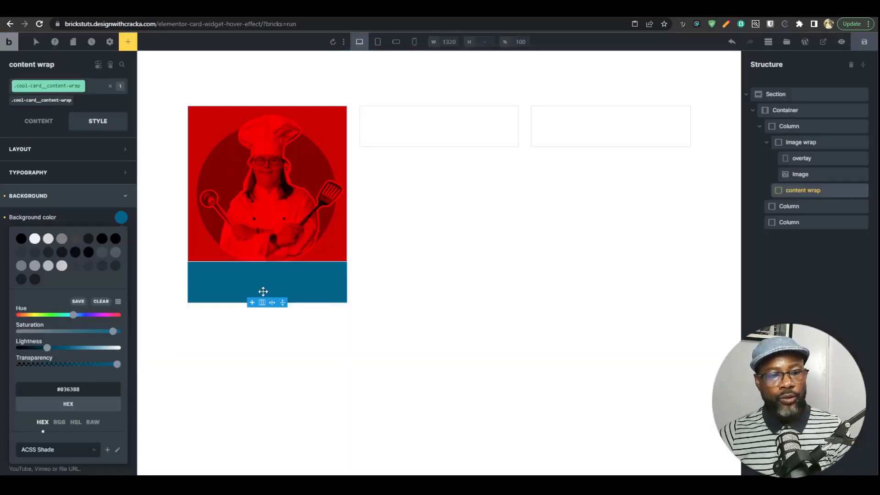
Add a Heading element and a Basic Text element inside the content wrap
{"action": "key", "text": "ctrl+shift+e"}
{"action": "type", "text": "head"}
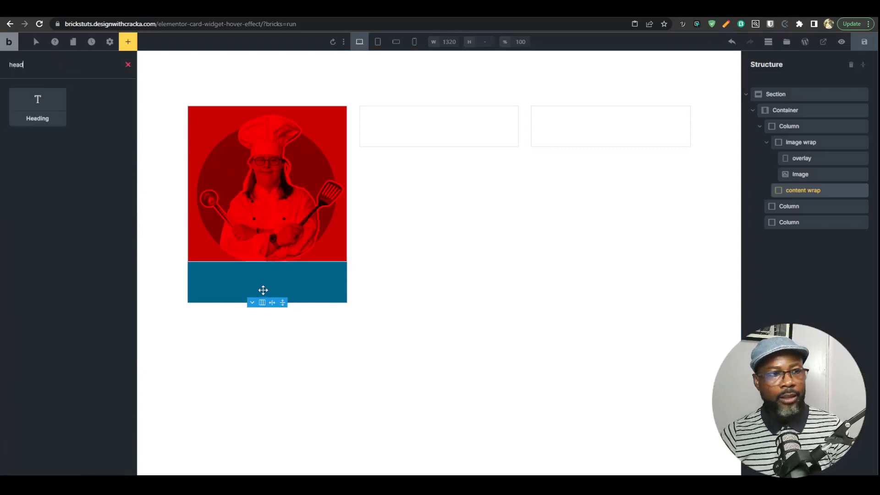
{"action": "key", "text": "Tab"}
{"action": "key", "text": "Return"}
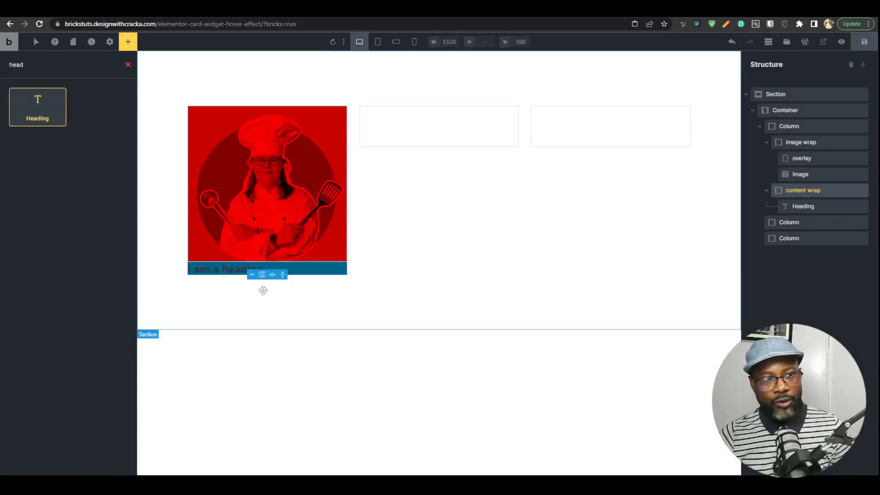
{"action": "key", "text": "ctrl+a"}
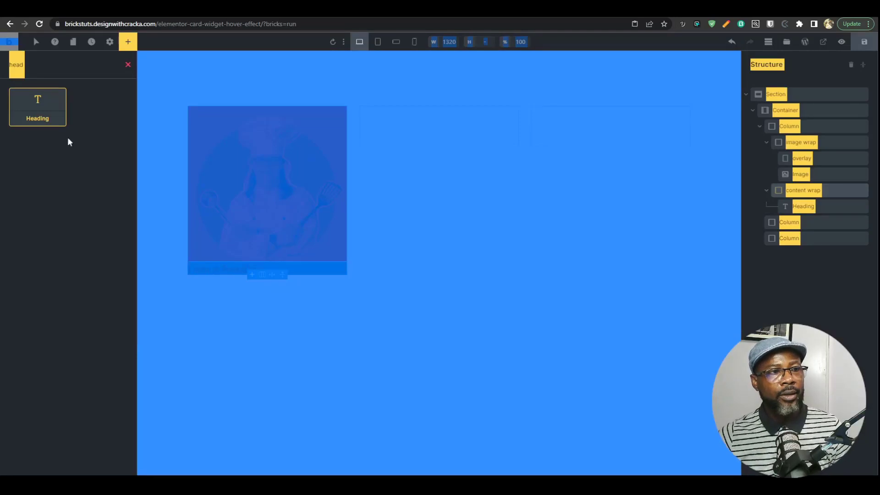
{"action": "left_click", "coordinate": [53, 67]}
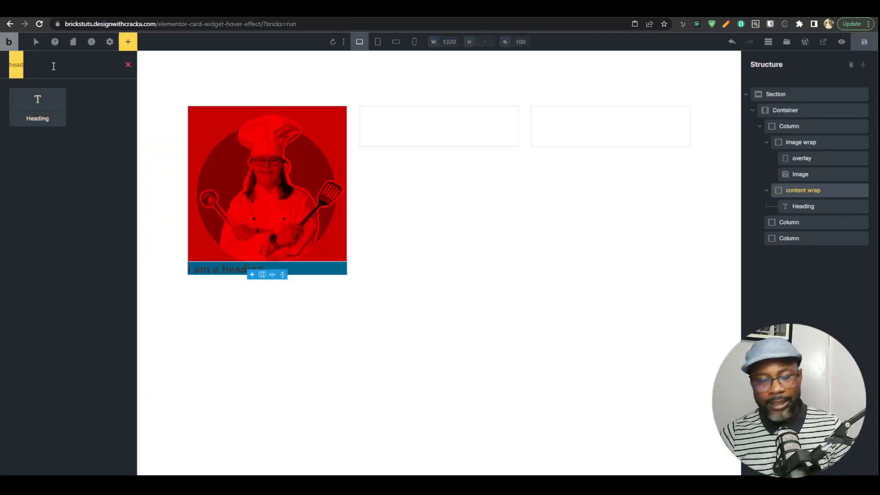
{"action": "type", "text": "text"}
{"action": "left_click", "coordinate": [39, 104]}
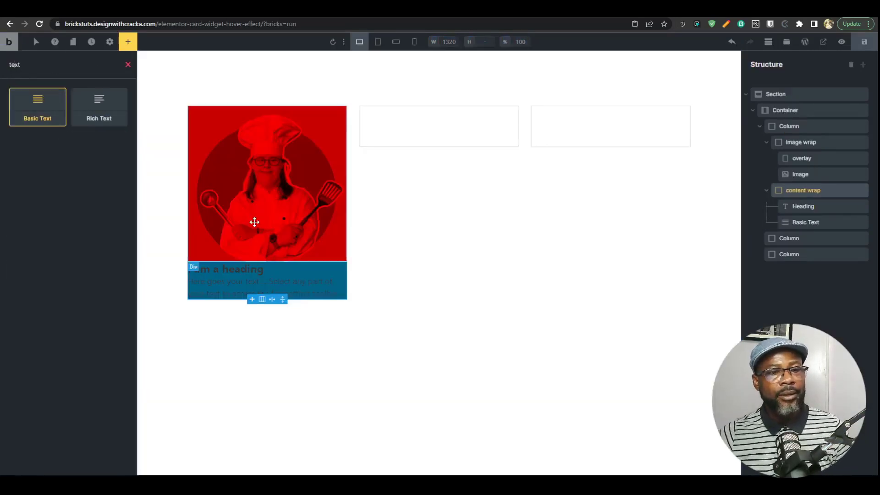
Look up the first card's title in kokobe.tv's markup and set the Heading's text to "Einfach lecker!"
{"action": "left_click", "coordinate": [798, 208]}
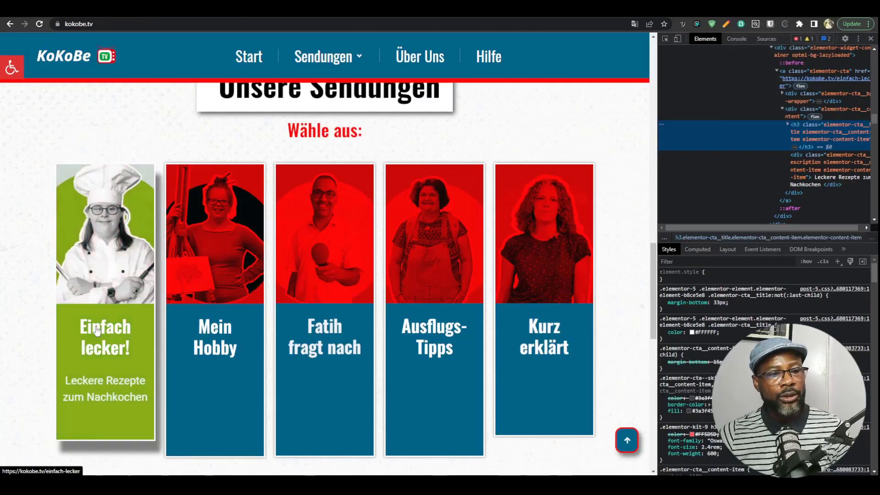
{"action": "left_click_drag", "start_coordinate": [95, 330], "coordinate": [106, 353]}
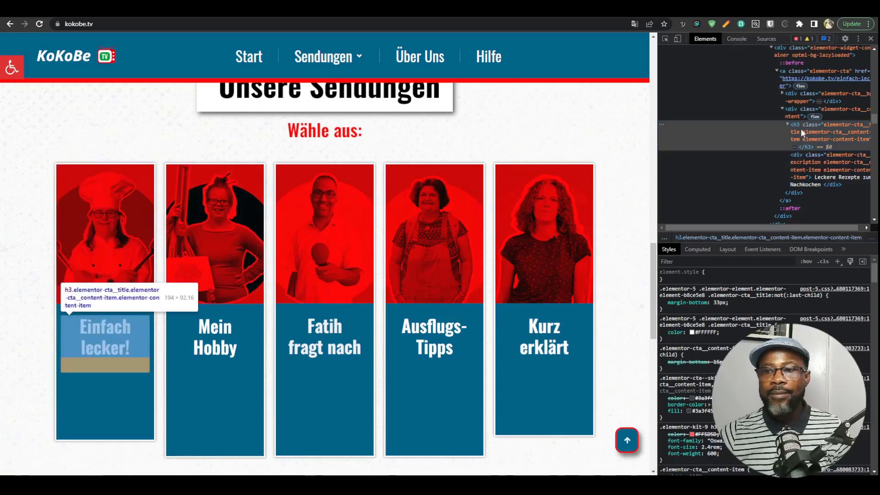
{"action": "left_click", "coordinate": [787, 124]}
{"action": "left_click", "coordinate": [805, 155]}
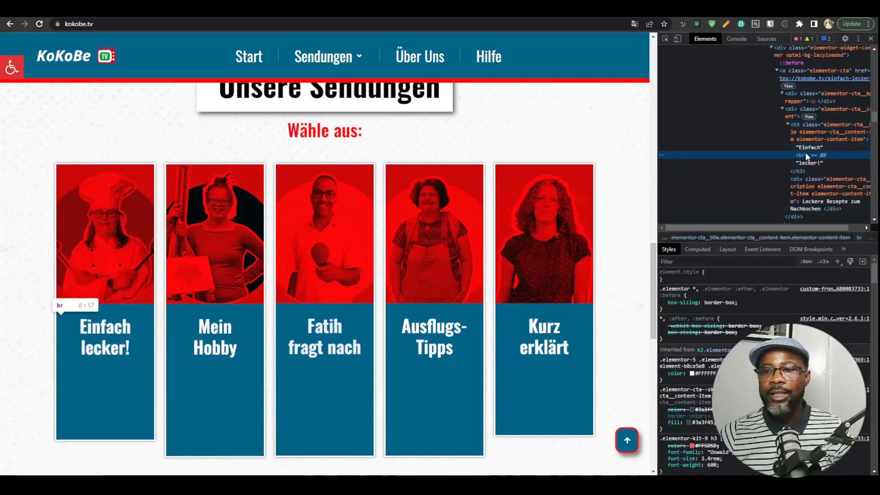
{"action": "left_click", "coordinate": [806, 147]}
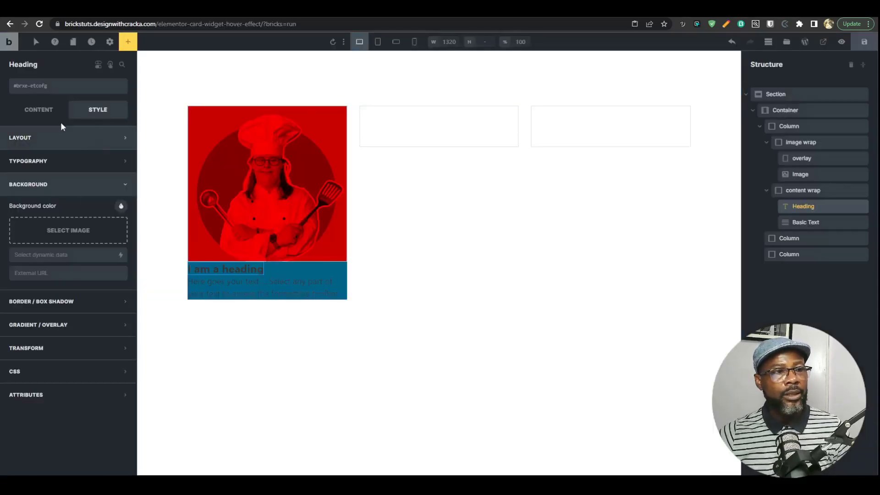
{"action": "left_click", "coordinate": [40, 110]}
{"action": "triple_click", "coordinate": [62, 138]}
{"action": "type", "text": "Einfach"}
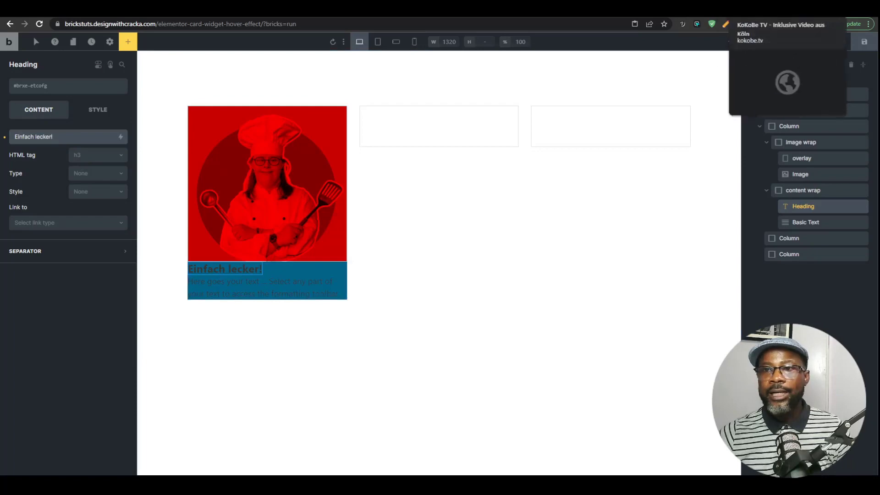
Check the line break in kokobe.tv's title markup and insert a line break before "lecker!" in the Heading
{"action": "left_click", "coordinate": [734, 12]}
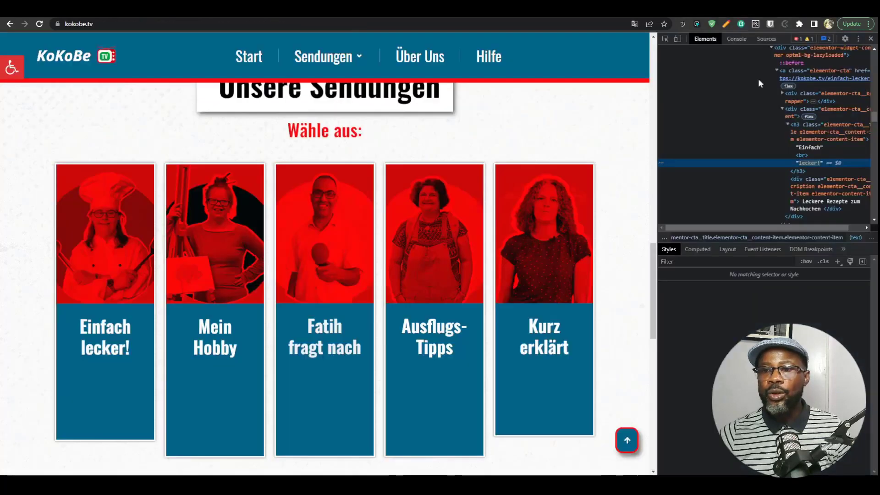
{"action": "left_click", "coordinate": [804, 155]}
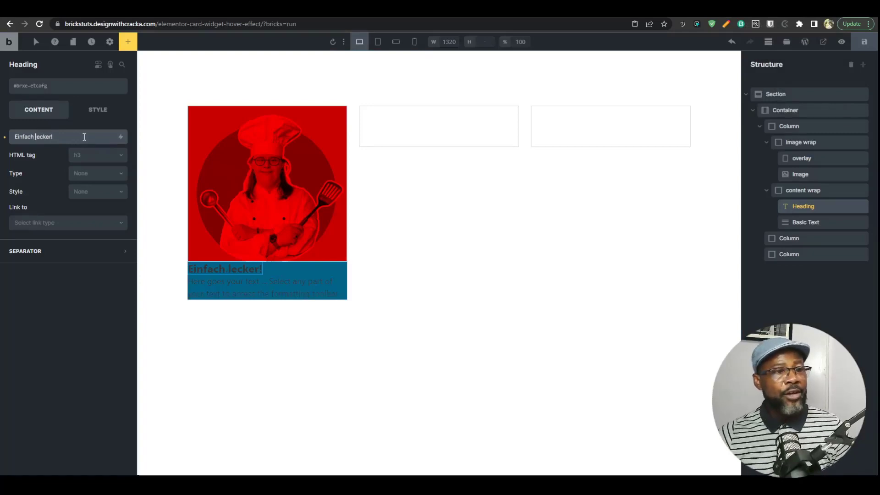
{"action": "left_click", "coordinate": [226, 268]}
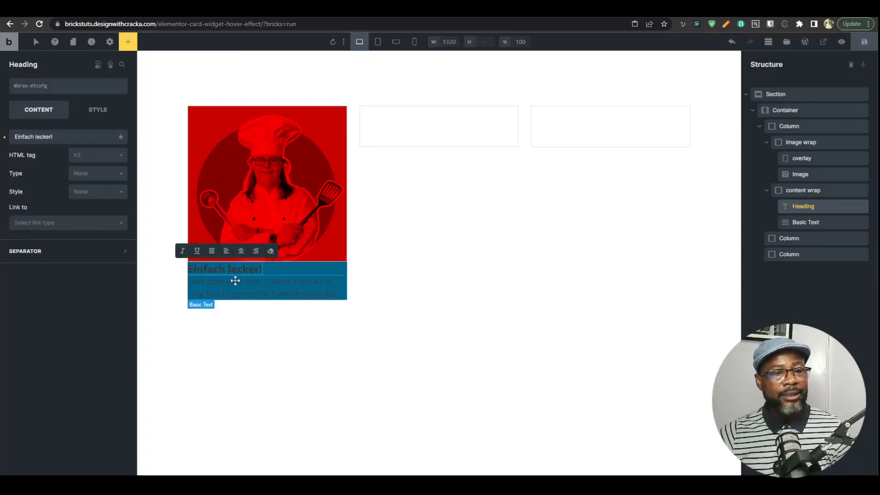
{"action": "key", "text": "shift+Return"}
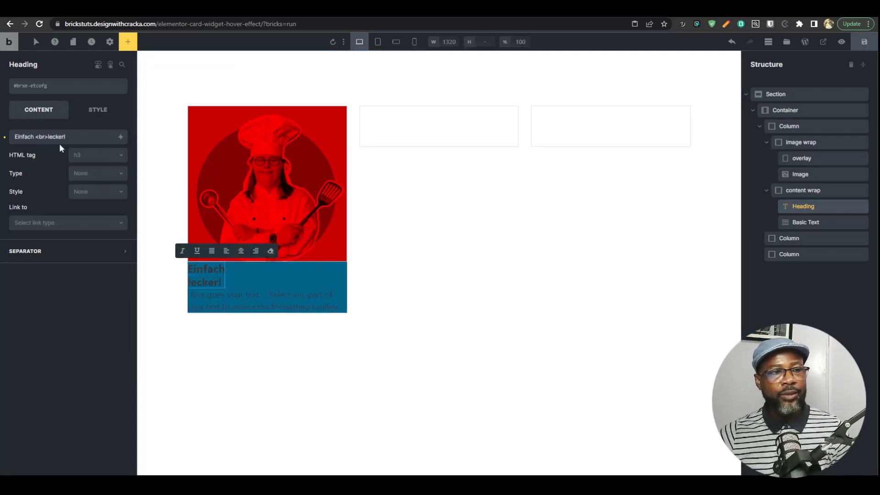
{"action": "left_click", "coordinate": [49, 136]}
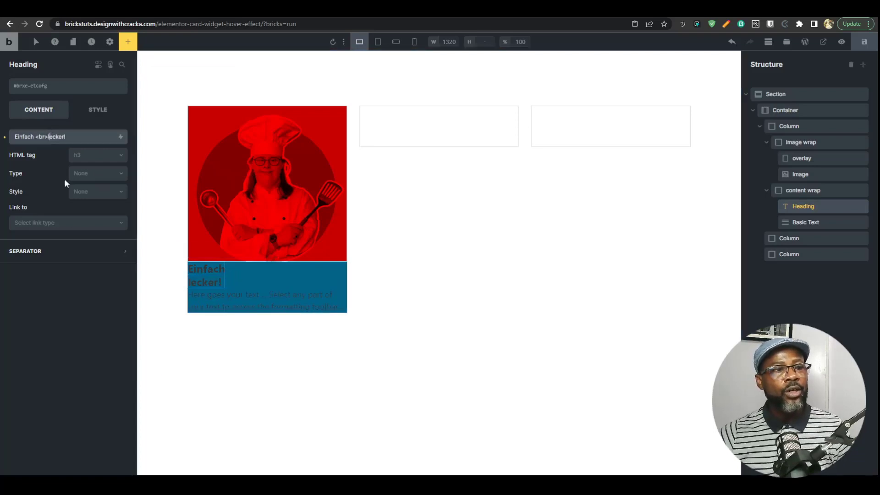
Set the content wrap's direction to vertical and its cross-axis alignment to center
{"action": "left_click", "coordinate": [242, 281]}
{"action": "left_click", "coordinate": [210, 282]}
{"action": "left_click", "coordinate": [262, 281]}
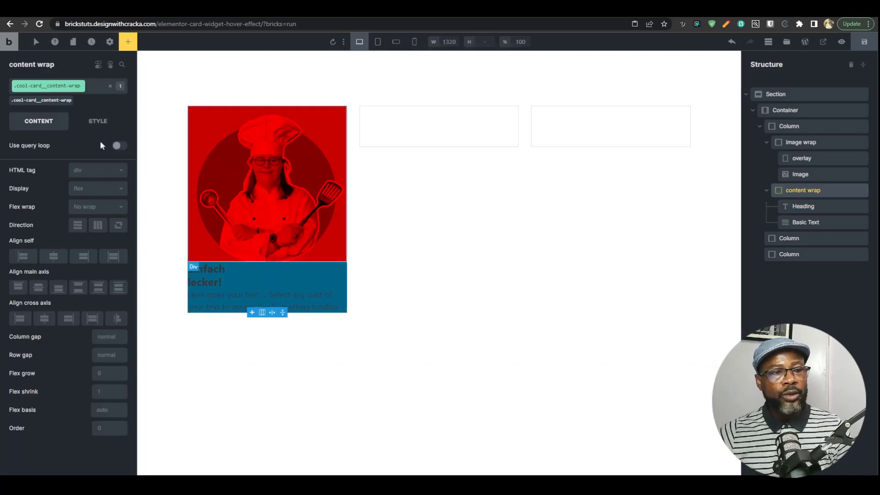
{"action": "left_click", "coordinate": [76, 227]}
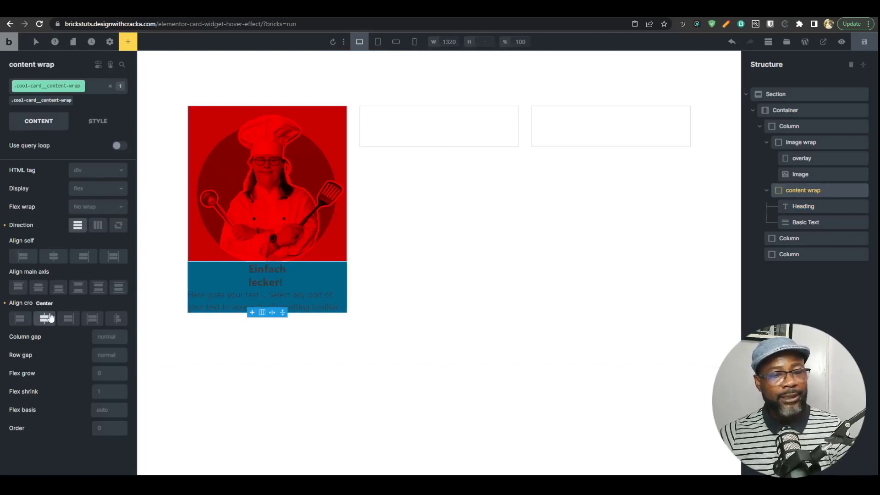
Try a top margin of 2rem on the content wrap's cool-card__content-wrap class and clear it again
{"action": "left_click", "coordinate": [98, 121]}
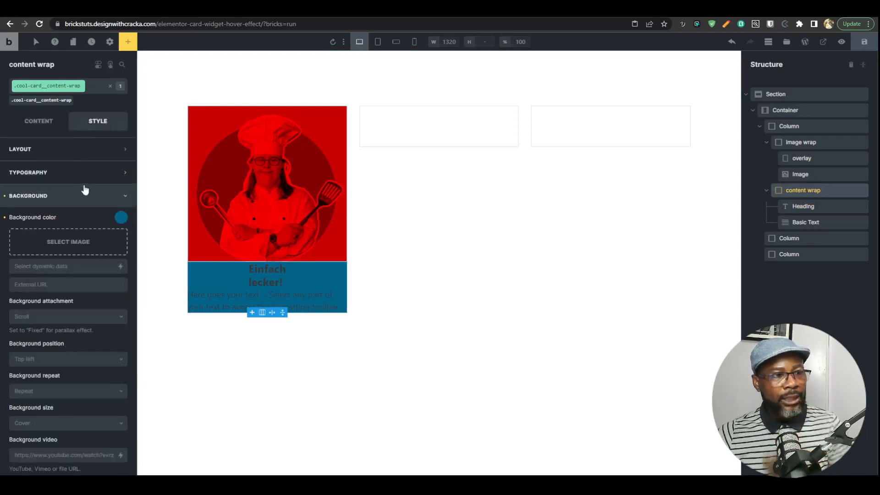
{"action": "left_click", "coordinate": [83, 153]}
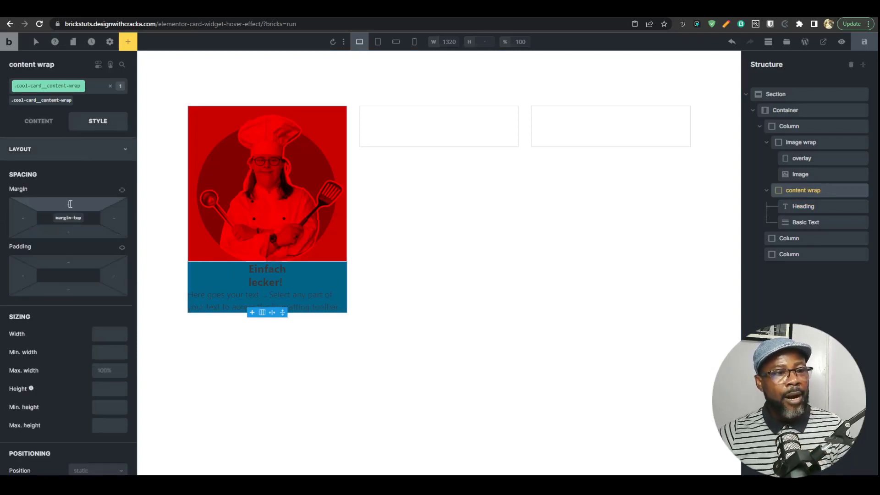
{"action": "left_click", "coordinate": [71, 205]}
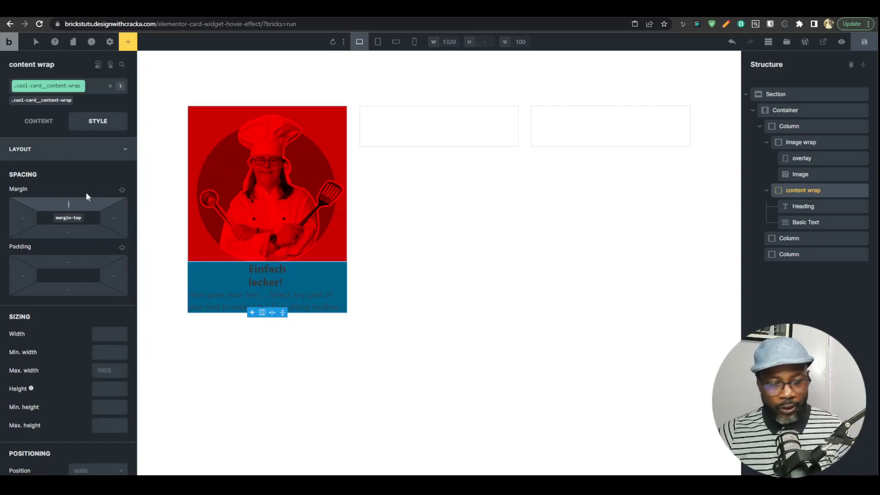
{"action": "type", "text": "2rem"}
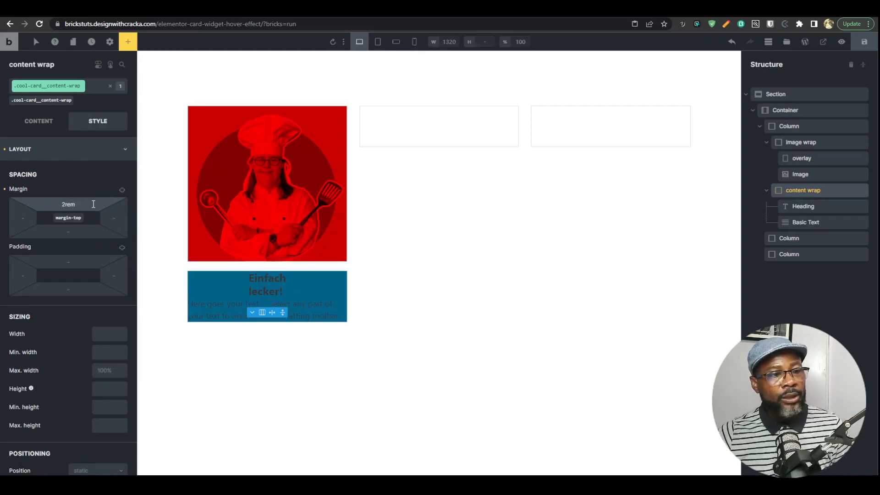
{"action": "key", "text": "BackSpace"}
Set the content wrap's padding to 2rem on all four sides
{"action": "left_click", "coordinate": [70, 260]}
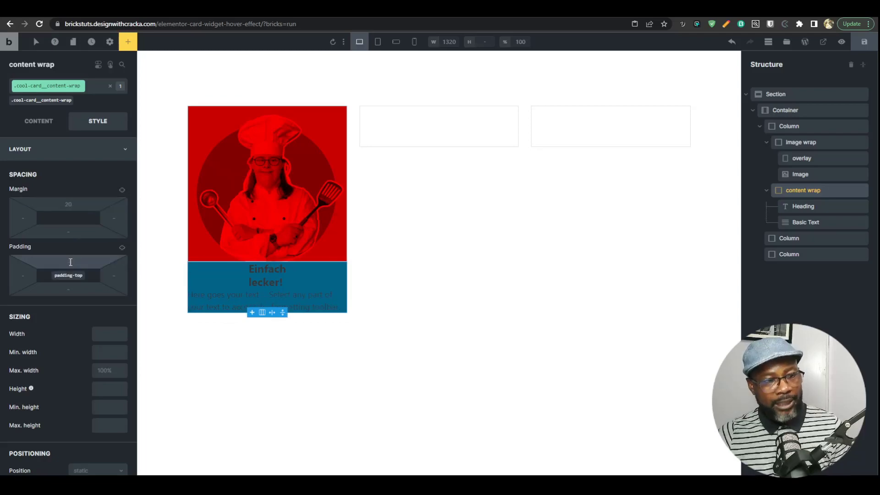
{"action": "type", "text": "2rem"}
{"action": "left_click", "coordinate": [122, 248]}
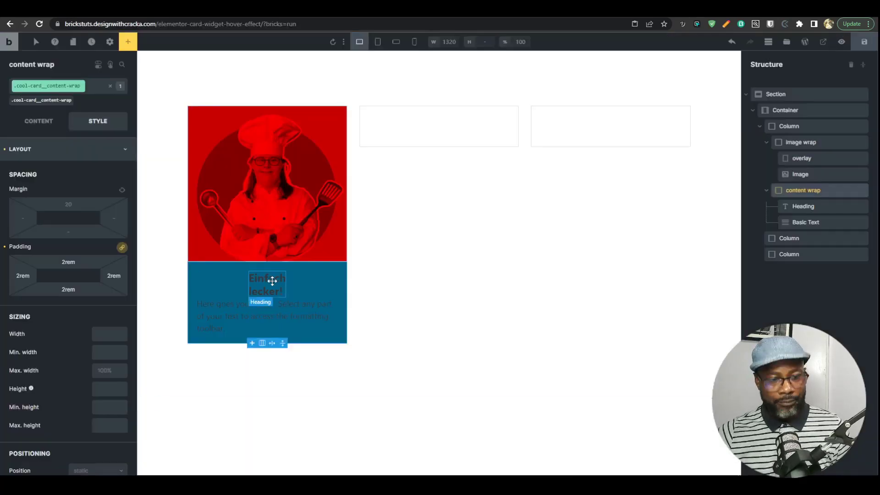
{"action": "left_click", "coordinate": [305, 280]}
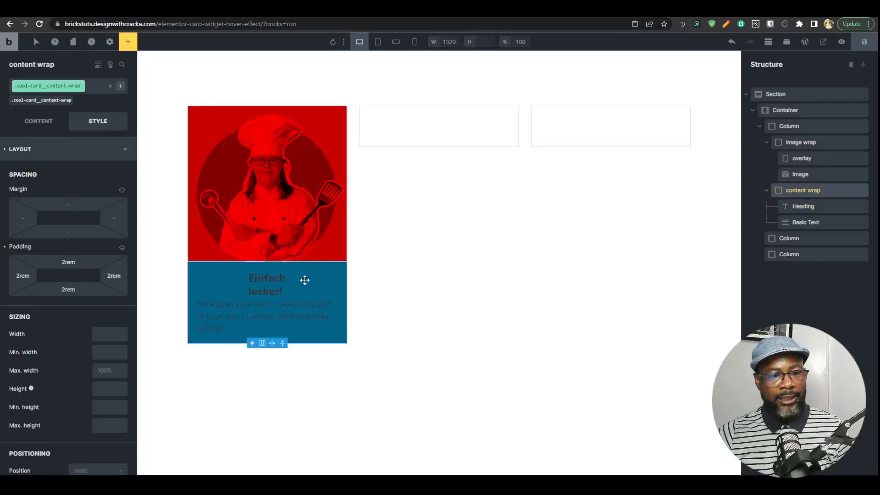
Create the class cool-card__title on the Heading inside the content wrap
{"action": "left_click", "coordinate": [263, 284]}
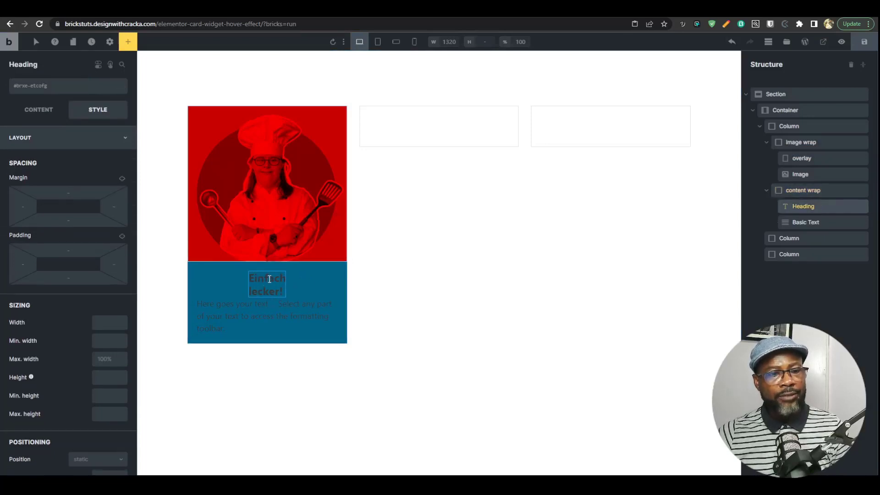
{"action": "left_click", "coordinate": [263, 310]}
{"action": "left_click", "coordinate": [271, 284]}
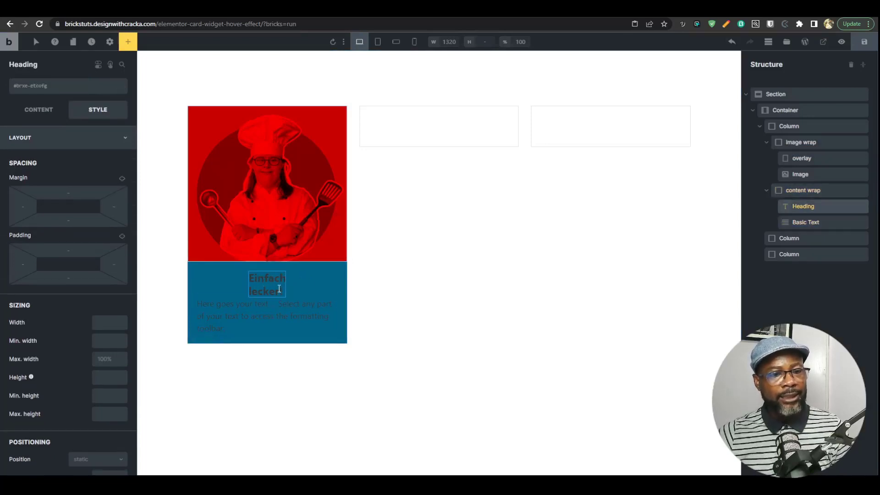
{"action": "left_click", "coordinate": [62, 88]}
{"action": "type", "text": "cool"}
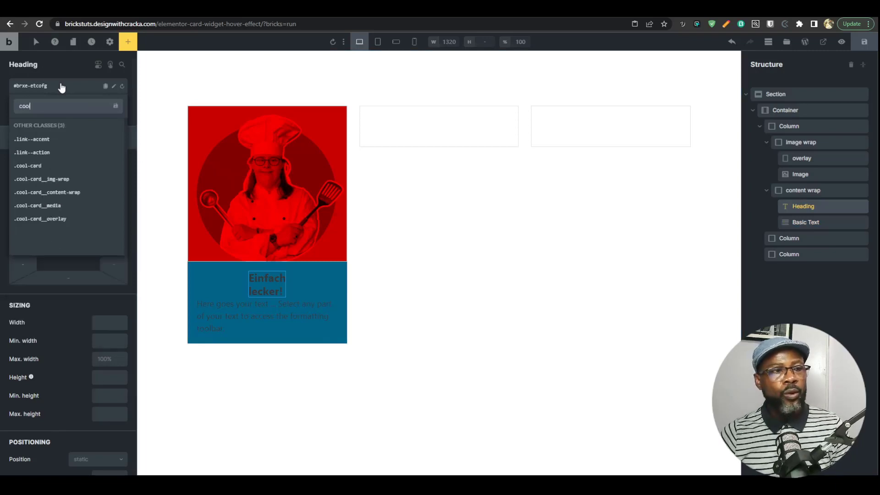
{"action": "type", "text": "-card"}
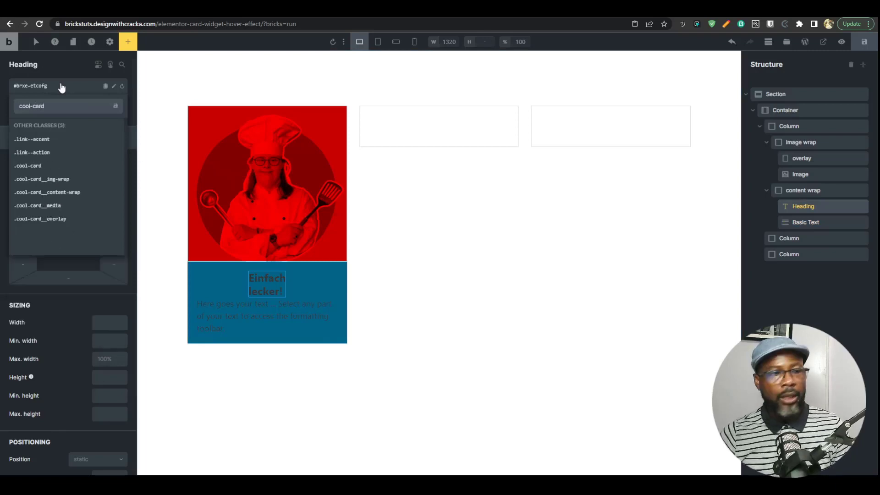
{"action": "type", "text": "__title"}
{"action": "key", "text": "Return"}
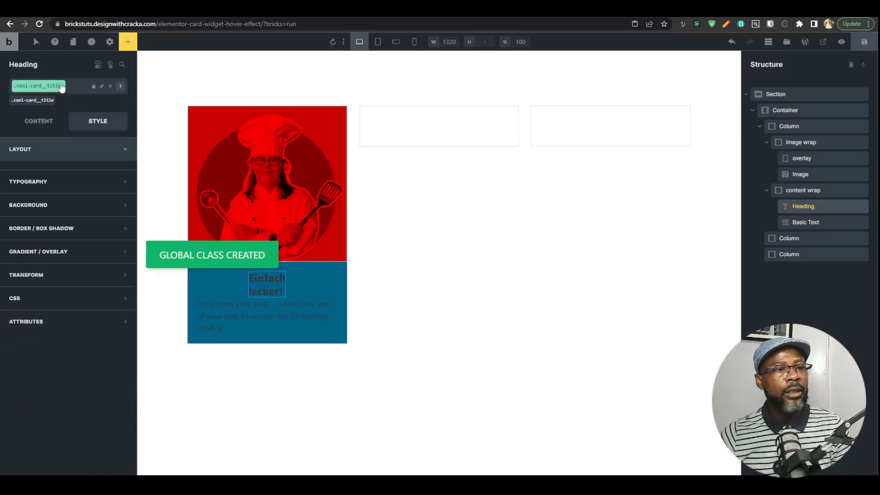
Create the class cool-card__txt on the Basic Text element below the heading
{"action": "left_click", "coordinate": [333, 314]}
{"action": "left_click", "coordinate": [49, 88]}
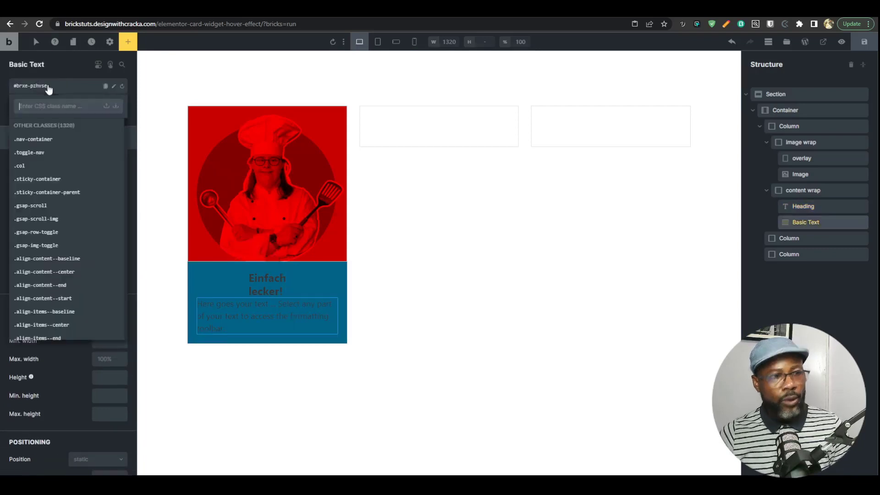
{"action": "type", "text": "cool-card"}
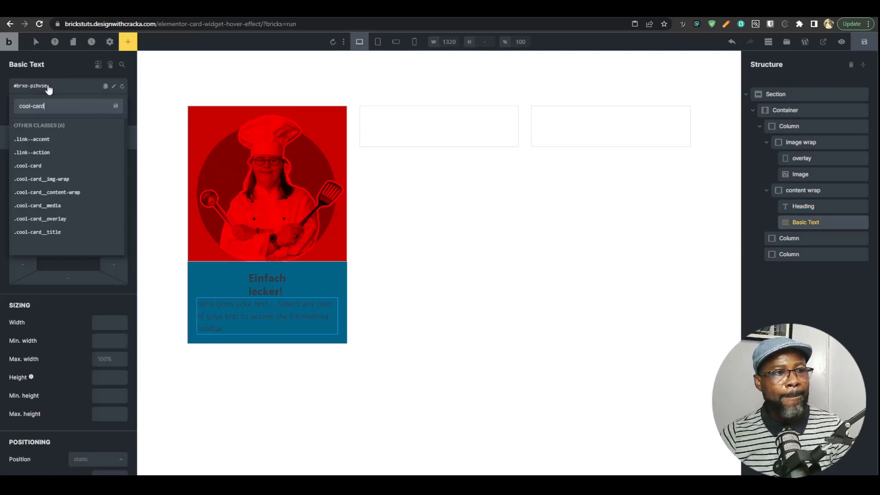
{"action": "type", "text": "__"}
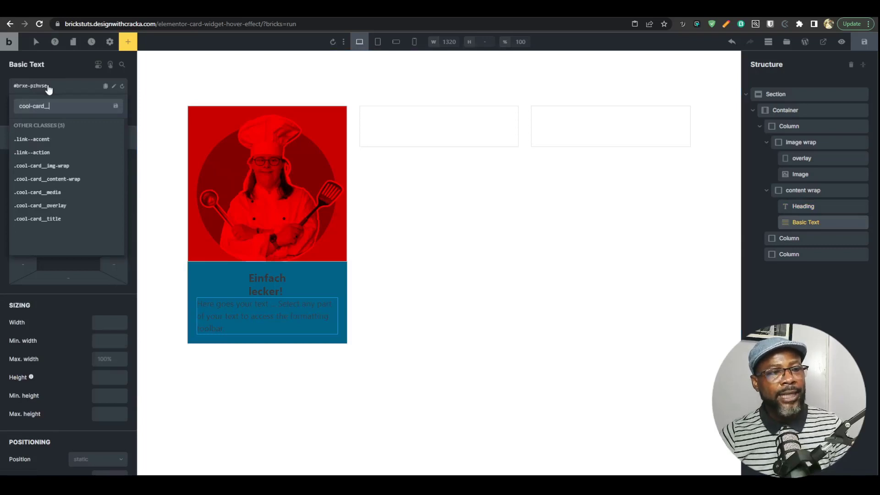
{"action": "type", "text": "txt"}
{"action": "key", "text": "Return"}
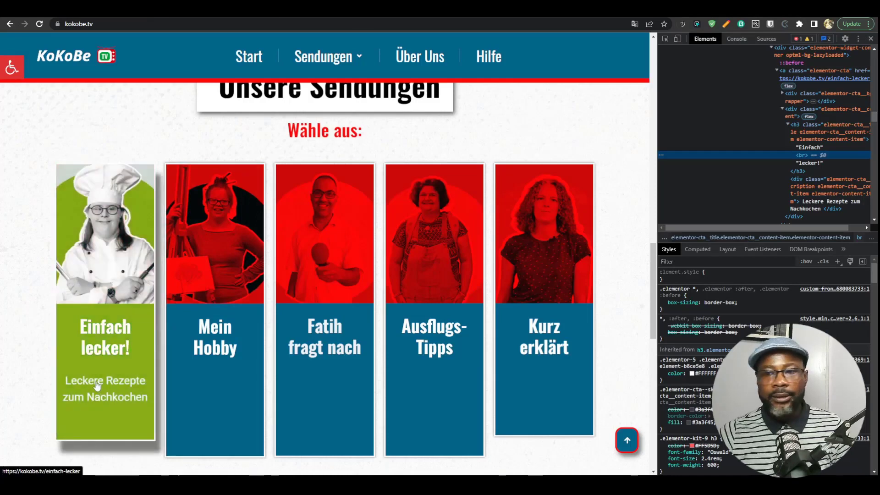
Copy the description "Leckere Rezepte zum Nachkochen" from the first card's markup on kokobe.tv
{"action": "left_click", "coordinate": [819, 199]}
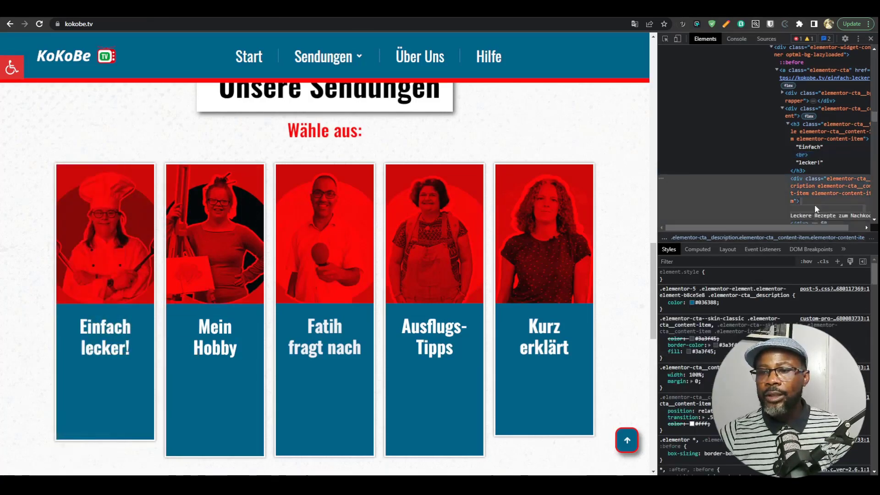
{"action": "scroll", "coordinate": [819, 192], "scroll_direction": "down", "scroll_amount": 2}
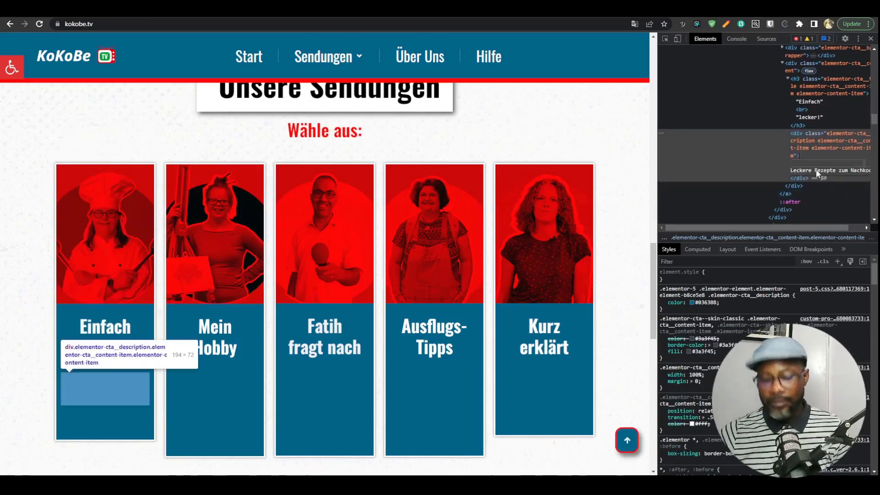
{"action": "left_click", "coordinate": [805, 169]}
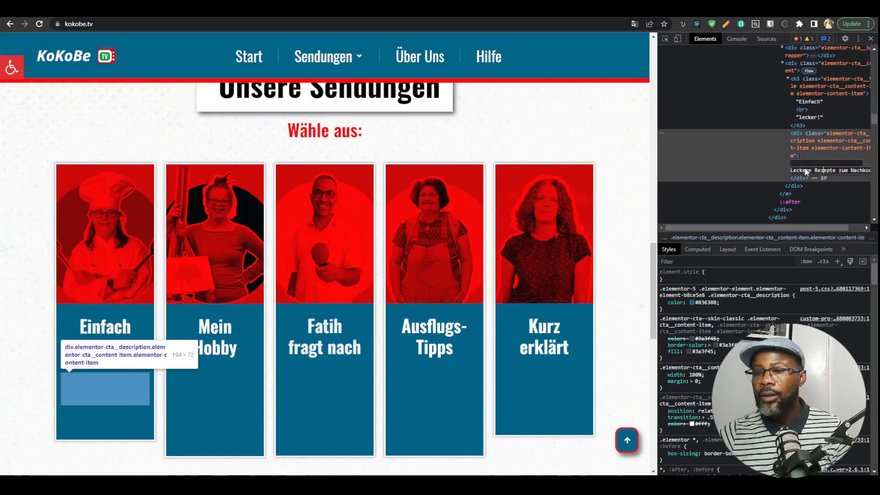
{"action": "key", "text": "End"}
{"action": "key", "text": "shift+Home"}
{"action": "key", "text": "ctrl+c"}
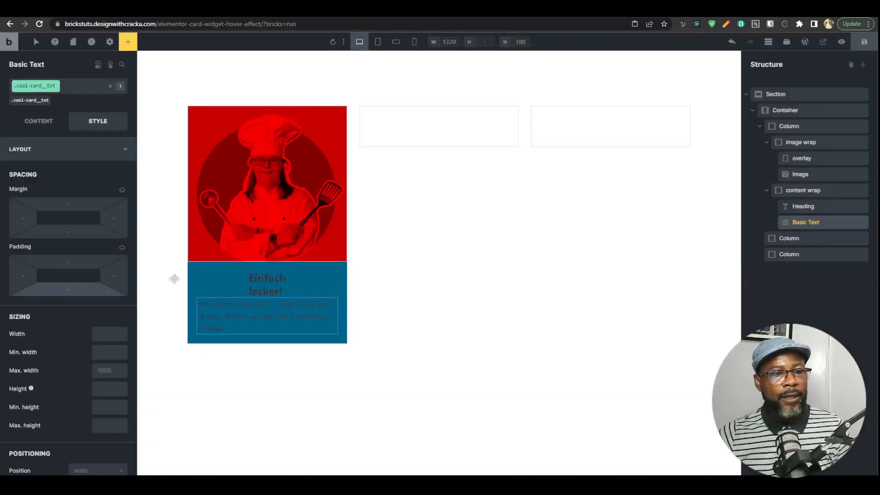
Replace the Basic Text's placeholder in Bricks with the copied text "Leckere Rezepte zum Nachkochen"
{"action": "left_click", "coordinate": [40, 123]}
{"action": "left_click", "coordinate": [60, 168]}
{"action": "key", "text": "ctrl+a"}
{"action": "key", "text": "ctrl+v"}
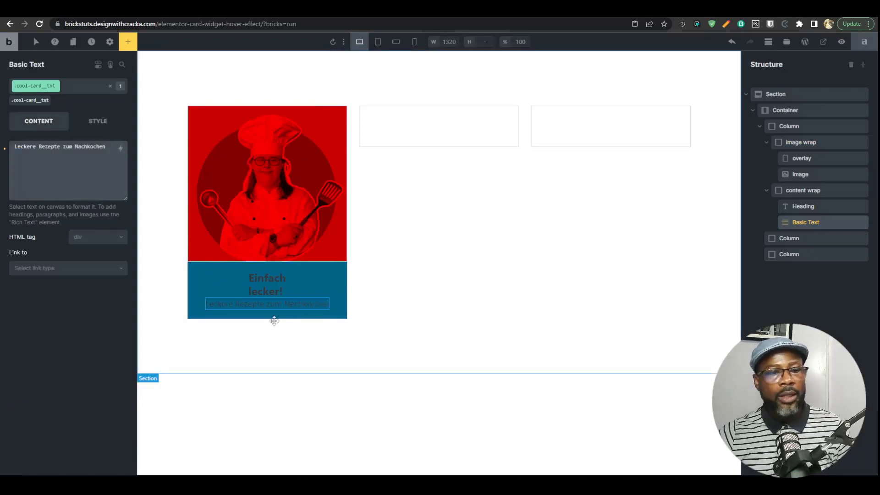
Set the text color of the content wrap's cool-card__content-wrap class to the white shade var(--shade-ultra-light)
{"action": "left_click", "coordinate": [315, 284]}
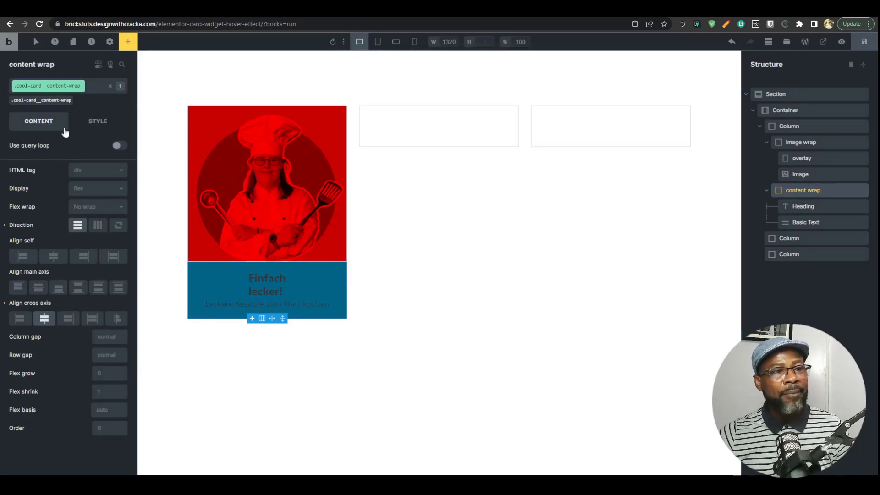
{"action": "left_click", "coordinate": [97, 121]}
{"action": "left_click", "coordinate": [66, 147]}
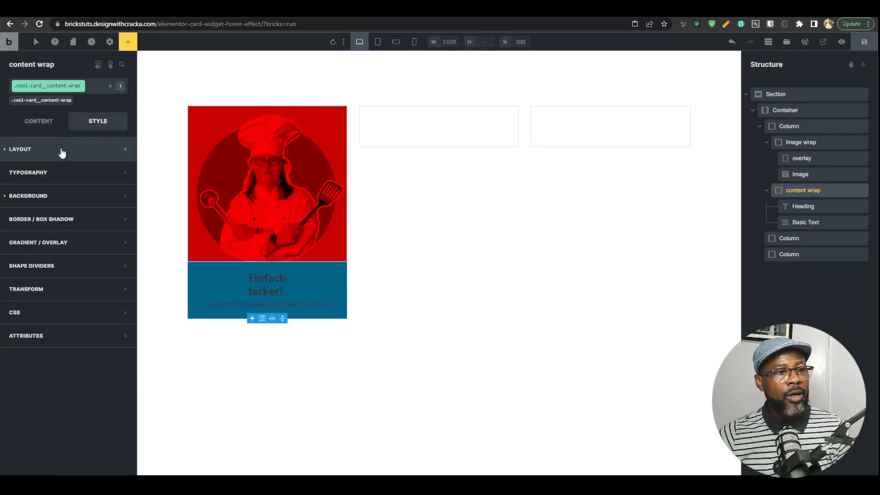
{"action": "left_click", "coordinate": [61, 172]}
{"action": "left_click", "coordinate": [122, 194]}
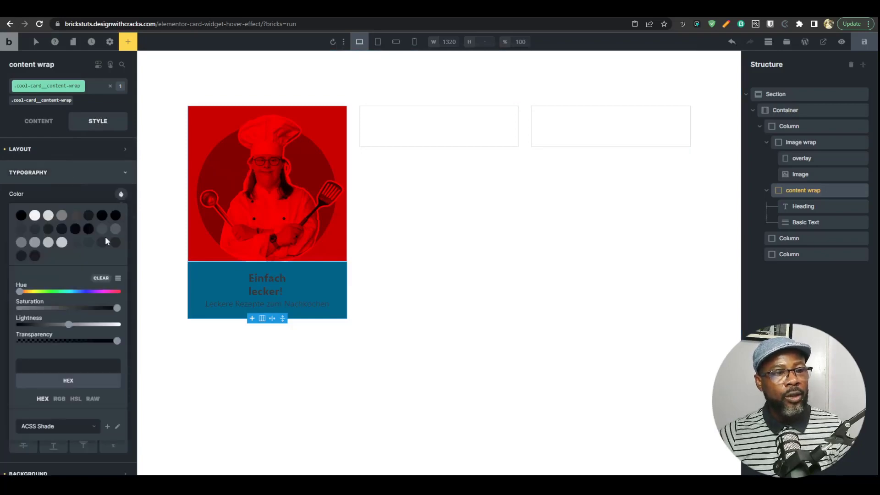
{"action": "left_click", "coordinate": [34, 215]}
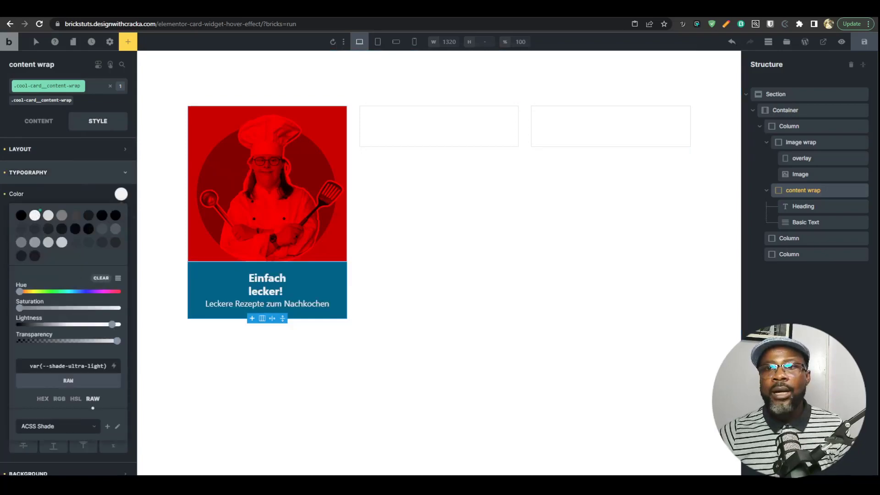
{"action": "left_click", "coordinate": [580, 9]}
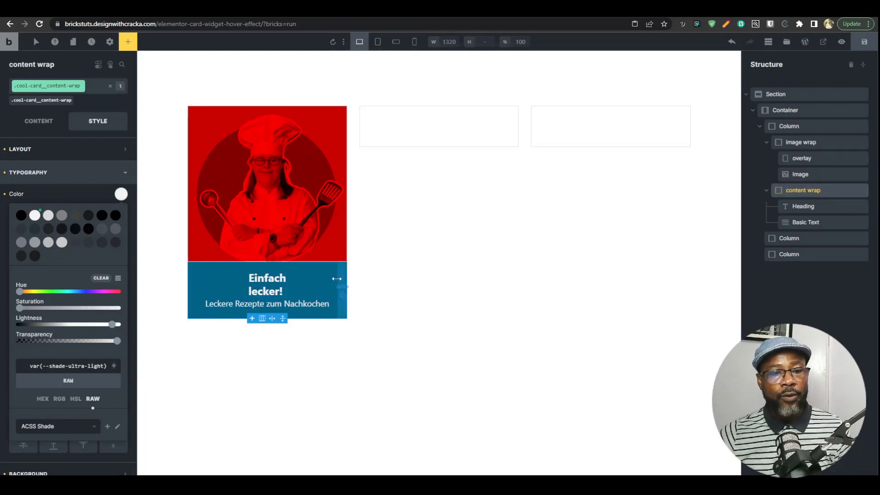
{"action": "left_click", "coordinate": [806, 191]}
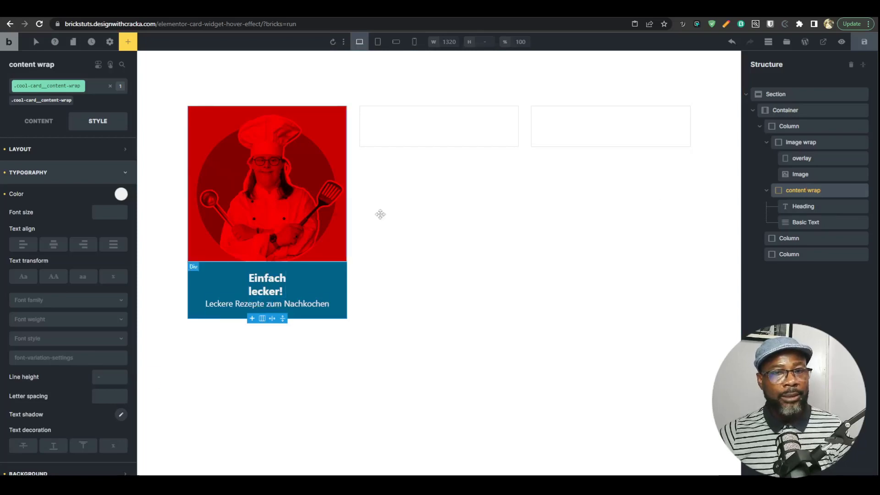
Compare the title and text spacing with the kokobe.tv card and set the content wrap's row gap to 2rem
{"action": "key", "text": "ctrl+Tab"}
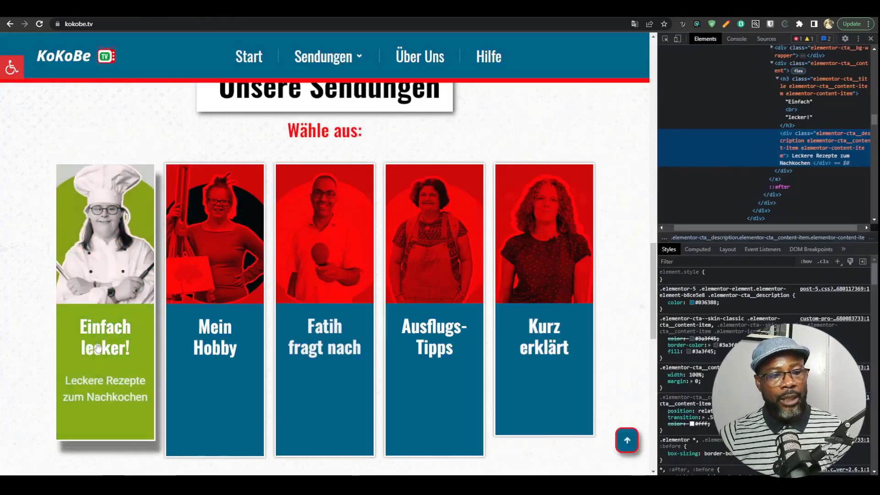
{"action": "key", "text": "ctrl+shift+Tab"}
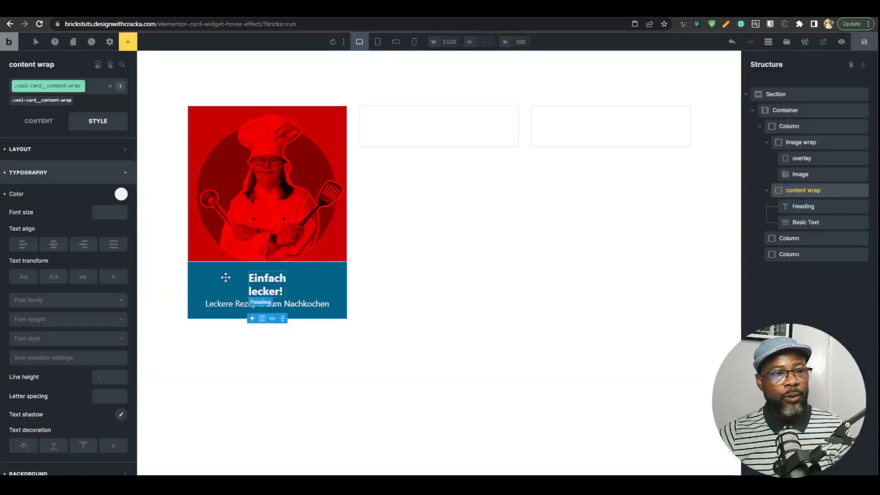
{"action": "left_click", "coordinate": [97, 157]}
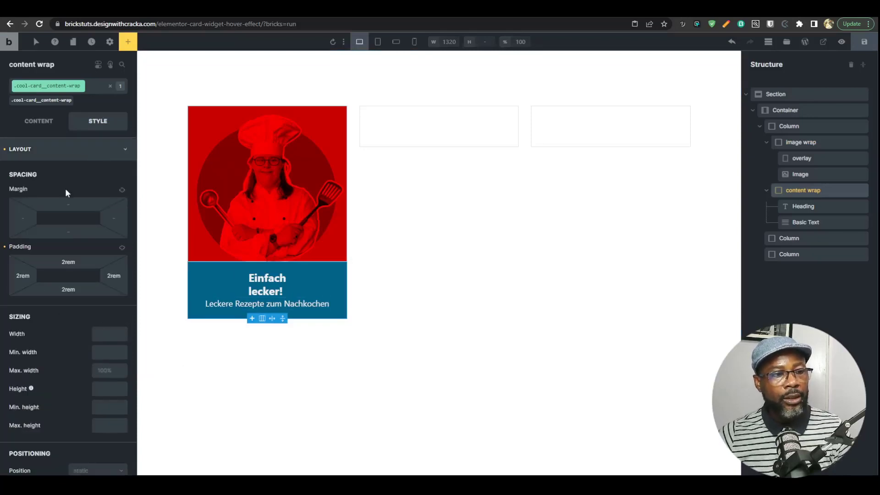
{"action": "left_click", "coordinate": [27, 126]}
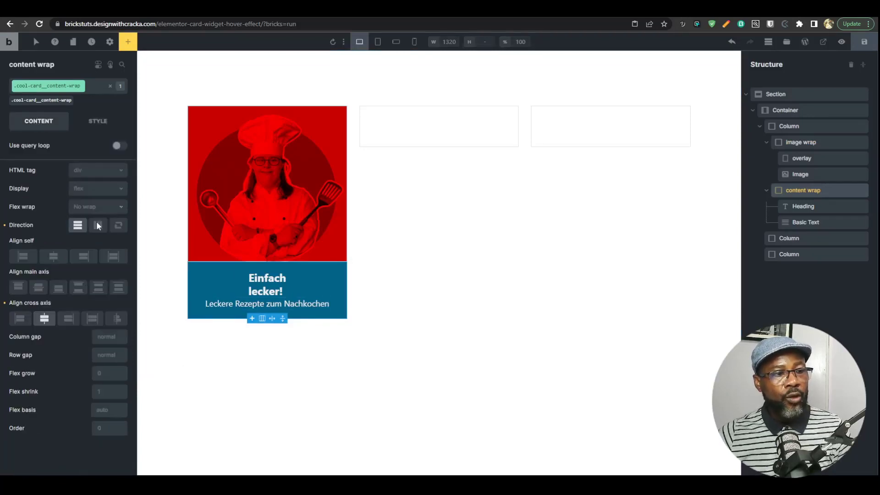
{"action": "left_click", "coordinate": [104, 353]}
{"action": "type", "text": "2rem"}
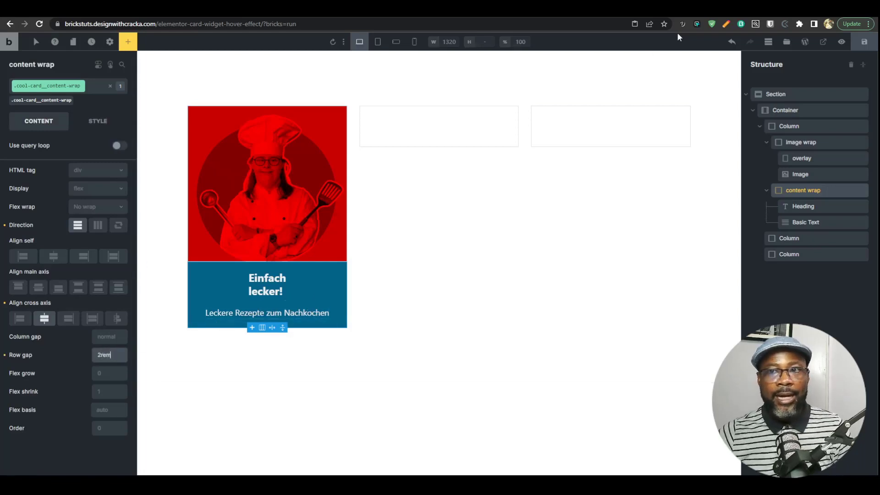
Switch to kokobe.tv, close the developer tools and examine the first card's title and description sizes
{"action": "key", "text": "ctrl+Tab"}
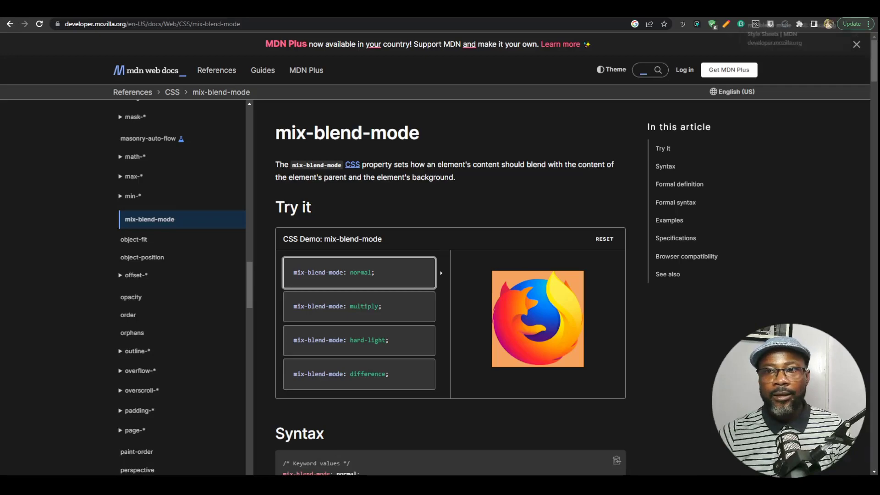
{"action": "key", "text": "ctrl+Tab"}
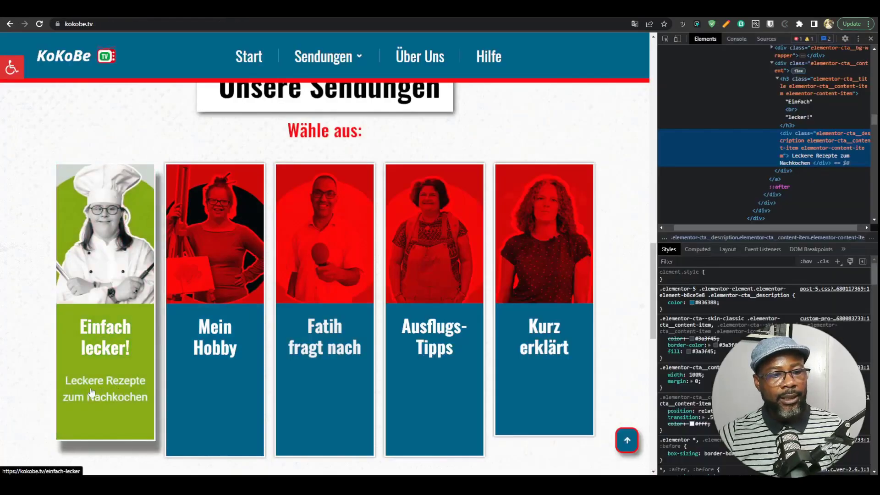
{"action": "left_click", "coordinate": [870, 39]}
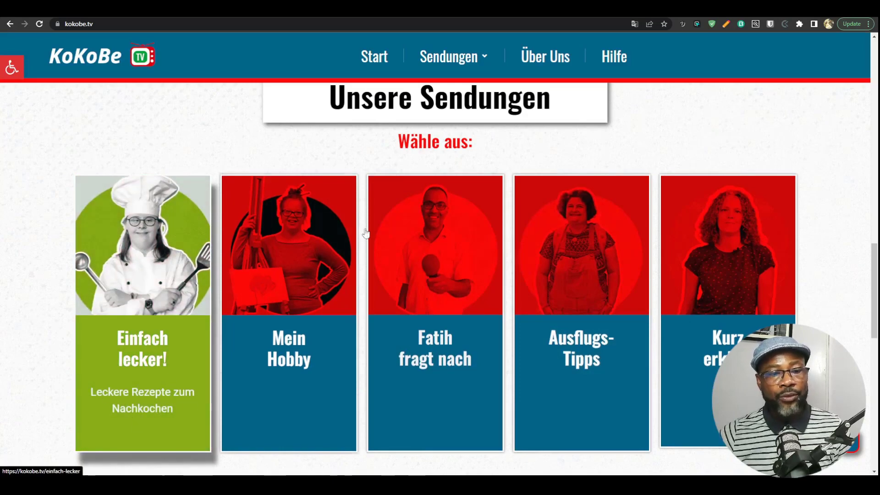
Return to Bricks and set the Heading's font size to 3.4rem on the cool-card__title class
{"action": "left_click", "coordinate": [758, 9]}
{"action": "left_click", "coordinate": [280, 290]}
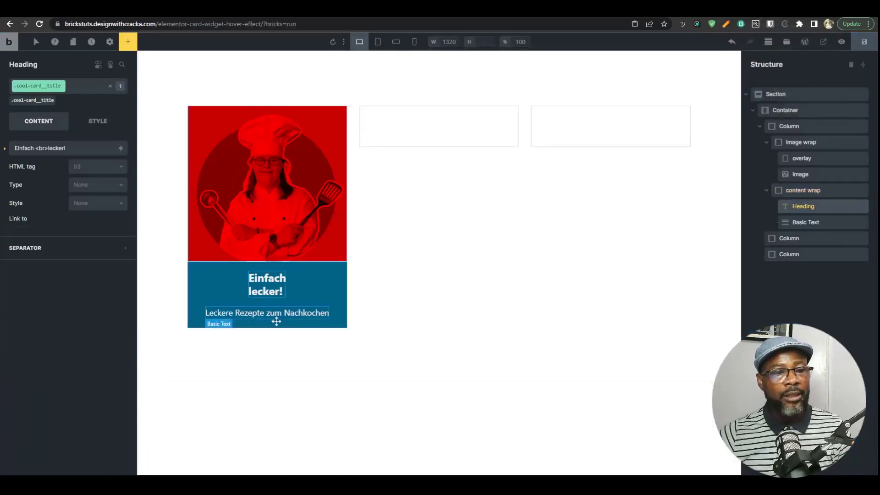
{"action": "left_click", "coordinate": [93, 121]}
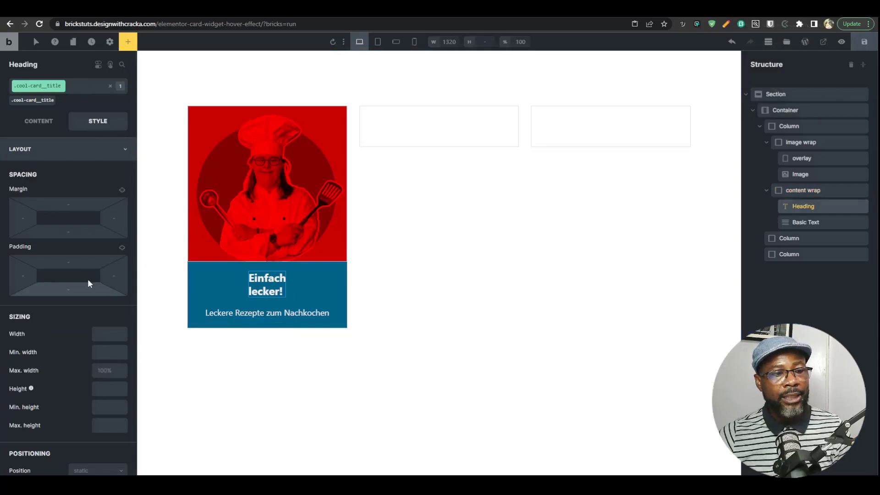
{"action": "left_click", "coordinate": [69, 151]}
{"action": "left_click", "coordinate": [91, 173]}
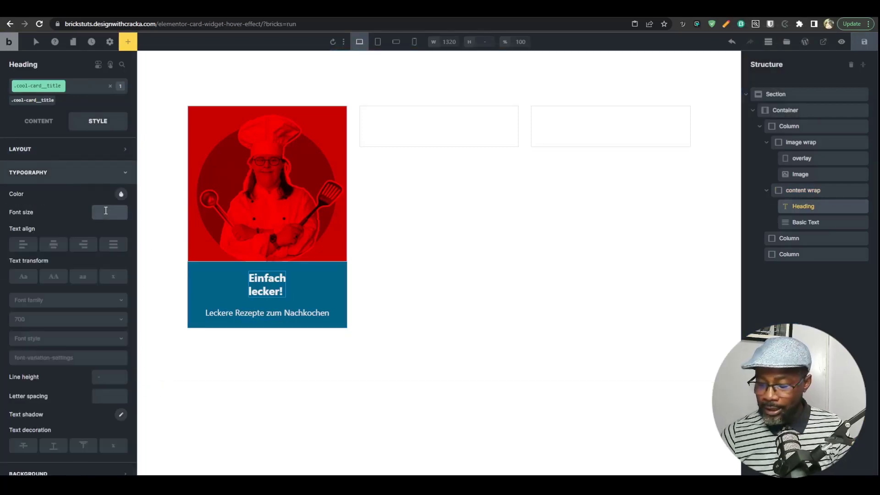
{"action": "left_click", "coordinate": [106, 211]}
{"action": "type", "text": "2.4rem"}
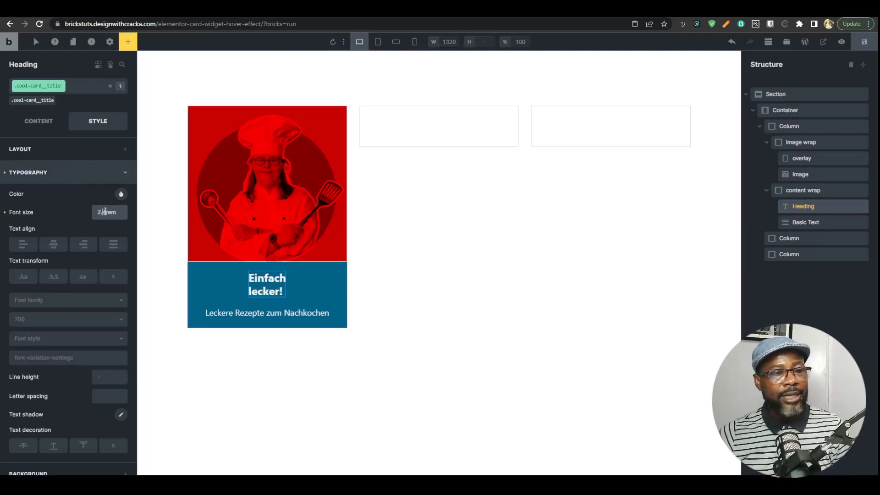
{"action": "type", "text": "3"}
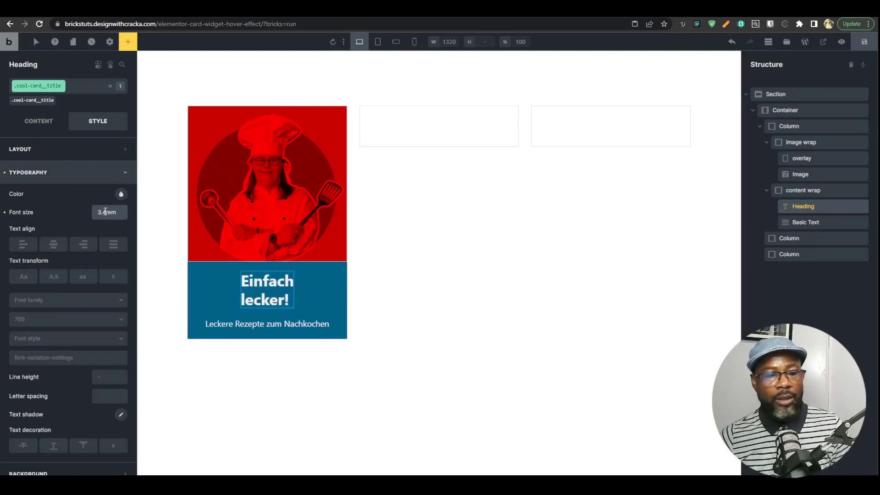
Set the Basic Text's font size to 2.4rem and center its text on the cool-card__txt class
{"action": "left_click", "coordinate": [259, 327]}
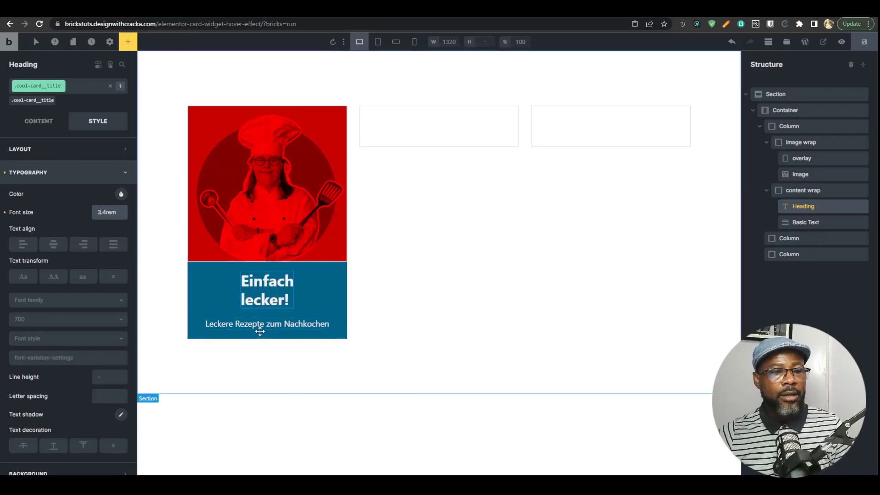
{"action": "left_click", "coordinate": [108, 216]}
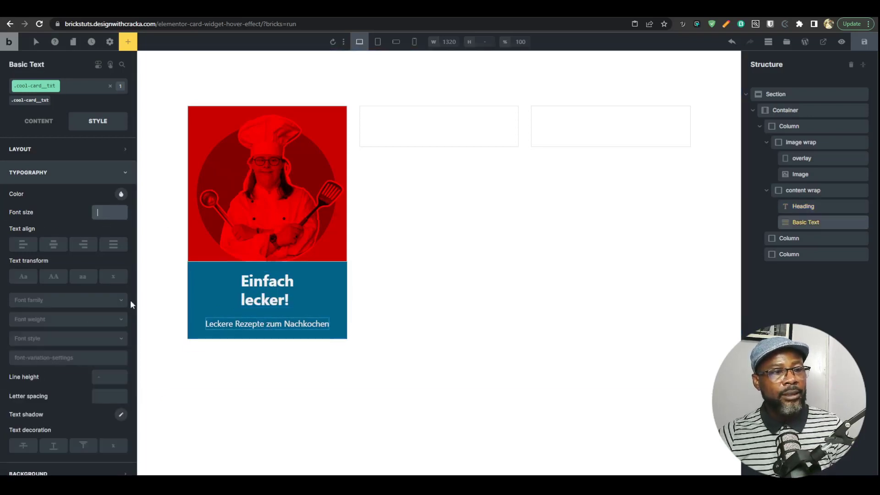
{"action": "type", "text": "2.4"}
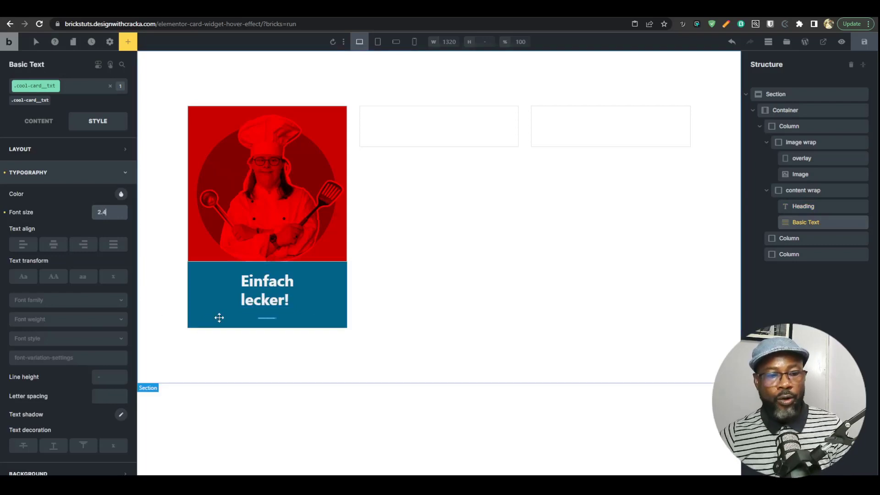
{"action": "type", "text": "rem"}
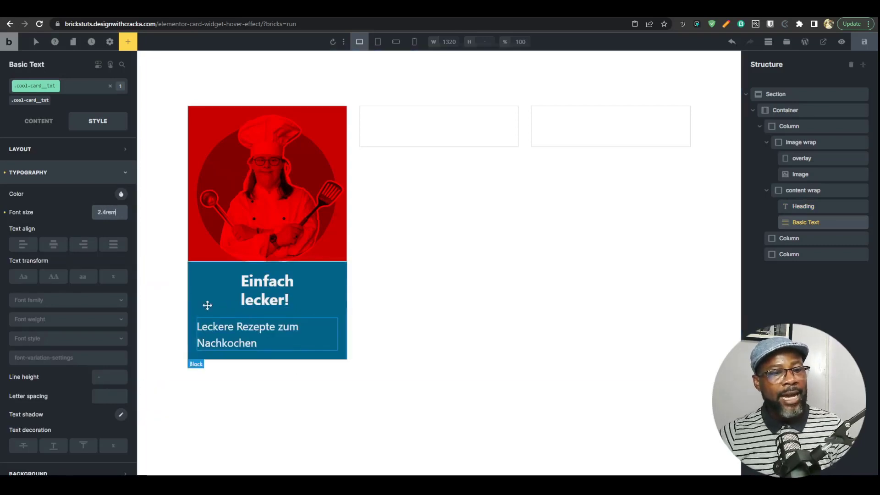
{"action": "left_click", "coordinate": [53, 245]}
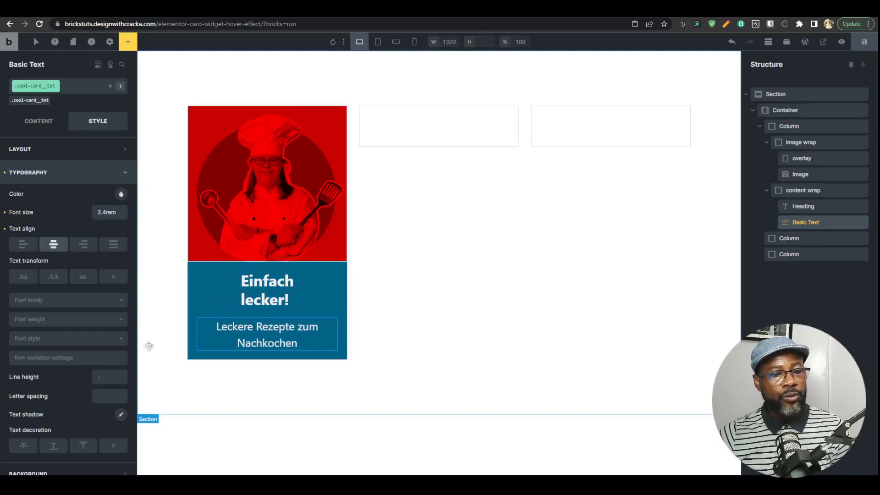
Compare the card with kokobe.tv and examine how the first column holds the image wrap and content wrap, collapsing both in the structure
{"action": "left_click", "coordinate": [323, 285]}
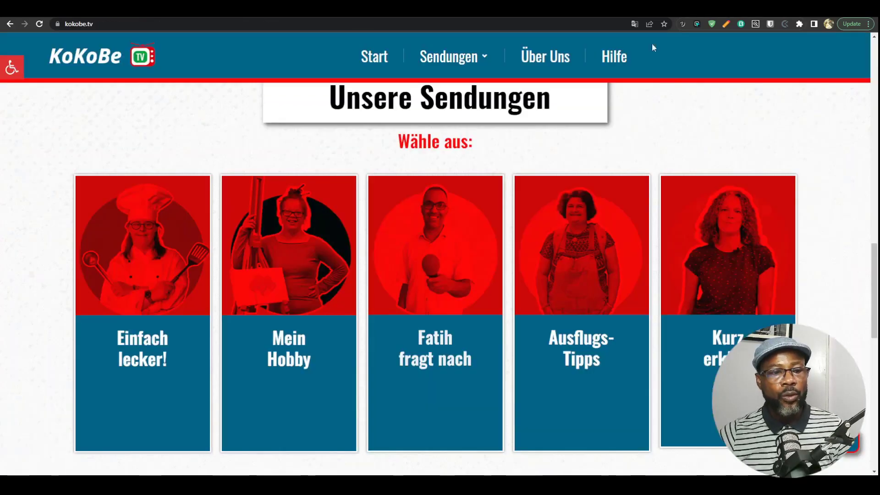
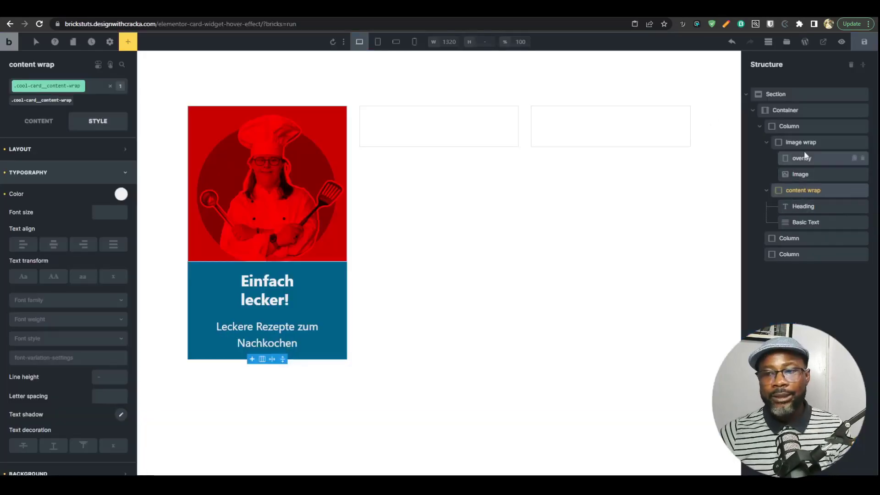
{"action": "left_click", "coordinate": [795, 145]}
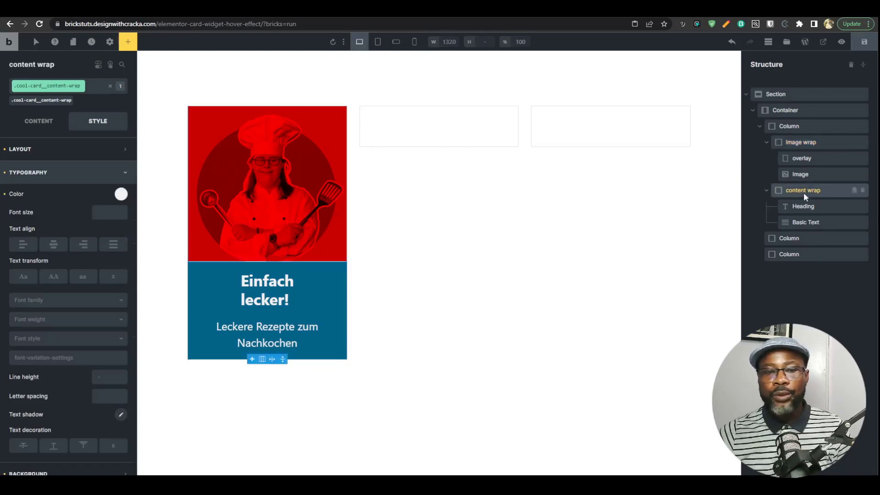
{"action": "left_click", "coordinate": [767, 142]}
{"action": "left_click", "coordinate": [767, 159]}
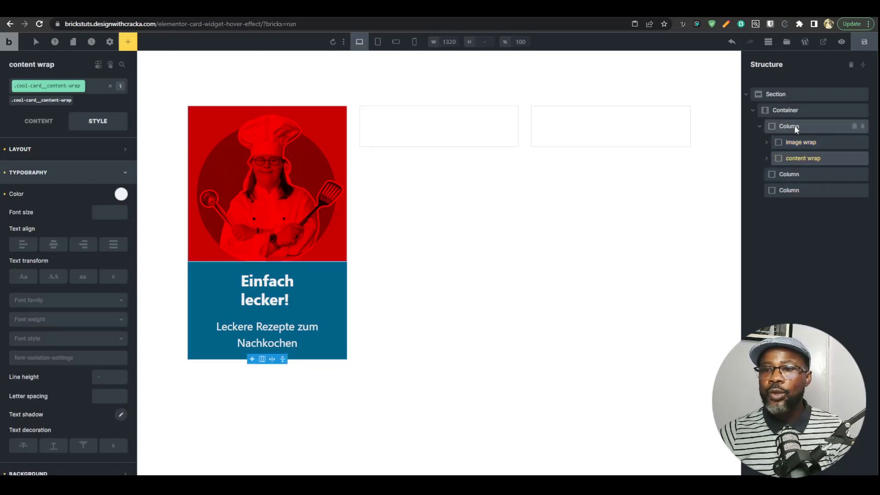
{"action": "left_click", "coordinate": [795, 126]}
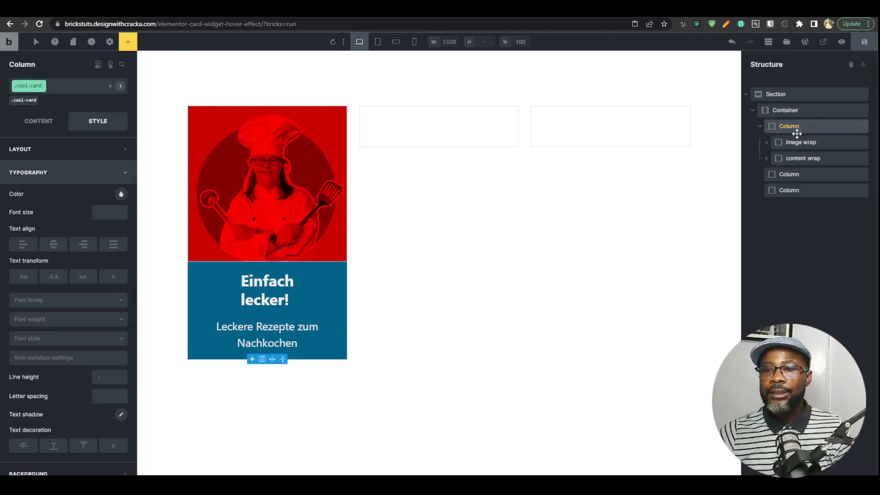
{"action": "left_click", "coordinate": [793, 143]}
{"action": "left_click", "coordinate": [793, 160]}
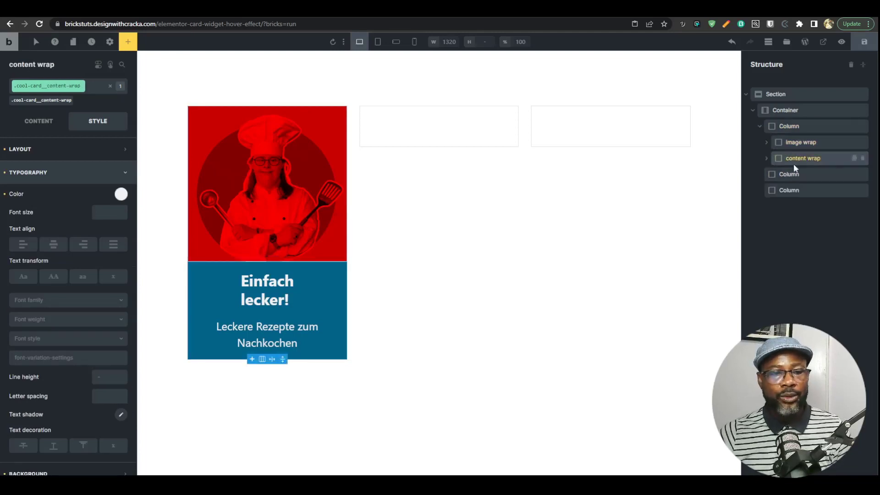
{"action": "left_click", "coordinate": [794, 144]}
{"action": "left_click", "coordinate": [792, 158]}
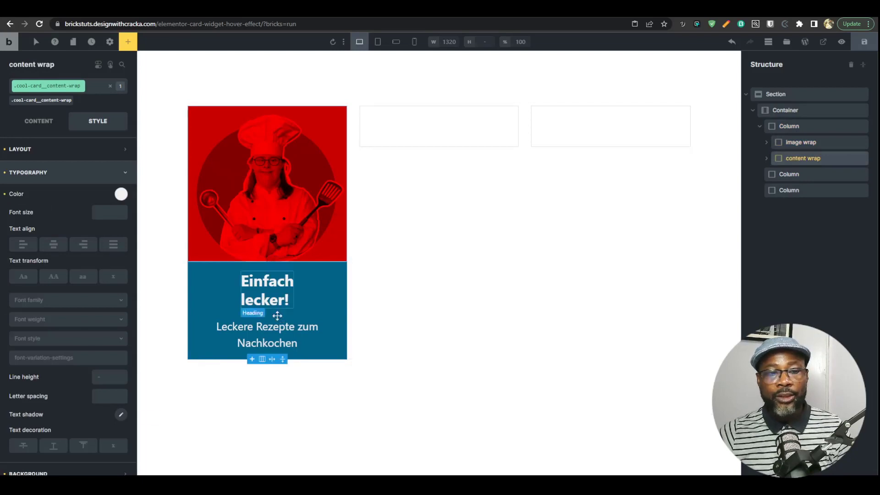
{"action": "left_click", "coordinate": [799, 127]}
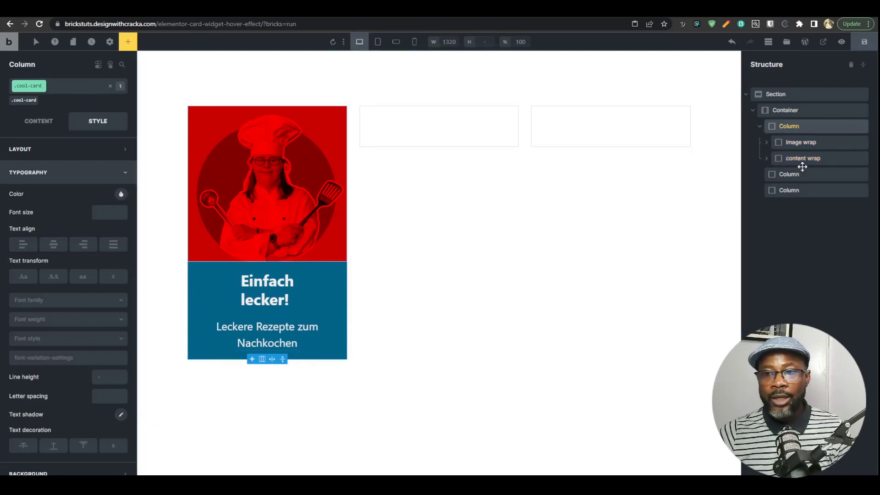
{"action": "left_click", "coordinate": [801, 164]}
{"action": "left_click", "coordinate": [791, 129]}
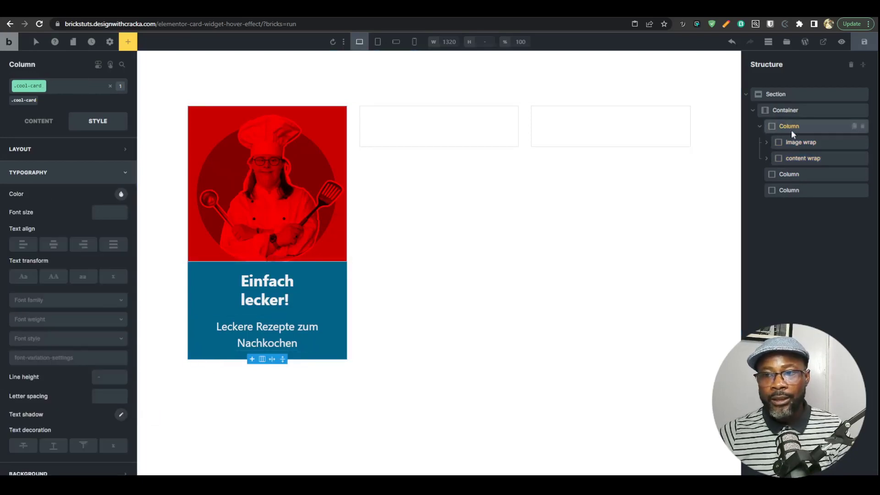
Set the content wrap's flex grow to 1 on the cool-card__content-wrap class
{"action": "left_click", "coordinate": [797, 158]}
{"action": "left_click", "coordinate": [39, 122]}
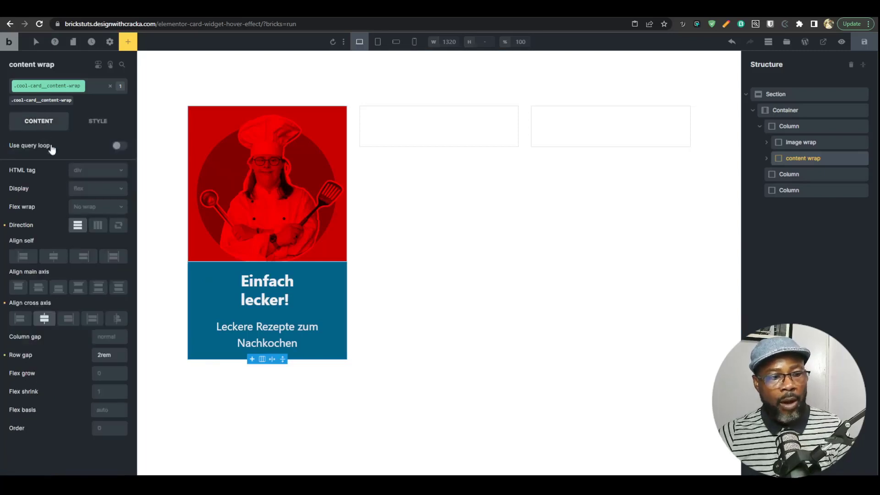
{"action": "left_click", "coordinate": [107, 372]}
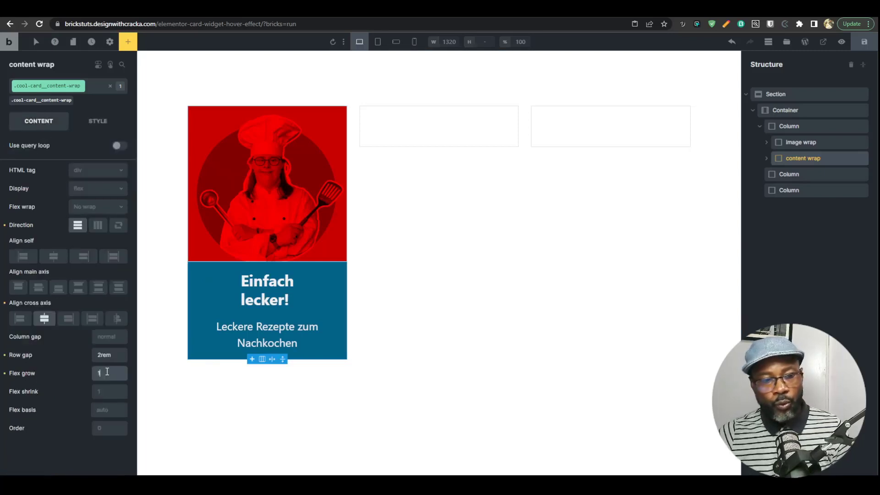
Try a minimum height of 300 on the content wrap, compare it with kokobe.tv and clear the value
{"action": "left_click", "coordinate": [102, 130]}
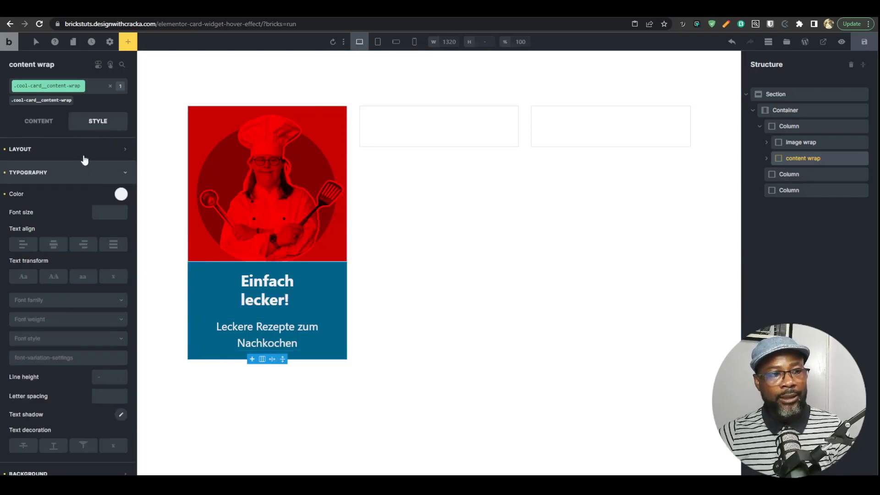
{"action": "left_click", "coordinate": [82, 173]}
{"action": "left_click", "coordinate": [108, 149]}
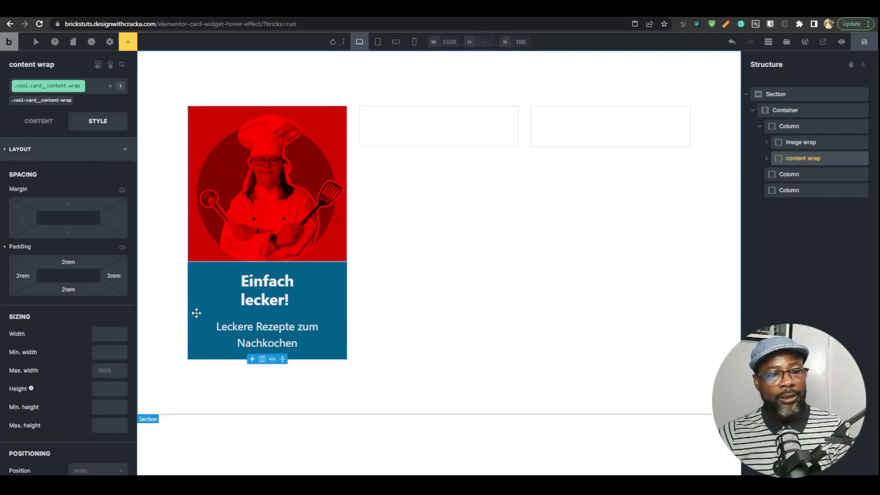
{"action": "scroll", "coordinate": [80, 425], "scroll_direction": "down", "scroll_amount": 1}
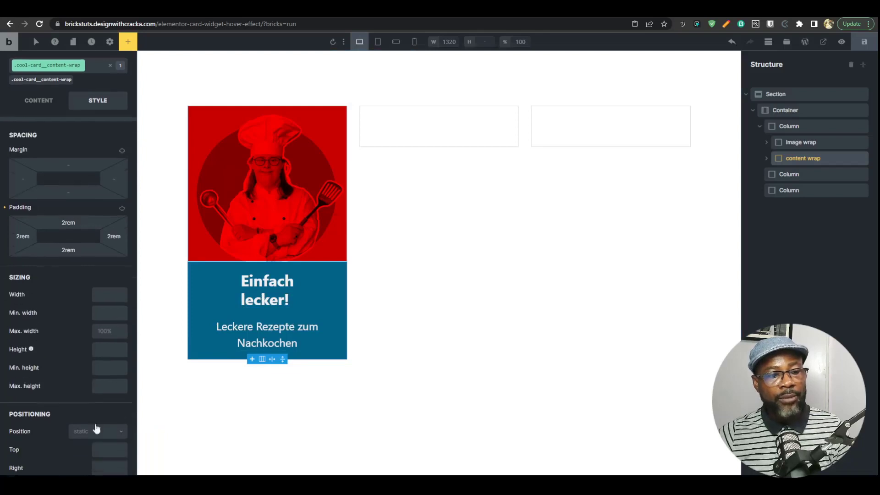
{"action": "left_click", "coordinate": [109, 361]}
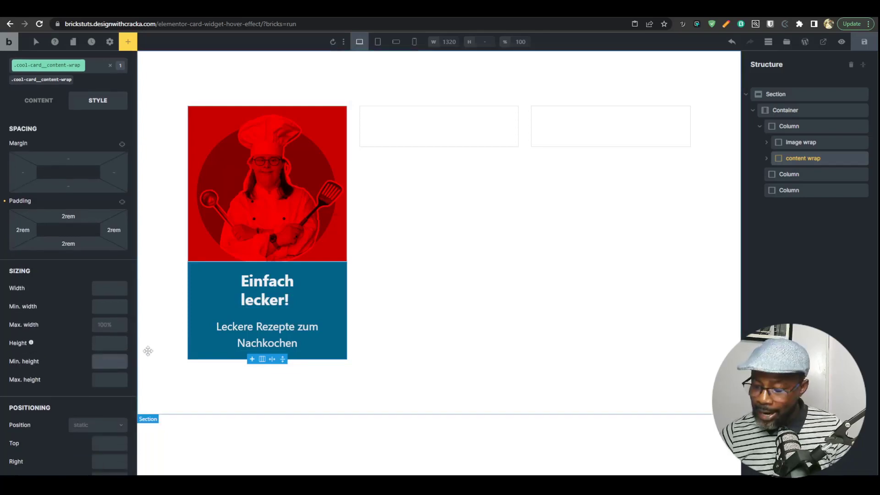
{"action": "type", "text": "300"}
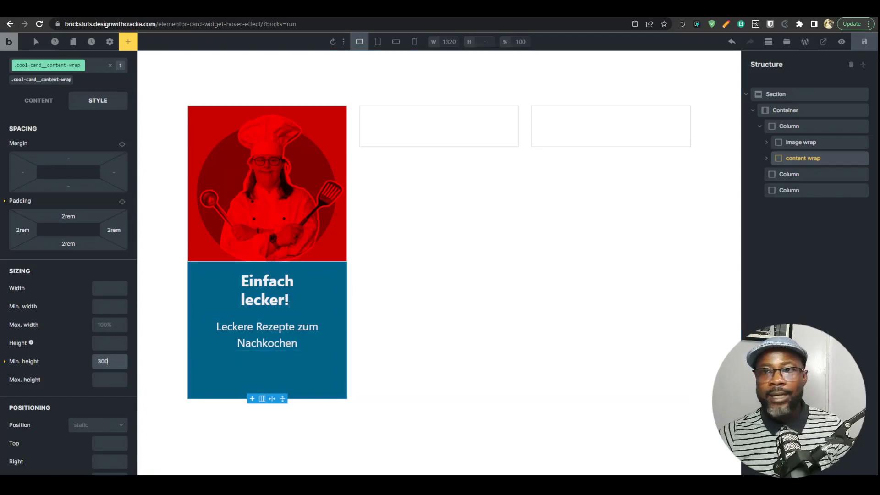
{"action": "key", "text": "ctrl+Tab"}
{"action": "mouse_move", "coordinate": [154, 361]}
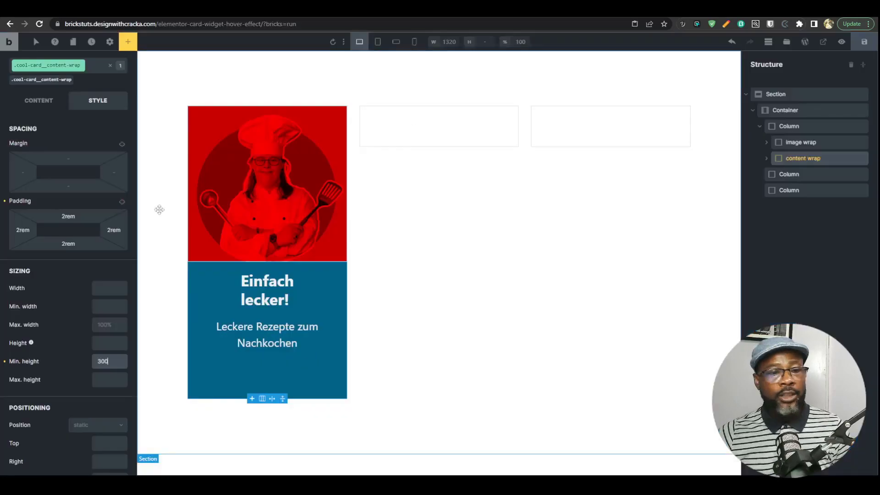
{"action": "left_click", "coordinate": [4, 362]}
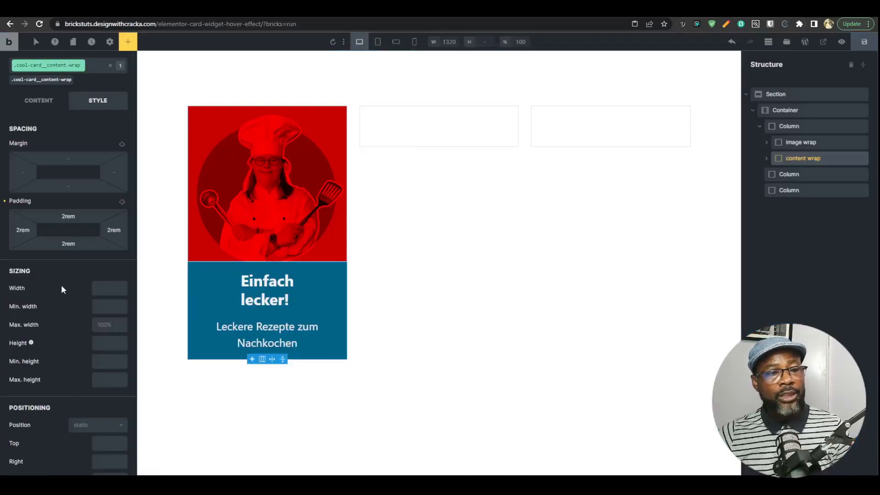
Set the content wrap's bottom padding to 6rem and save the page
{"action": "left_click", "coordinate": [62, 243]}
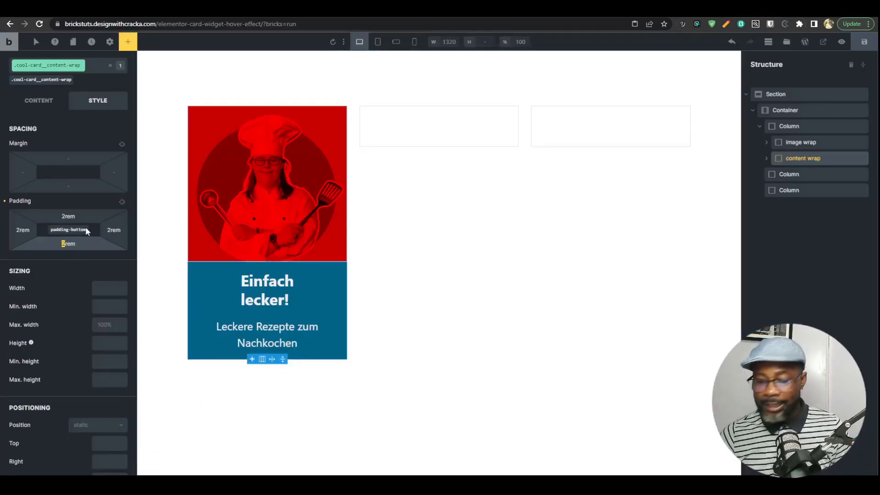
{"action": "type", "text": "4"}
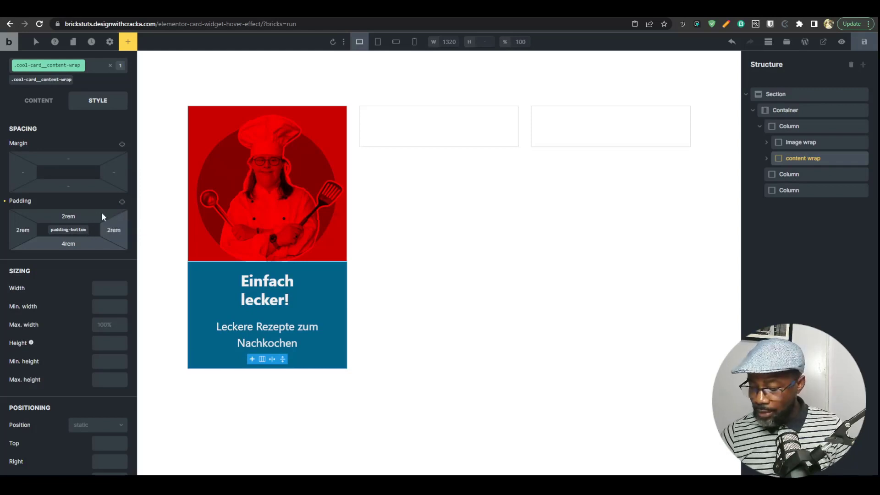
{"action": "key", "text": "BackSpace"}
{"action": "type", "text": "6"}
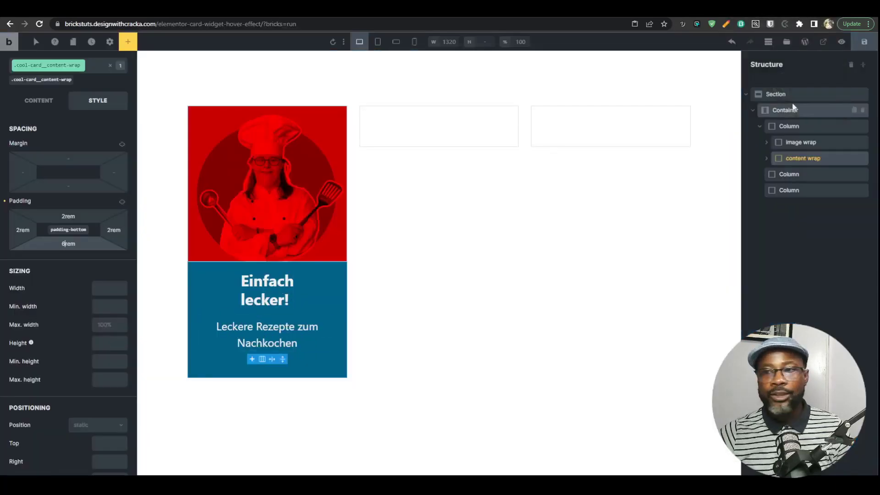
{"action": "key", "text": "ctrl+s"}
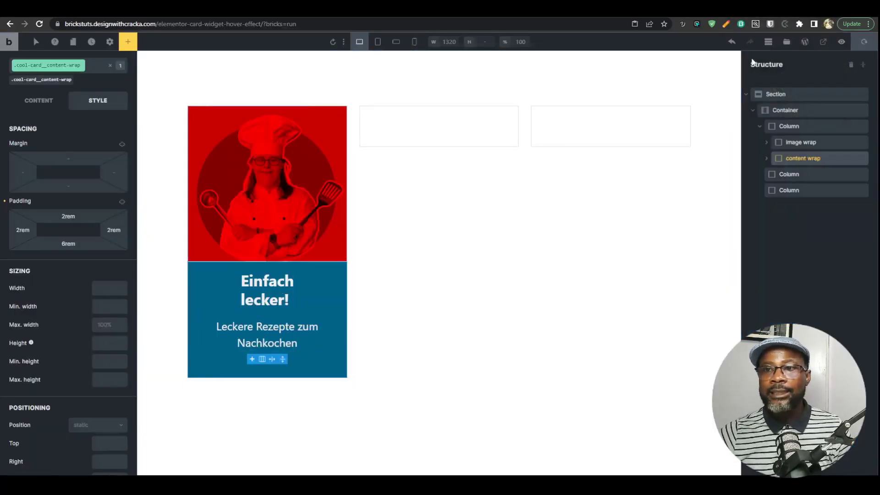
Preview the card on the front end, compare it with the kokobe.tv cards and return to the Bricks editor
{"action": "left_click", "coordinate": [842, 41]}
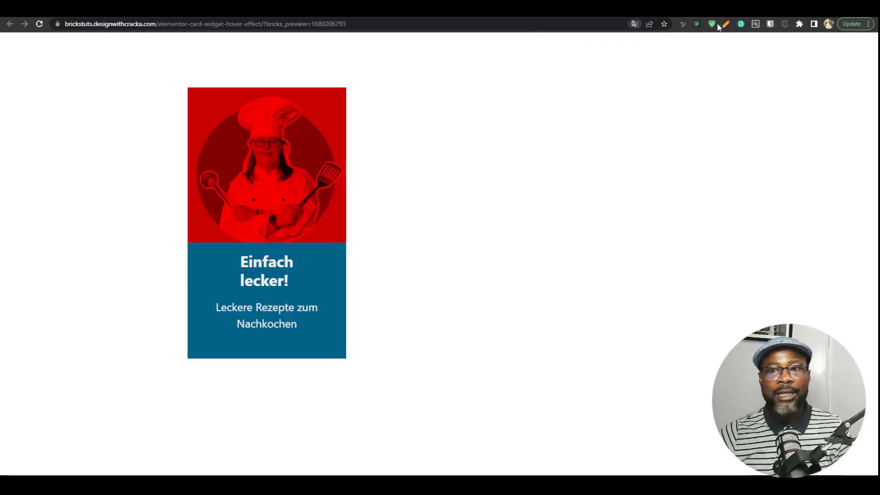
{"action": "left_click", "coordinate": [183, 9]}
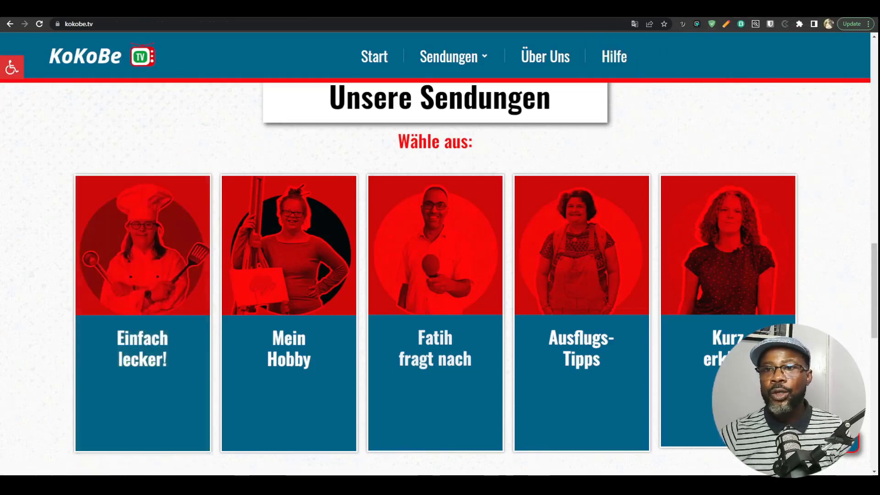
{"action": "left_click", "coordinate": [528, 9]}
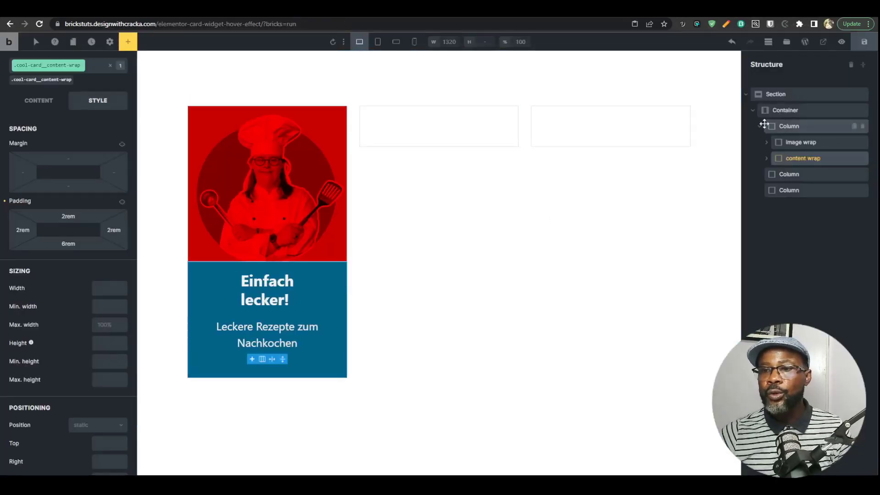
Rename the first column as cool card and collapse it in the structure
{"action": "left_click", "coordinate": [796, 127]}
{"action": "double_click", "coordinate": [795, 127]}
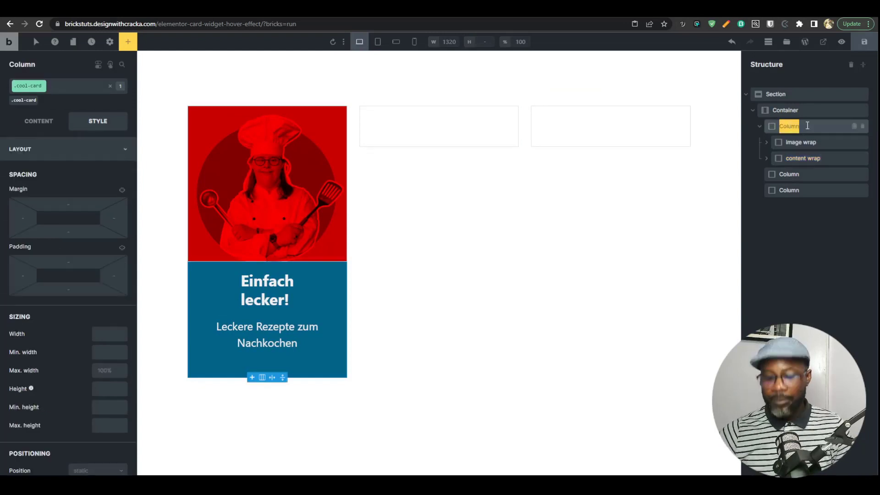
{"action": "type", "text": "cool card"}
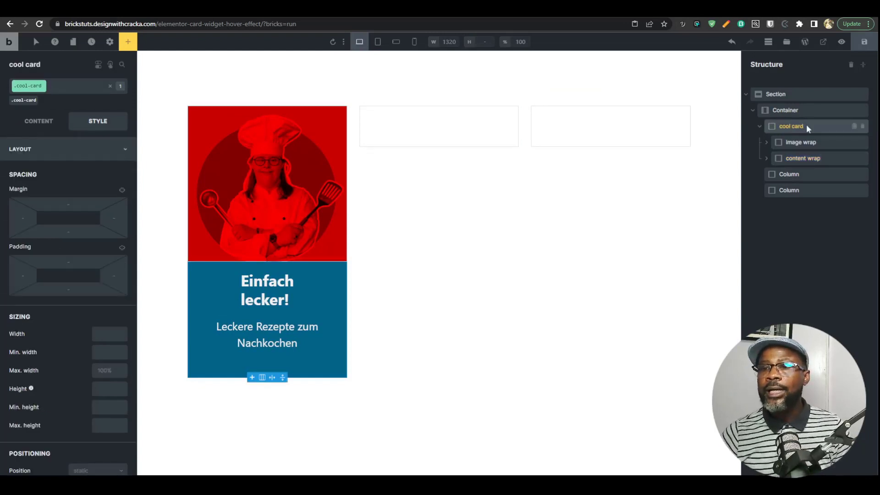
{"action": "left_click", "coordinate": [760, 126]}
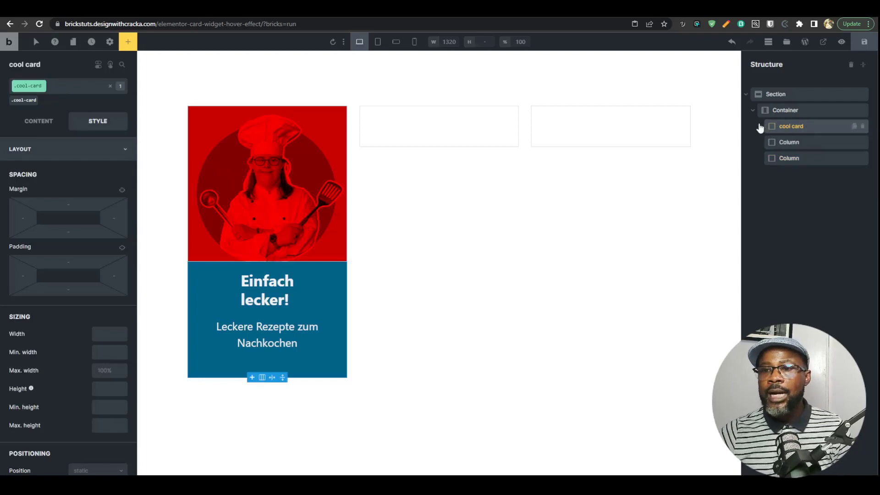
Check the two empty columns beside the card and select the cool card element
{"action": "left_click", "coordinate": [789, 142]}
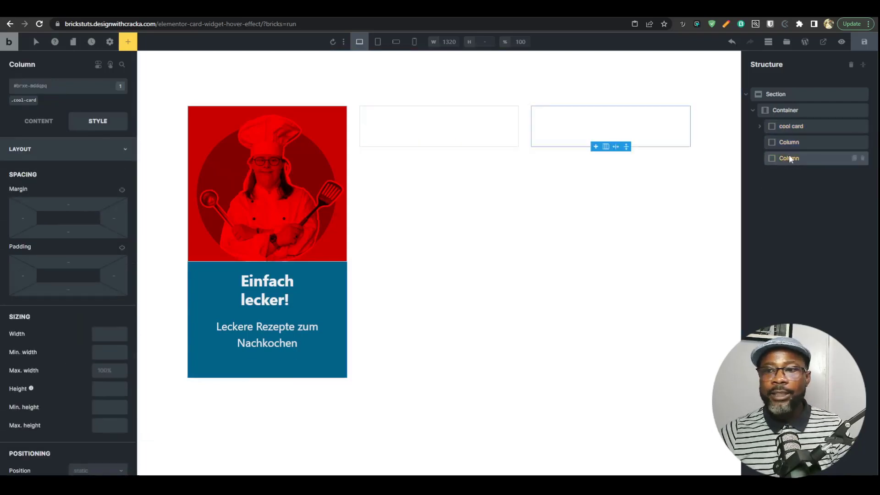
{"action": "left_click", "coordinate": [788, 154]}
{"action": "left_click", "coordinate": [788, 142]}
{"action": "left_click", "coordinate": [789, 126]}
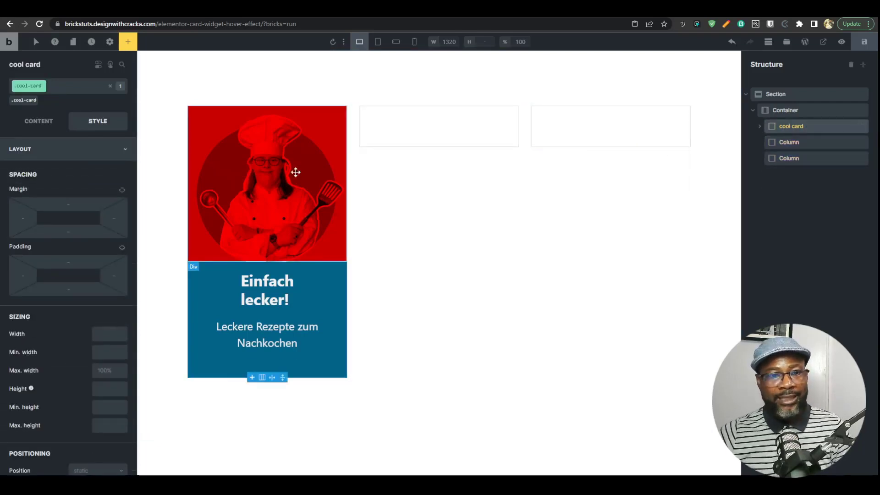
Replace one of the two empty columns with a duplicate of the other and reselect the cool card
{"action": "left_click", "coordinate": [854, 142]}
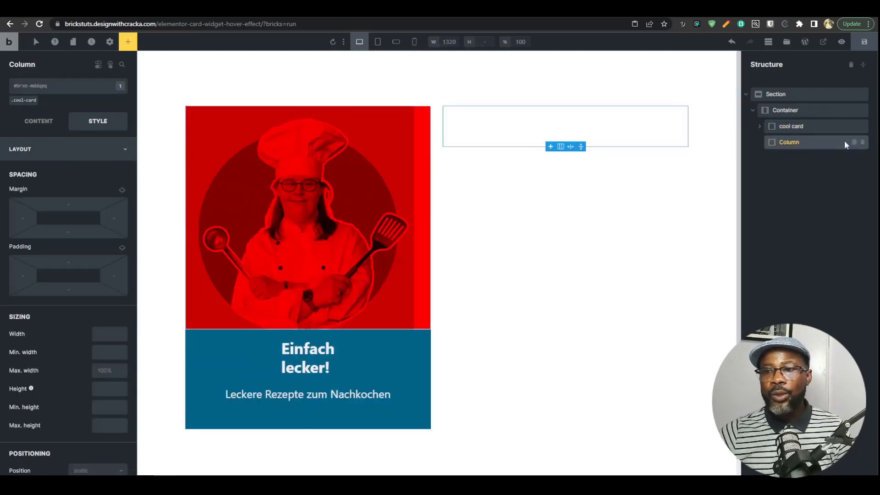
{"action": "left_click", "coordinate": [855, 143]}
{"action": "left_click", "coordinate": [805, 129]}
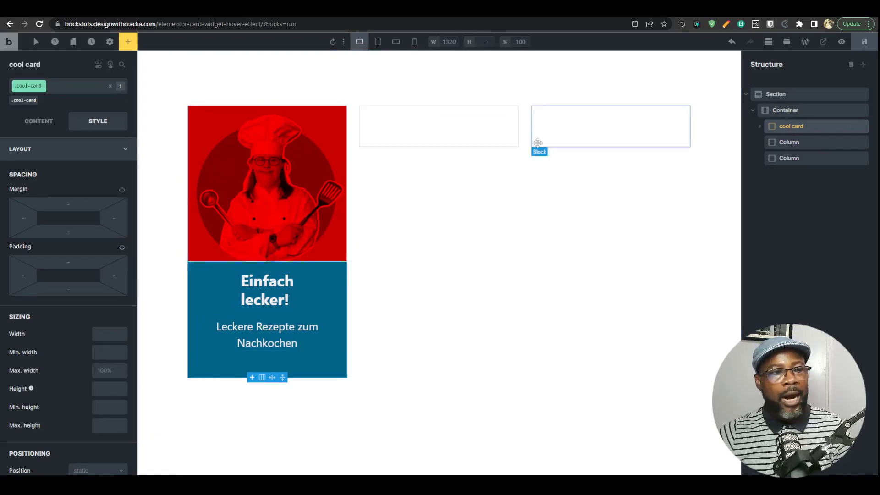
Find the border settings of the .cool-card class and set the border colour to white with a solid style
{"action": "left_click", "coordinate": [53, 156]}
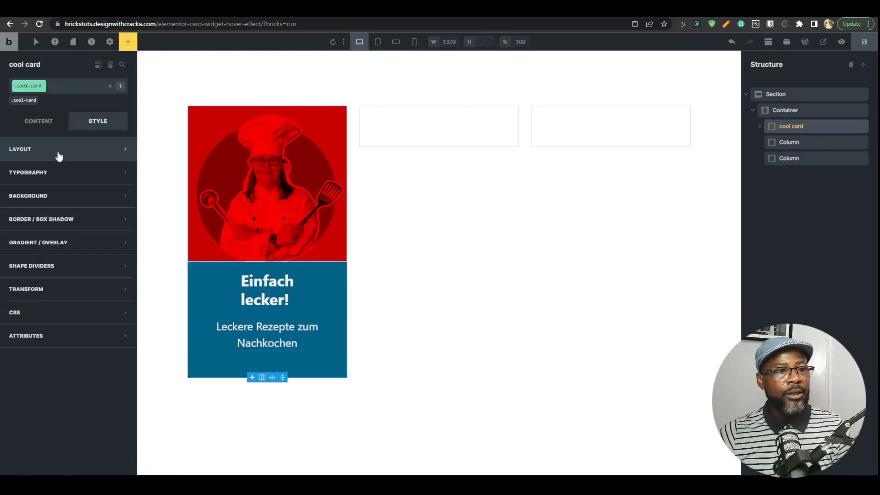
{"action": "left_click", "coordinate": [122, 65]}
{"action": "type", "text": "border"}
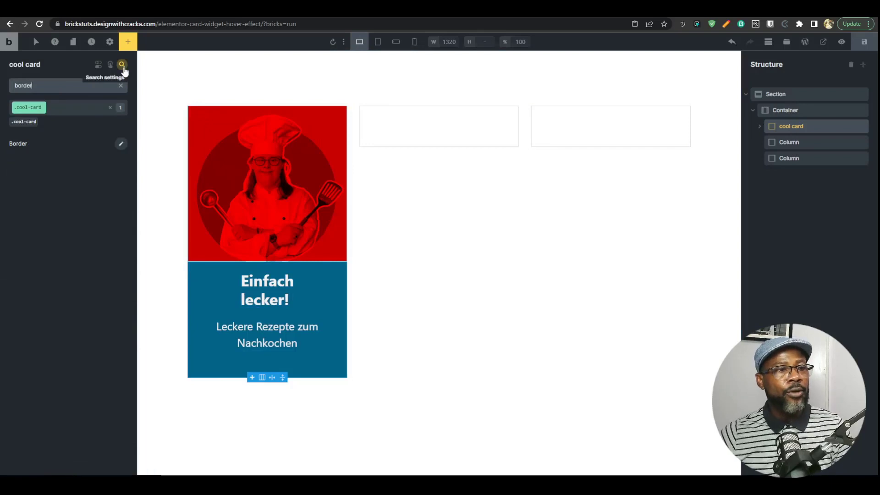
{"action": "left_click", "coordinate": [120, 148]}
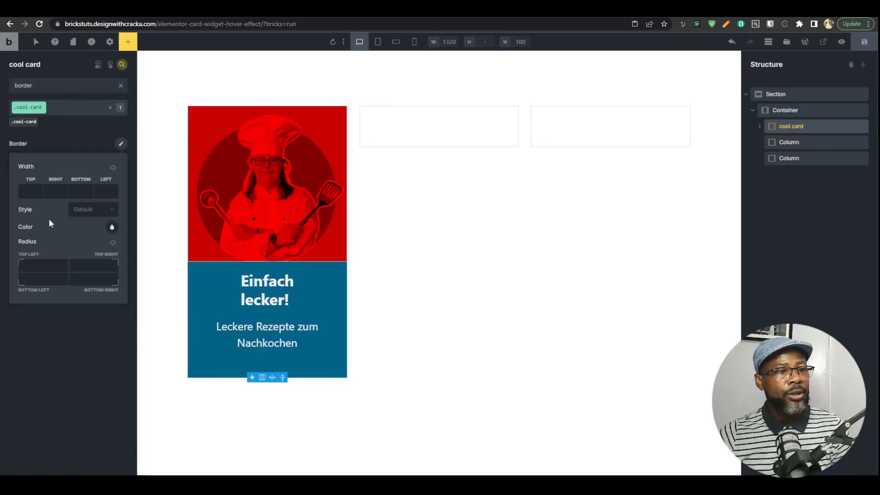
{"action": "left_click", "coordinate": [112, 228]}
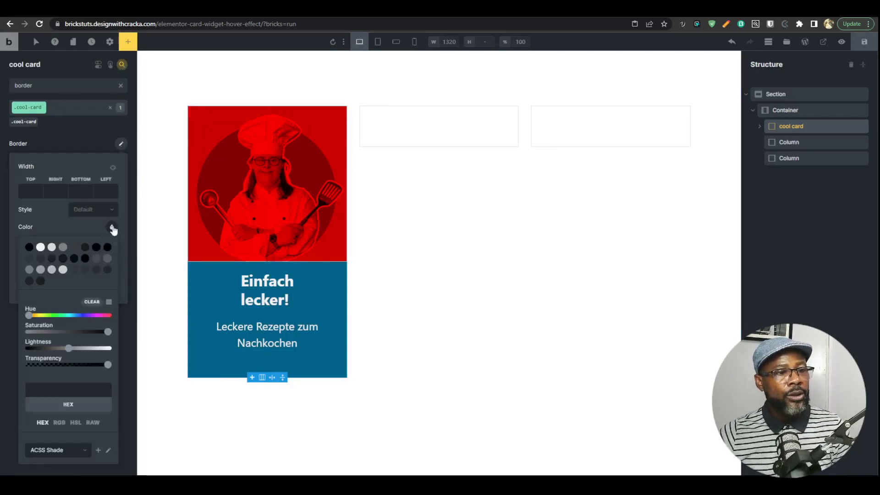
{"action": "left_click", "coordinate": [41, 247]}
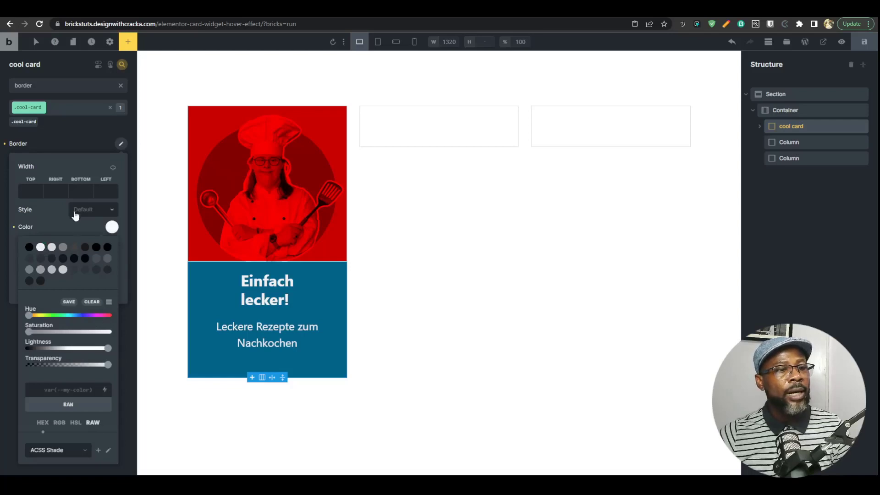
{"action": "left_click", "coordinate": [94, 210]}
{"action": "left_click", "coordinate": [86, 254]}
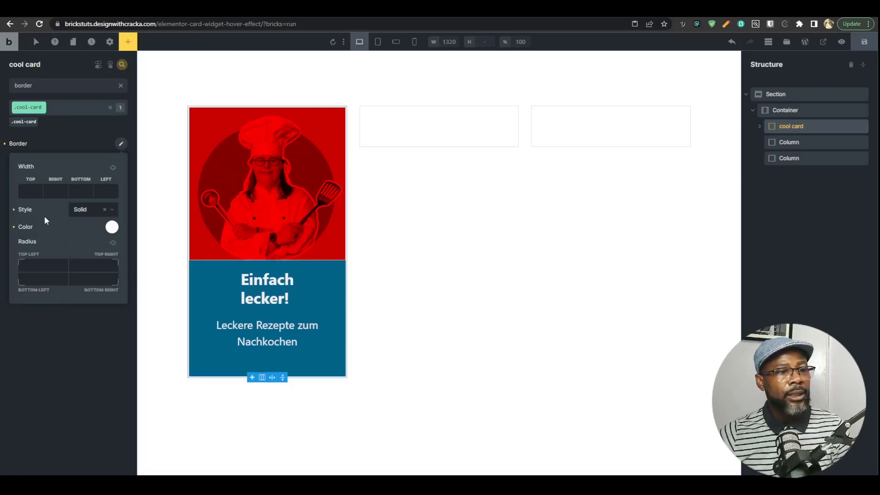
Set the cool card's border width to 3 on all four linked sides
{"action": "left_click", "coordinate": [30, 194]}
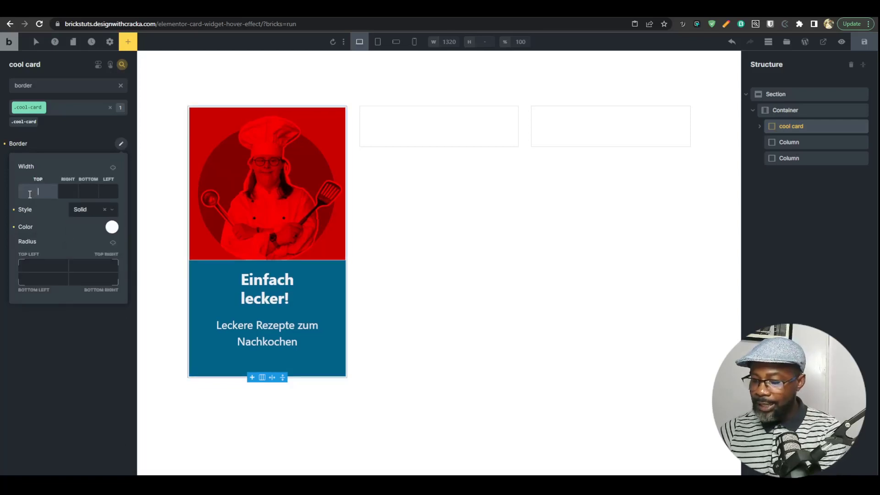
{"action": "type", "text": "3"}
{"action": "left_click", "coordinate": [113, 168]}
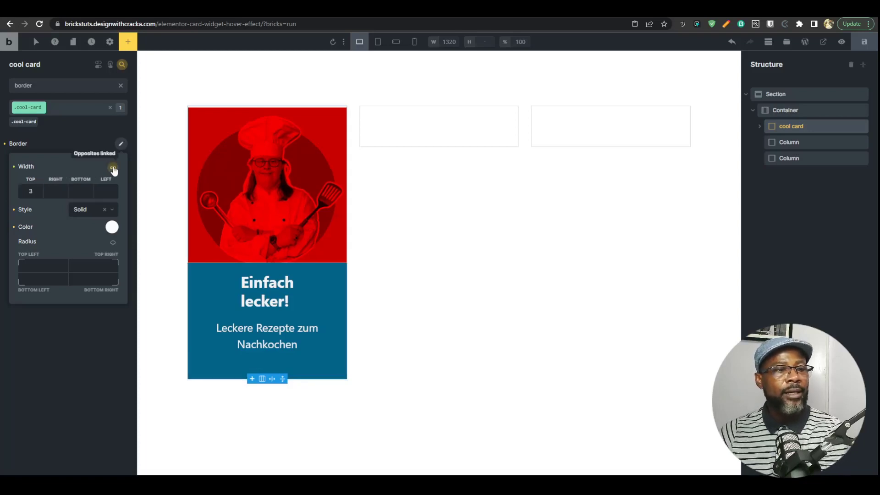
{"action": "left_click", "coordinate": [113, 168]}
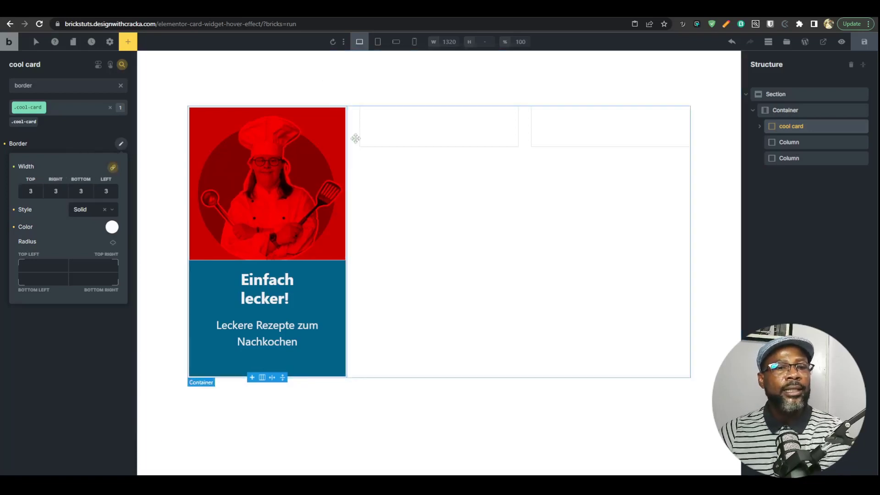
Find the cool card's box shadow settings and enter X 0, Y 0 and blur 3
{"action": "left_click", "coordinate": [65, 85]}
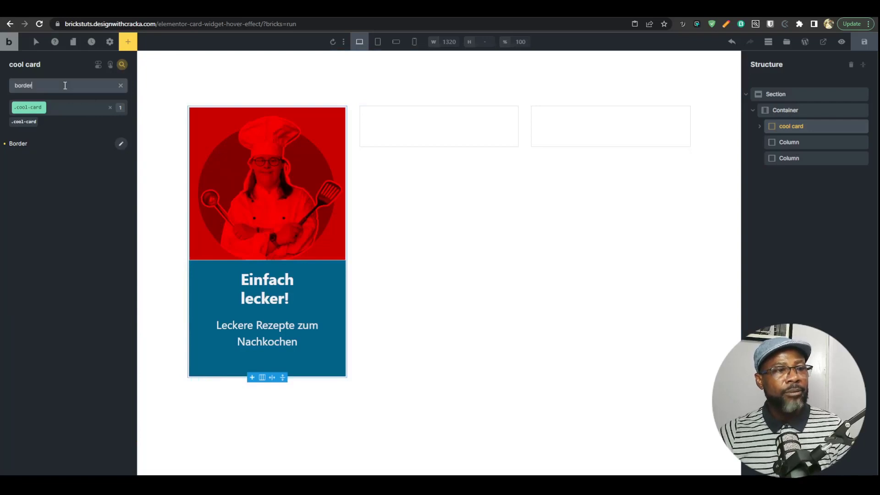
{"action": "double_click", "coordinate": [65, 85]}
{"action": "type", "text": "shad"}
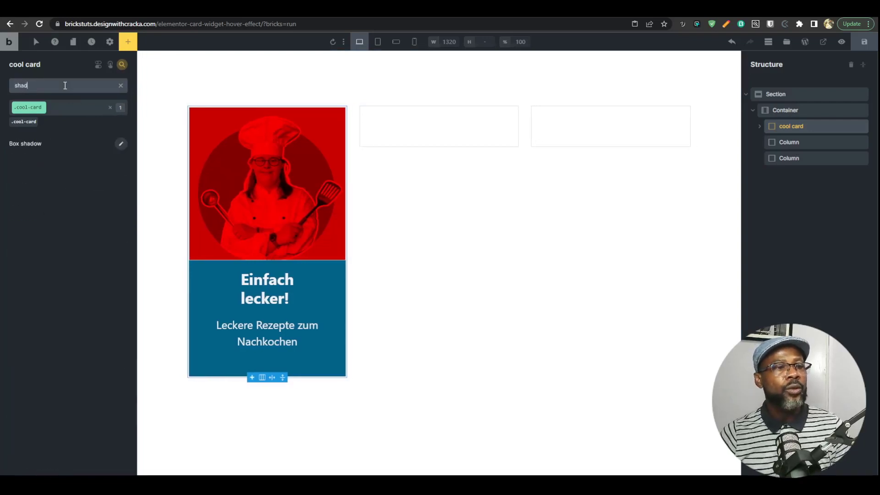
{"action": "left_click", "coordinate": [119, 146]}
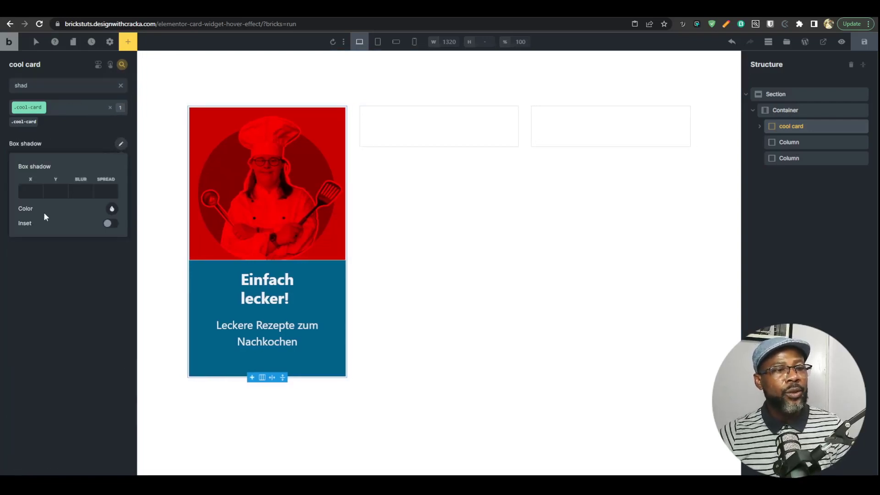
{"action": "left_click", "coordinate": [26, 196]}
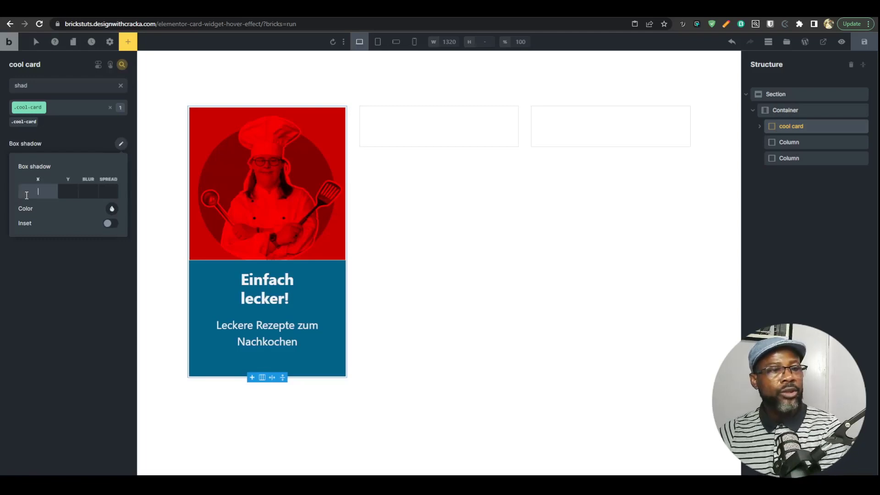
{"action": "type", "text": "0"}
{"action": "left_click", "coordinate": [65, 194]}
{"action": "type", "text": "0"}
{"action": "left_click", "coordinate": [91, 192]}
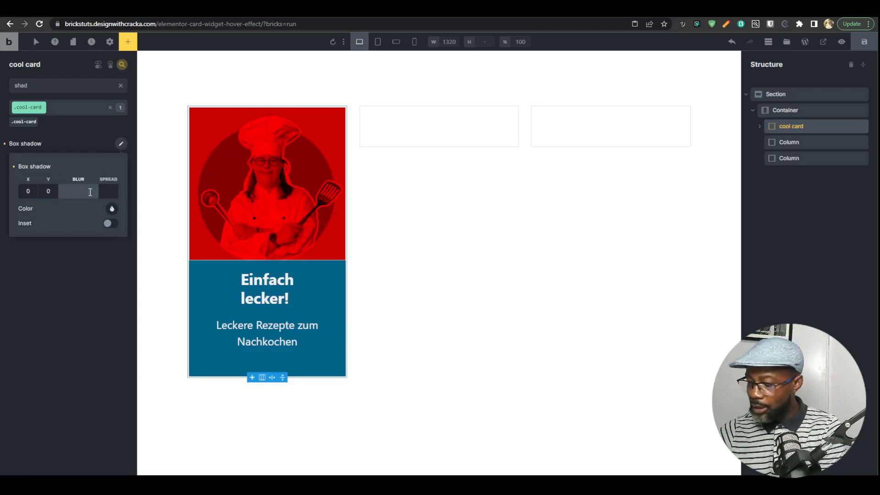
{"action": "left_click", "coordinate": [112, 189]}
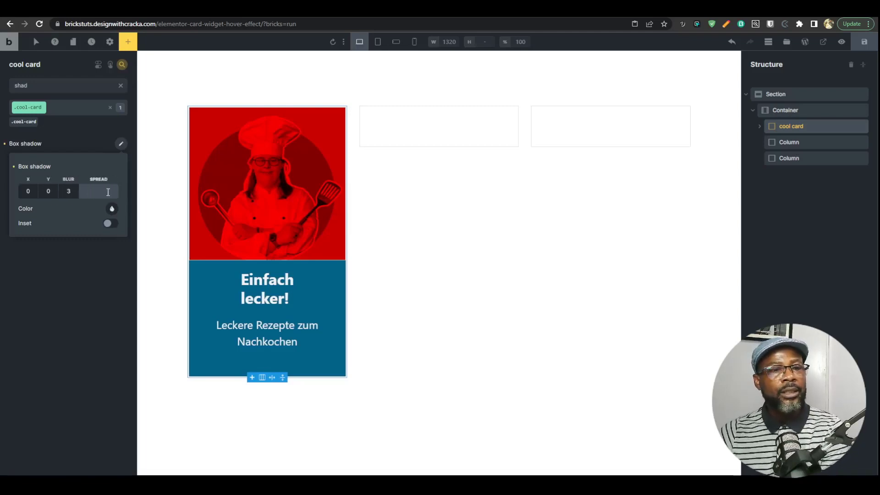
Colour the cool card's box shadow with the black ACSS Shade swatch and lower its alpha to about 0.32
{"action": "left_click", "coordinate": [112, 210]}
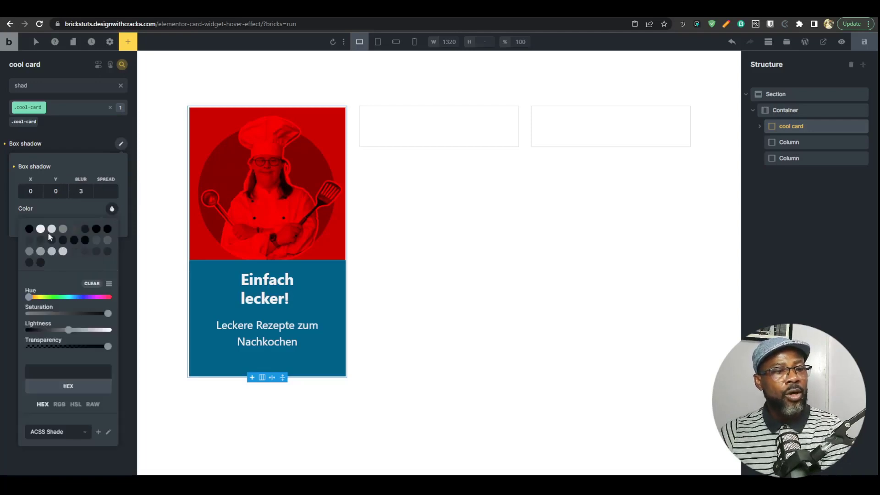
{"action": "left_click", "coordinate": [30, 229]}
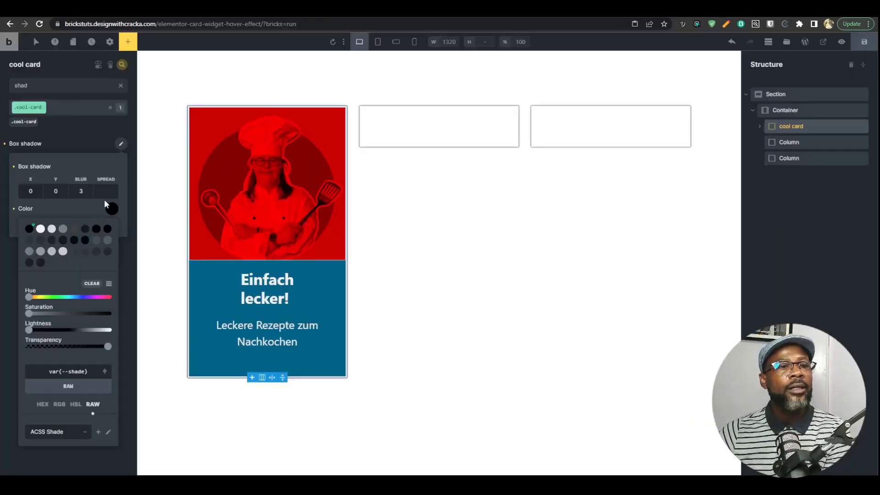
{"action": "left_click_drag", "start_coordinate": [106, 349], "coordinate": [57, 354]}
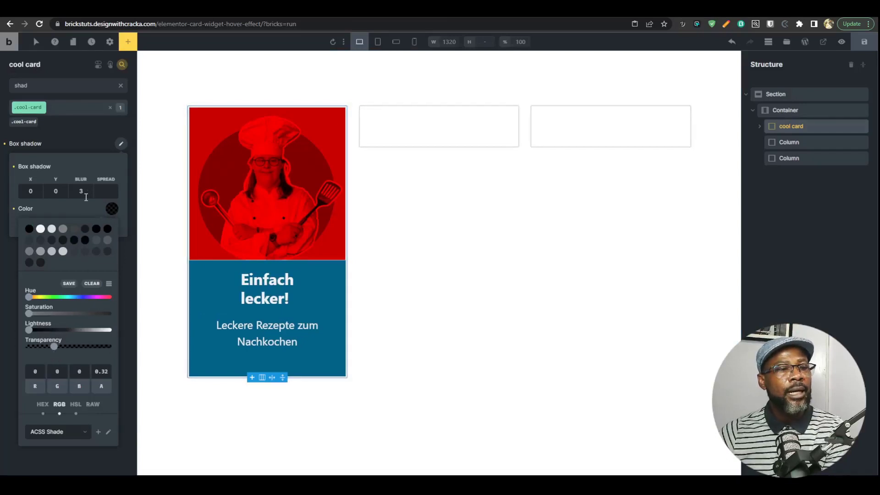
Set the box shadow's spread to 2 and lower its colour alpha to about 0.21
{"action": "left_click", "coordinate": [104, 194]}
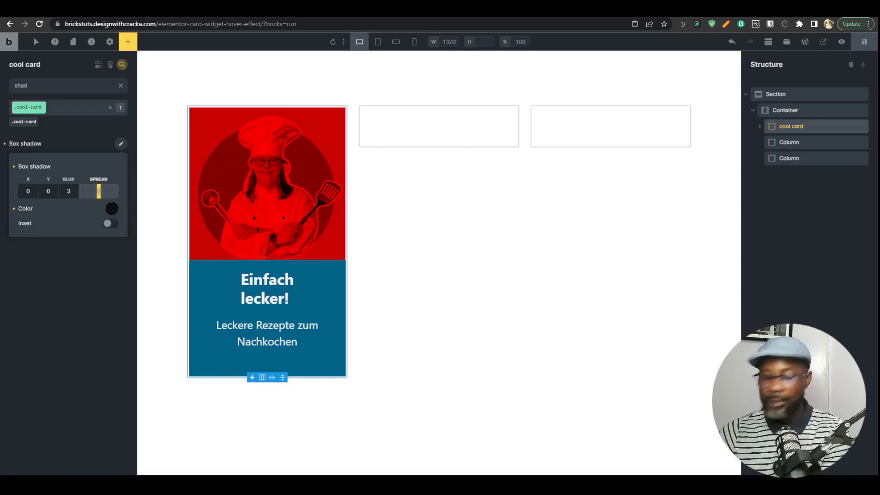
{"action": "type", "text": "3"}
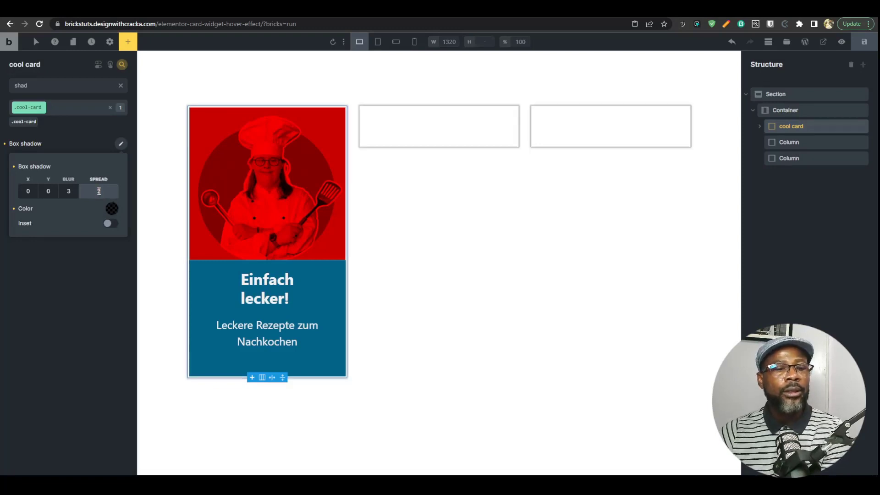
{"action": "left_click", "coordinate": [112, 212]}
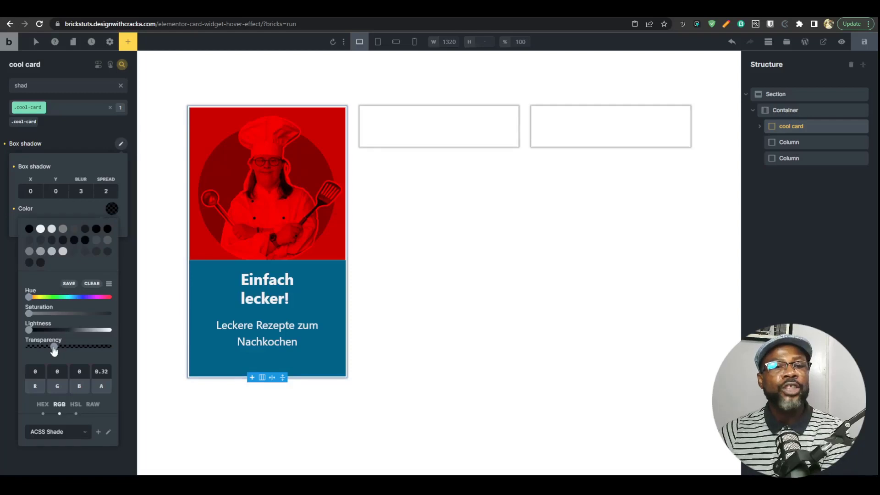
{"action": "left_click_drag", "start_coordinate": [54, 350], "coordinate": [42, 353]}
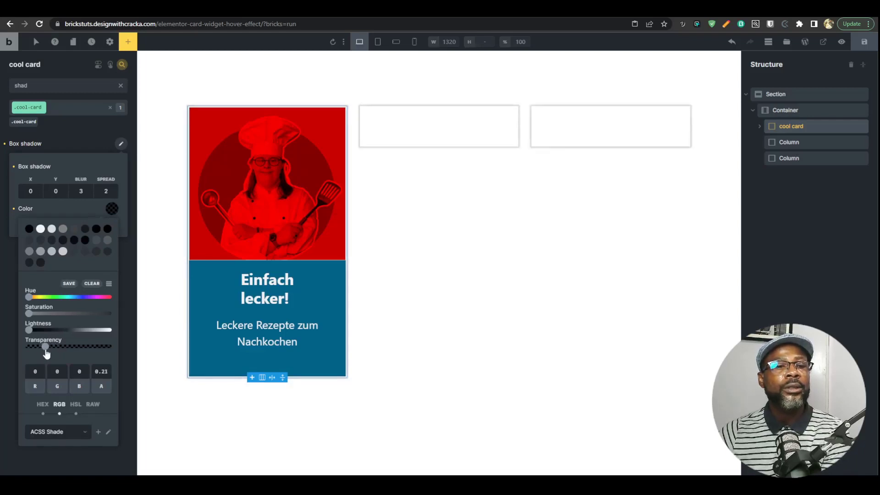
{"action": "left_click", "coordinate": [91, 136]}
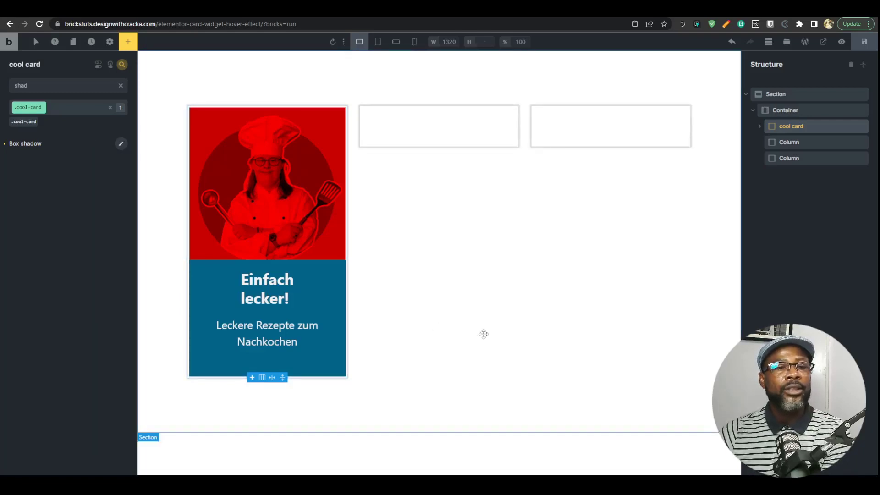
Compare the card's front-end preview with the kokobe.tv cards, then save the page in the Bricks editor
{"action": "left_click", "coordinate": [525, 362]}
{"action": "left_click", "coordinate": [440, 443]}
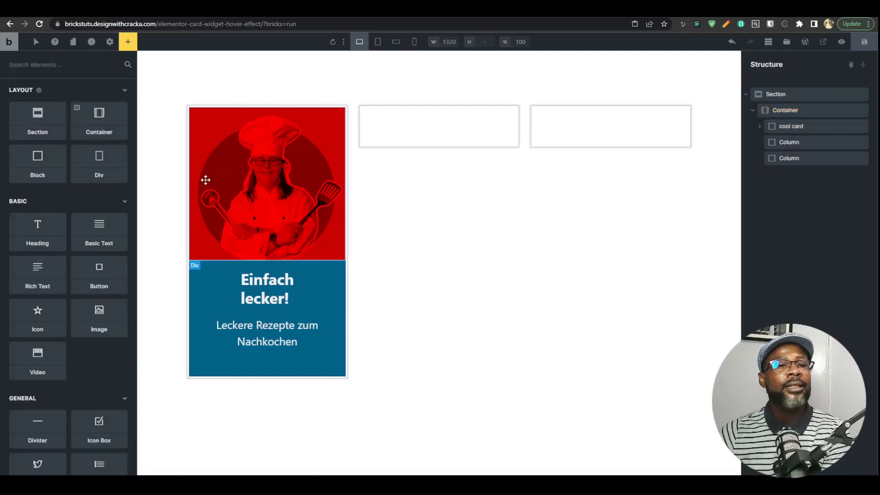
{"action": "left_click", "coordinate": [799, 111]}
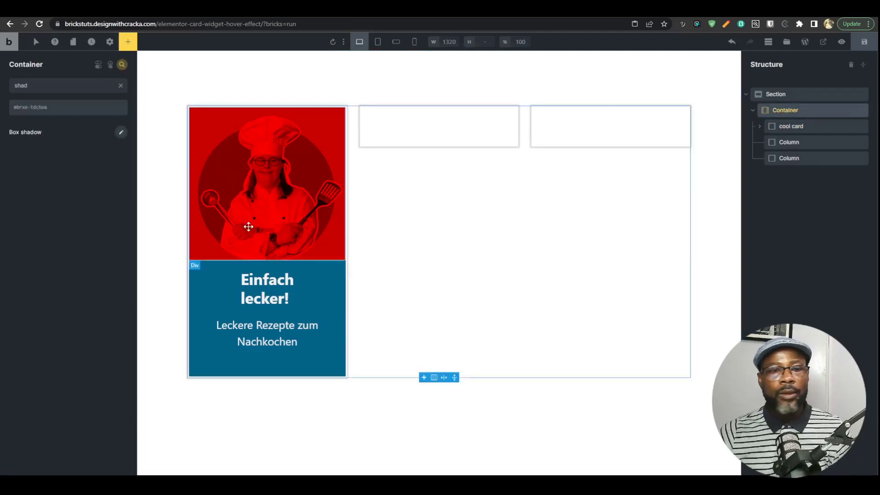
{"action": "left_click", "coordinate": [440, 9]}
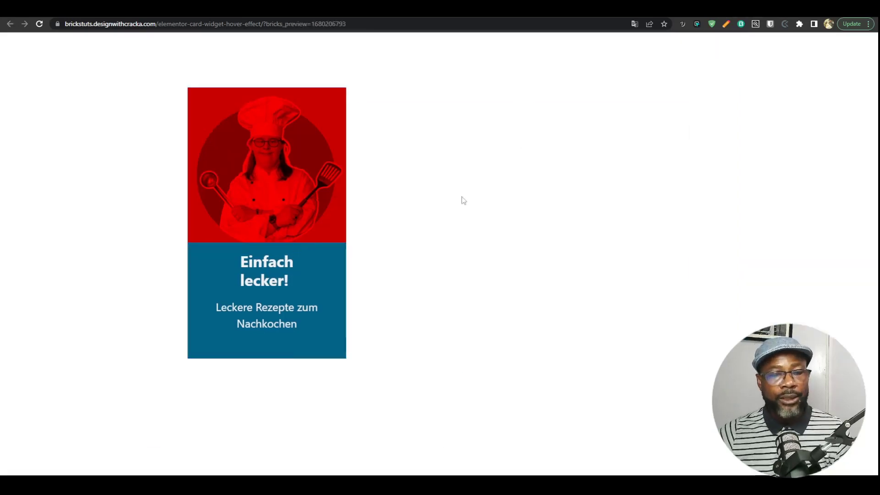
{"action": "left_click", "coordinate": [320, 9]}
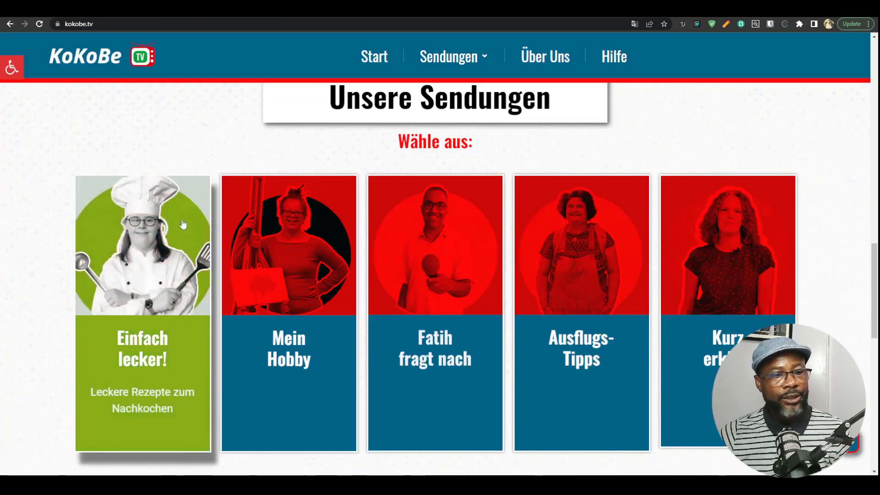
{"action": "left_click", "coordinate": [745, 9]}
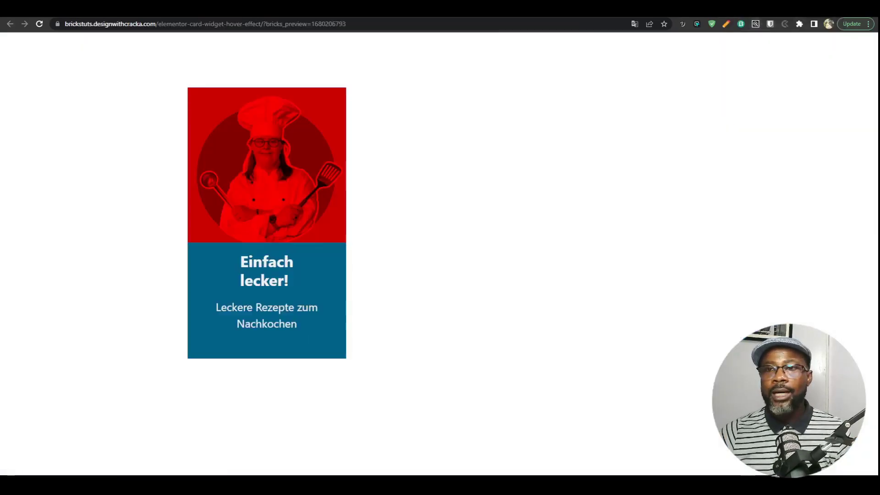
{"action": "left_click", "coordinate": [678, 9]}
{"action": "left_click", "coordinate": [865, 42]}
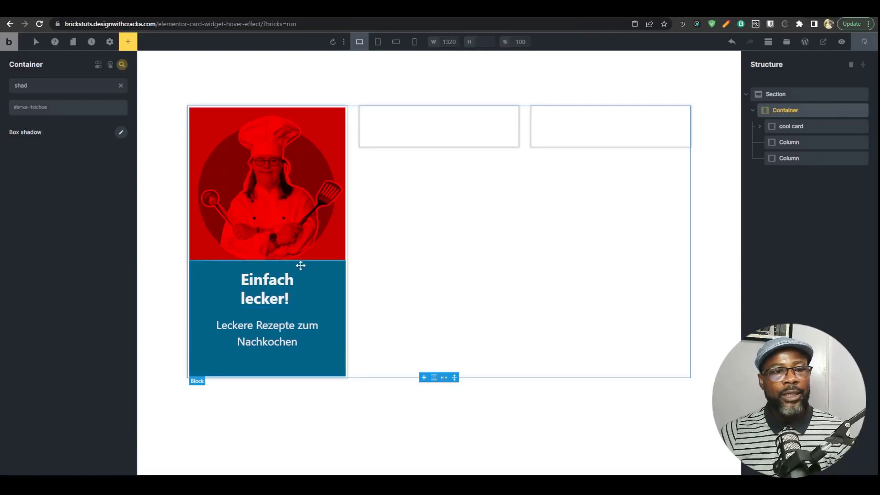
Check the first empty column and expand the cool card in the structure to list its child elements
{"action": "mouse_move", "coordinate": [311, 228]}
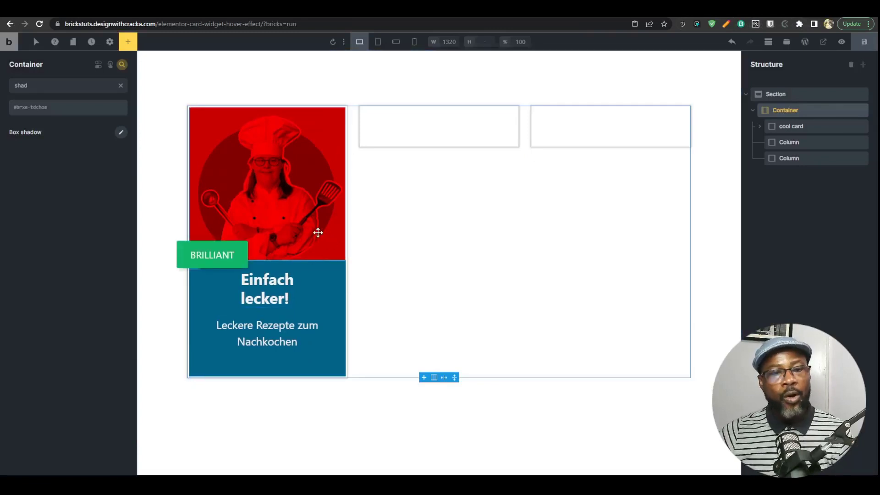
{"action": "left_click", "coordinate": [785, 122]}
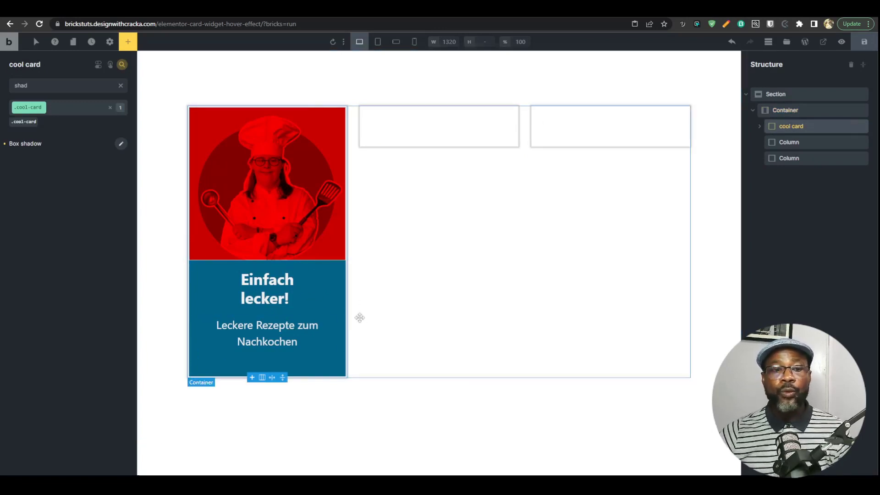
{"action": "left_click", "coordinate": [773, 142]}
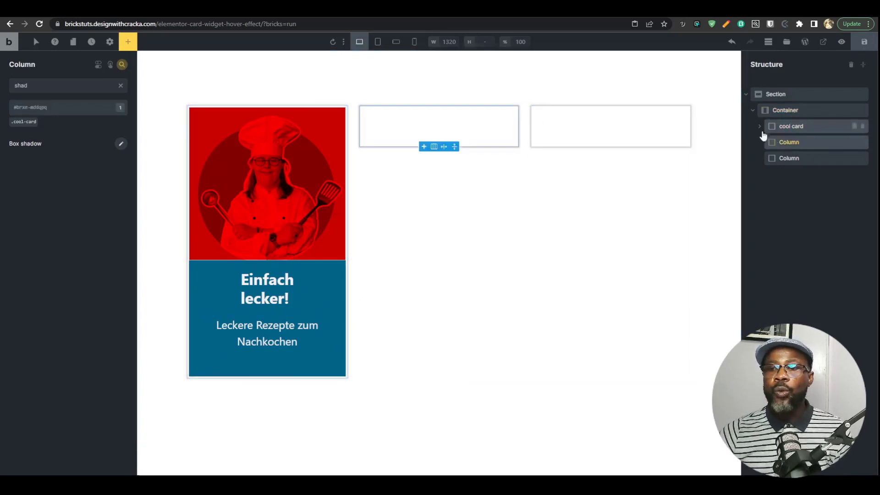
{"action": "left_click", "coordinate": [759, 126]}
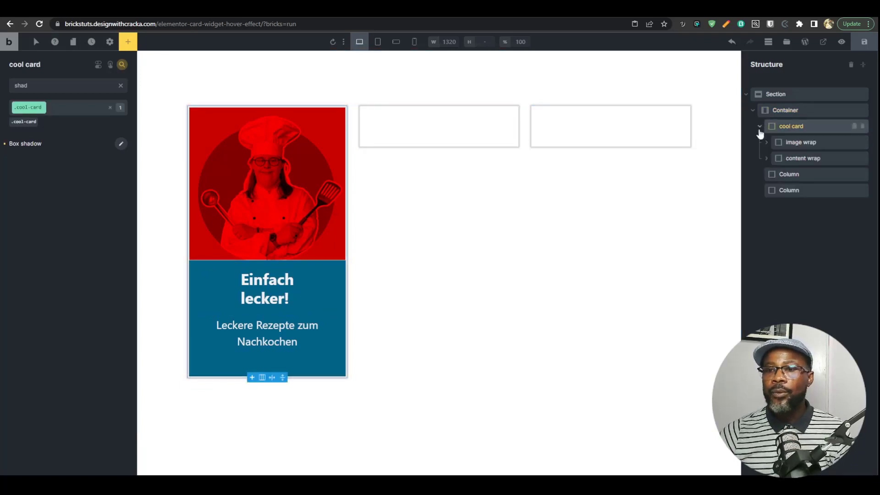
Review the image wrap's child elements in the structure, select the cool card, and check its front-end preview
{"action": "left_click", "coordinate": [765, 143]}
{"action": "left_click", "coordinate": [765, 142]}
{"action": "left_click", "coordinate": [799, 175]}
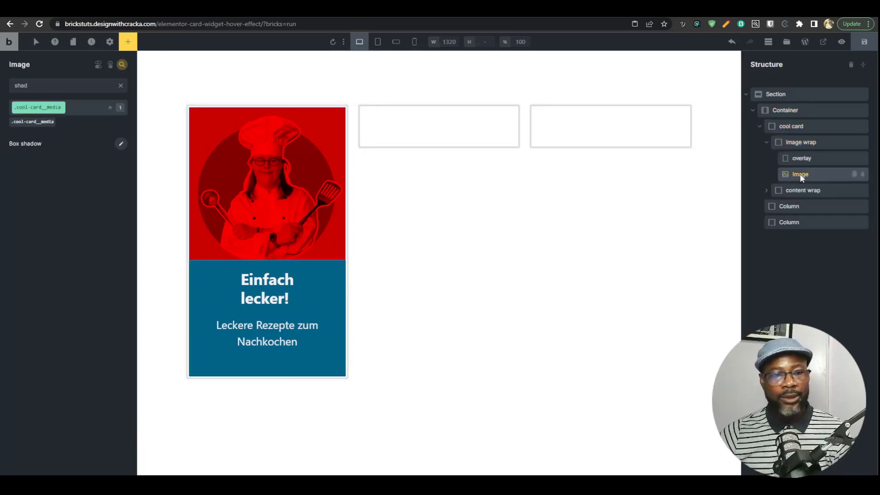
{"action": "left_click", "coordinate": [782, 143]}
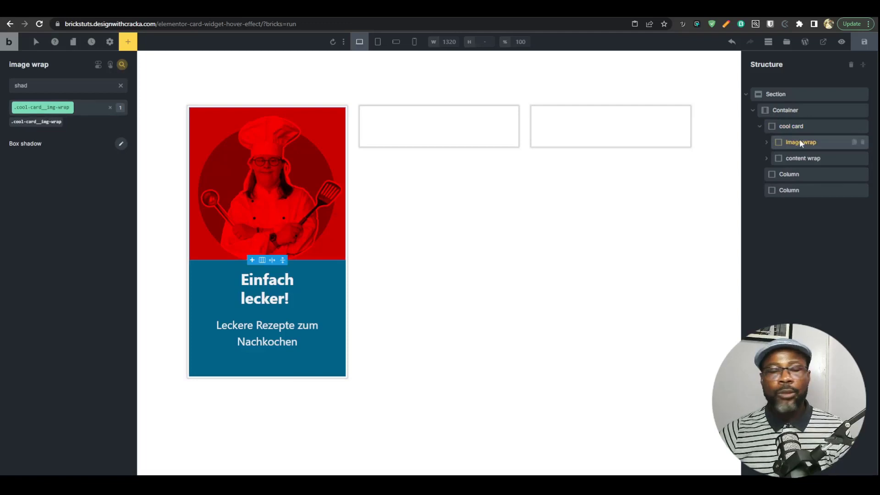
{"action": "left_click", "coordinate": [798, 143]}
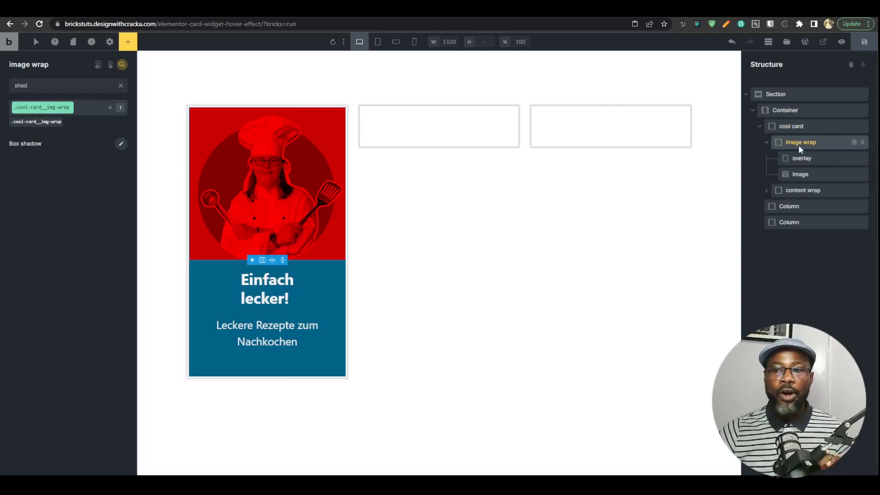
{"action": "left_click", "coordinate": [769, 143]}
{"action": "left_click", "coordinate": [800, 125]}
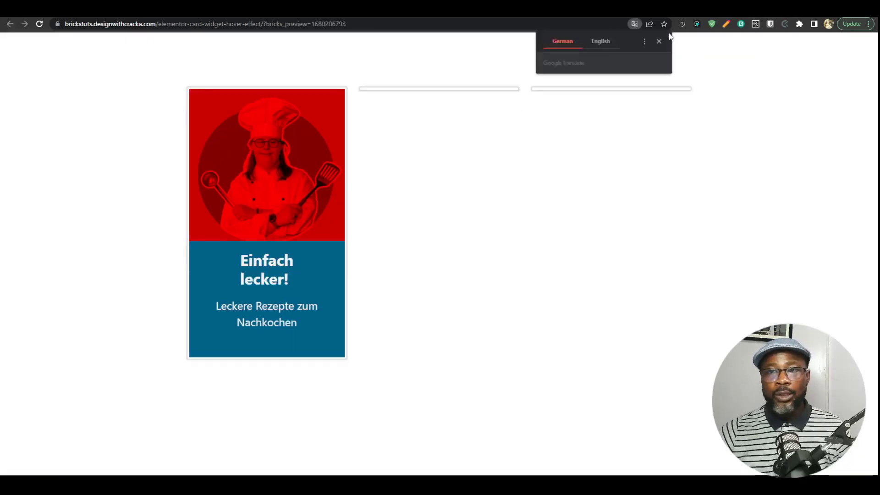
{"action": "left_click", "coordinate": [659, 42]}
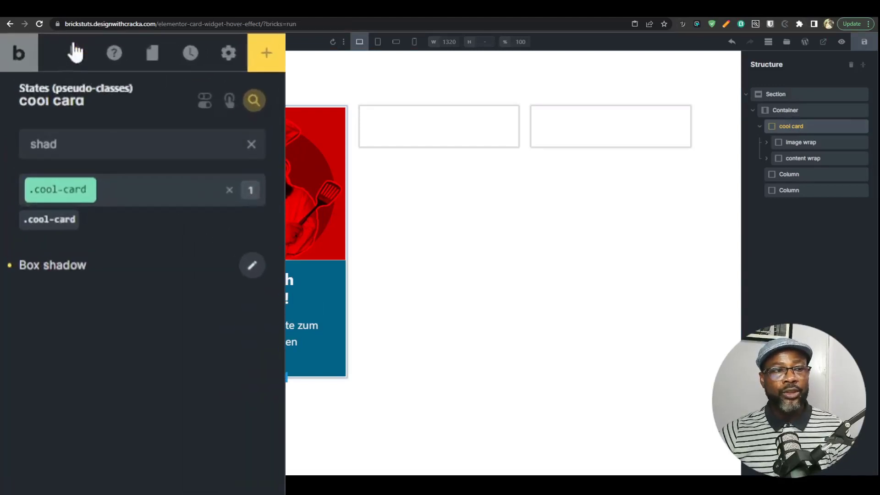
Show the pseudo-class options available for the cool card
{"action": "left_click", "coordinate": [75, 52]}
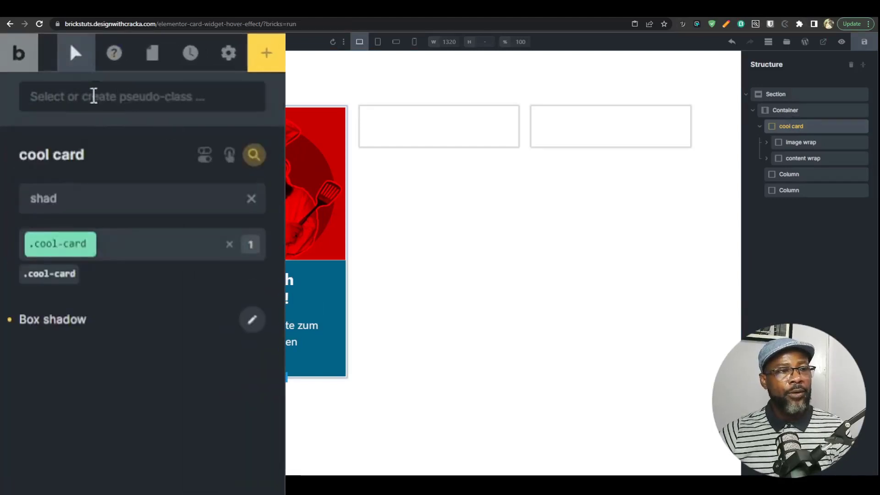
{"action": "left_click", "coordinate": [91, 96]}
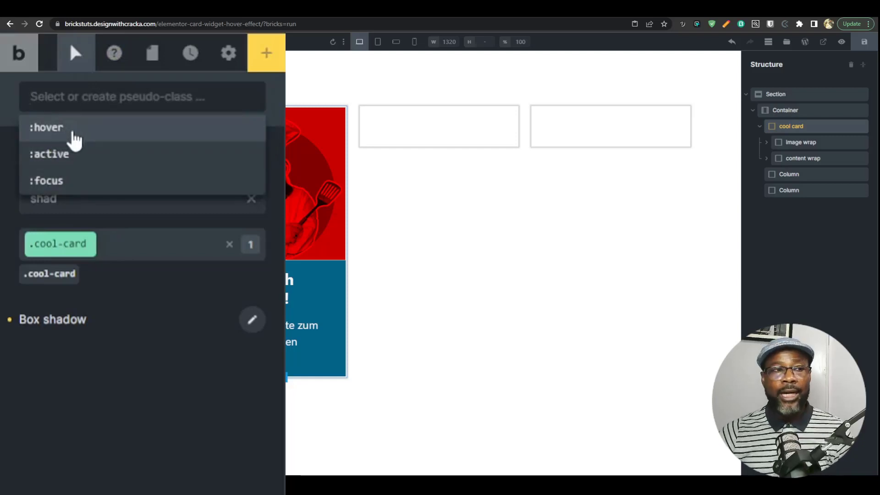
{"action": "left_click", "coordinate": [120, 98]}
{"action": "left_click", "coordinate": [119, 98]}
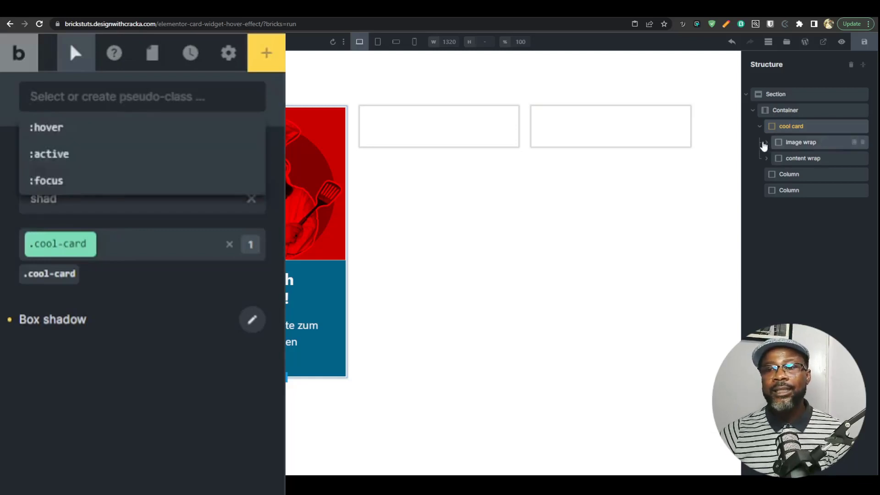
Copy the class name cool-card__media from the Image element inside the image wrap
{"action": "left_click", "coordinate": [765, 144]}
{"action": "left_click", "coordinate": [809, 159]}
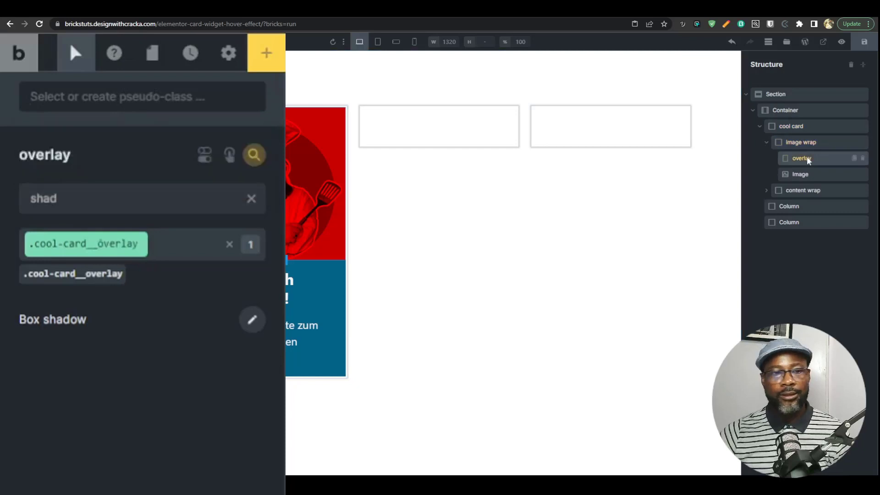
{"action": "left_click", "coordinate": [806, 175]}
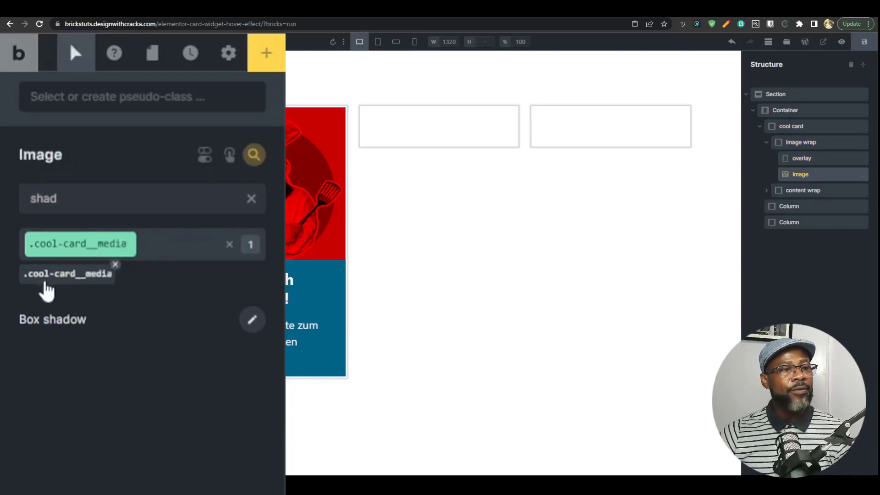
{"action": "left_click", "coordinate": [64, 275]}
{"action": "left_click", "coordinate": [72, 276]}
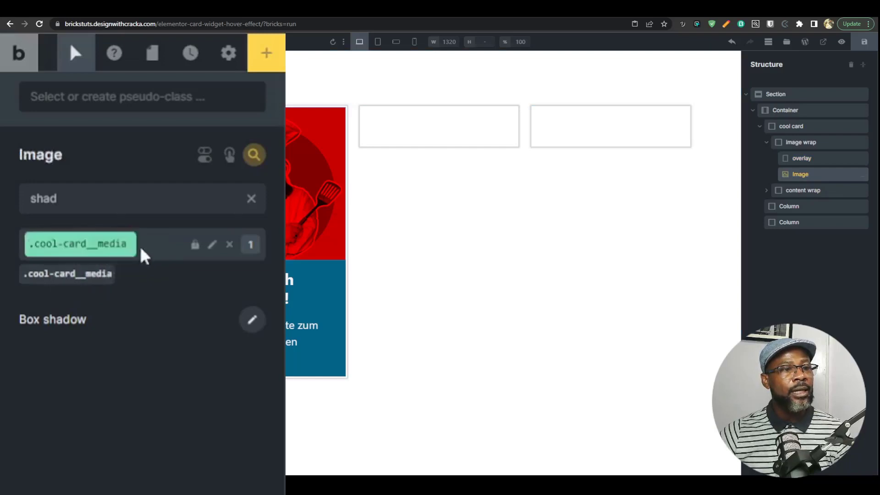
{"action": "left_click", "coordinate": [212, 245]}
{"action": "triple_click", "coordinate": [142, 242]}
{"action": "key", "text": "ctrl+c"}
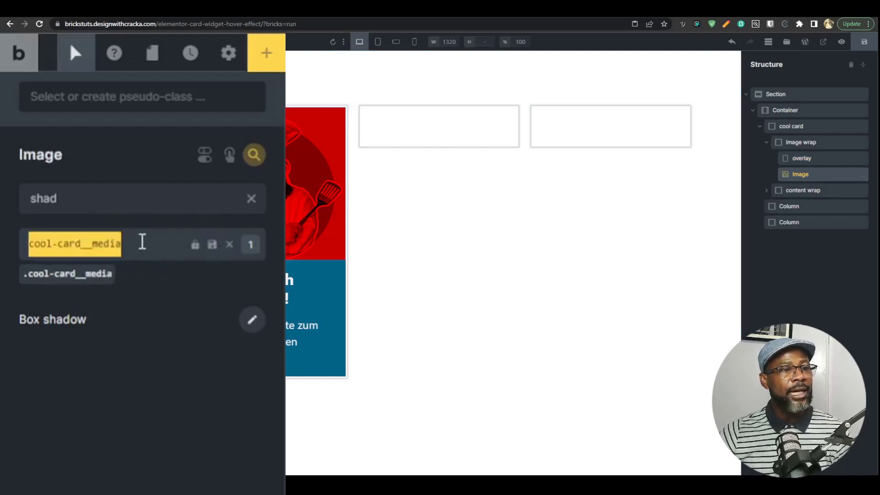
Create the custom pseudo-class ":hover .cool-card__media" on the cool card
{"action": "left_click", "coordinate": [800, 143]}
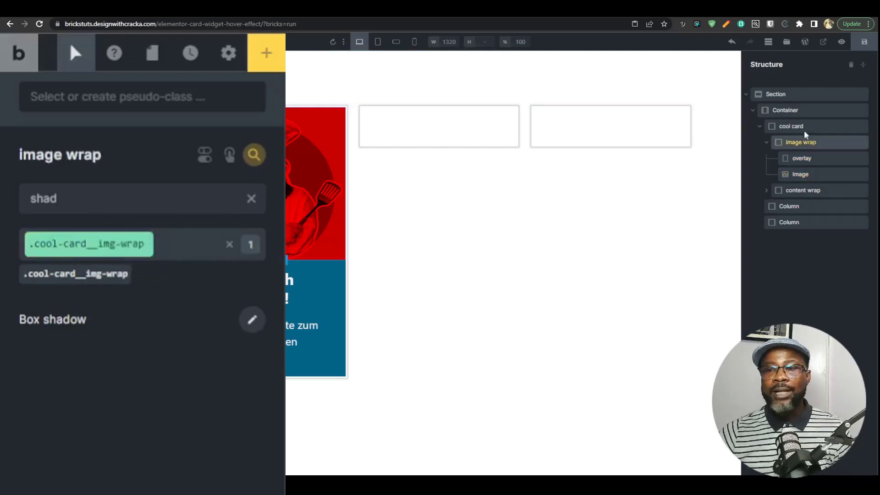
{"action": "left_click", "coordinate": [800, 128]}
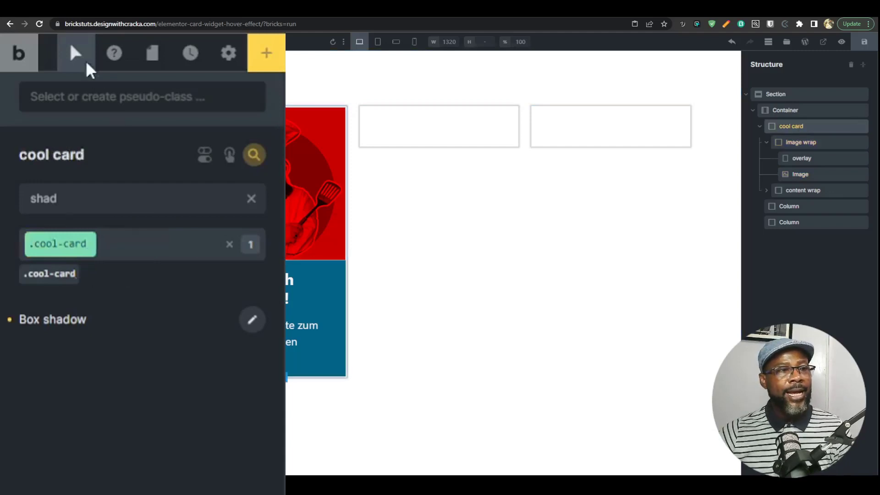
{"action": "left_click", "coordinate": [121, 97]}
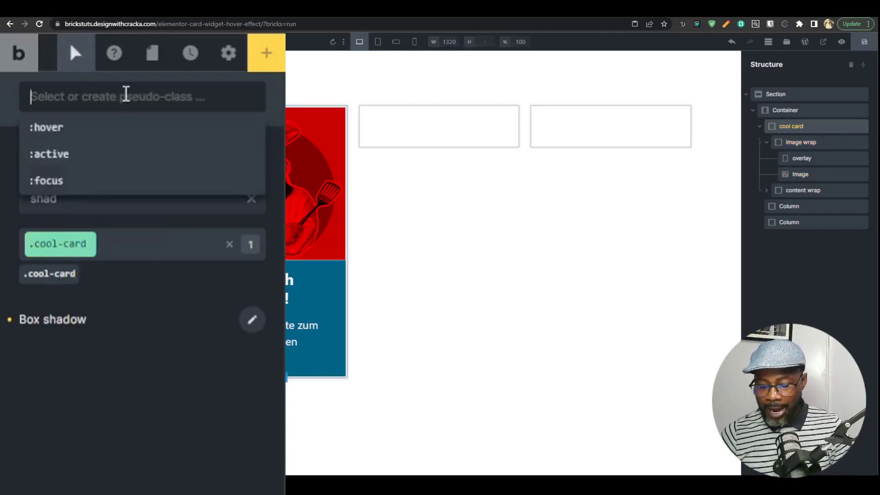
{"action": "type", "text": ":hover"}
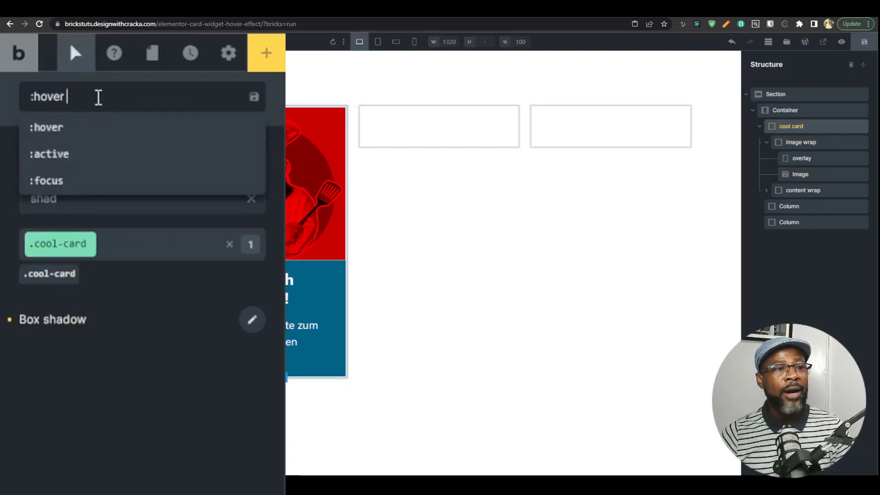
{"action": "type", "text": "."}
{"action": "key", "text": "ctrl+v"}
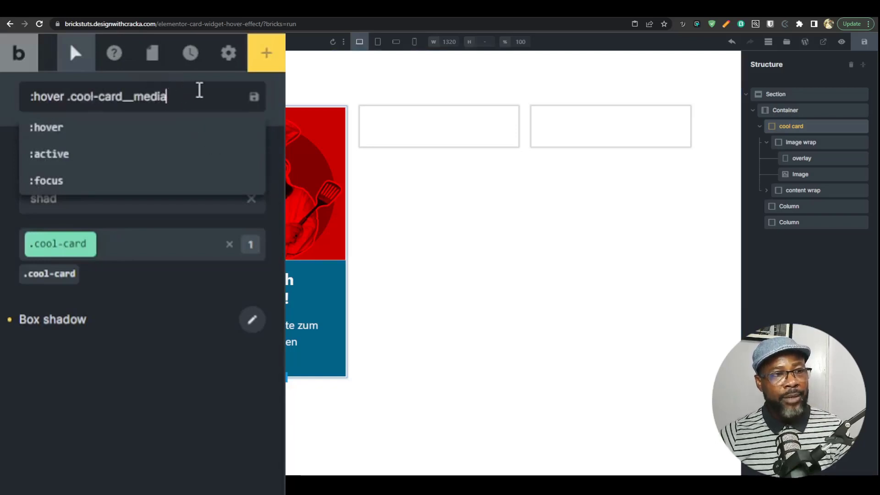
{"action": "key", "text": "Return"}
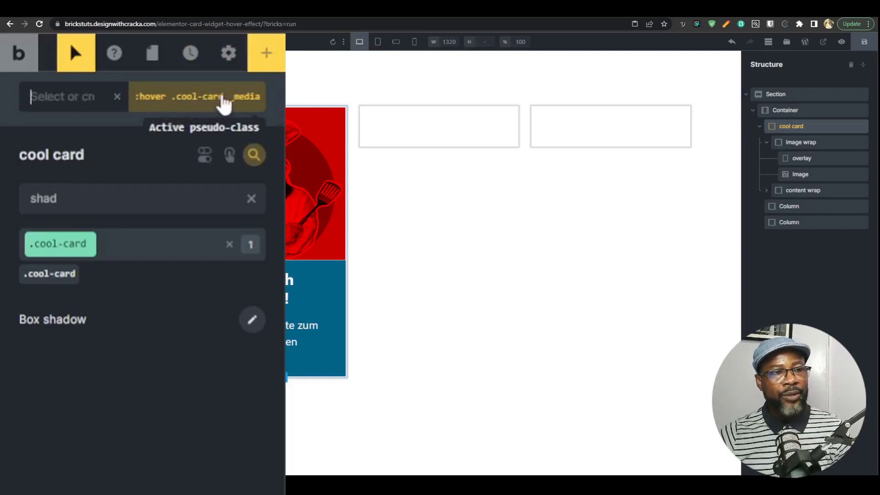
Set the transform Scale X and Scale Y to 1.2 for the cool card's ":hover .cool-card__media" state
{"action": "left_click", "coordinate": [254, 154]}
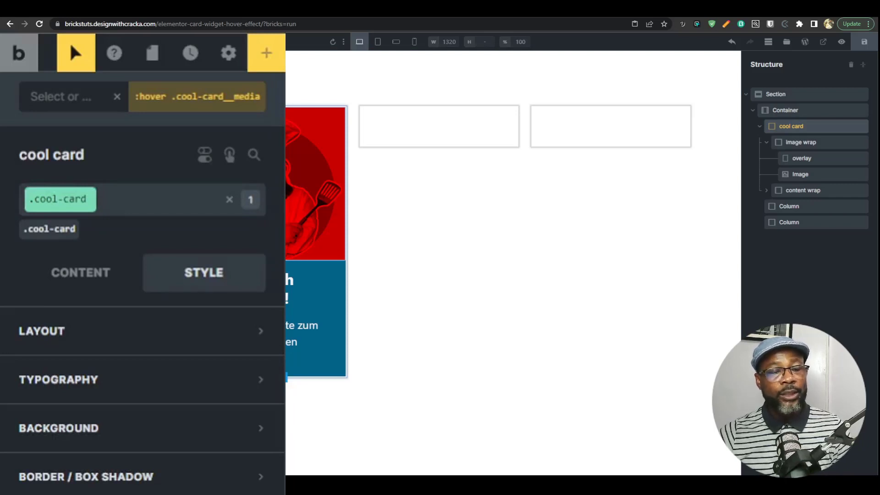
{"action": "left_click", "coordinate": [65, 320]}
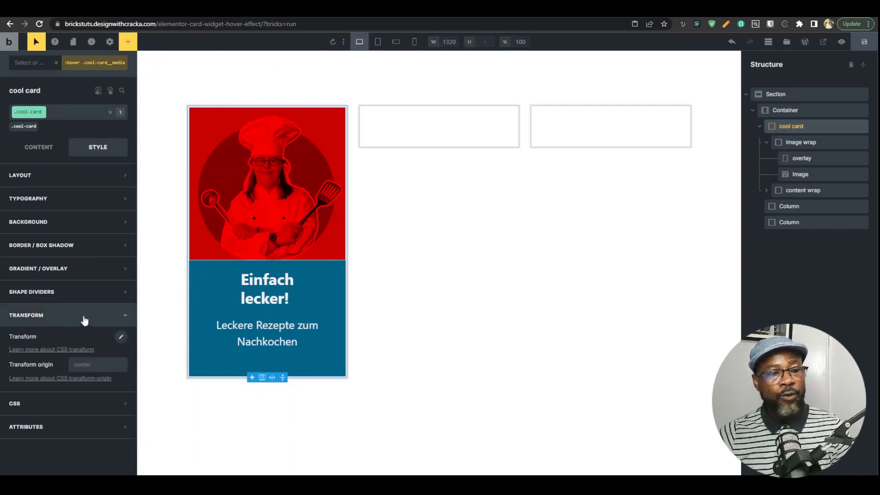
{"action": "left_click", "coordinate": [120, 338]}
{"action": "scroll", "coordinate": [92, 297], "scroll_direction": "down", "scroll_amount": 1}
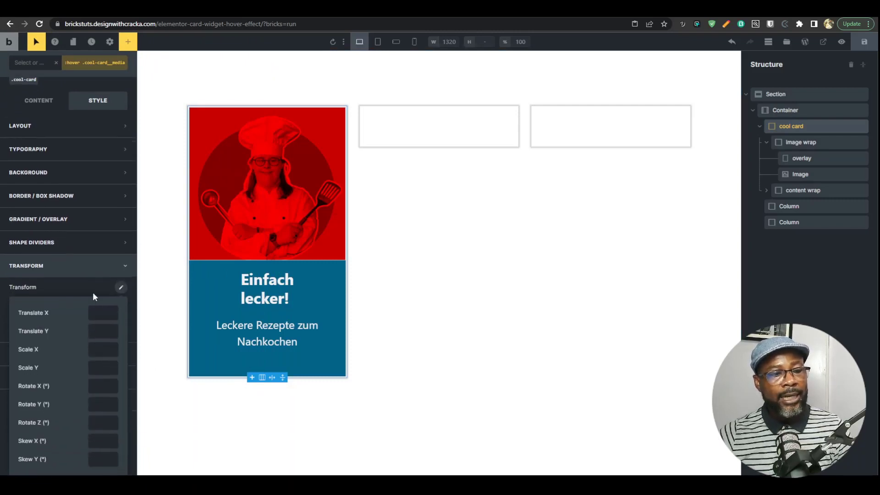
{"action": "left_click", "coordinate": [105, 349]}
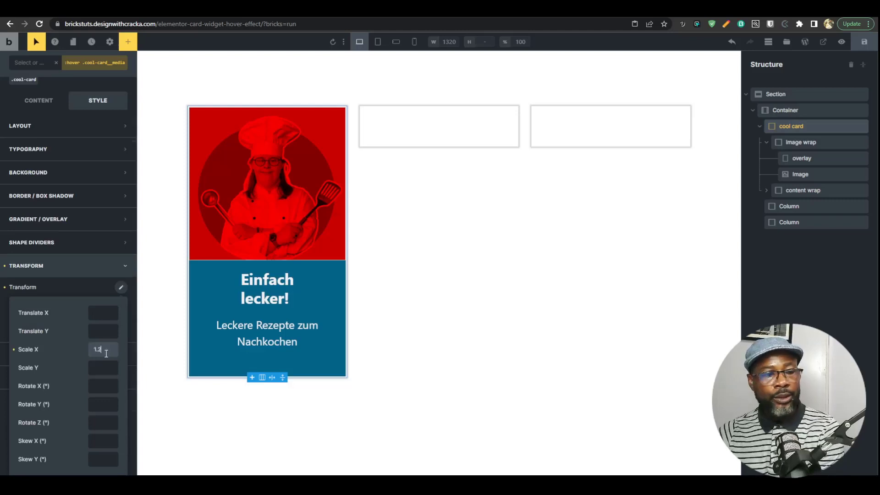
{"action": "left_click", "coordinate": [104, 368]}
{"action": "type", "text": "1.2"}
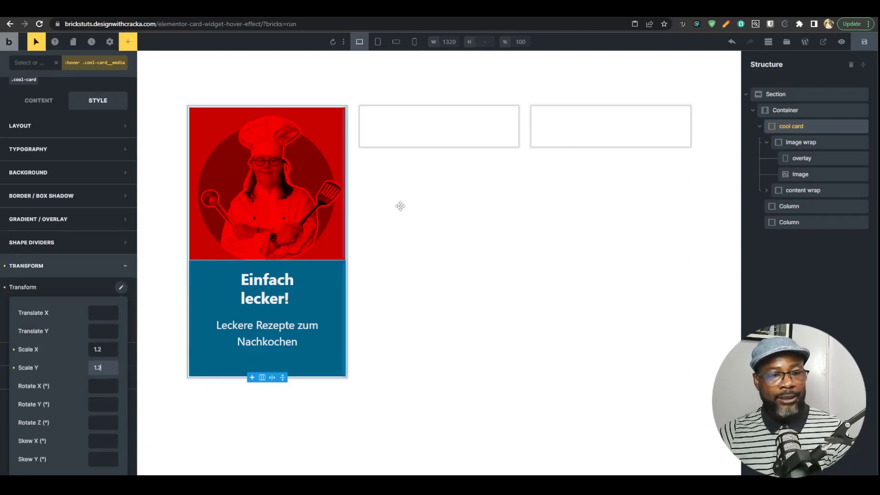
Save the page and test the image's hover zoom in the front-end preview, then return to the Bricks editor
{"action": "left_click", "coordinate": [865, 42]}
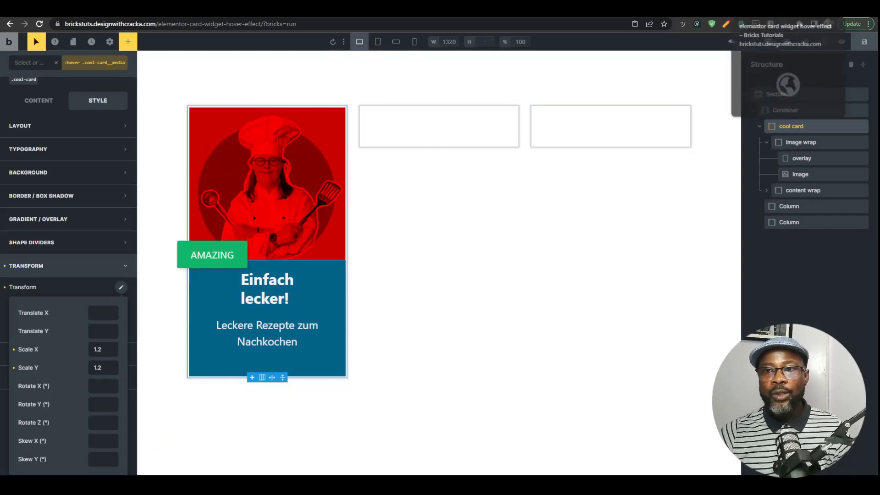
{"action": "left_click", "coordinate": [757, 8]}
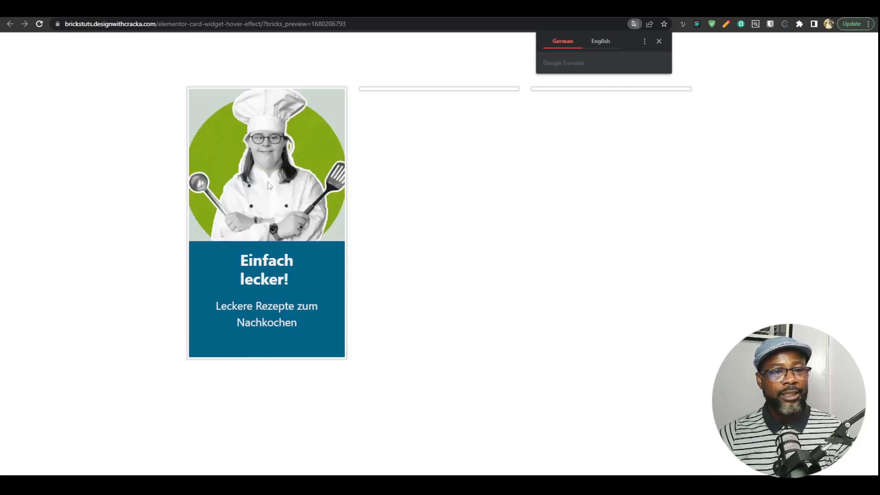
{"action": "left_click", "coordinate": [659, 41]}
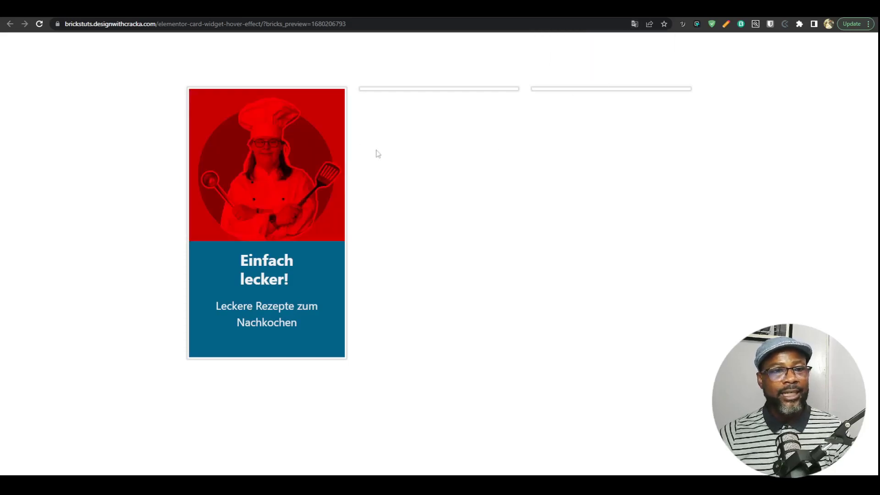
{"action": "key", "text": "ctrl+shift+Tab"}
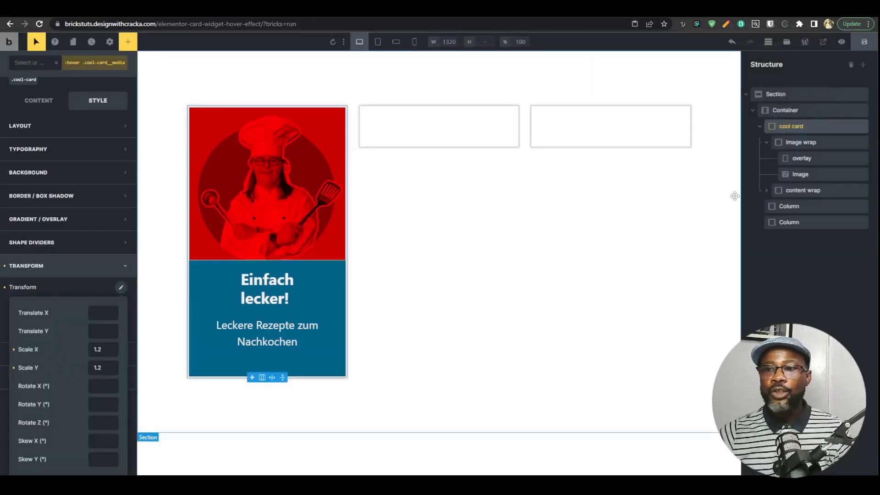
Set the overlay element's z-index to 5 in its layout positioning
{"action": "left_click", "coordinate": [798, 160]}
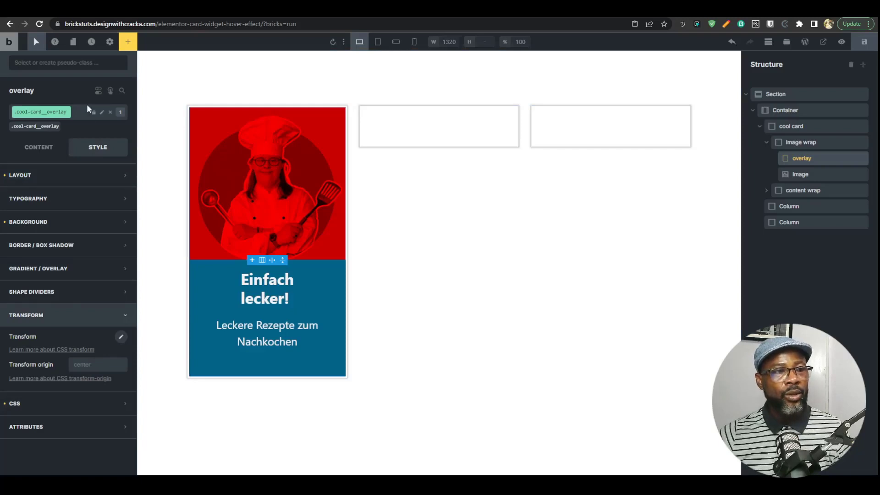
{"action": "left_click", "coordinate": [90, 179]}
{"action": "scroll", "coordinate": [93, 275], "scroll_direction": "down", "scroll_amount": 7}
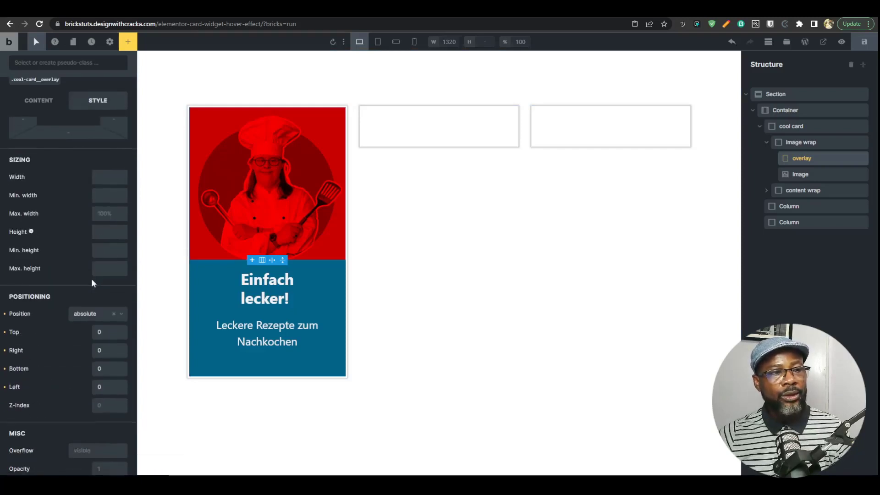
{"action": "left_click", "coordinate": [108, 271]}
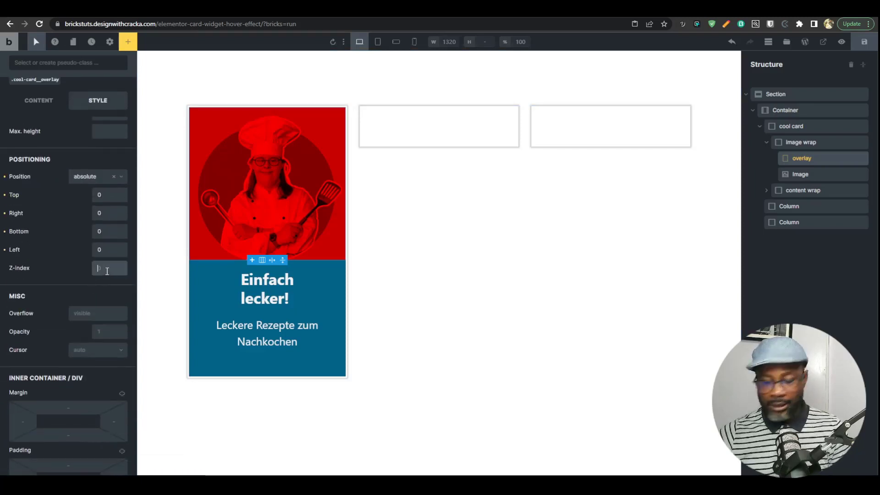
{"action": "type", "text": "5"}
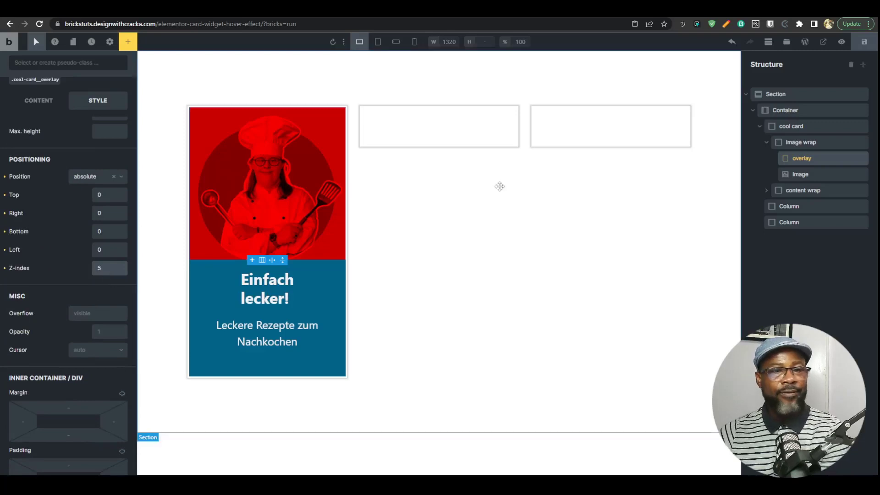
Save the page, retest the card's hover effect in the front-end preview, and compare it with the kokobe.tv cards
{"action": "left_click", "coordinate": [802, 174]}
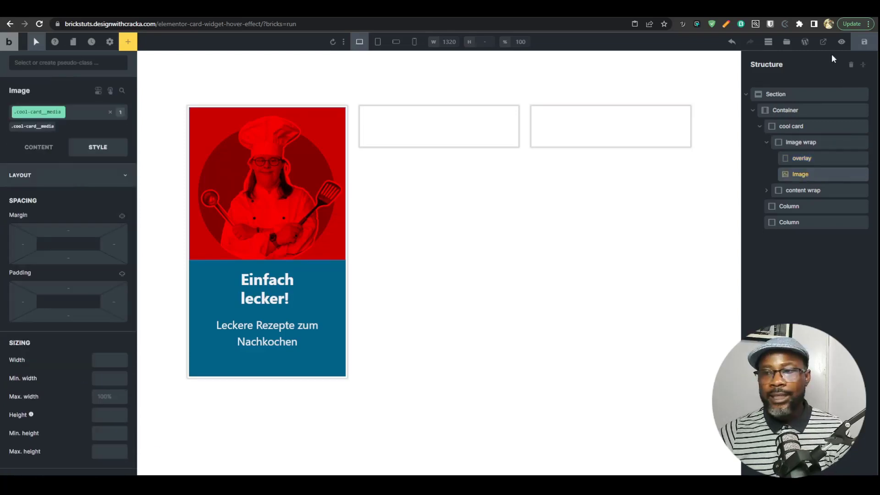
{"action": "left_click", "coordinate": [865, 43]}
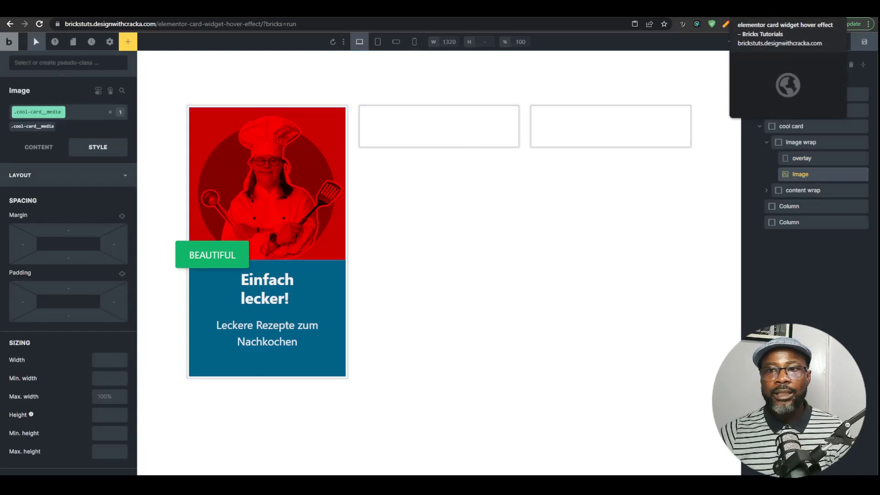
{"action": "left_click", "coordinate": [779, 8]}
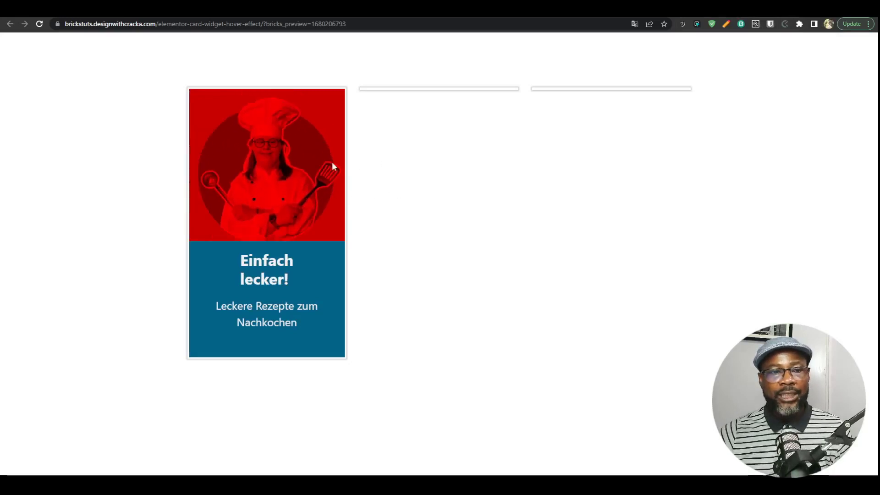
{"action": "left_click", "coordinate": [739, 10]}
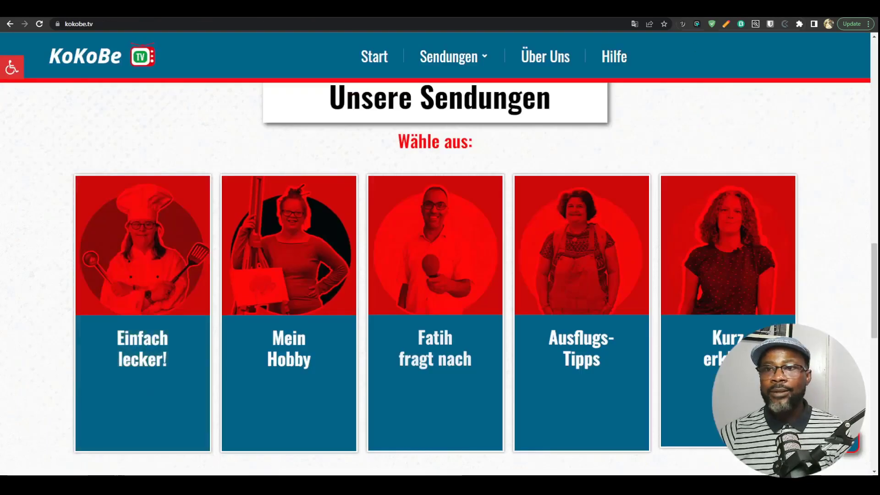
Return to the Bricks editor and set the CSS transition of the cool card's image, class .cool-card__media, to 0.4s
{"action": "left_click", "coordinate": [655, 10]}
{"action": "left_click", "coordinate": [573, 10]}
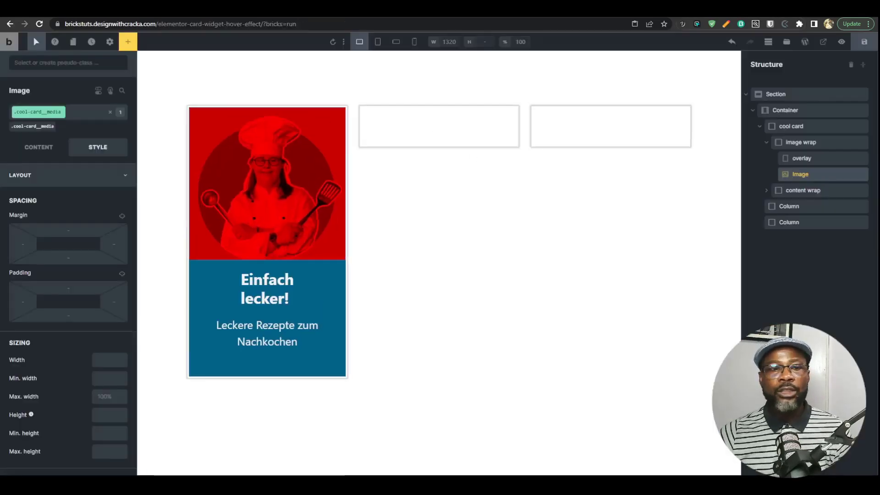
{"action": "left_click", "coordinate": [63, 179]}
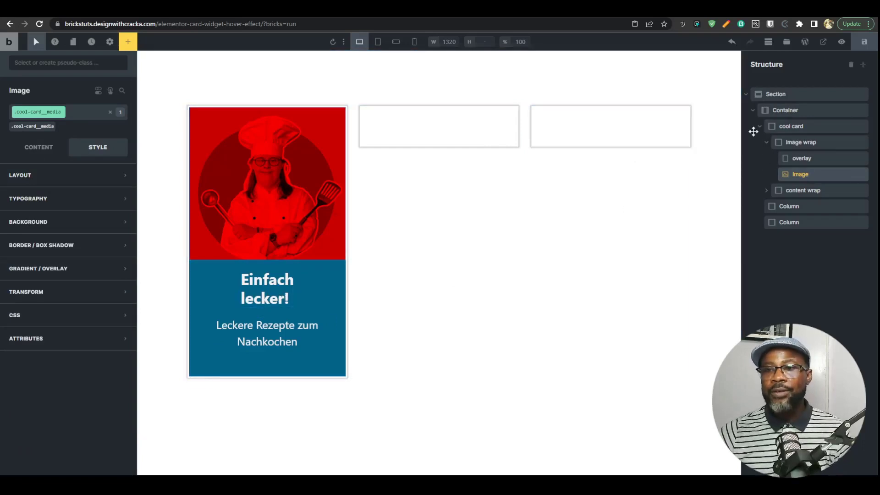
{"action": "left_click", "coordinate": [793, 126]}
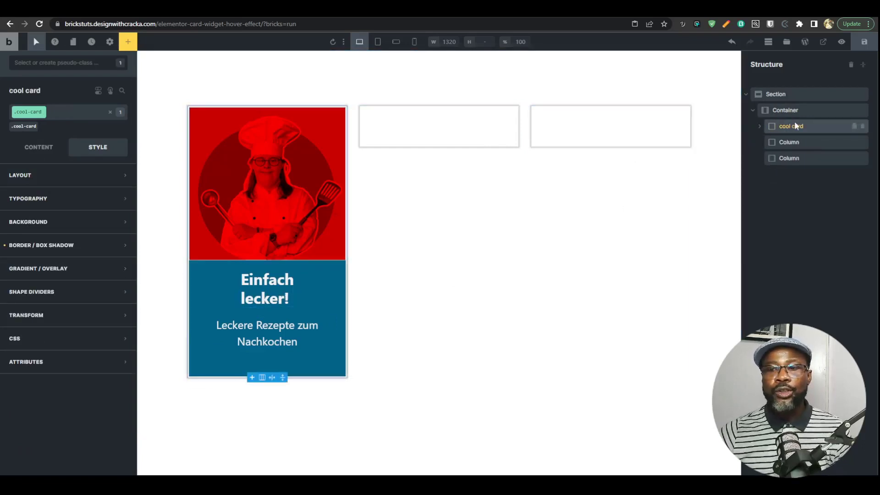
{"action": "left_click", "coordinate": [760, 128]}
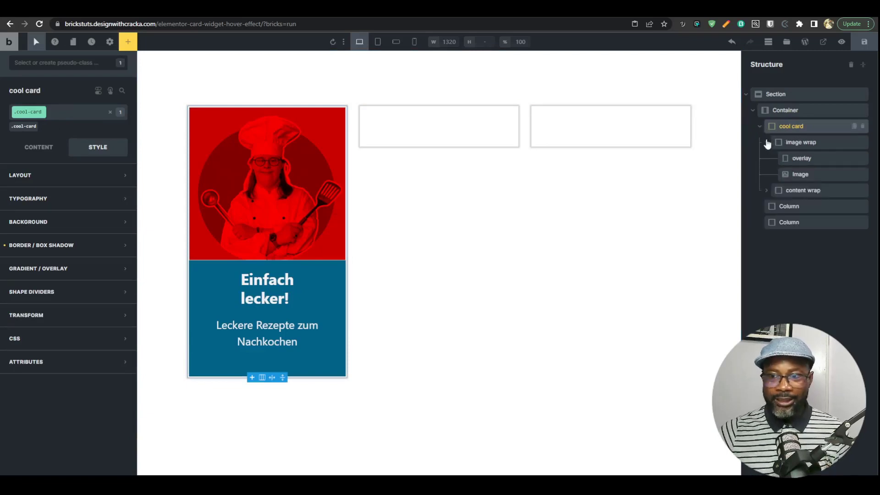
{"action": "left_click", "coordinate": [797, 174]}
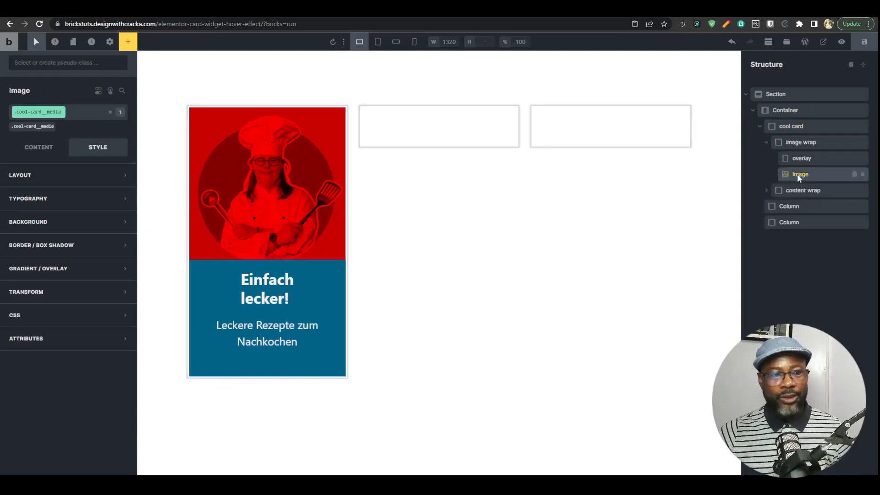
{"action": "left_click", "coordinate": [122, 91]}
{"action": "type", "text": "tra"}
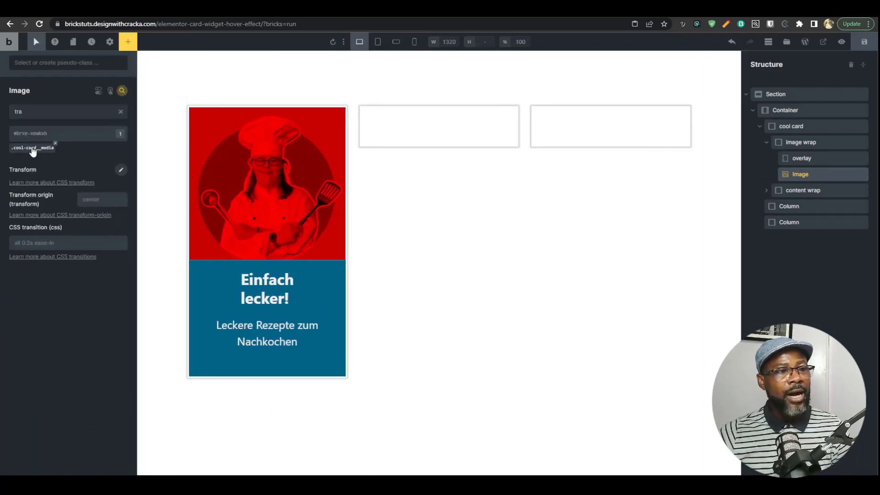
{"action": "left_click", "coordinate": [51, 239]}
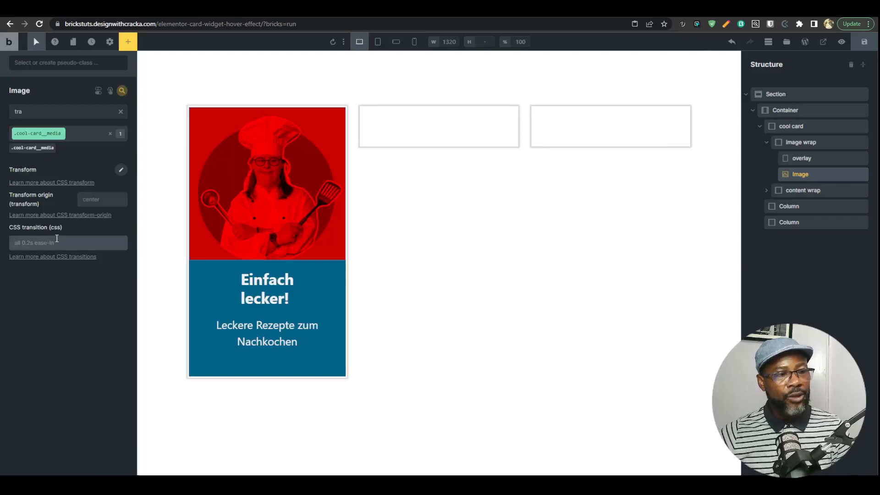
{"action": "type", "text": "0.4s"}
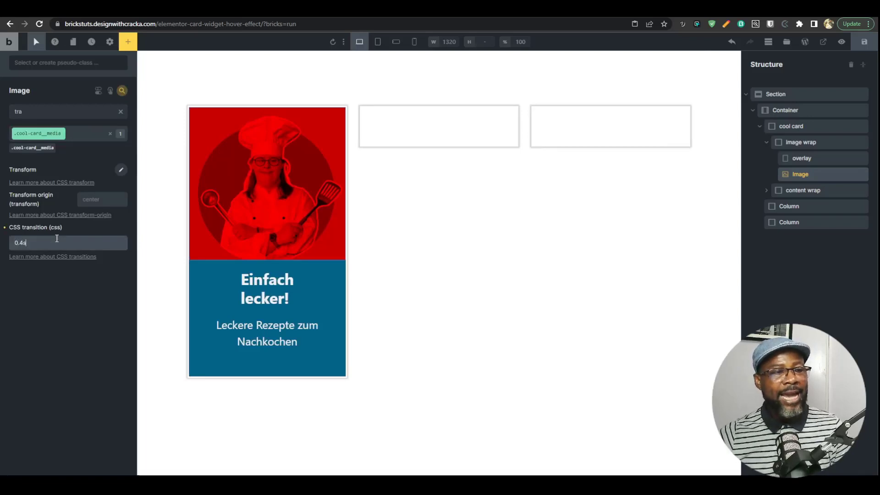
Save the page, reload the front-end preview to test the image's hover zoom, and return to the Bricks editor
{"action": "left_click", "coordinate": [864, 42]}
{"action": "left_click", "coordinate": [764, 11]}
{"action": "key", "text": "ctrl+r"}
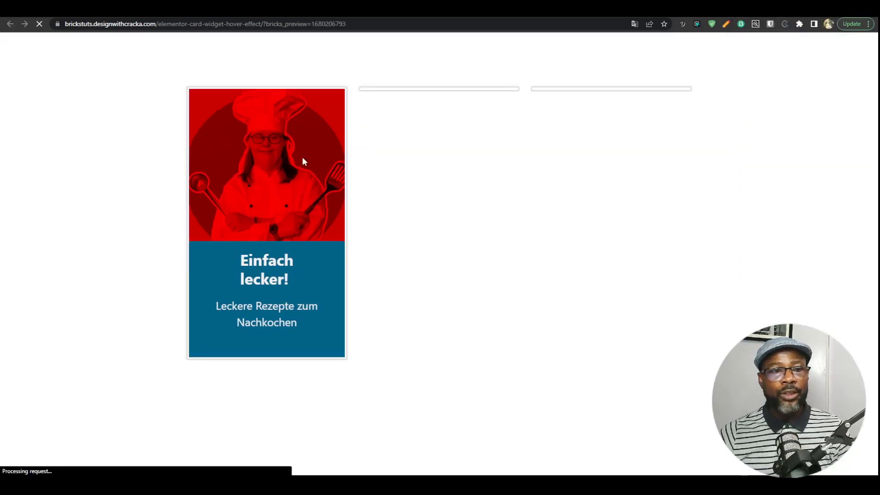
{"action": "left_click", "coordinate": [747, 10]}
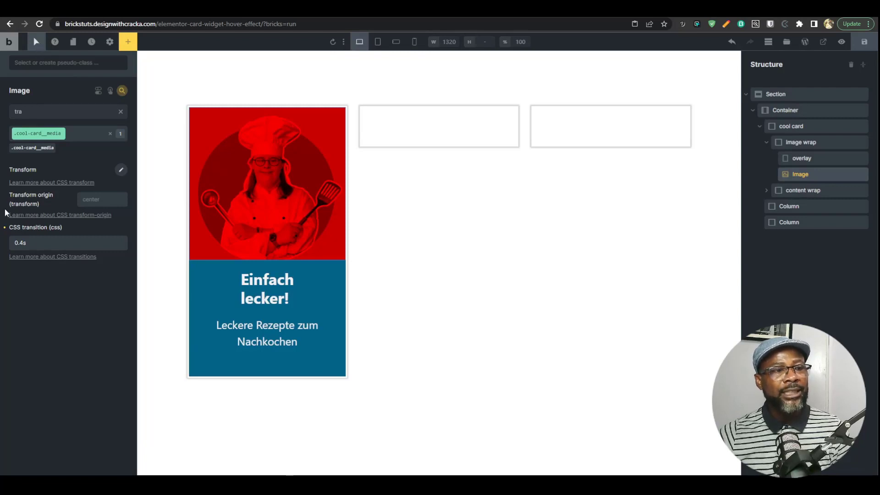
Clear the image's CSS transition, leave the pseudo-class states mode, and set the transition to 0.4s on .cool-card__media
{"action": "left_click", "coordinate": [4, 227]}
{"action": "left_click", "coordinate": [37, 43]}
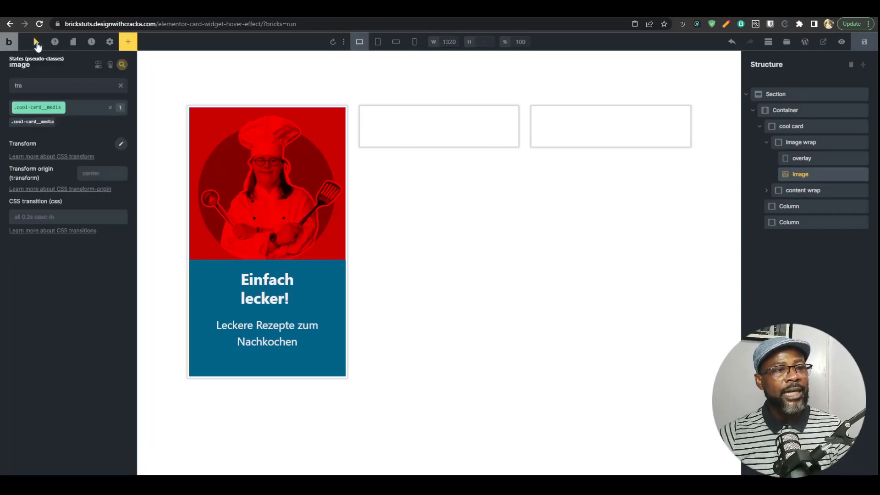
{"action": "left_click", "coordinate": [51, 216]}
{"action": "type", "text": "0.4s"}
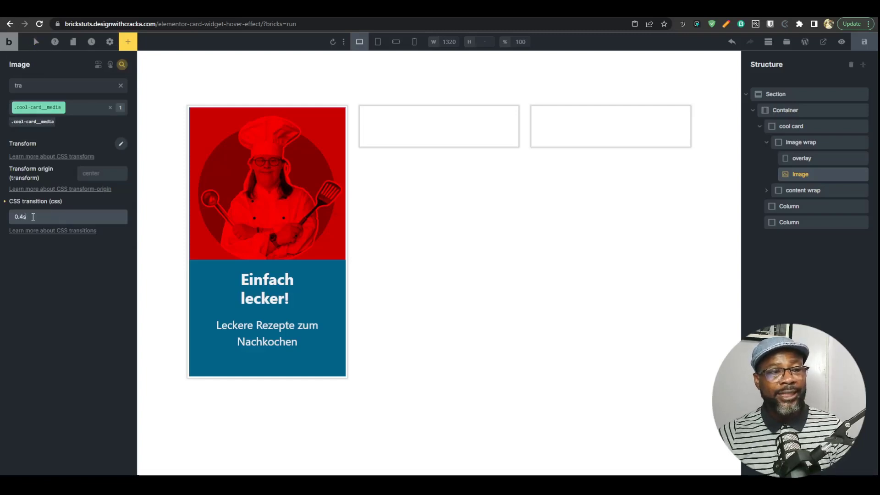
Save the page and retest the card's hover zoom in the front-end preview, dismissing the translation popup
{"action": "left_click", "coordinate": [864, 45]}
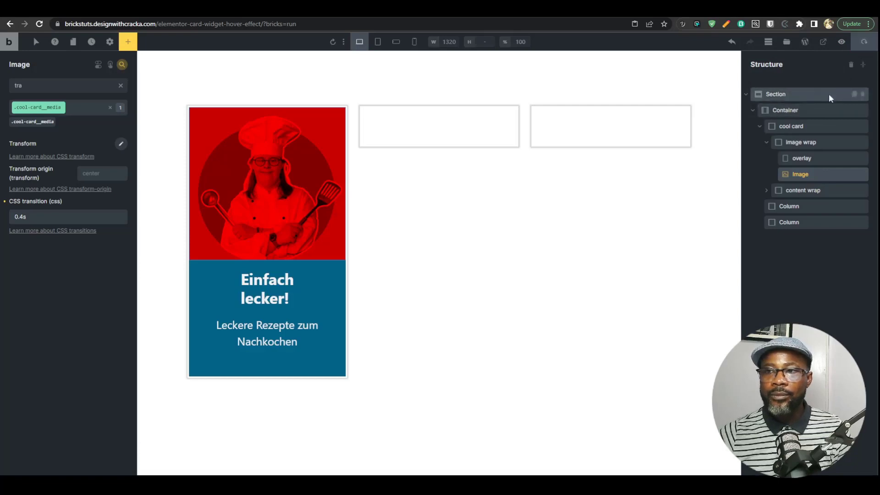
{"action": "left_click", "coordinate": [740, 18]}
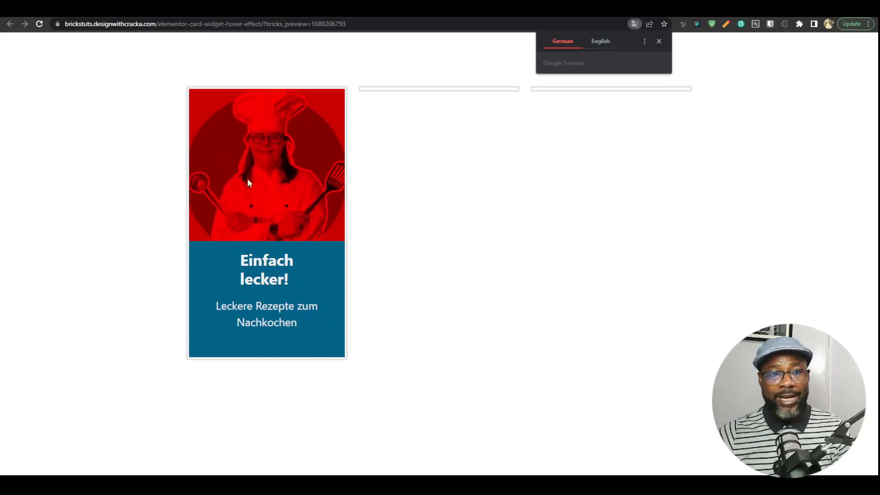
{"action": "left_click", "coordinate": [659, 41]}
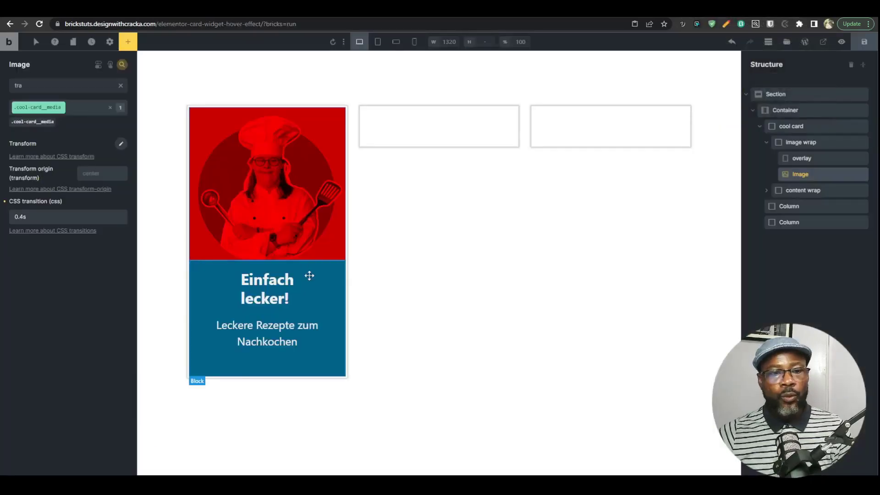
Copy the overlay element's class name, cool-card__overlay
{"action": "left_click", "coordinate": [809, 161]}
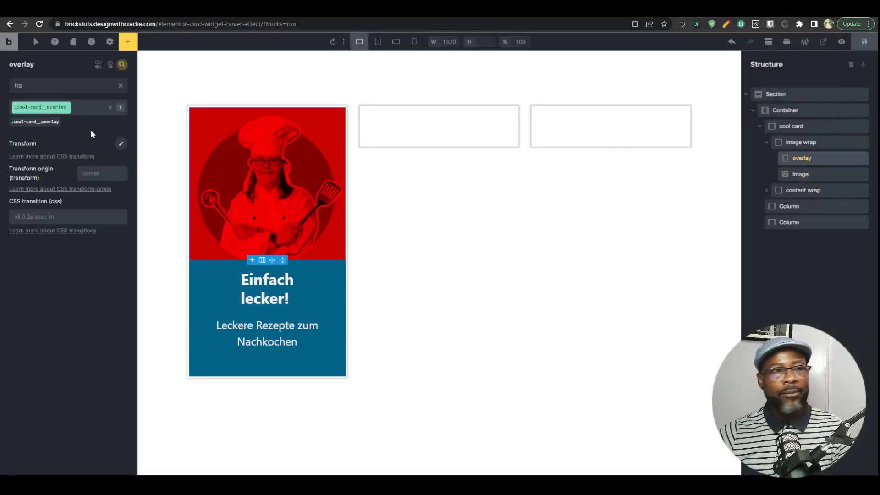
{"action": "left_click", "coordinate": [99, 110]}
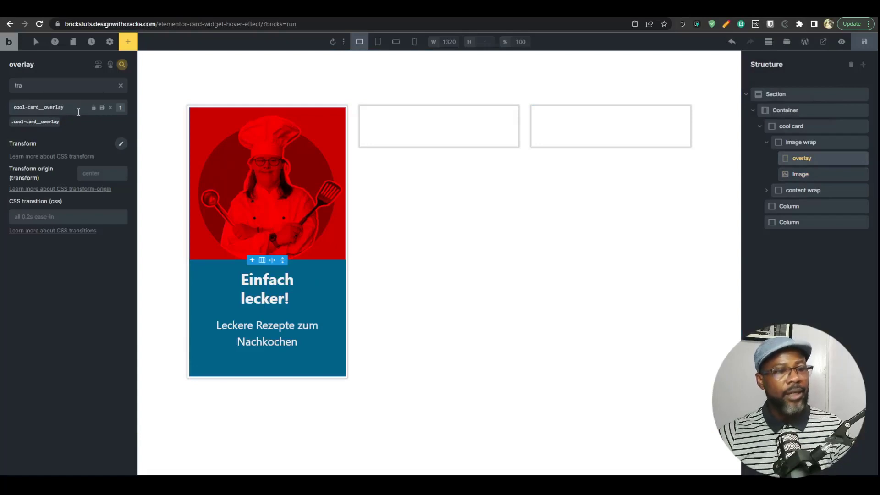
{"action": "triple_click", "coordinate": [79, 113]}
{"action": "key", "text": "ctrl+c"}
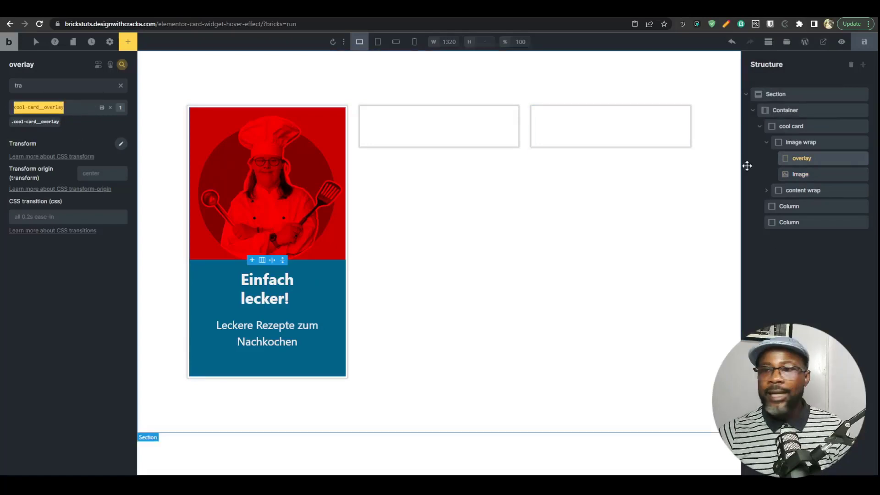
Create the pseudo-class state ":hover .cool-card__overlay" on the cool card element
{"action": "left_click", "coordinate": [802, 126]}
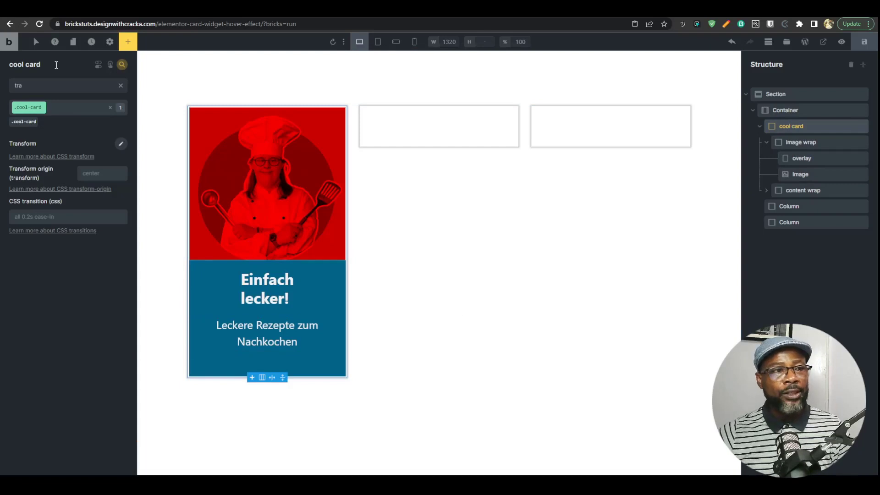
{"action": "left_click", "coordinate": [44, 42]}
{"action": "left_click", "coordinate": [56, 63]}
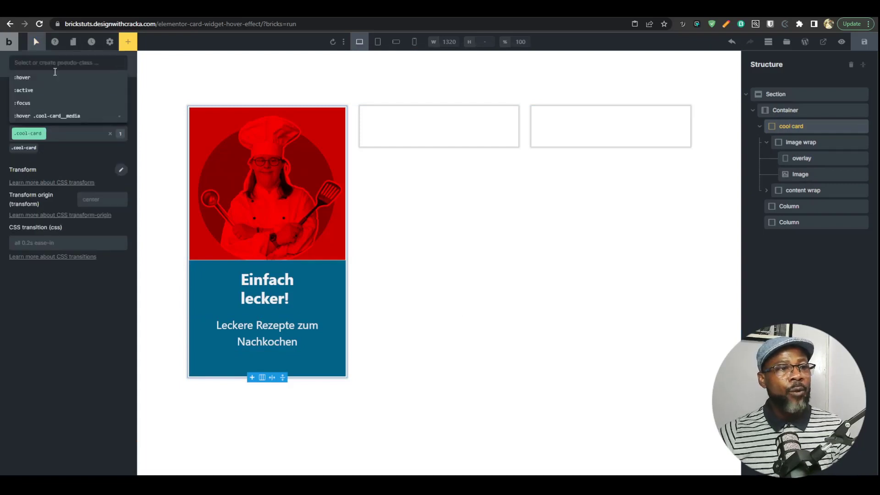
{"action": "left_click", "coordinate": [42, 61]}
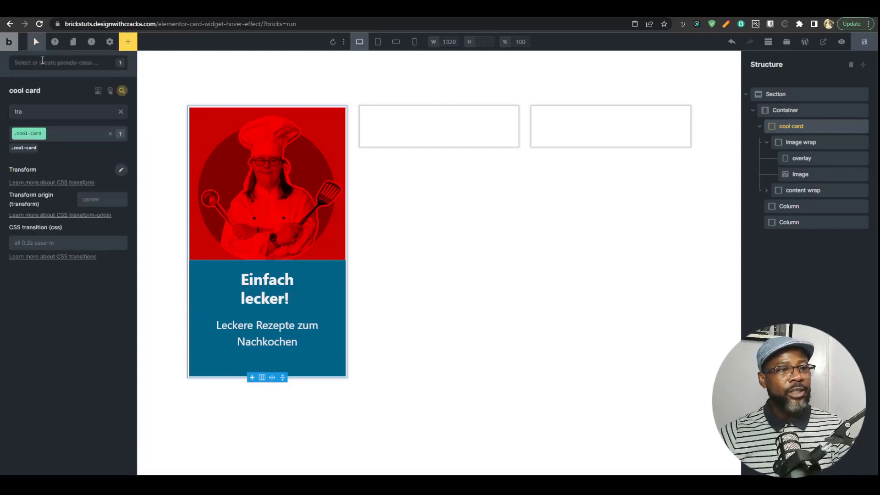
{"action": "type", "text": ":hover"}
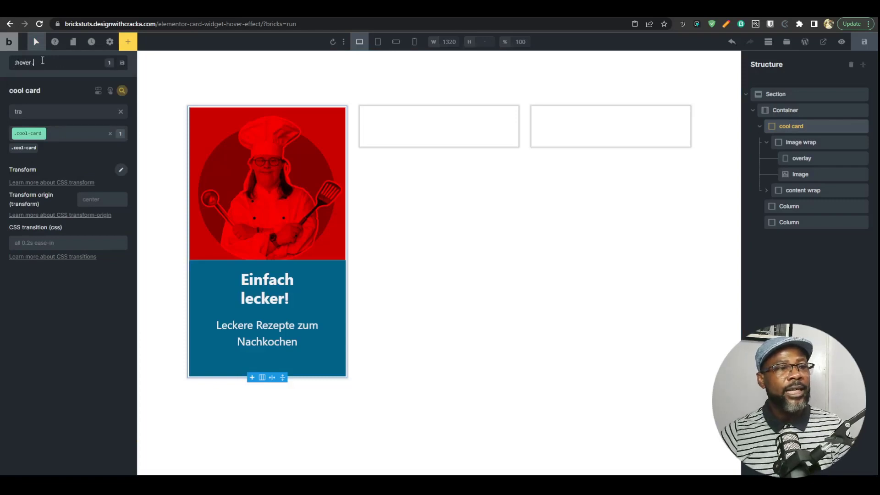
{"action": "type", "text": " ."}
{"action": "key", "text": "ctrl+v"}
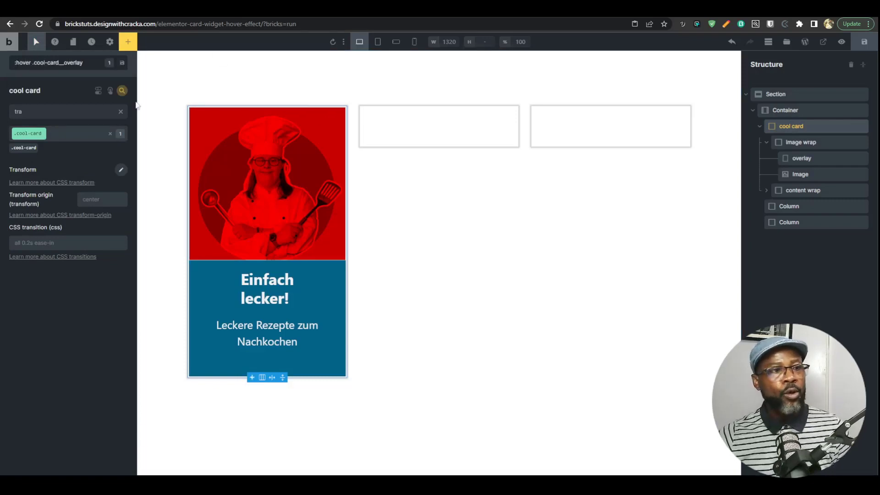
{"action": "key", "text": "Return"}
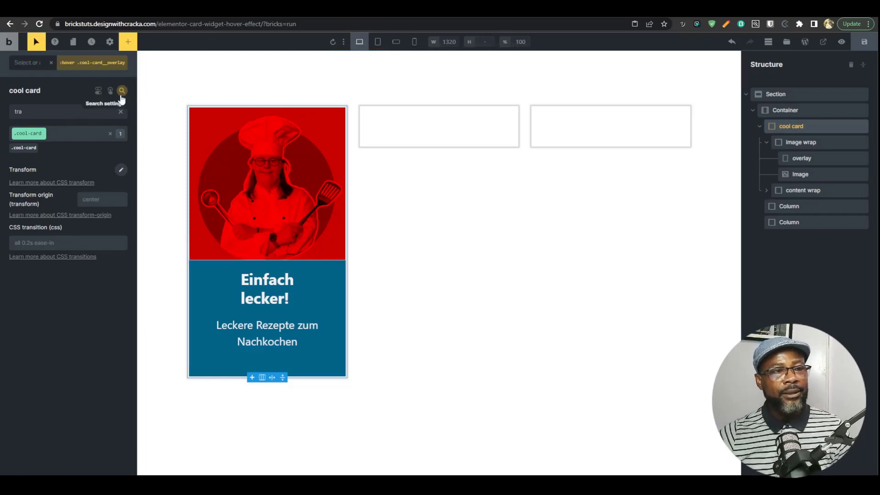
Start editing the settings search term for the cool card's ":hover .cool-card__overlay" state
{"action": "double_click", "coordinate": [98, 112]}
{"action": "left_click", "coordinate": [98, 112]}
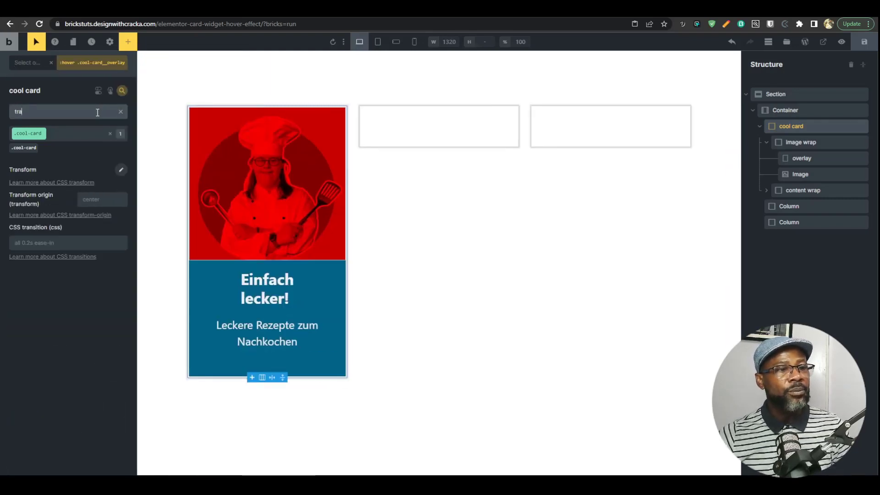
Set the opacity to 0 for the cool card's :hover .cool-card__overlay state
{"action": "key", "text": "BackSpace"}
{"action": "key", "text": "BackSpace"}
{"action": "key", "text": "BackSpace"}
{"action": "type", "text": "opac"}
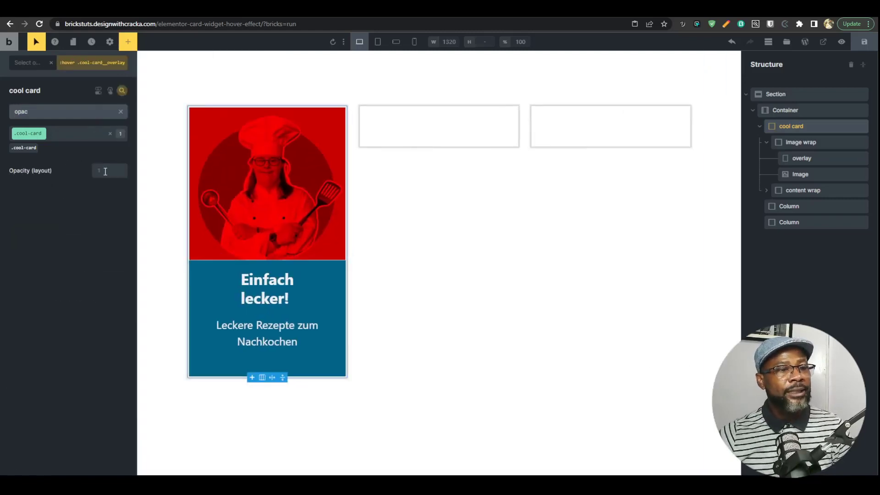
{"action": "left_click", "coordinate": [105, 172]}
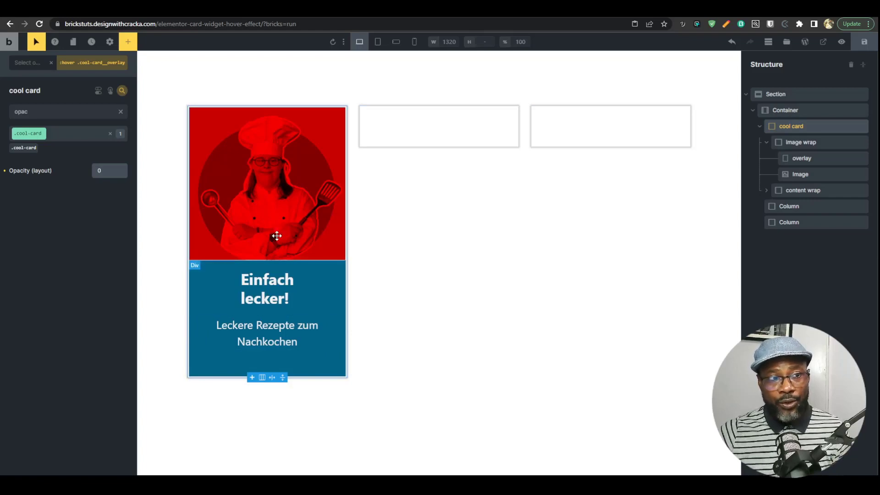
Save the page and check the card's overlay hover effect in the front-end preview
{"action": "left_click", "coordinate": [864, 41]}
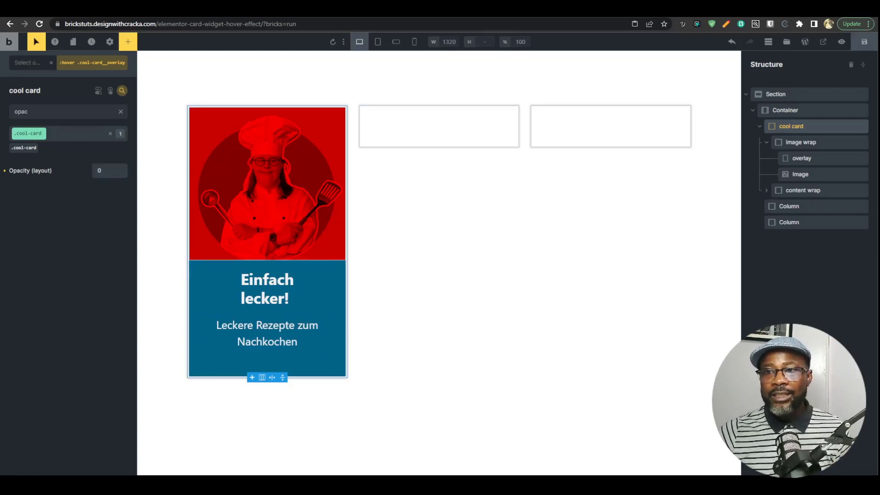
{"action": "left_click", "coordinate": [842, 42]}
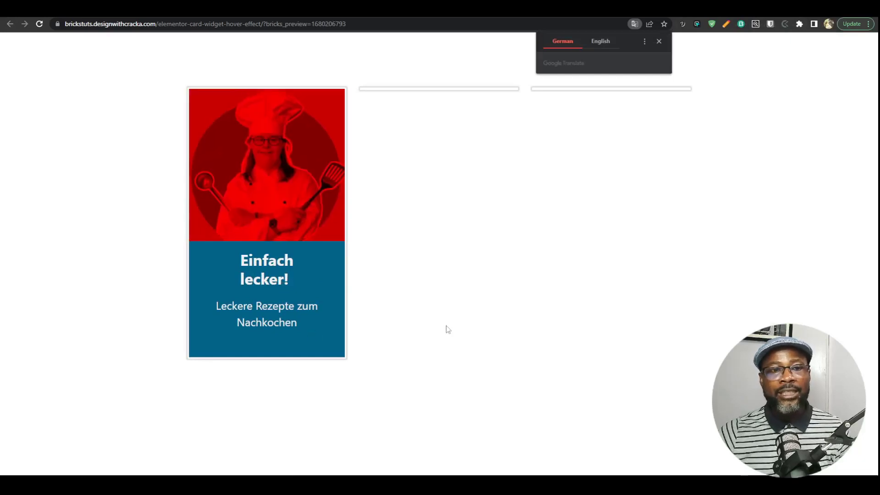
{"action": "left_click", "coordinate": [739, 9]}
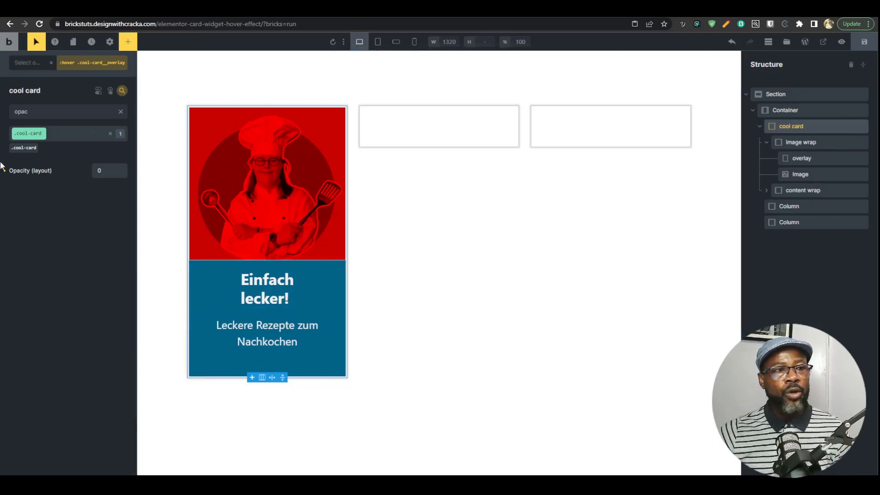
Leave the card's hover state with the control search cleared, and open the site's Theme Styles
{"action": "left_click", "coordinate": [37, 41]}
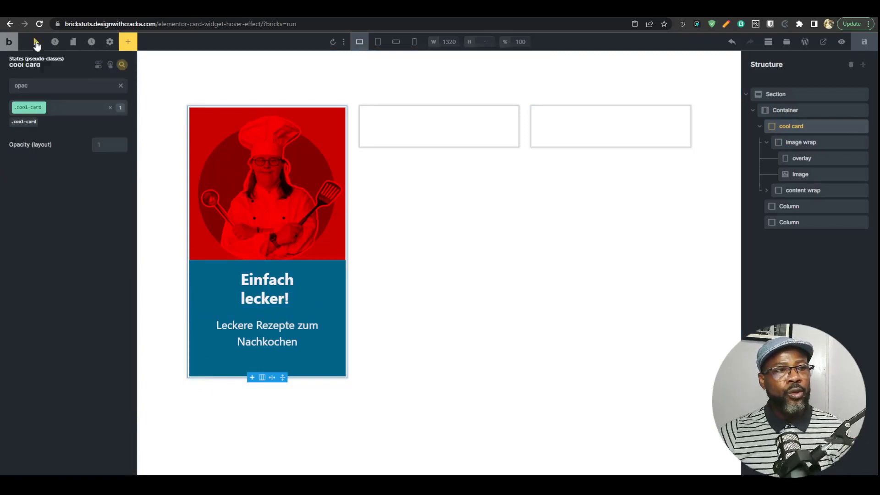
{"action": "left_click", "coordinate": [122, 65]}
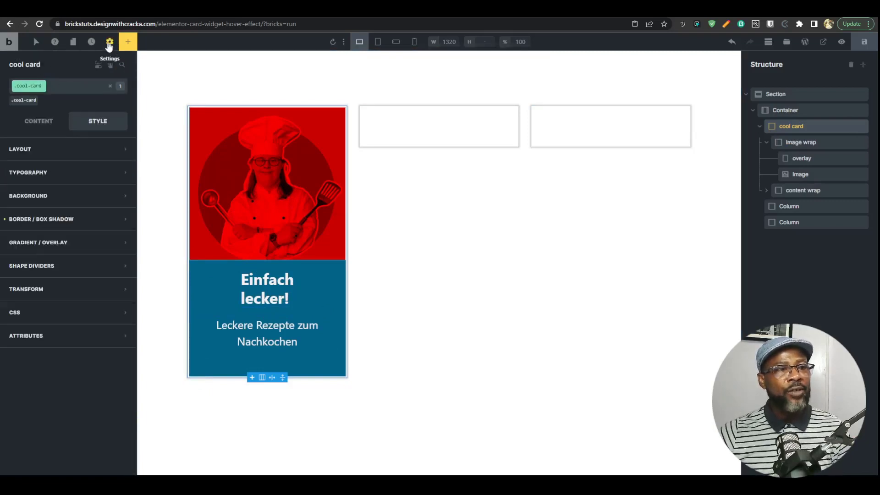
{"action": "left_click", "coordinate": [109, 42]}
{"action": "left_click", "coordinate": [74, 84]}
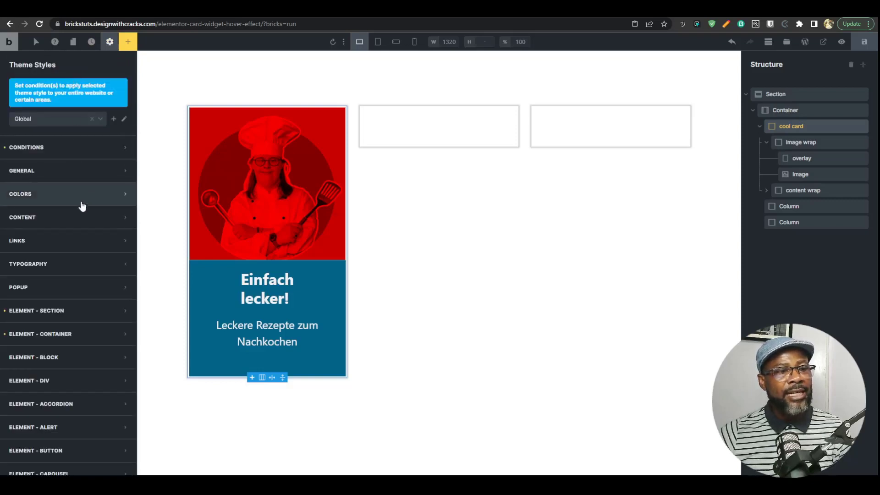
Examine the Global theme style's General, Colors and Content groups and its list of element groups
{"action": "scroll", "coordinate": [83, 220], "scroll_direction": "down", "scroll_amount": 7}
{"action": "scroll", "coordinate": [89, 257], "scroll_direction": "up", "scroll_amount": 6}
{"action": "scroll", "coordinate": [91, 257], "scroll_direction": "up", "scroll_amount": 1}
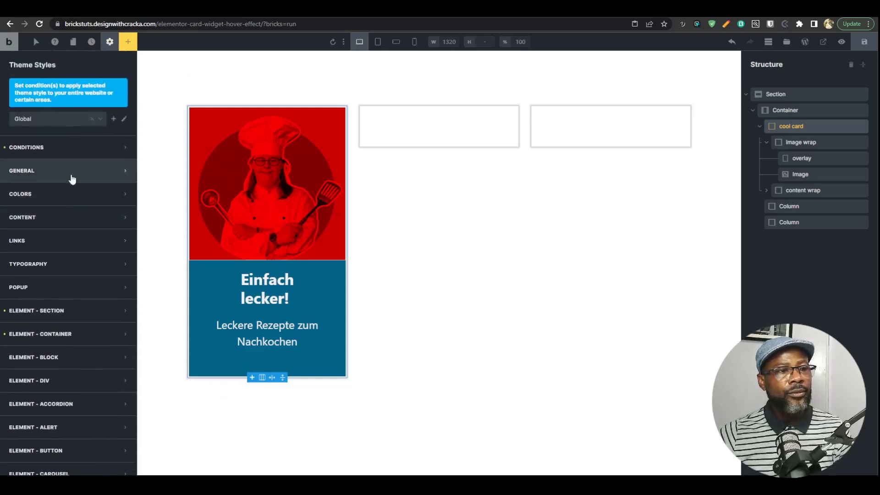
{"action": "left_click", "coordinate": [74, 174]}
{"action": "scroll", "coordinate": [81, 274], "scroll_direction": "down", "scroll_amount": 3}
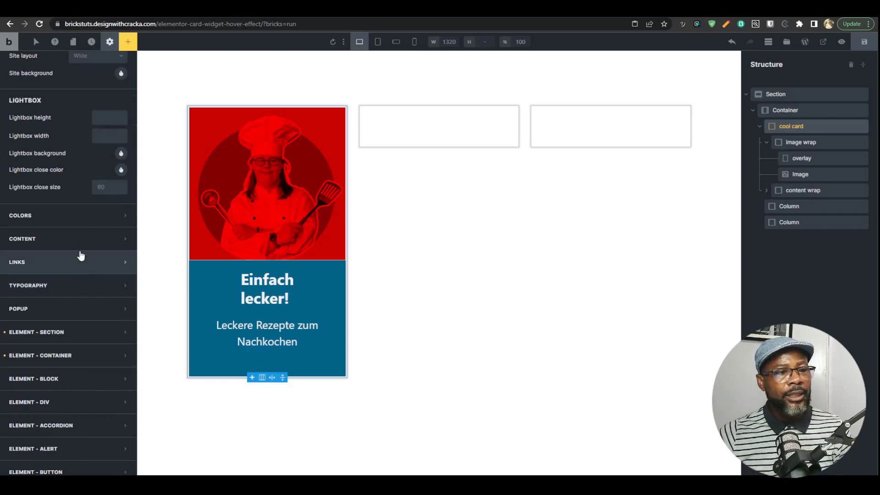
{"action": "scroll", "coordinate": [77, 253], "scroll_direction": "up", "scroll_amount": 3}
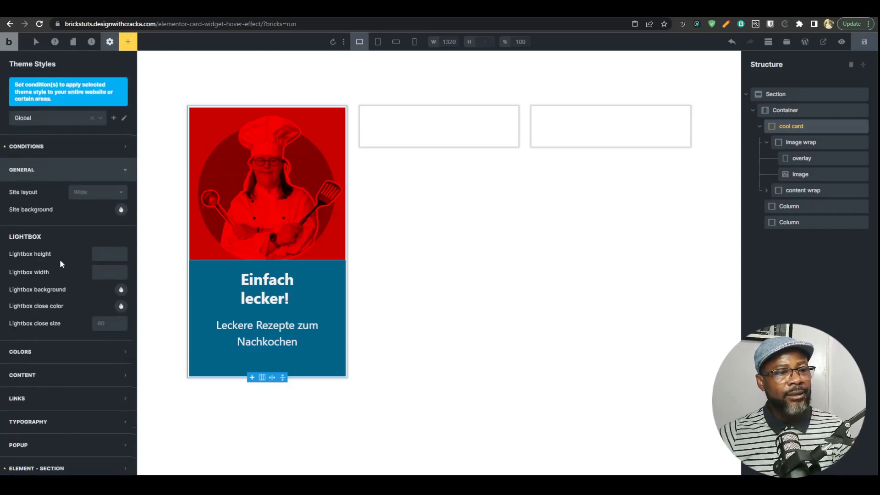
{"action": "scroll", "coordinate": [67, 261], "scroll_direction": "down", "scroll_amount": 3}
{"action": "scroll", "coordinate": [87, 270], "scroll_direction": "down", "scroll_amount": 1}
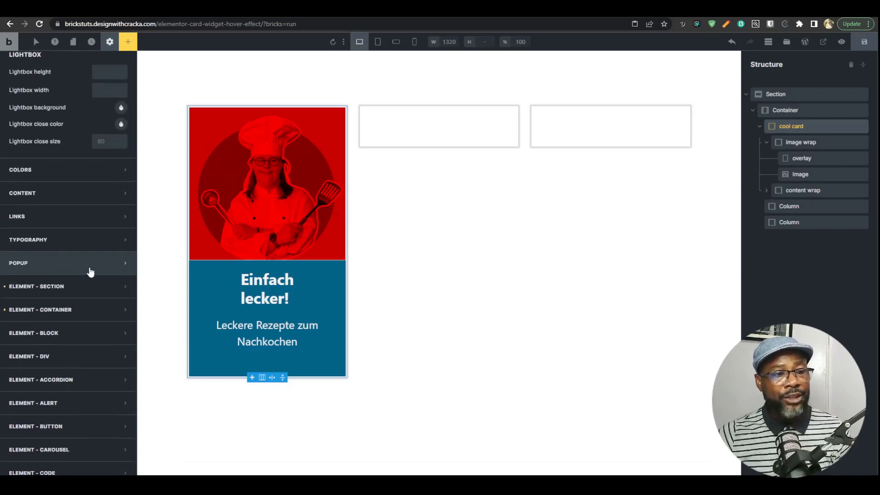
{"action": "scroll", "coordinate": [89, 269], "scroll_direction": "up", "scroll_amount": 4}
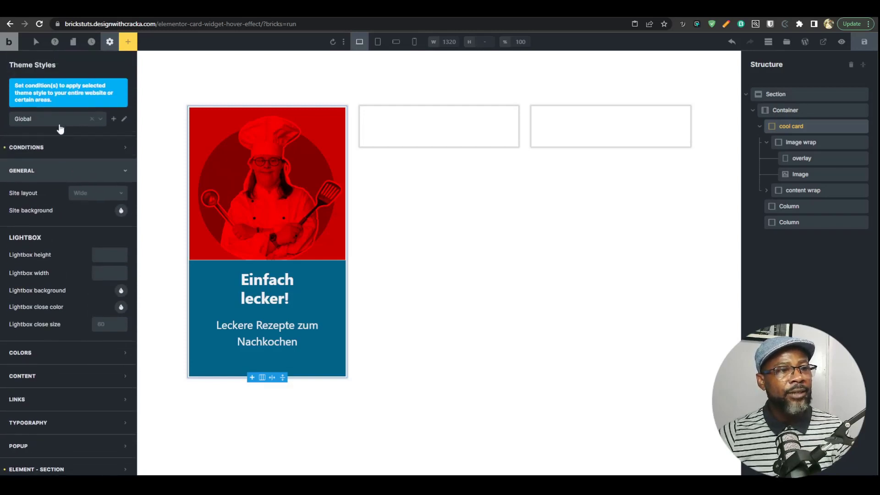
{"action": "left_click", "coordinate": [54, 171]}
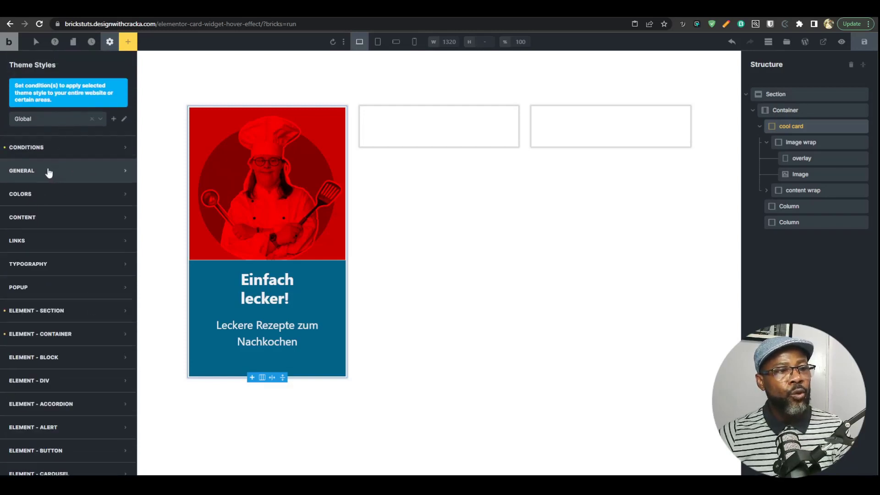
{"action": "scroll", "coordinate": [68, 252], "scroll_direction": "down", "scroll_amount": 5}
{"action": "scroll", "coordinate": [71, 252], "scroll_direction": "up", "scroll_amount": 6}
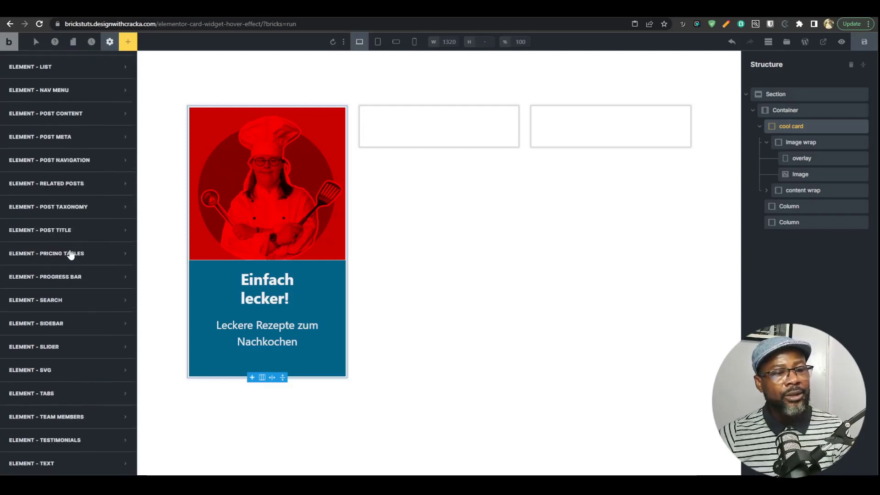
{"action": "left_click", "coordinate": [51, 172]}
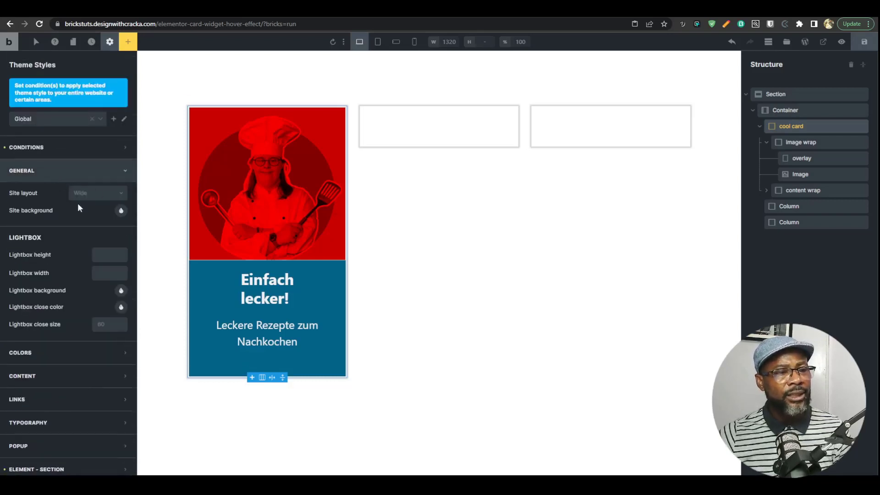
{"action": "scroll", "coordinate": [97, 221], "scroll_direction": "down", "scroll_amount": 1}
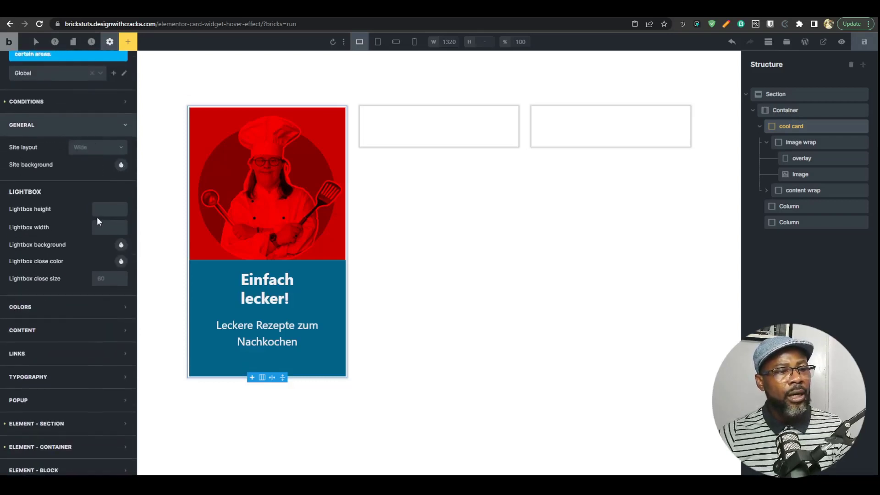
{"action": "scroll", "coordinate": [97, 221], "scroll_direction": "down", "scroll_amount": 2}
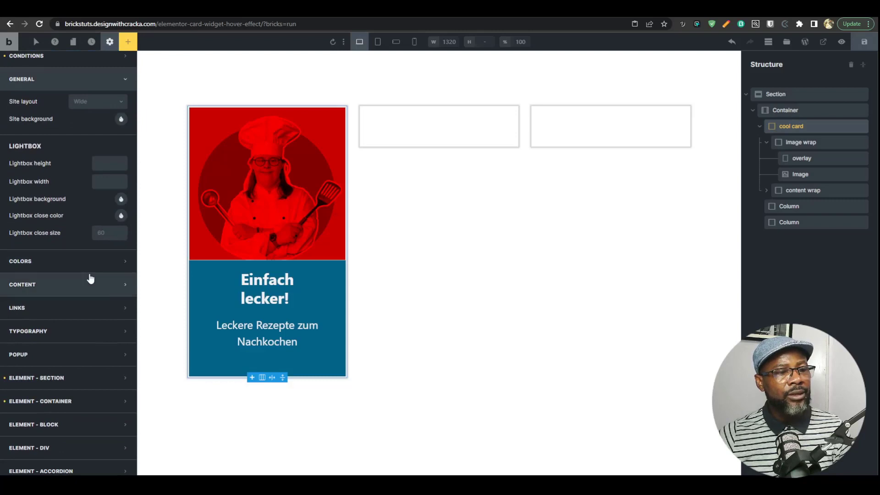
{"action": "left_click", "coordinate": [97, 216]}
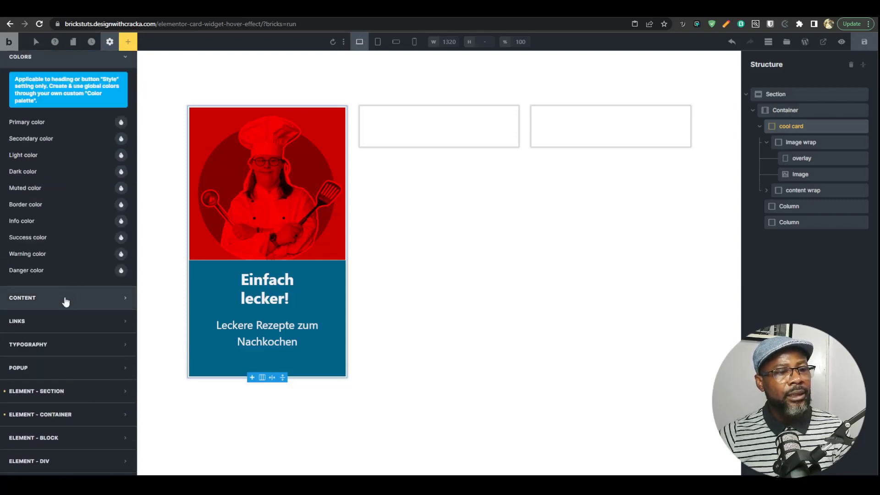
{"action": "left_click", "coordinate": [64, 299]}
{"action": "scroll", "coordinate": [71, 289], "scroll_direction": "up", "scroll_amount": 2}
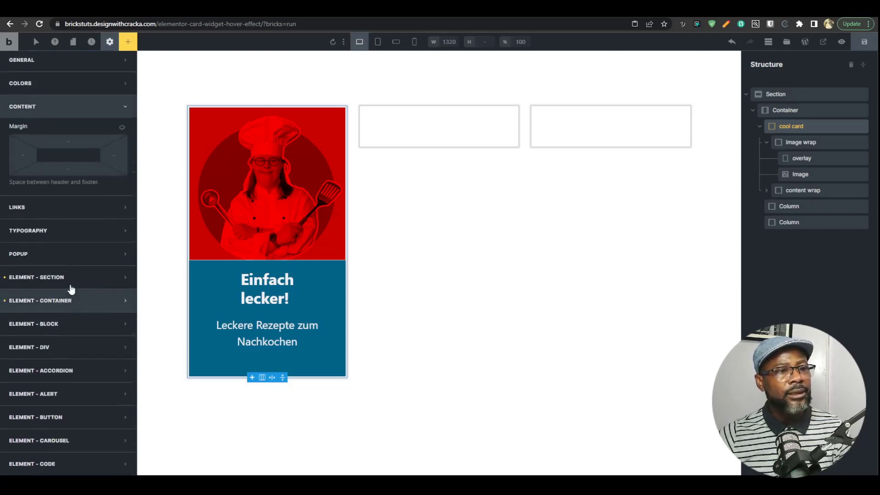
{"action": "scroll", "coordinate": [64, 229], "scroll_direction": "up", "scroll_amount": 1}
{"action": "scroll", "coordinate": [53, 197], "scroll_direction": "down", "scroll_amount": 3}
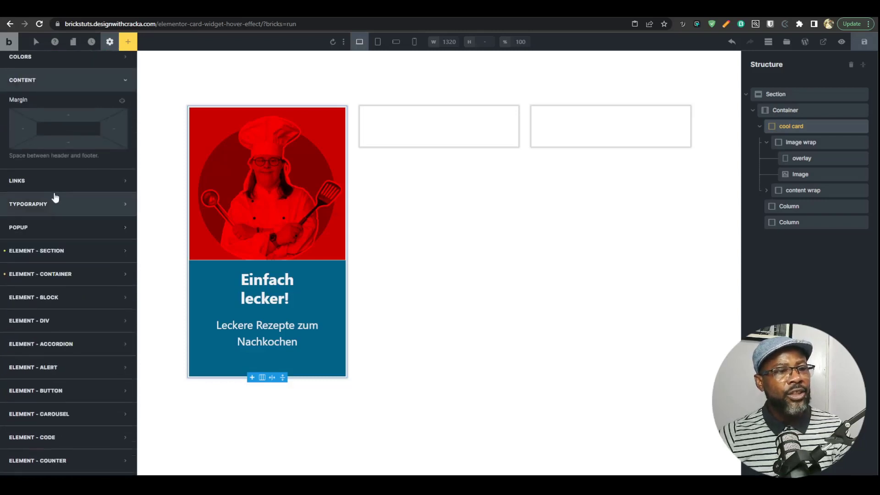
{"action": "scroll", "coordinate": [71, 270], "scroll_direction": "up", "scroll_amount": 3}
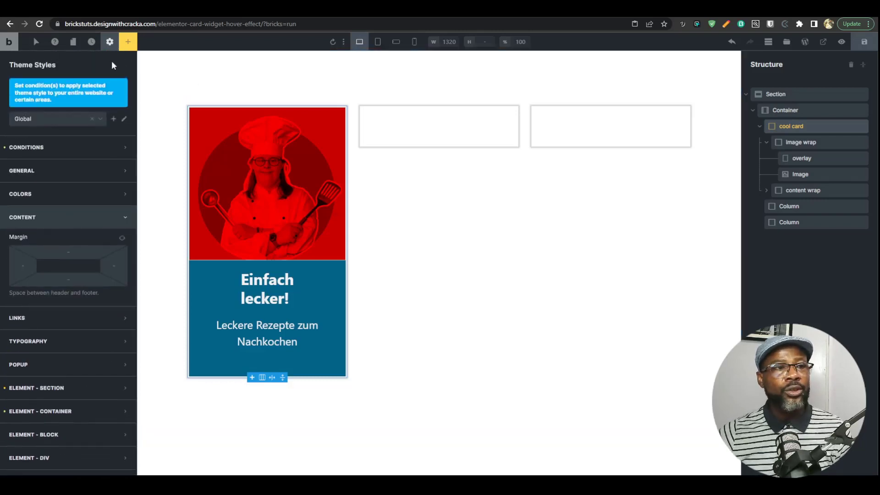
Add custom CSS to the cool card giving root * a transition of 0.4s, and look at the preview page
{"action": "left_click", "coordinate": [802, 125]}
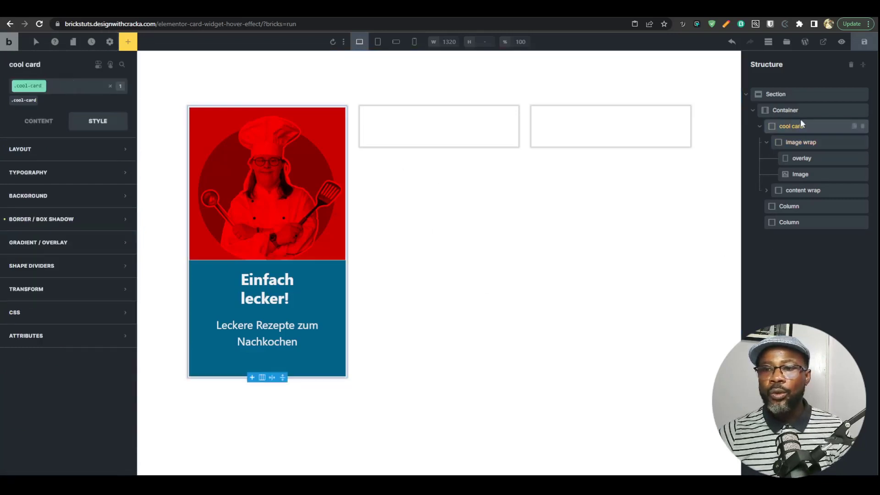
{"action": "left_click", "coordinate": [65, 313]}
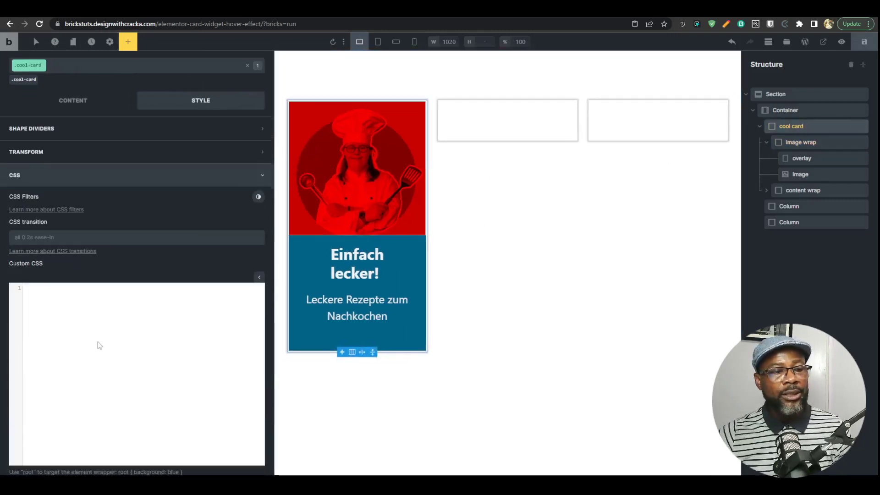
{"action": "type", "text": "root{  "}
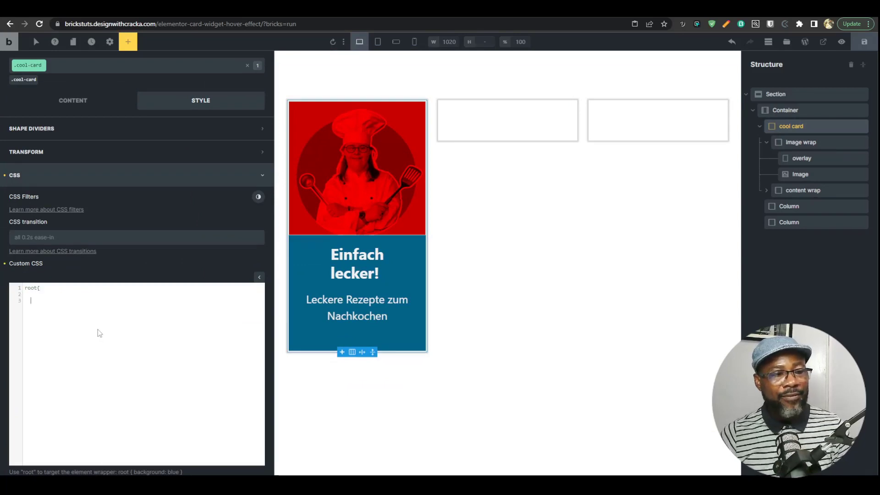
{"action": "type", "text": "}"}
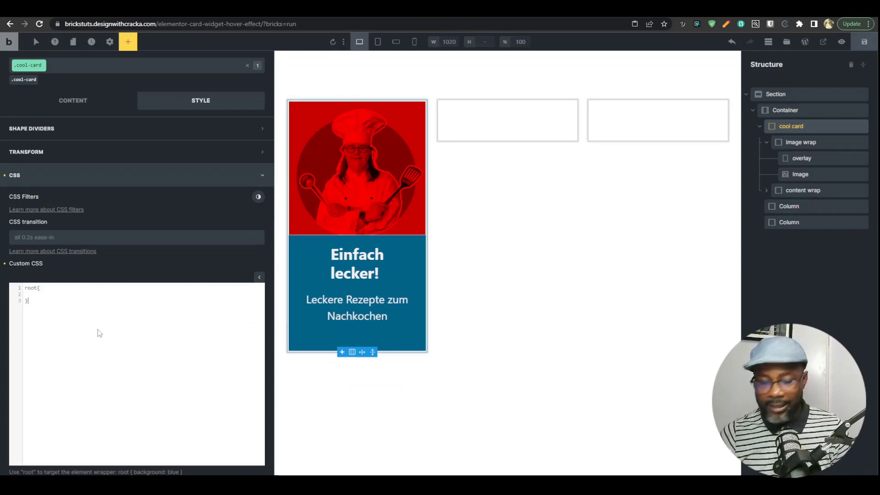
{"action": "left_click", "coordinate": [38, 288]}
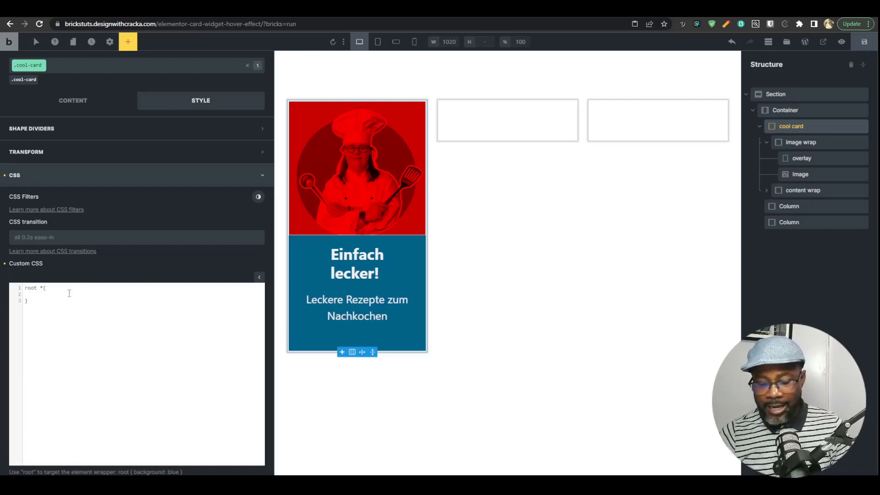
{"action": "type", "text": "transition:"}
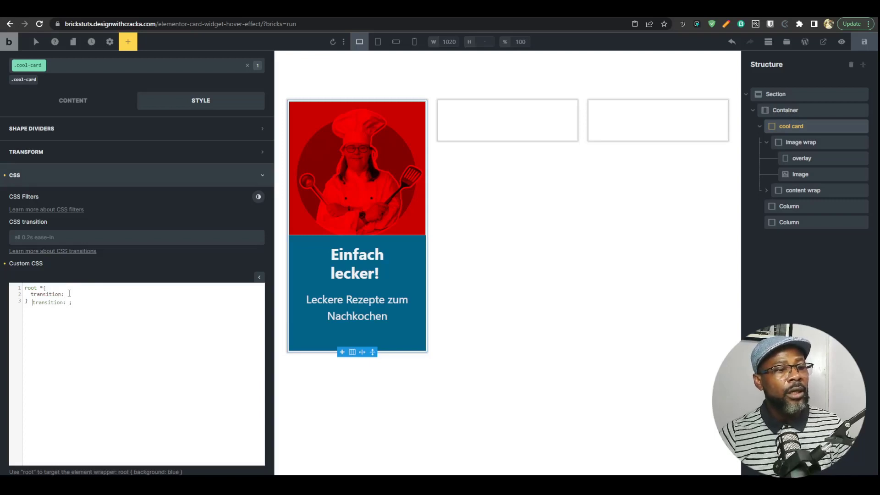
{"action": "left_click", "coordinate": [69, 293]}
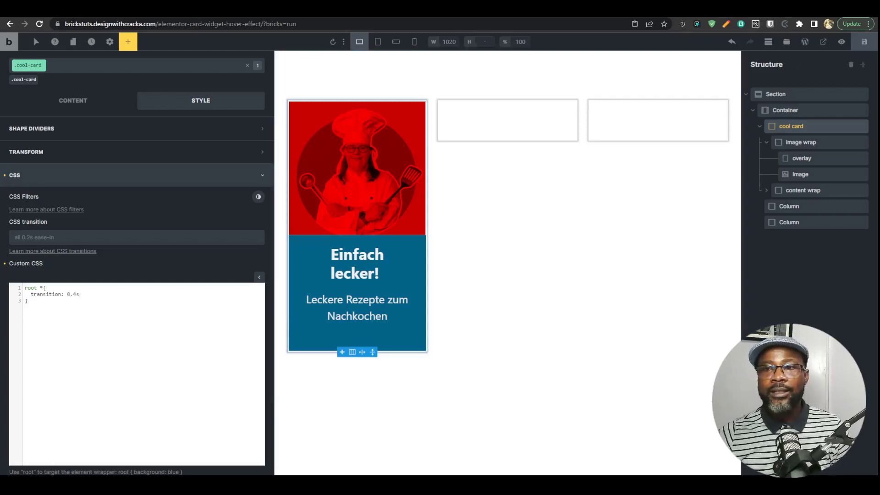
{"action": "left_click", "coordinate": [761, 10]}
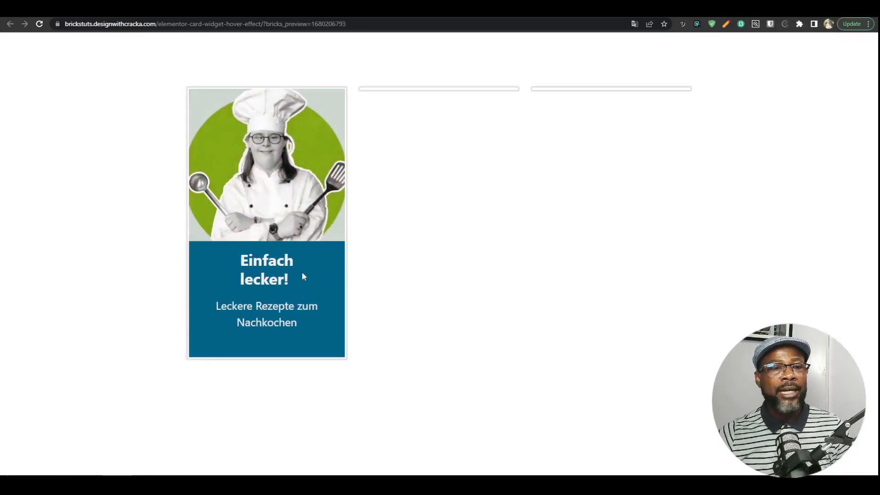
{"action": "left_click", "coordinate": [736, 10]}
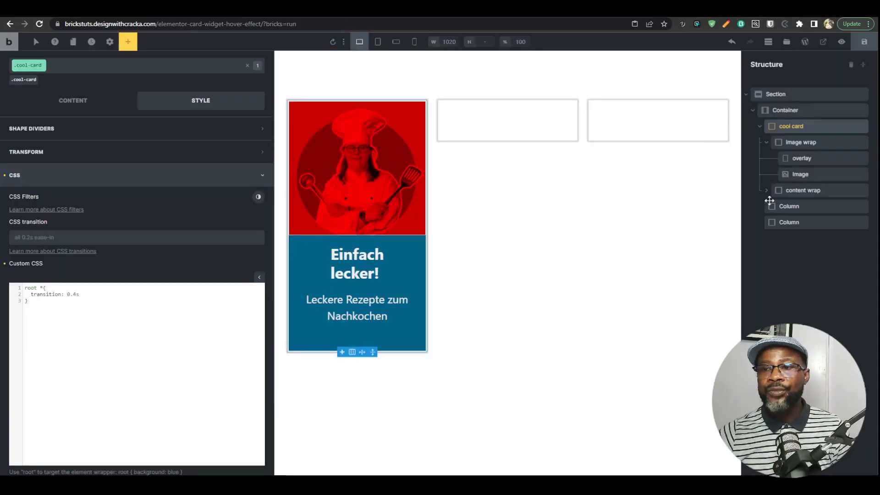
Remove the CSS transition value from the card's Image element
{"action": "left_click", "coordinate": [801, 174]}
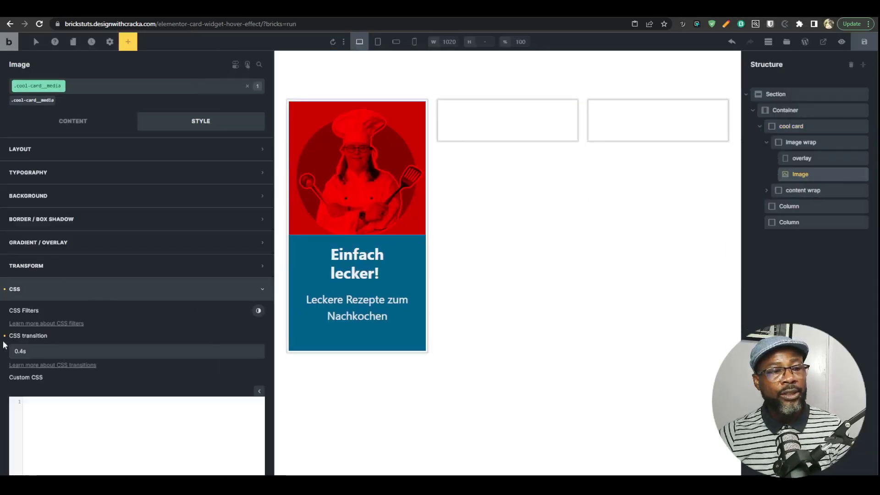
{"action": "left_click", "coordinate": [38, 350]}
{"action": "double_click", "coordinate": [40, 354]}
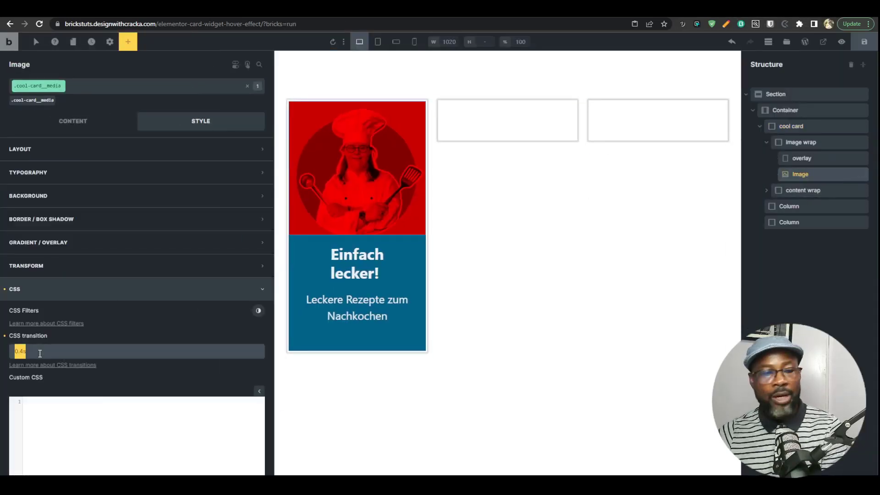
{"action": "key", "text": "BackSpace"}
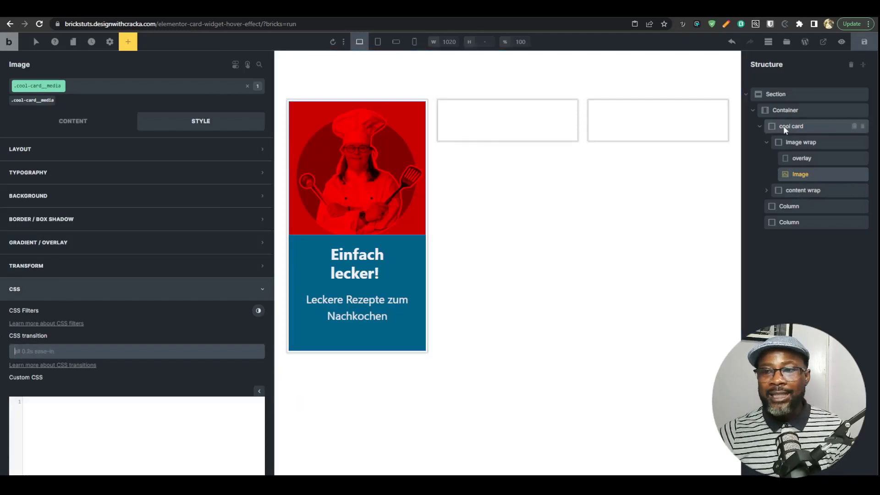
Save the page and reload the front-end preview to test the card's hover transition
{"action": "left_click", "coordinate": [857, 49]}
{"action": "left_click", "coordinate": [770, 10]}
{"action": "key", "text": "F5"}
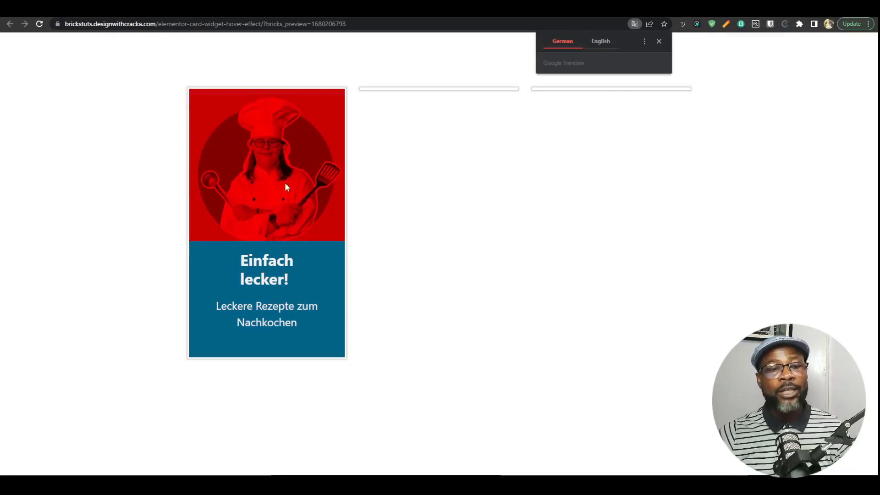
Compare the hover transition of the kokobe.tv reference cards with the card on the preview page
{"action": "left_click", "coordinate": [759, 10]}
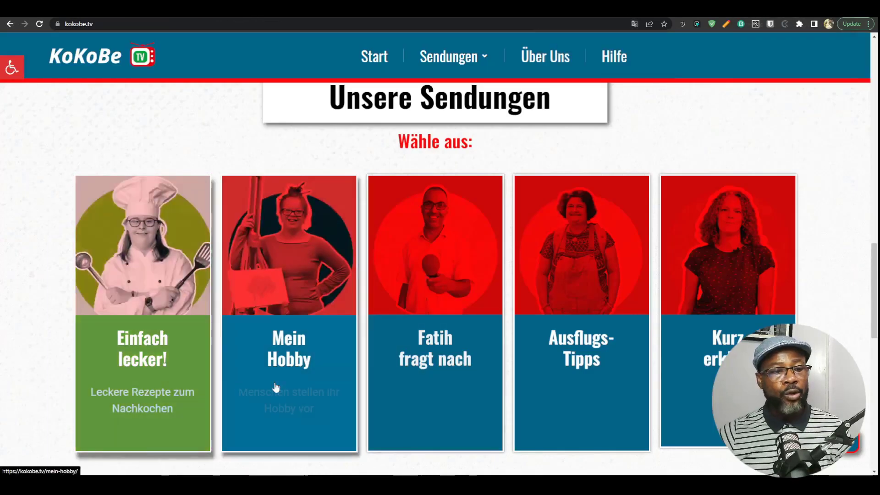
{"action": "left_click", "coordinate": [734, 10]}
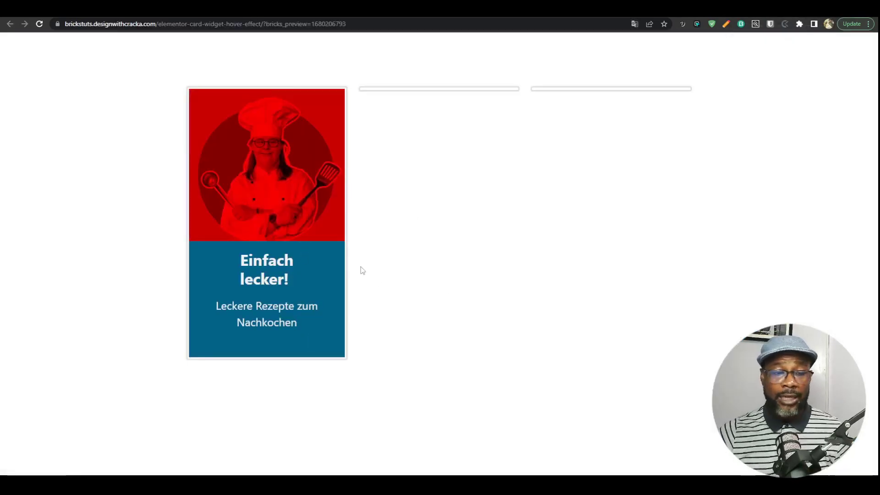
{"action": "left_click", "coordinate": [715, 10]}
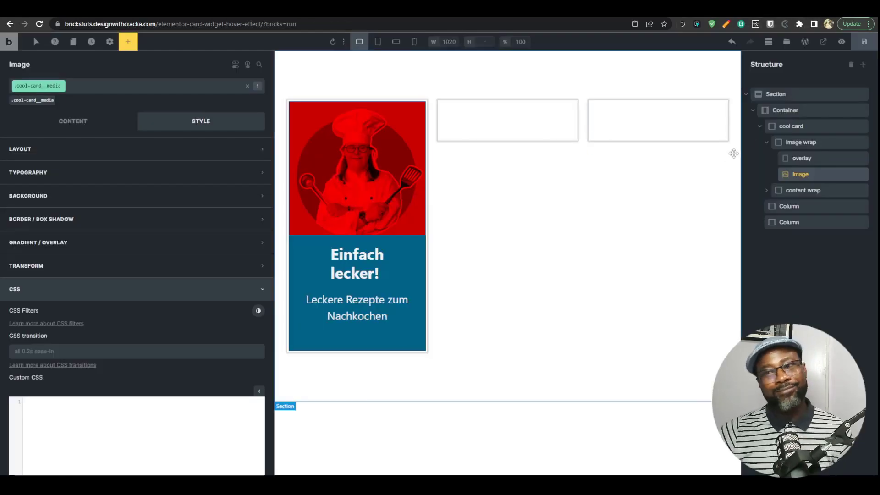
Change the cool card's root * custom CSS transition to transform 0.4s, opacity 0.4s, background-color 0.4s
{"action": "left_click", "coordinate": [800, 126]}
{"action": "scroll", "coordinate": [151, 280], "scroll_direction": "down", "scroll_amount": 5}
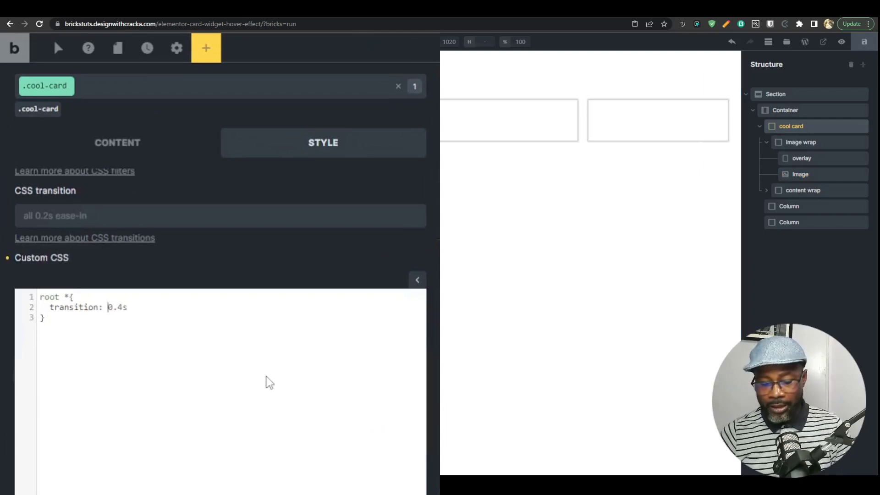
{"action": "type", "text": "transform"}
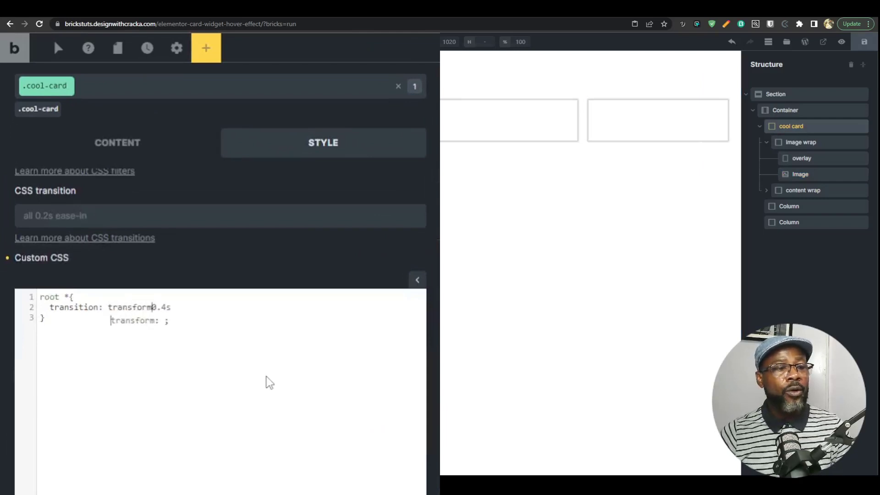
{"action": "type", "text": " 0.4s, "}
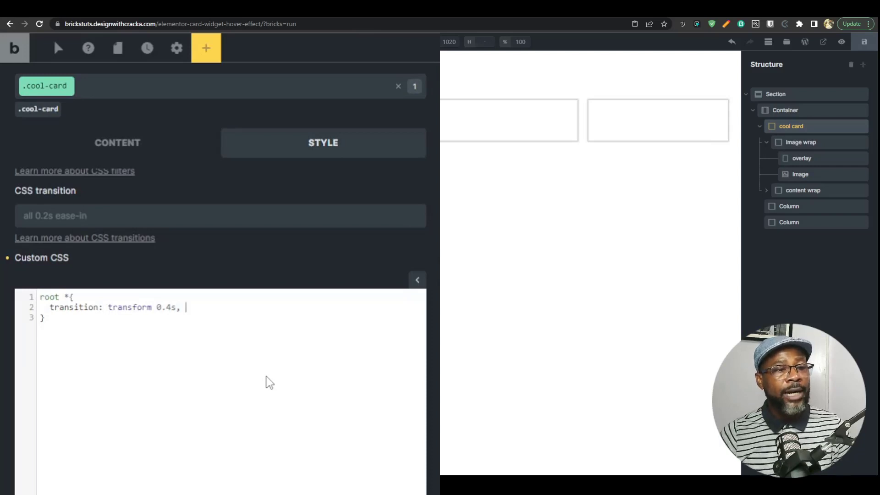
{"action": "type", "text": "opacity"}
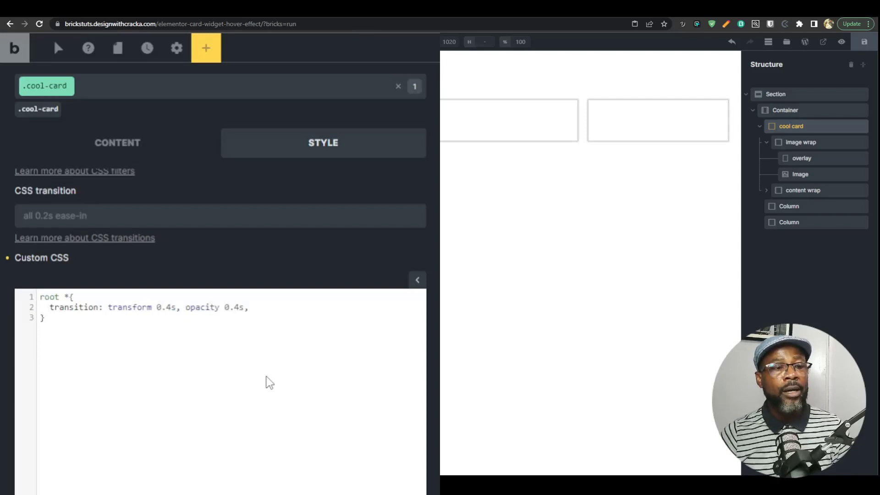
{"action": "type", "text": "0.4s, back"}
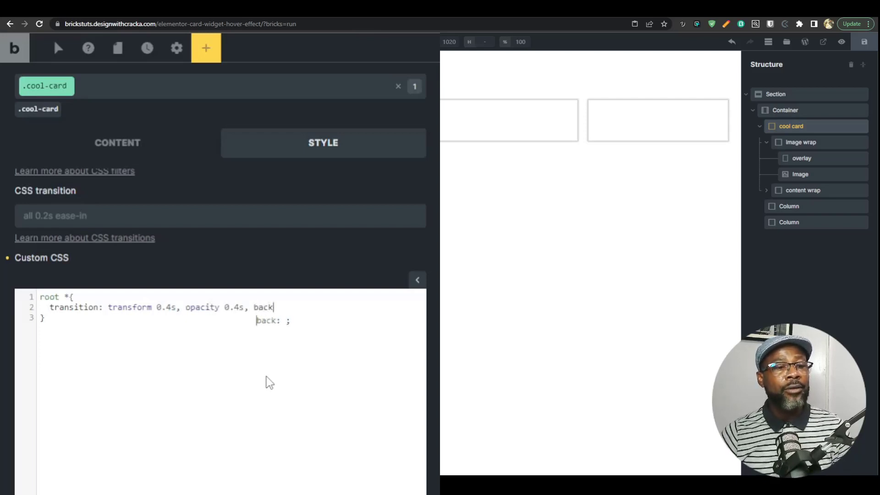
{"action": "type", "text": "ground"}
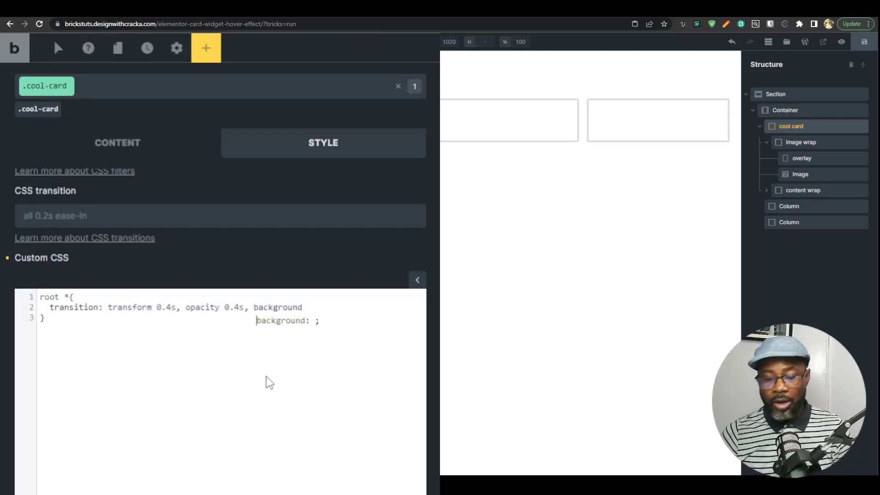
{"action": "type", "text": "-color"}
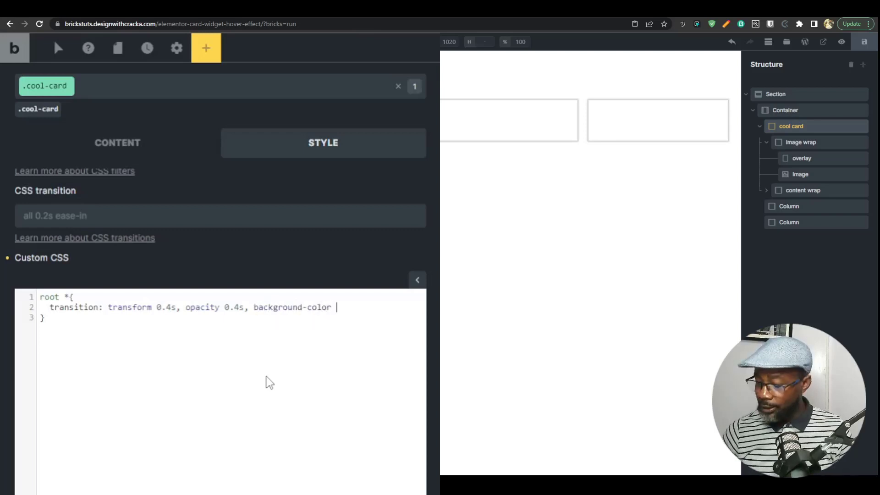
{"action": "type", "text": " 0."}
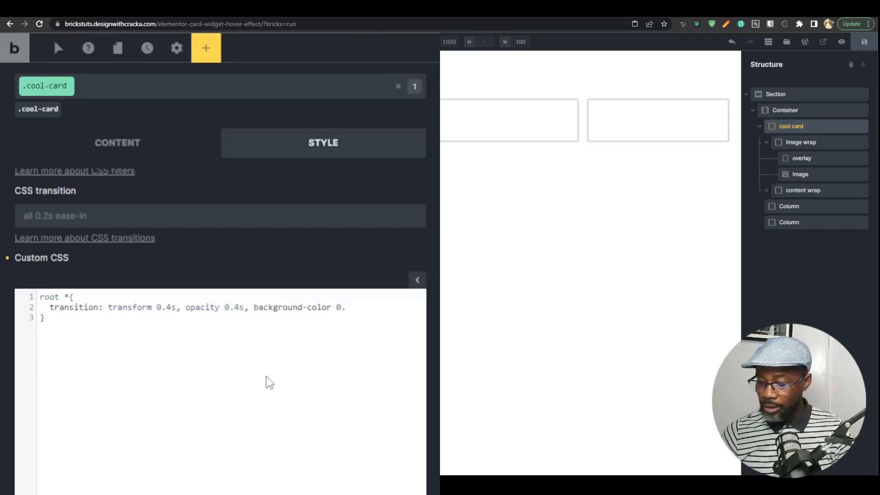
{"action": "type", "text": "4s"}
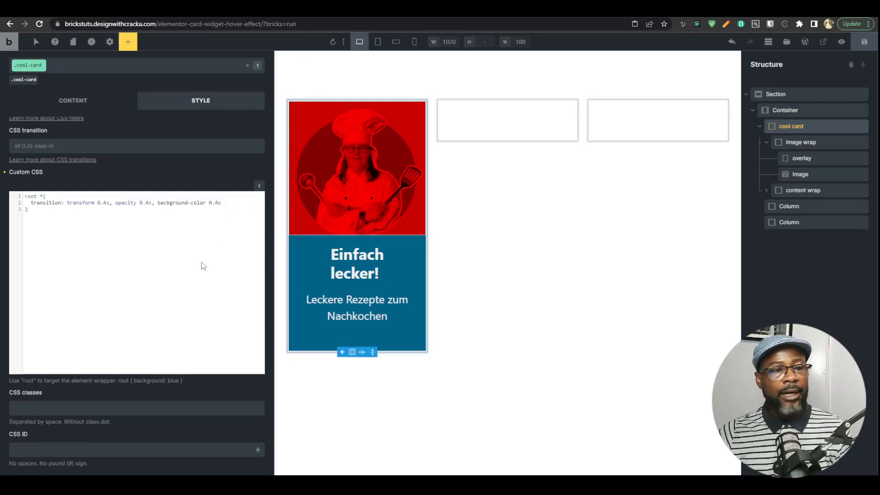
Save the page and check the card on the front-end preview, dismissing the translation pop-up
{"action": "left_click", "coordinate": [864, 41]}
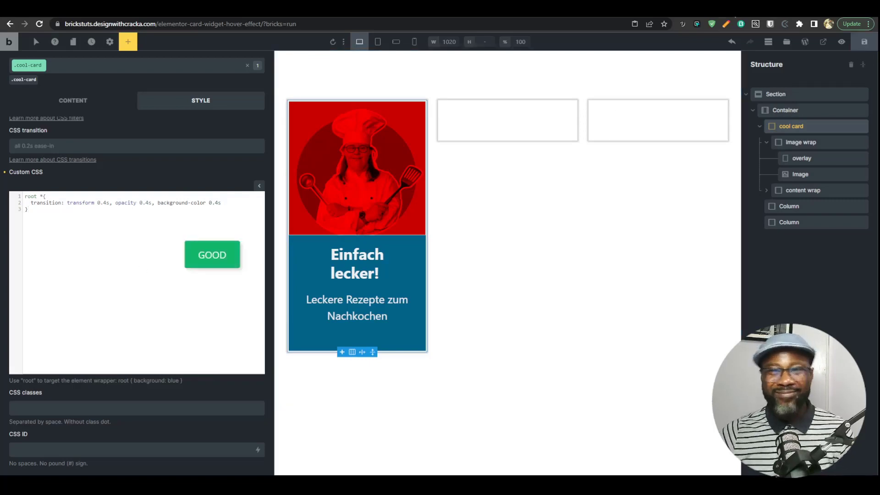
{"action": "left_click", "coordinate": [842, 42]}
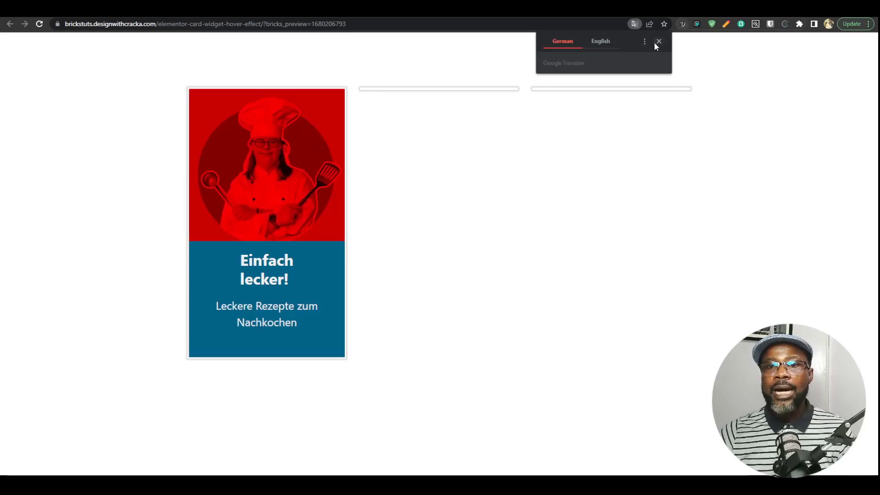
{"action": "left_click", "coordinate": [601, 43]}
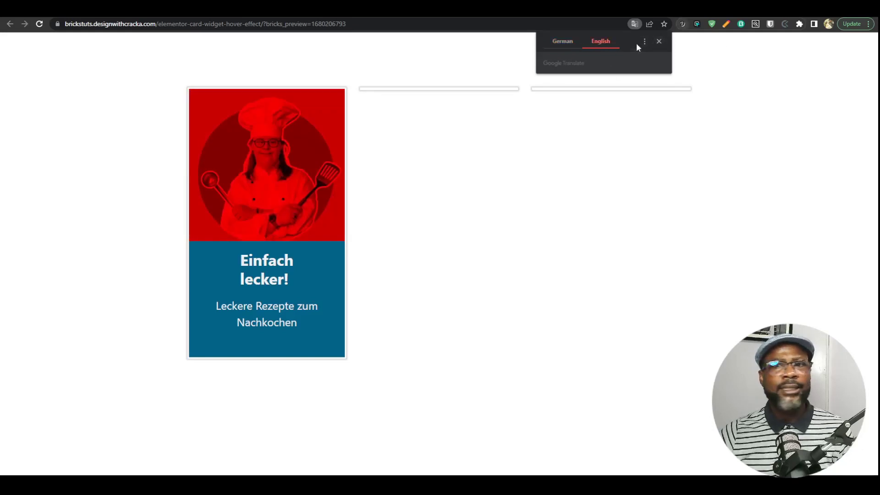
{"action": "left_click", "coordinate": [660, 42]}
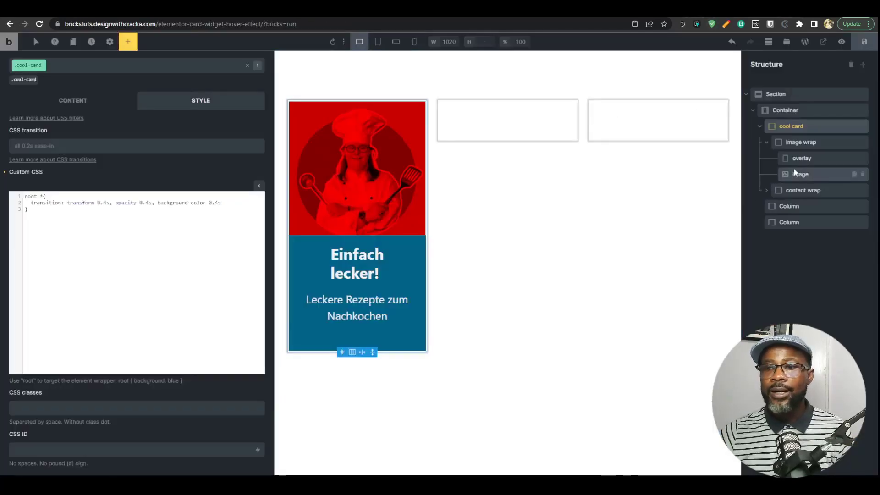
Set the layout opacity of the card's Basic Text class .cool-card__txt to 0
{"action": "left_click", "coordinate": [357, 307]}
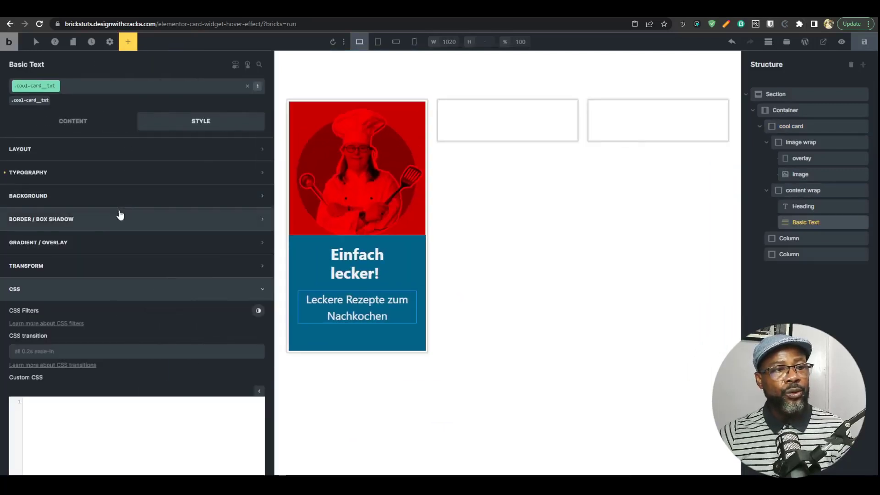
{"action": "left_click", "coordinate": [147, 153]}
{"action": "scroll", "coordinate": [88, 316], "scroll_direction": "down", "scroll_amount": 4}
{"action": "scroll", "coordinate": [85, 327], "scroll_direction": "down", "scroll_amount": 4}
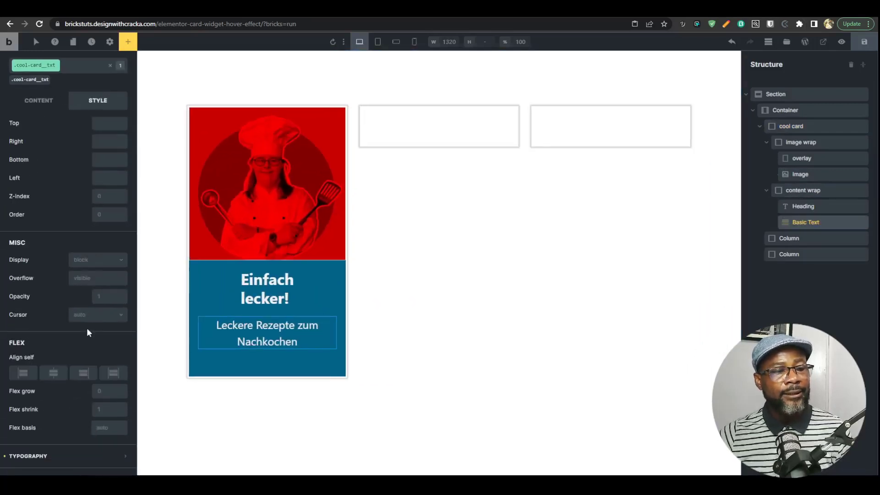
{"action": "scroll", "coordinate": [96, 160], "scroll_direction": "up", "scroll_amount": 7}
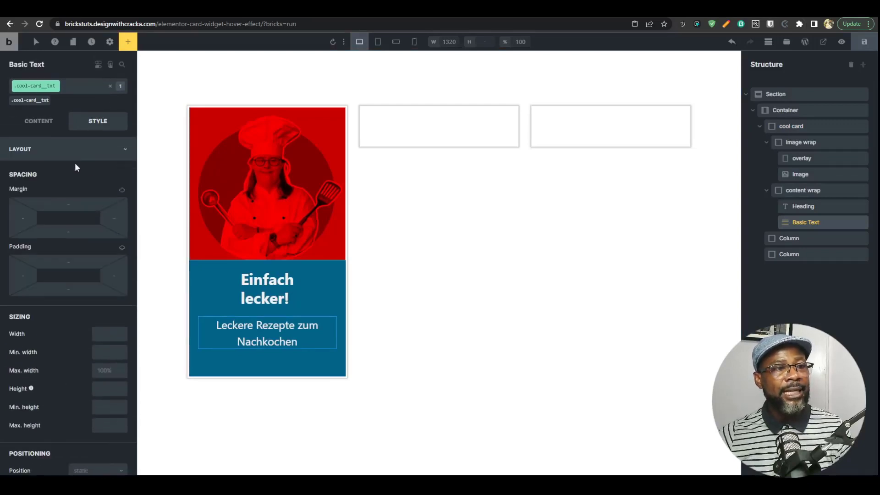
{"action": "left_click", "coordinate": [123, 65]}
{"action": "type", "text": "opa"}
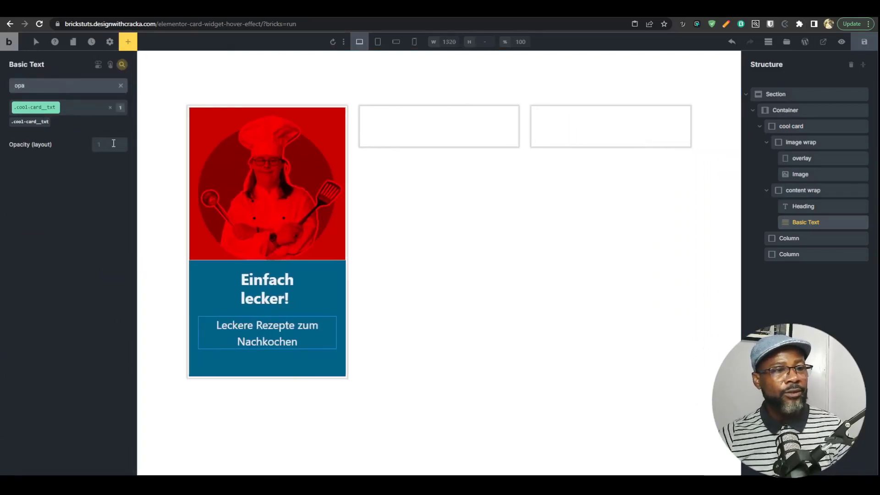
{"action": "left_click", "coordinate": [104, 148]}
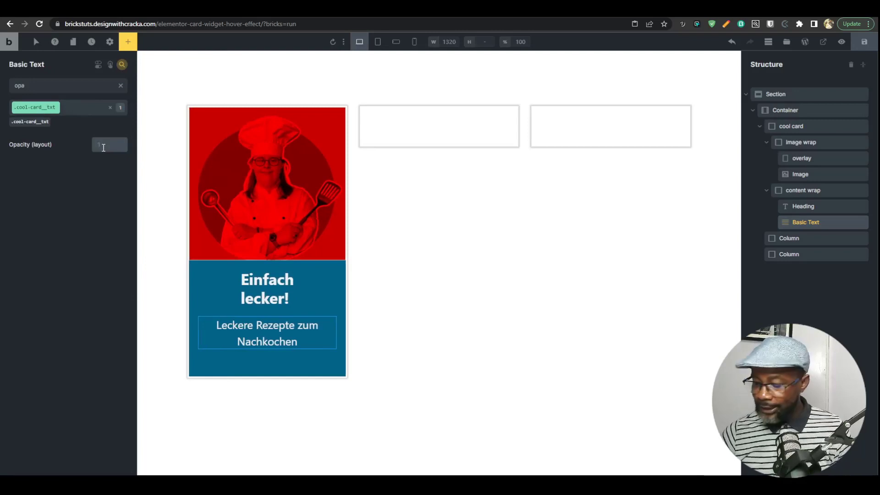
{"action": "type", "text": "0"}
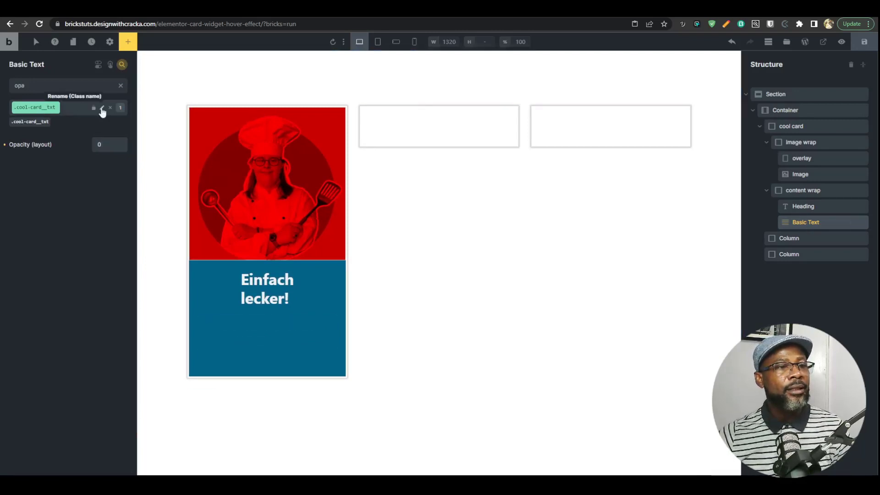
Copy the Basic Text's class name and create the pseudo-class :hover .cool-card__txt on the cool card
{"action": "left_click", "coordinate": [102, 110]}
{"action": "triple_click", "coordinate": [64, 110]}
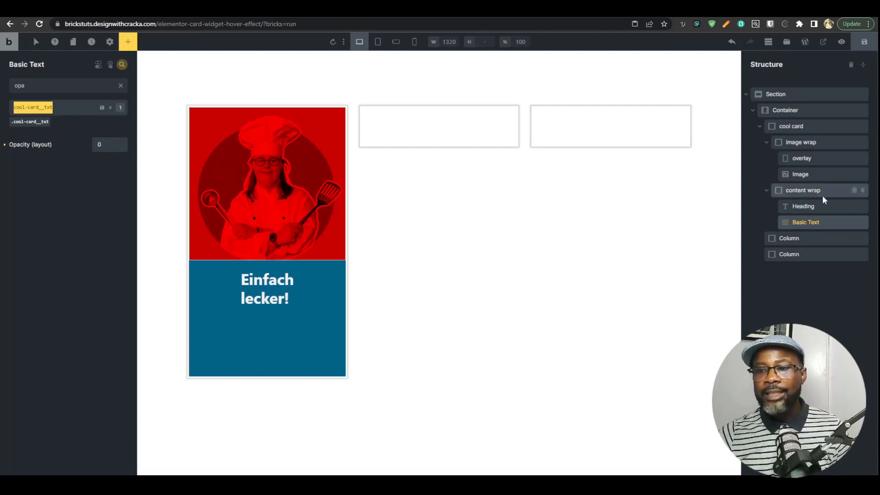
{"action": "left_click", "coordinate": [800, 127]}
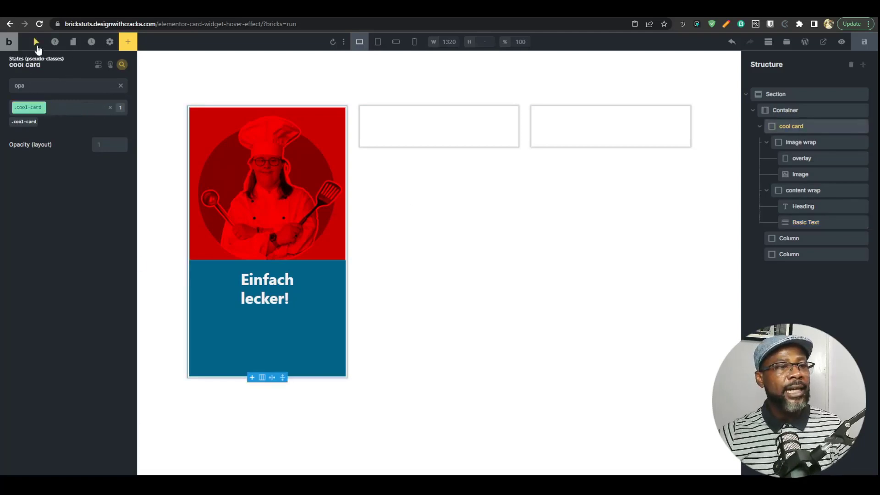
{"action": "left_click", "coordinate": [122, 65]}
{"action": "left_click", "coordinate": [36, 43]}
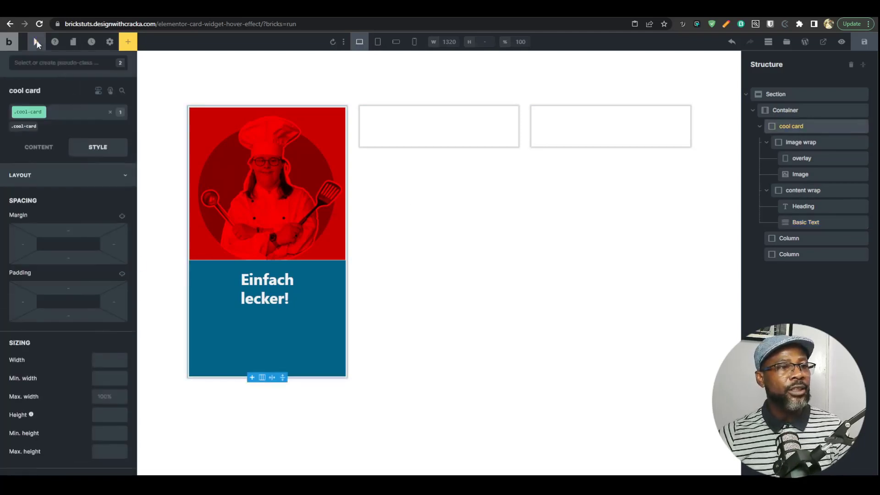
{"action": "left_click", "coordinate": [56, 65]}
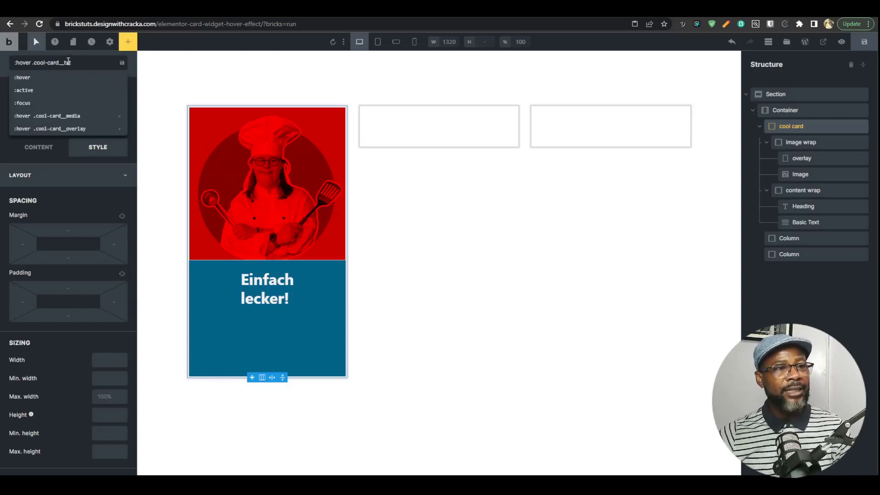
{"action": "key", "text": "Return"}
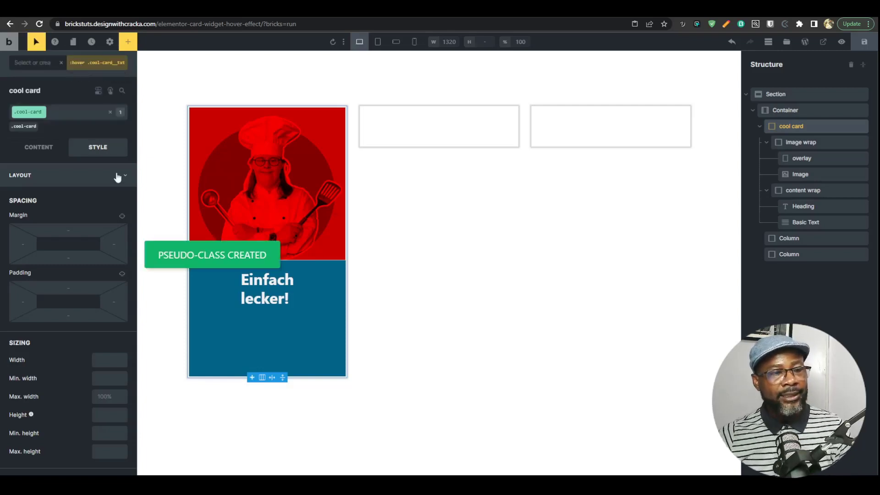
Set the layout opacity to 1 for the cool card's :hover .cool-card__txt state
{"action": "left_click", "coordinate": [122, 90]}
{"action": "type", "text": "p"}
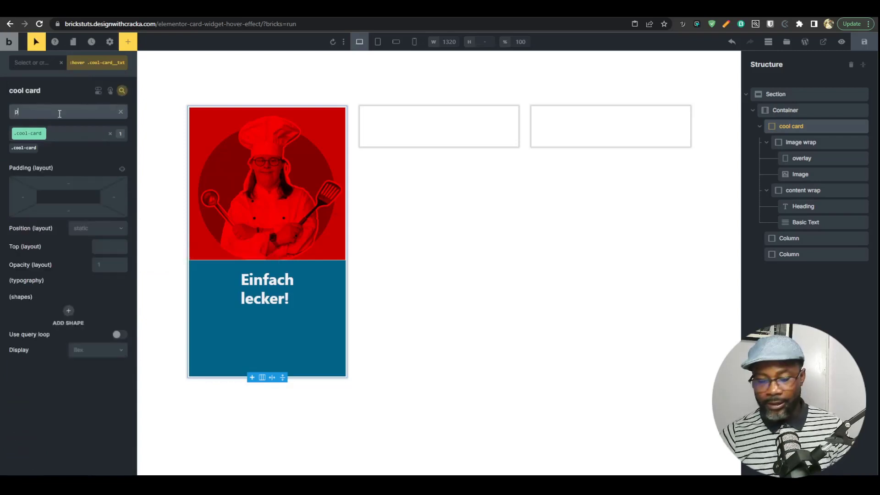
{"action": "key", "text": "BackSpace"}
{"action": "type", "text": "opa"}
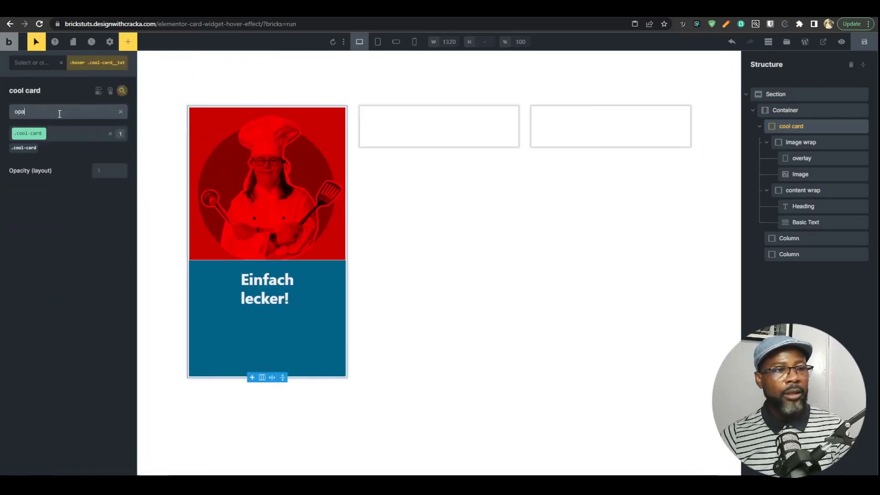
{"action": "left_click", "coordinate": [105, 171]}
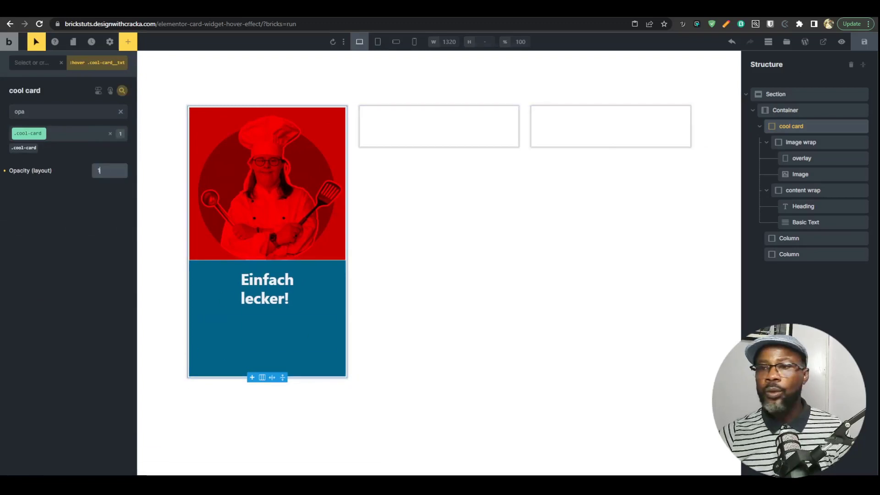
Save the page and test the description text's fade-in on card hover in the front-end preview
{"action": "left_click", "coordinate": [862, 48]}
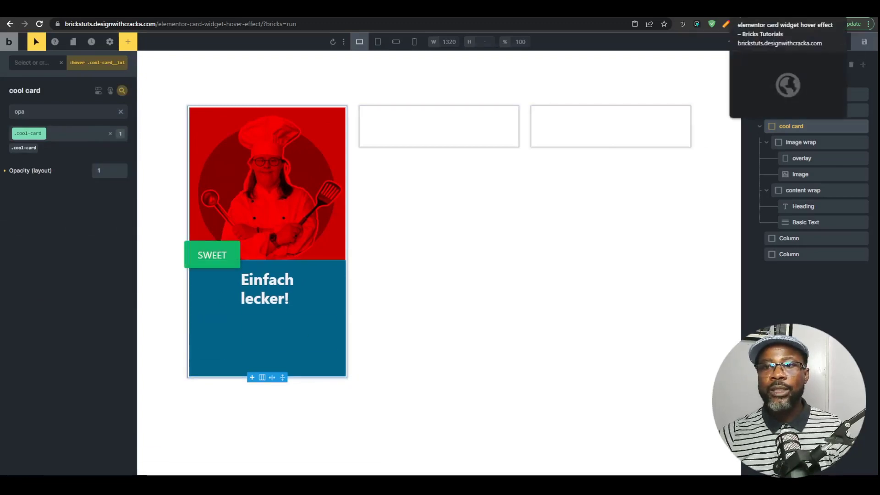
{"action": "left_click", "coordinate": [739, 12]}
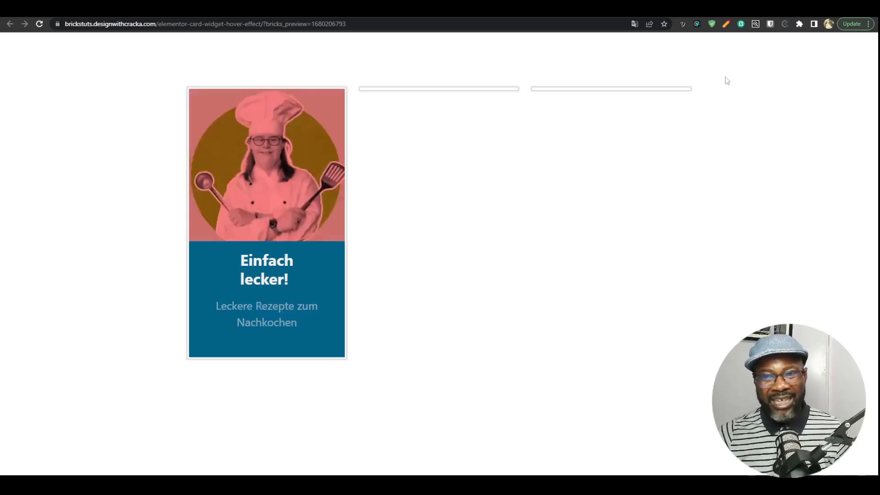
{"action": "left_click", "coordinate": [719, 12]}
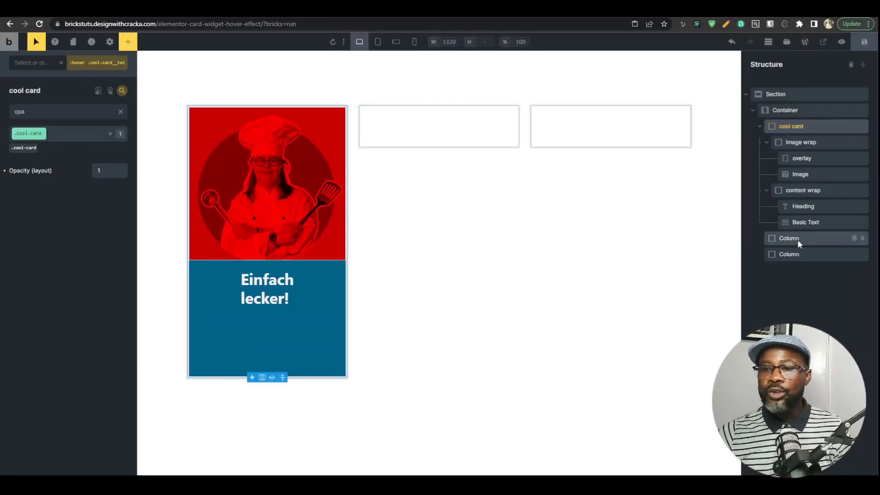
Copy the content wrap's class name cool-card__content-wrap without changing it
{"action": "left_click", "coordinate": [799, 195]}
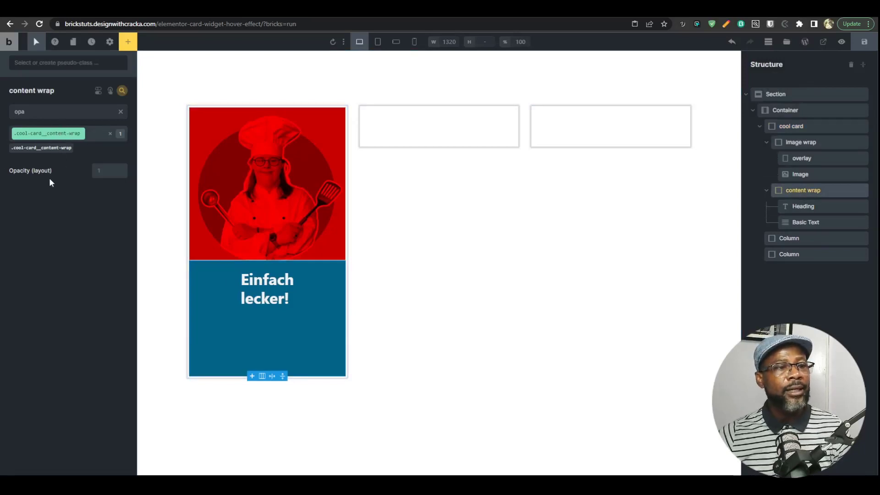
{"action": "left_click", "coordinate": [102, 136]}
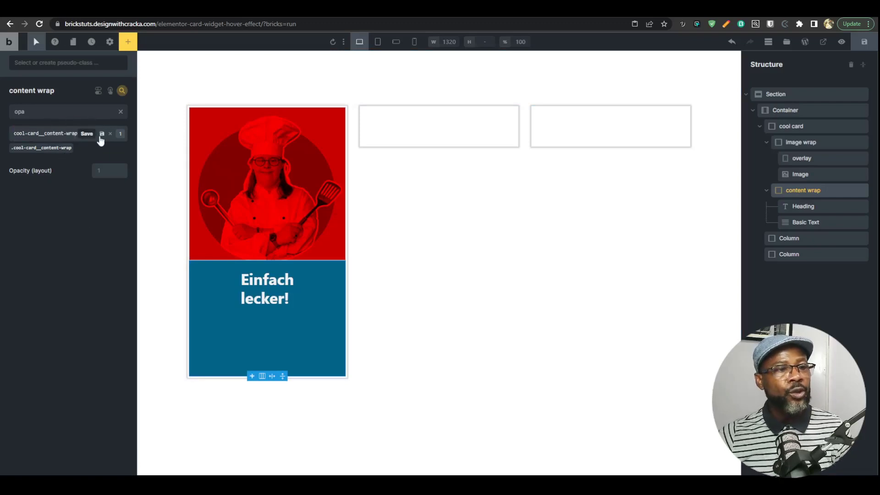
{"action": "left_click", "coordinate": [63, 150]}
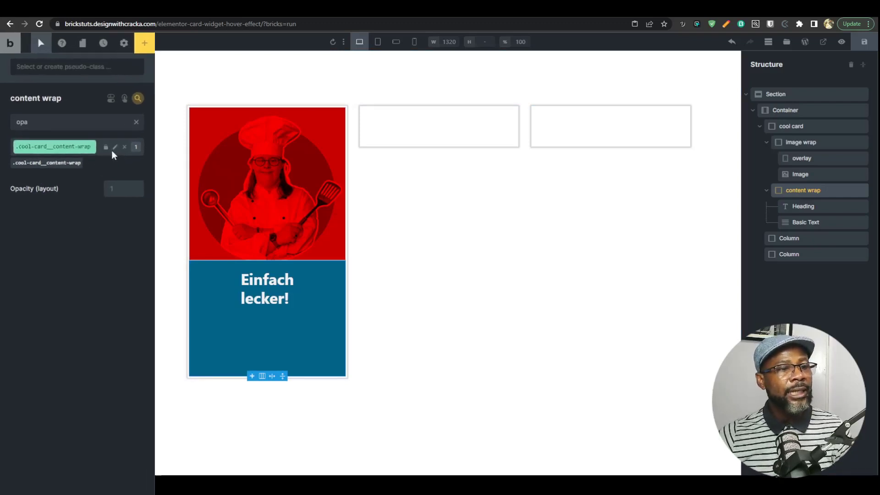
{"action": "left_click", "coordinate": [102, 133]}
{"action": "left_click", "coordinate": [223, 255]}
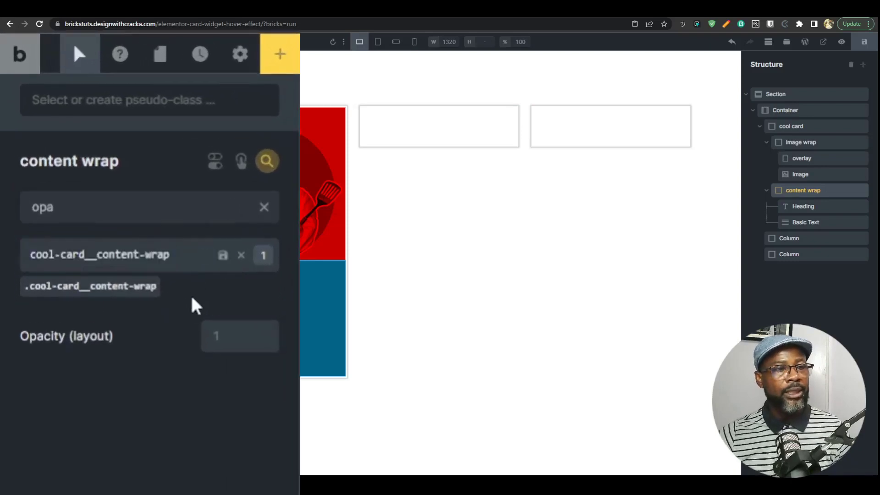
{"action": "left_click", "coordinate": [108, 290]}
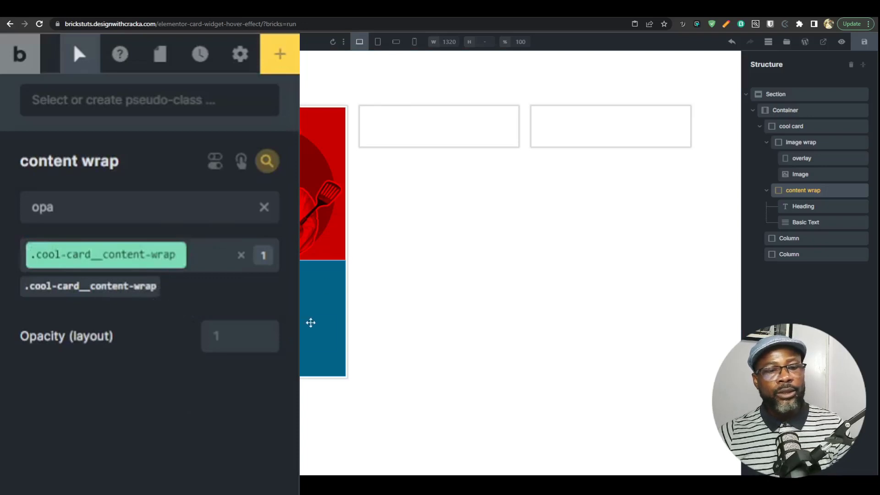
Create the pseudo-class :hover .cool-card__content-wrap on the cool card
{"action": "left_click", "coordinate": [808, 127]}
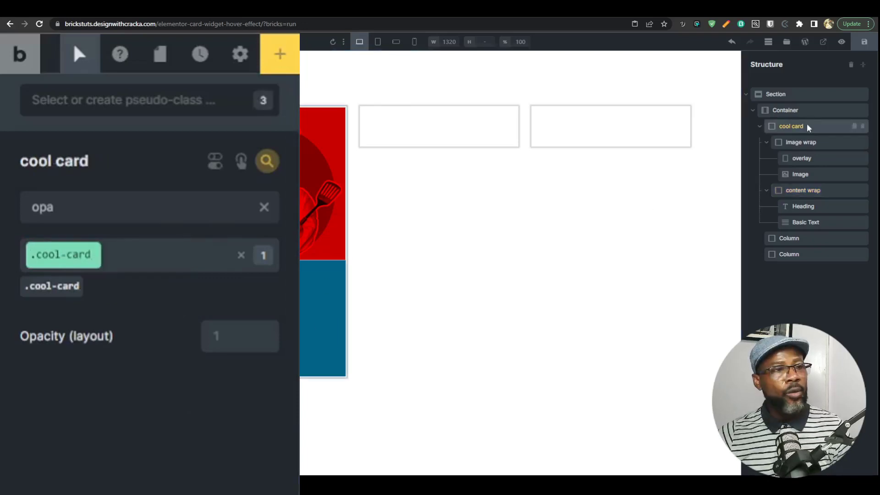
{"action": "left_click", "coordinate": [767, 142]}
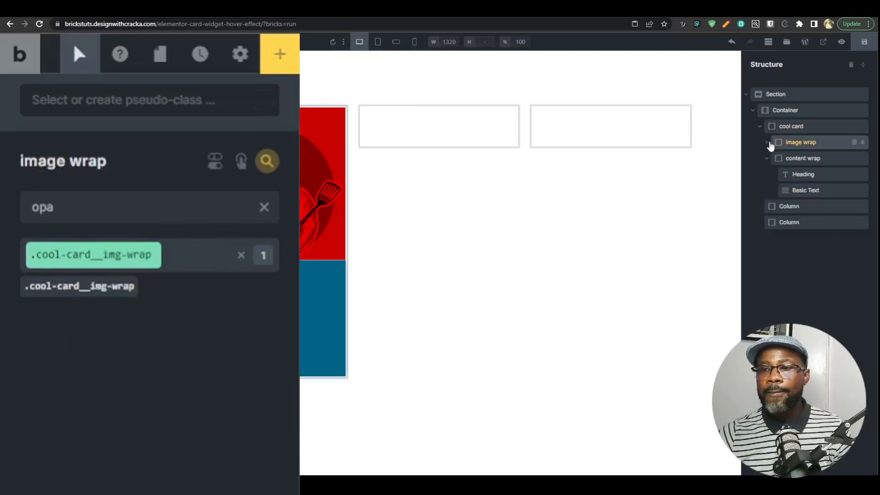
{"action": "left_click", "coordinate": [766, 159]}
{"action": "left_click", "coordinate": [791, 111]}
{"action": "left_click", "coordinate": [792, 126]}
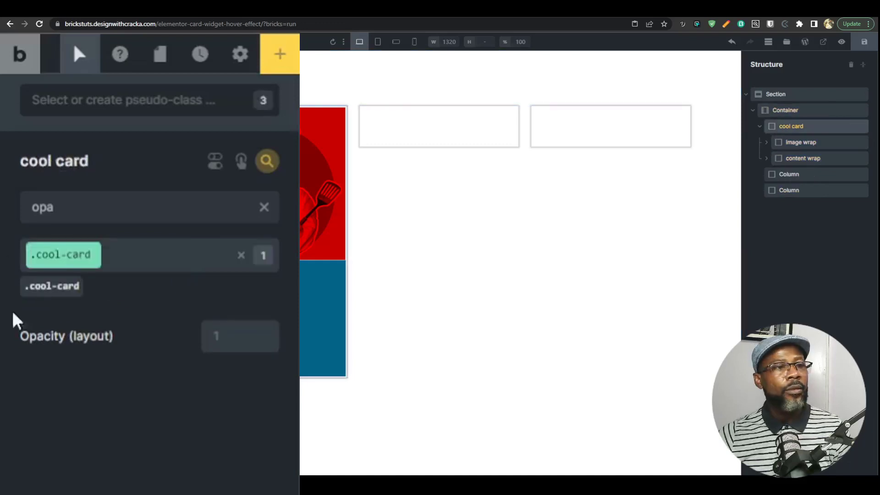
{"action": "left_click", "coordinate": [188, 99]}
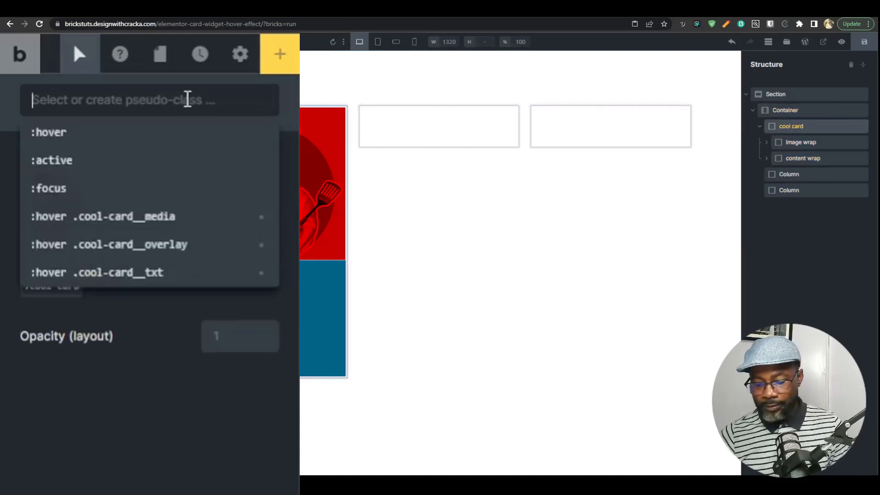
{"action": "type", "text": ":hover"}
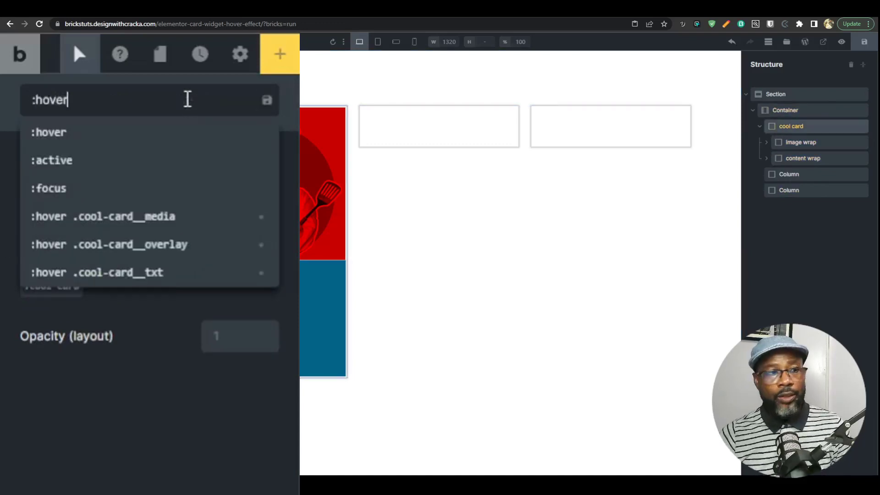
{"action": "type", "text": ".cool-card__content-wrap"}
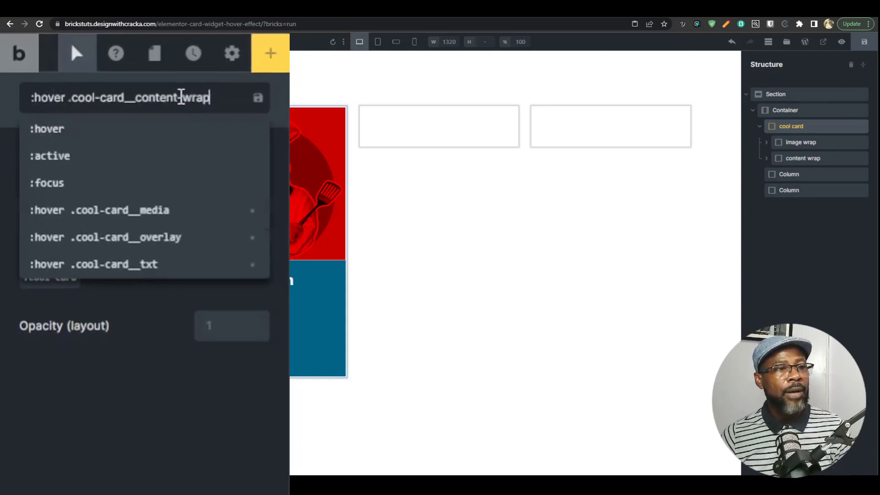
{"action": "key", "text": "Return"}
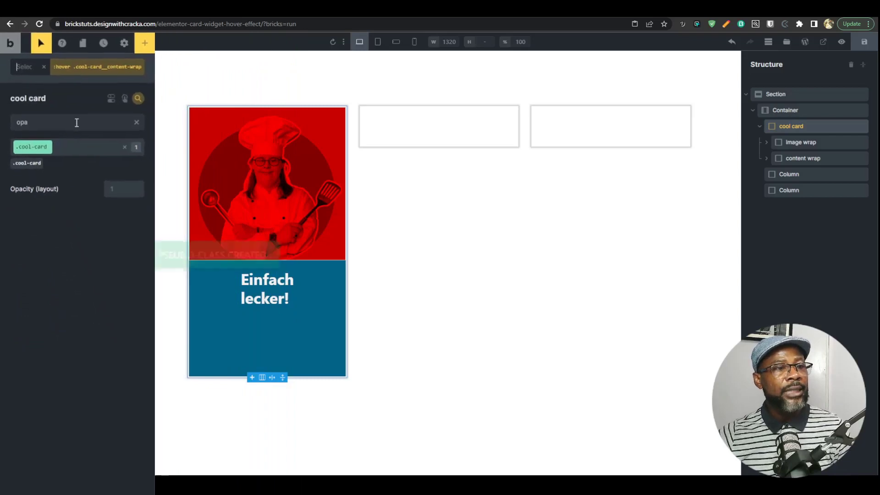
Clear the opacity settings search and open the background colour picker for the cool card's :hover .cool-card__content-wrap state
{"action": "double_click", "coordinate": [107, 165]}
{"action": "left_click", "coordinate": [121, 111]}
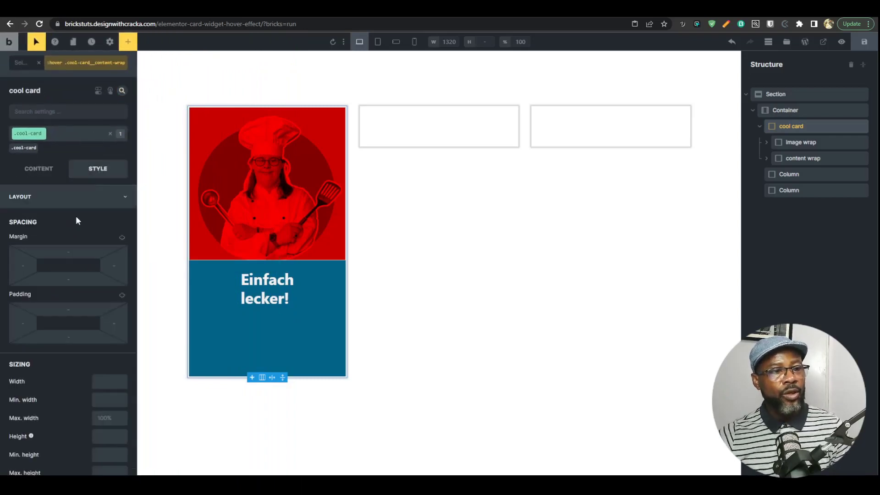
{"action": "left_click", "coordinate": [82, 242]}
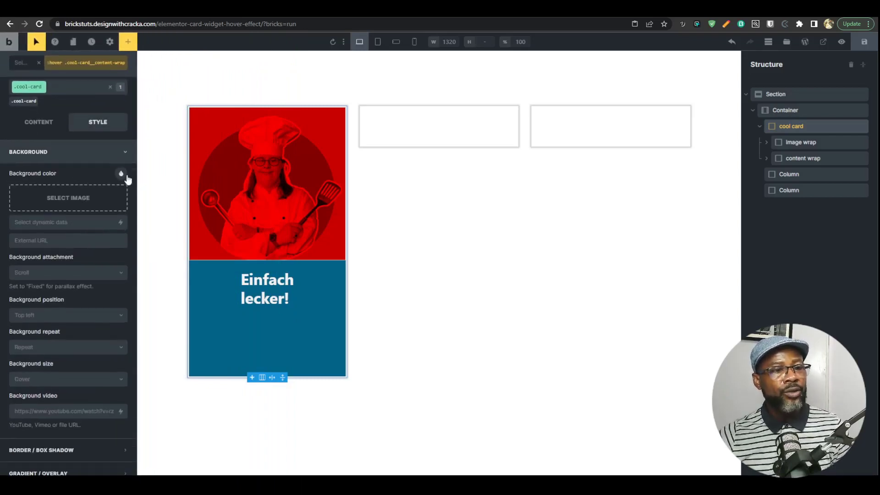
{"action": "left_click", "coordinate": [121, 174]}
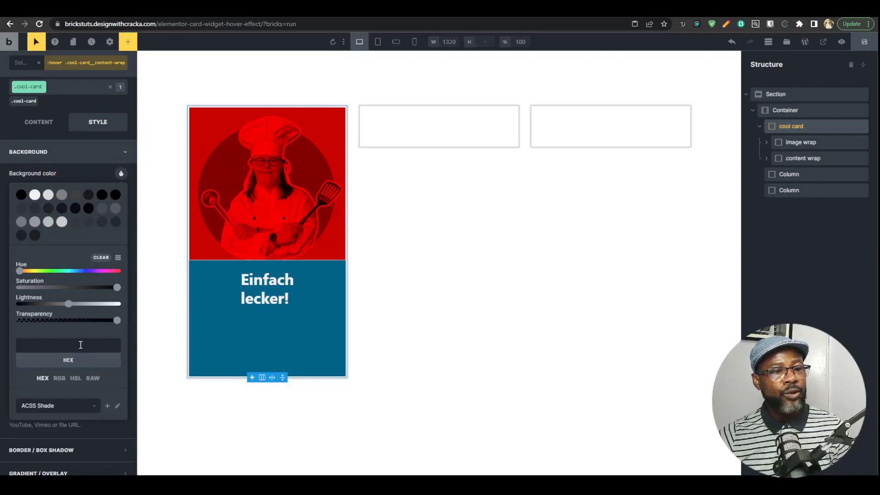
Adjust the hue and lightness of the hover background colour to the bright lime green #a9ff38
{"action": "left_click", "coordinate": [61, 271]}
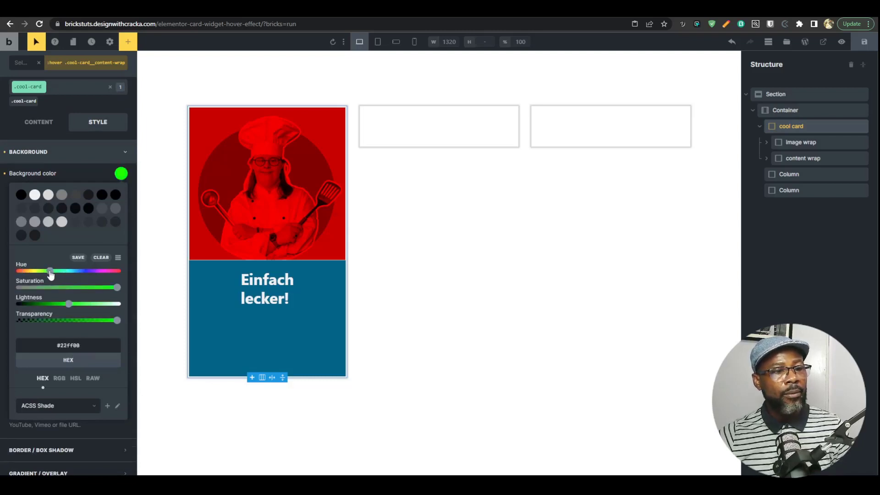
{"action": "left_click_drag", "start_coordinate": [71, 310], "coordinate": [92, 309]}
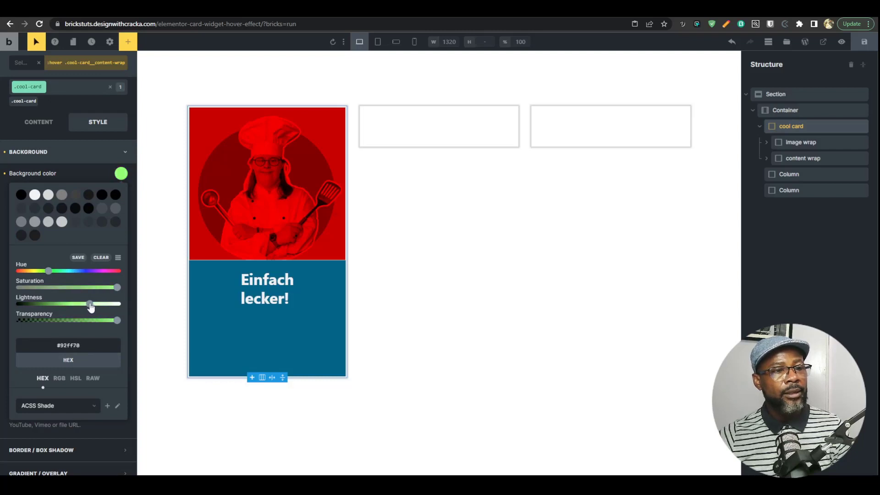
{"action": "left_click_drag", "start_coordinate": [84, 308], "coordinate": [76, 308]}
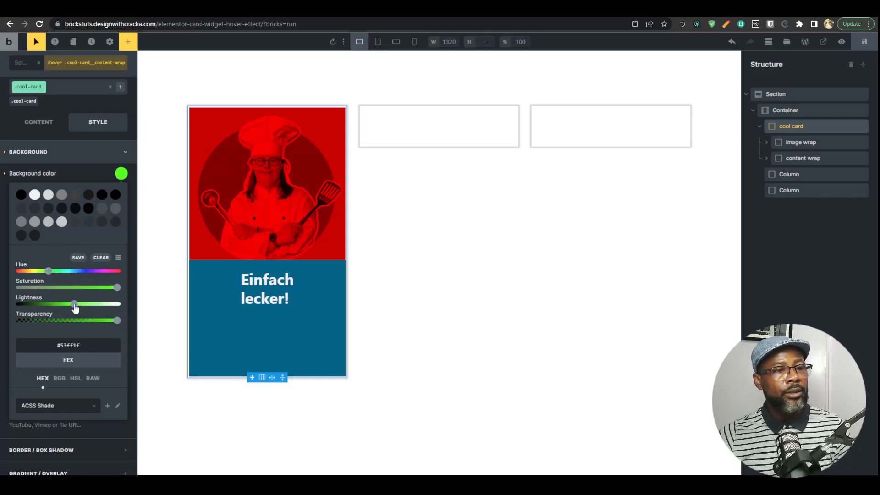
{"action": "left_click", "coordinate": [42, 271]}
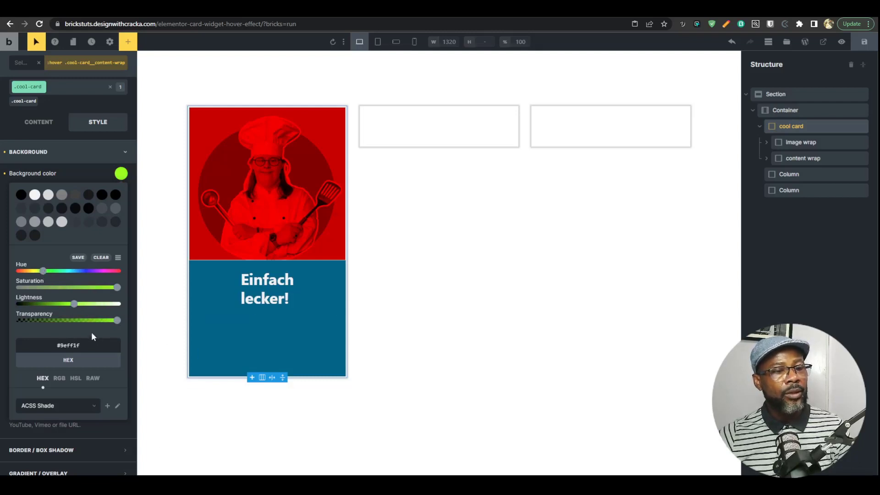
{"action": "left_click", "coordinate": [66, 306]}
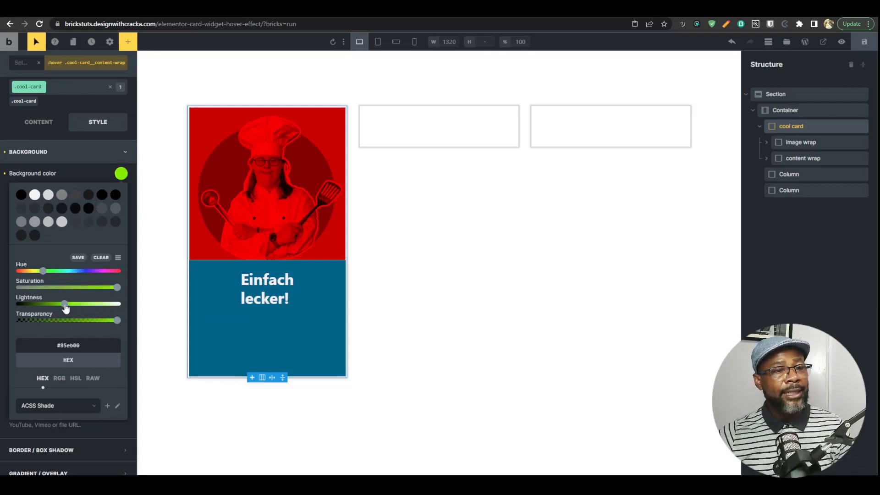
{"action": "left_click_drag", "start_coordinate": [74, 310], "coordinate": [88, 312]}
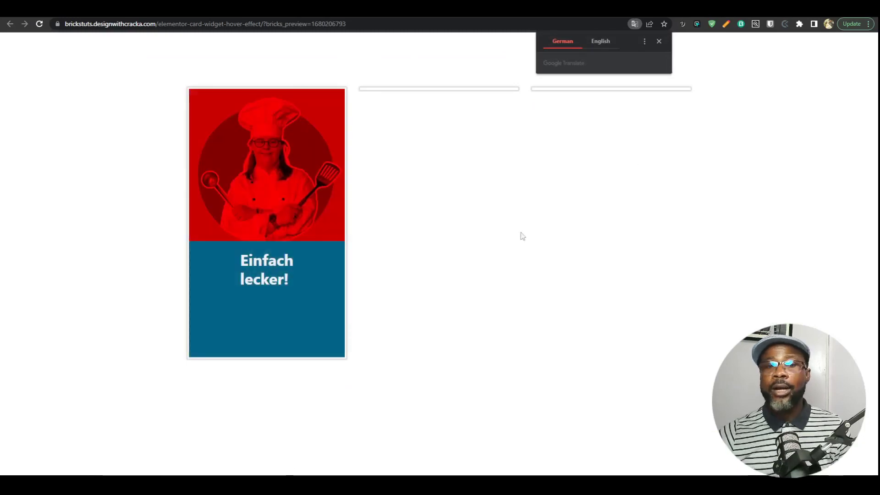
Inspect the cool card in the front-end preview with the browser developer tools and force its :hover state
{"action": "key", "text": "ctrl+shift+i"}
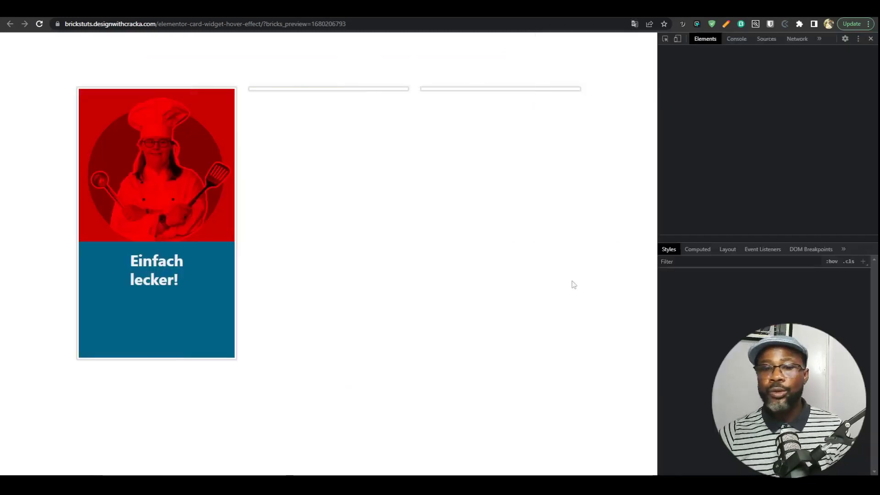
{"action": "left_click", "coordinate": [666, 38]}
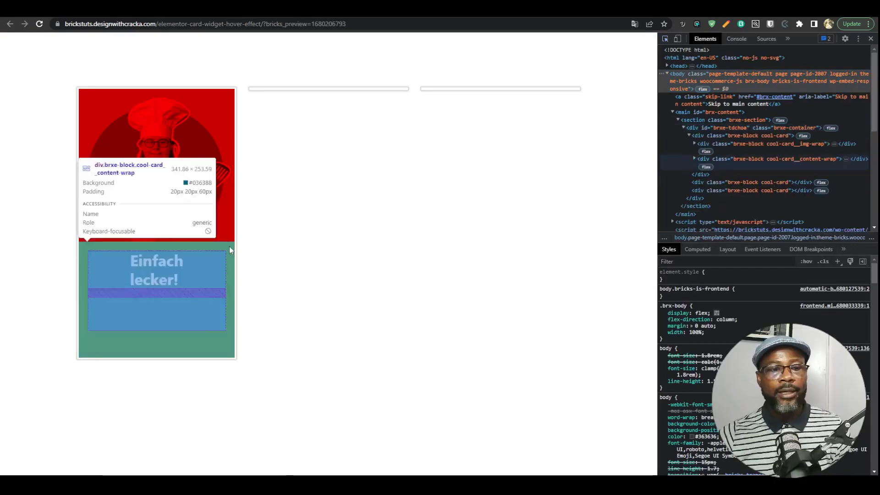
{"action": "left_click", "coordinate": [233, 227]}
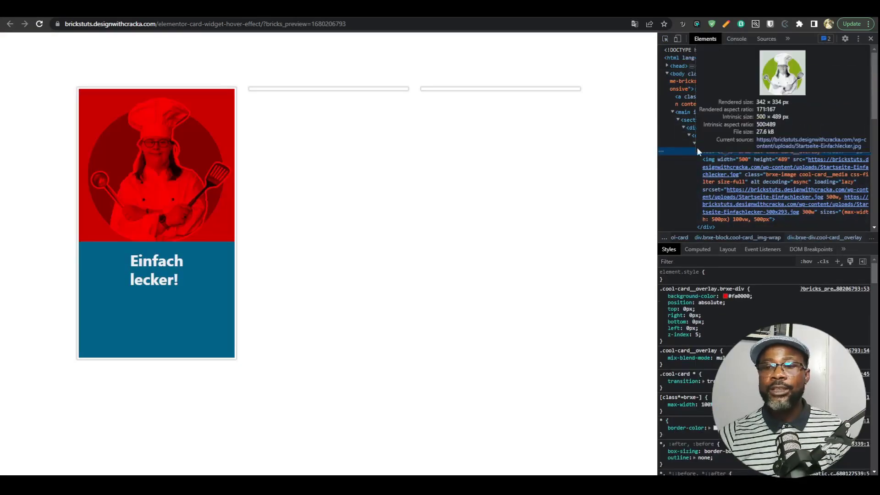
{"action": "left_click", "coordinate": [703, 136]}
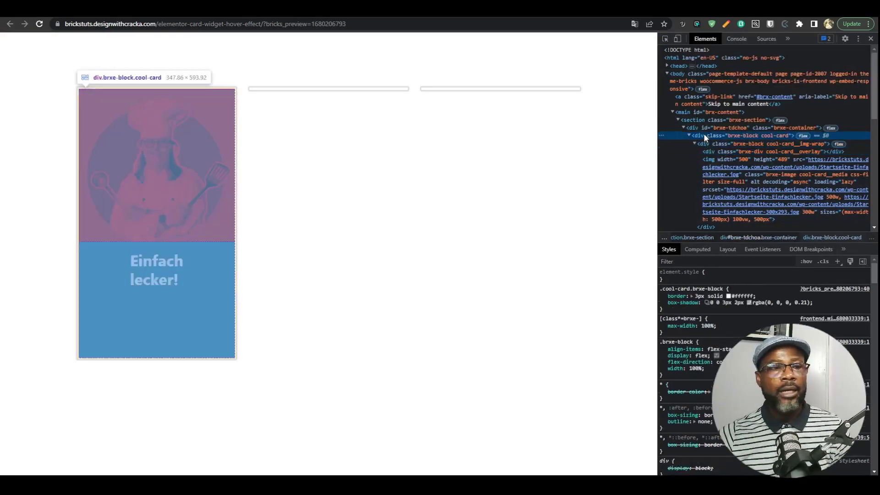
{"action": "left_click", "coordinate": [806, 261]}
{"action": "left_click", "coordinate": [766, 285]}
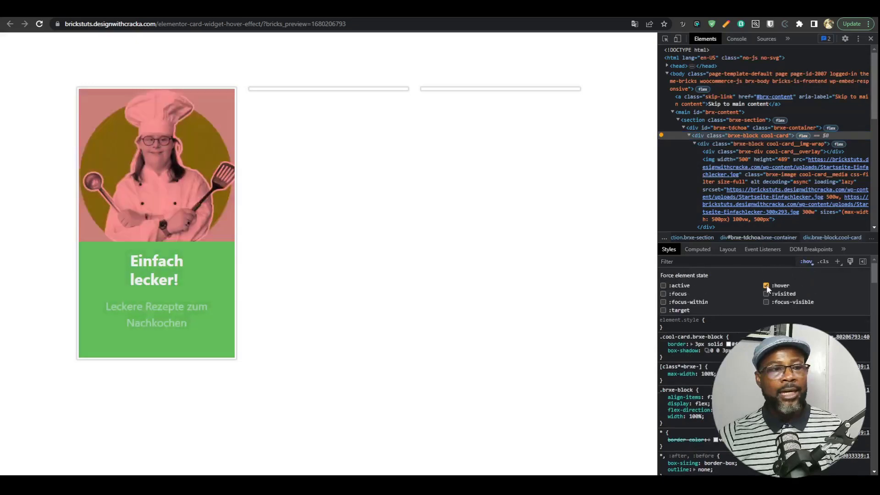
{"action": "left_click", "coordinate": [697, 24]}
{"action": "left_click", "coordinate": [640, 92]}
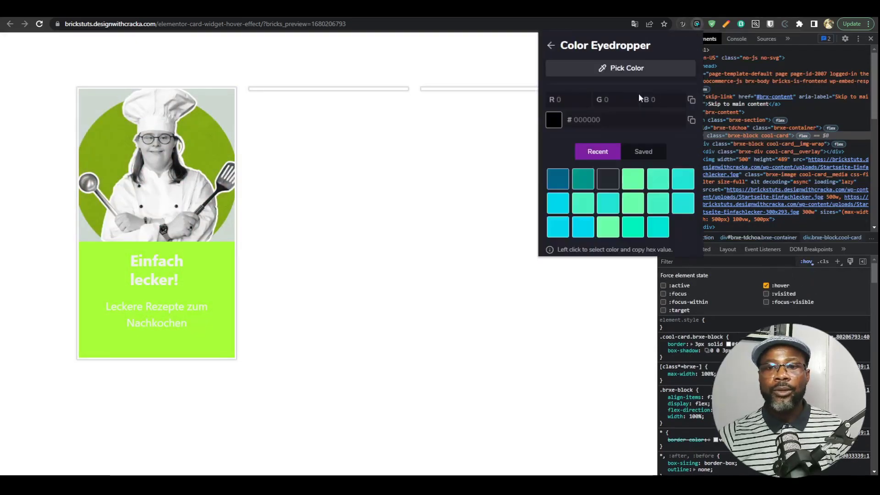
{"action": "left_click", "coordinate": [639, 69]}
{"action": "left_click", "coordinate": [213, 142]}
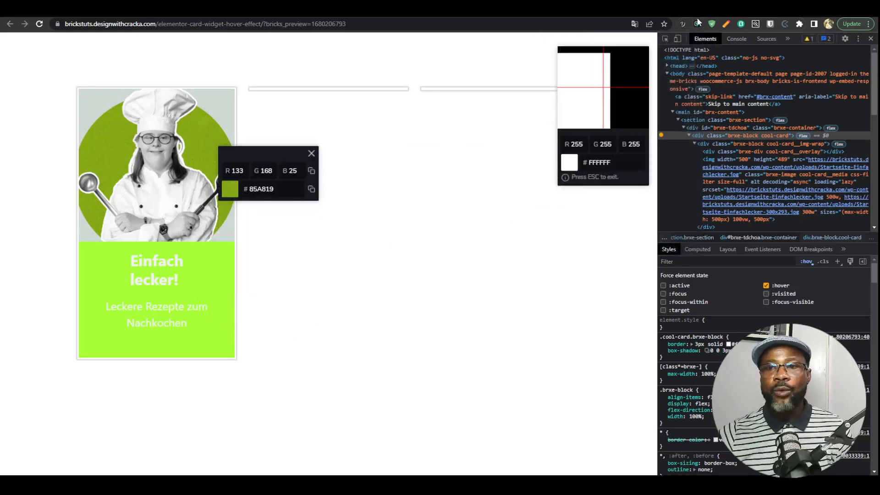
{"action": "key", "text": "Escape"}
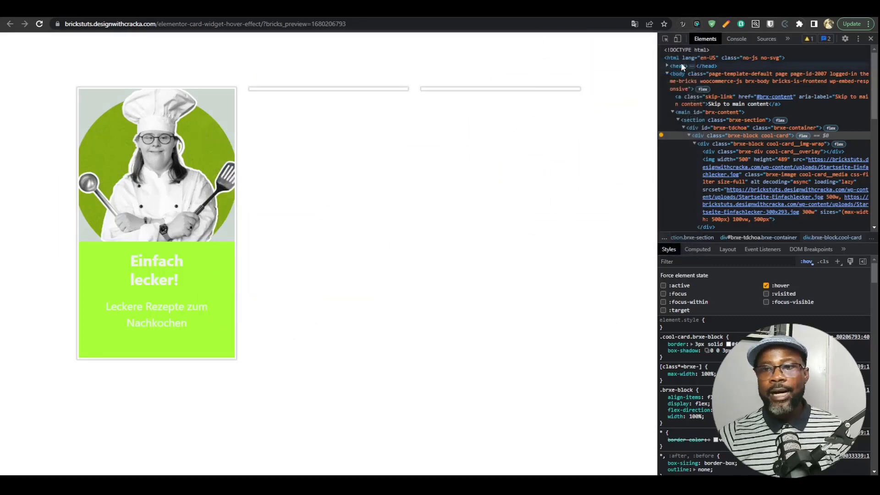
Sample the green circle behind the chef with the Color Eyedropper and copy its hex value #87AB19
{"action": "left_click", "coordinate": [698, 24]}
{"action": "left_click", "coordinate": [614, 94]}
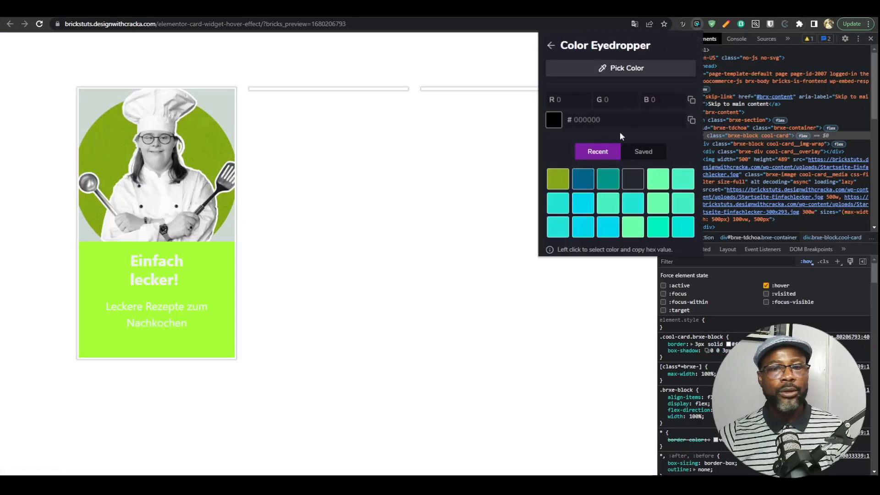
{"action": "left_click", "coordinate": [619, 69]}
{"action": "left_click", "coordinate": [229, 184]}
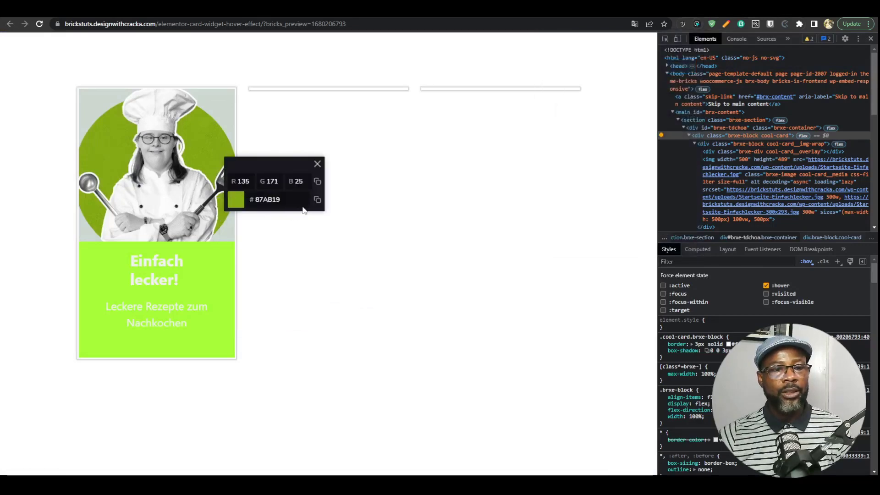
{"action": "left_click", "coordinate": [318, 201]}
{"action": "key", "text": "Escape"}
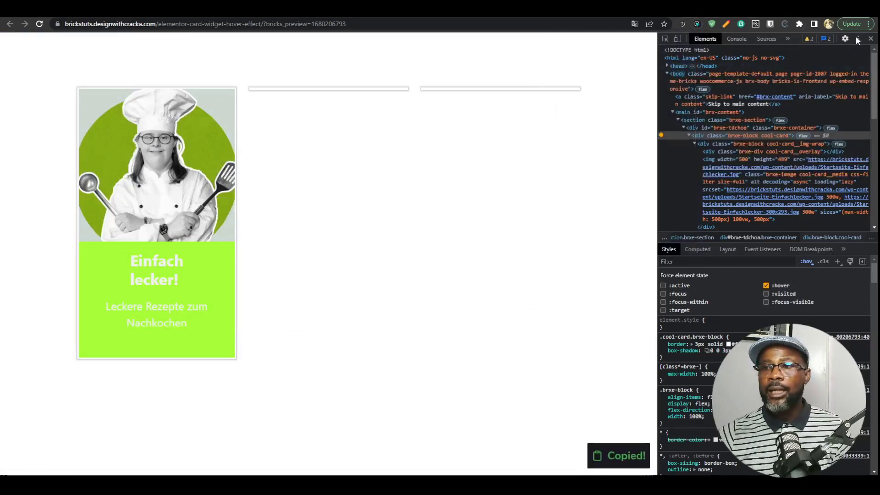
Close the developer tools, set the :hover .cool-card__content-wrap background colour to #87ab19 in the Bricks builder, and save the page
{"action": "left_click", "coordinate": [871, 39]}
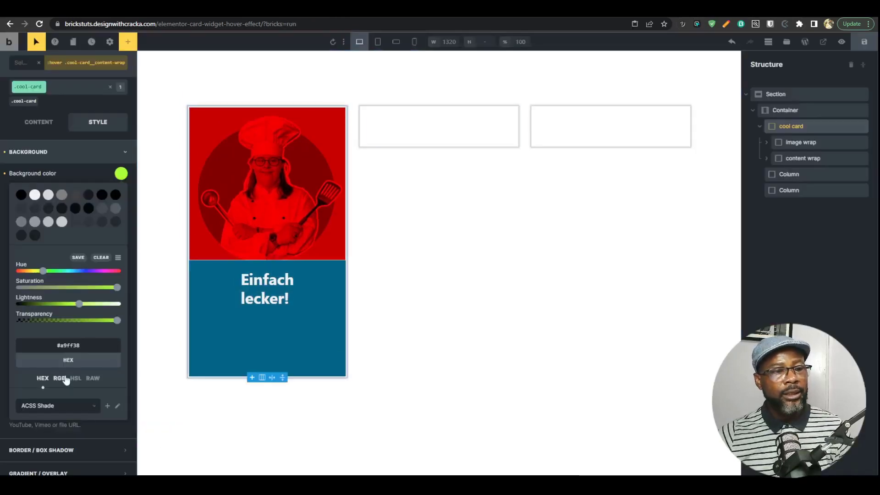
{"action": "key", "text": "ctrl+v"}
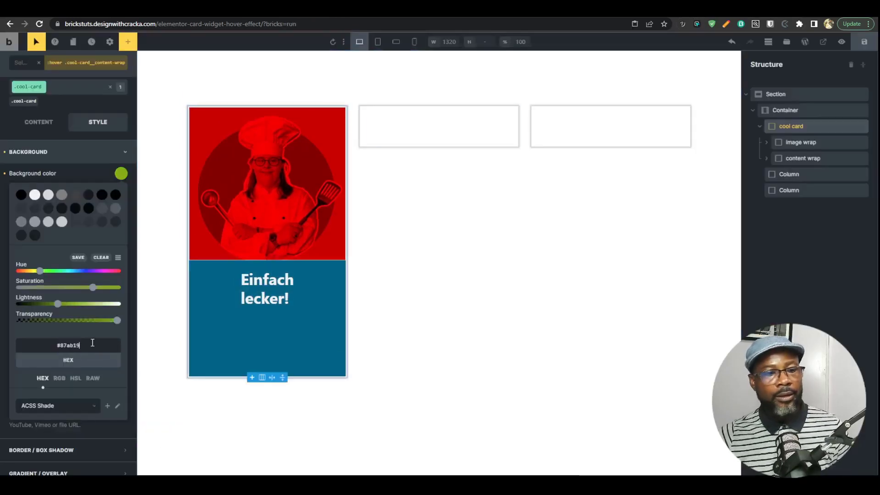
{"action": "left_click", "coordinate": [862, 50]}
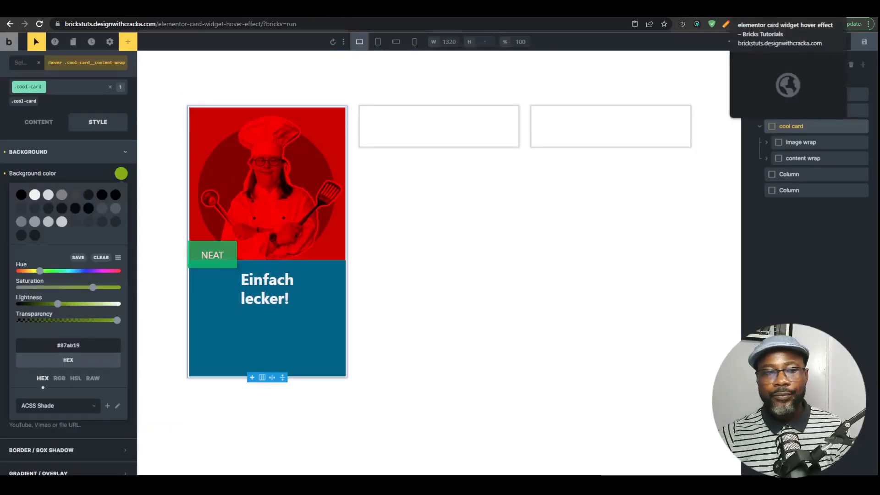
Check the green hover effect on the reloaded front-end preview, compare it with the kokobe.tv cards, and return to the builder
{"action": "left_click", "coordinate": [762, 10]}
{"action": "key", "text": "ctrl+r"}
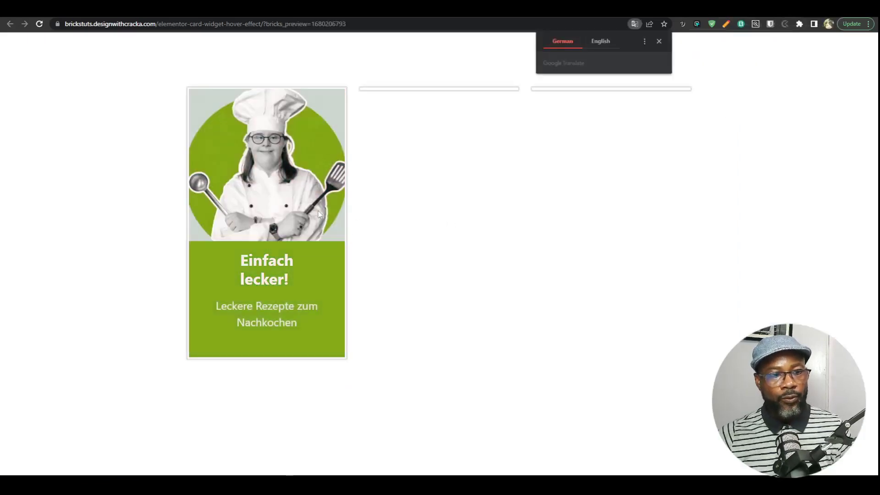
{"action": "left_click", "coordinate": [726, 11]}
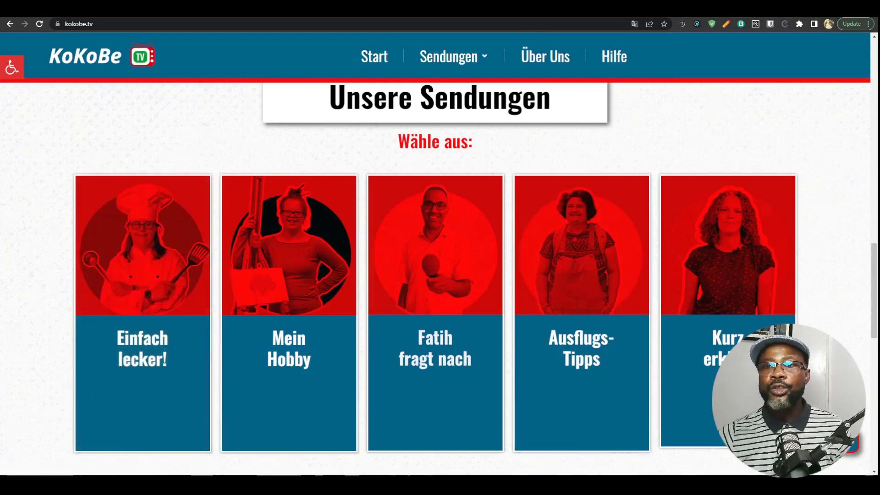
{"action": "left_click", "coordinate": [737, 11]}
{"action": "left_click", "coordinate": [708, 11]}
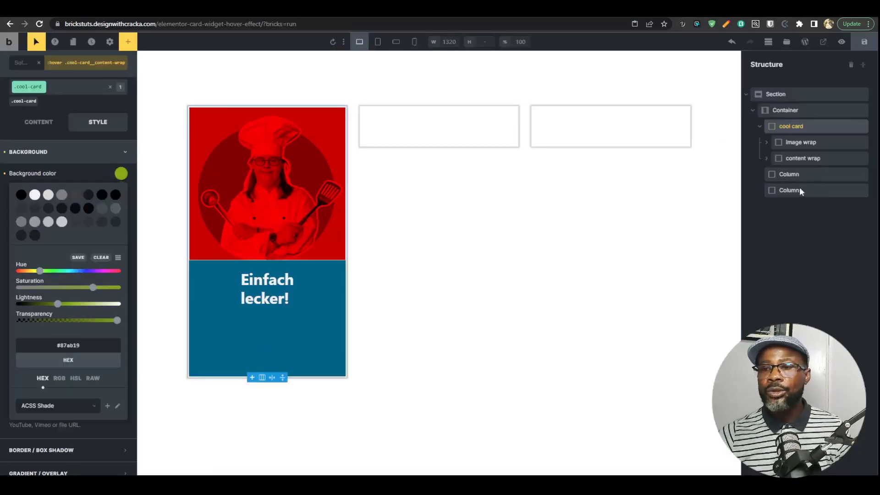
Delete the two empty columns from the container and duplicate the cool card twice to make a row of three cards
{"action": "left_click", "coordinate": [760, 127]}
{"action": "left_click", "coordinate": [863, 144]}
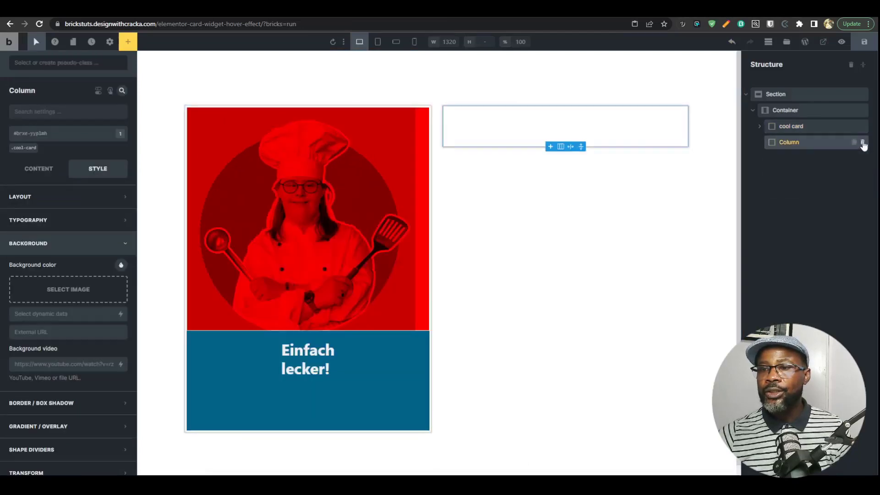
{"action": "left_click", "coordinate": [863, 142]}
{"action": "left_click", "coordinate": [854, 127]}
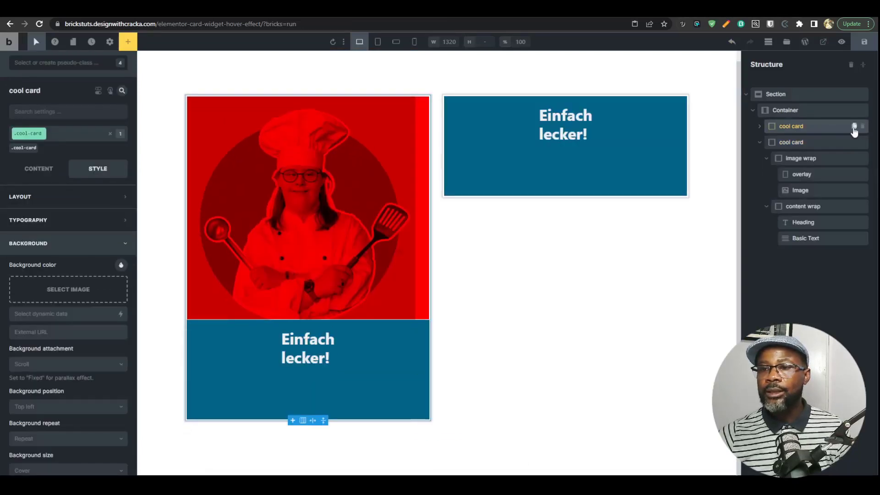
{"action": "left_click", "coordinate": [854, 127]}
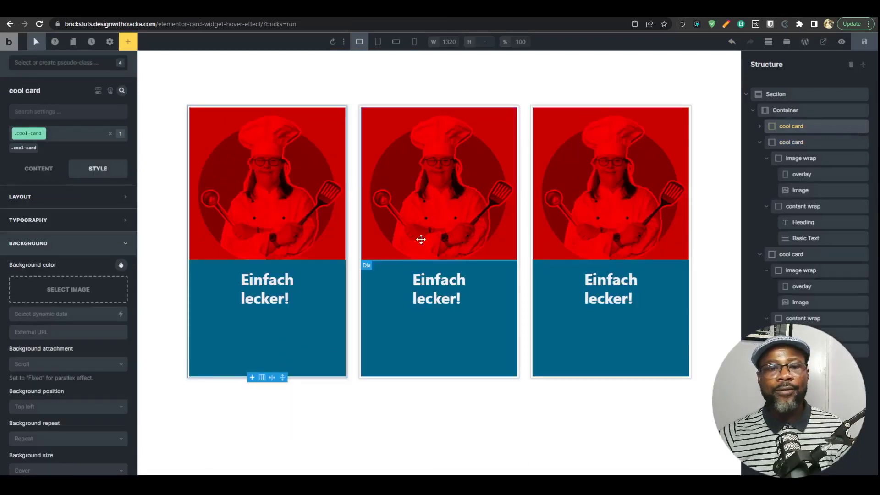
Save the page and compare the three cards in the front-end preview with the reference cards on kokobe.tv
{"action": "left_click", "coordinate": [864, 43]}
{"action": "left_click", "coordinate": [754, 11]}
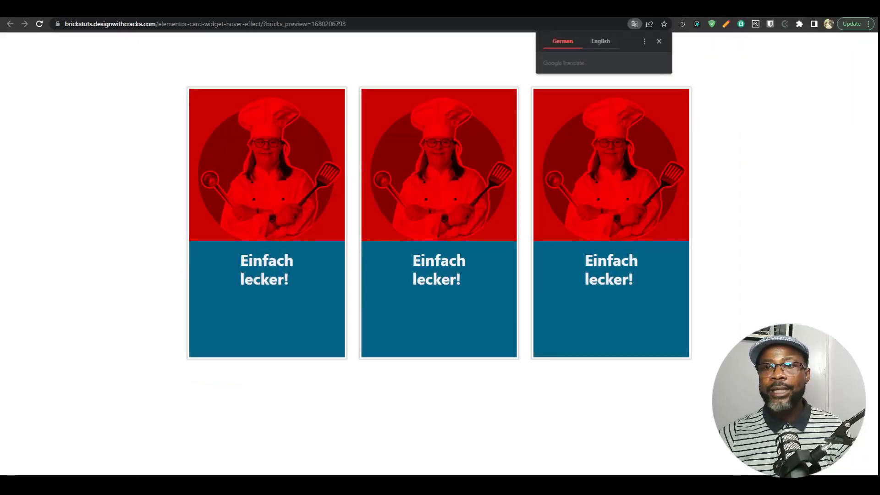
{"action": "left_click", "coordinate": [734, 11]}
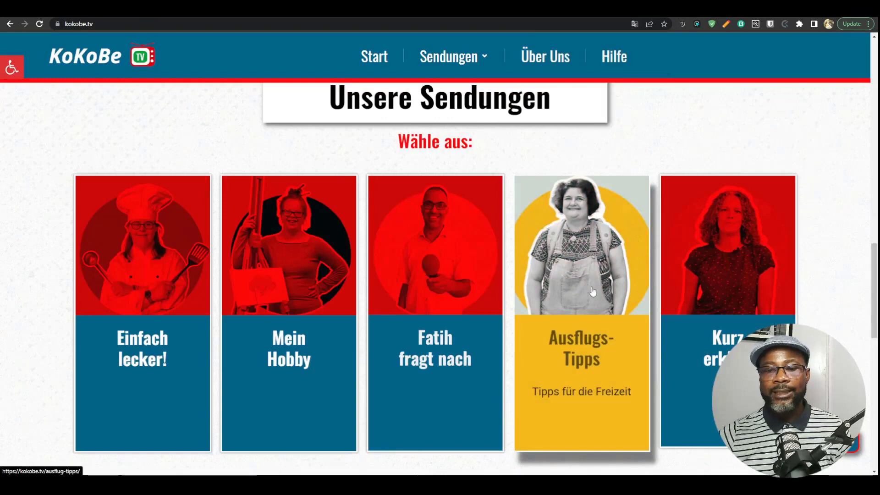
{"action": "left_click", "coordinate": [737, 10]}
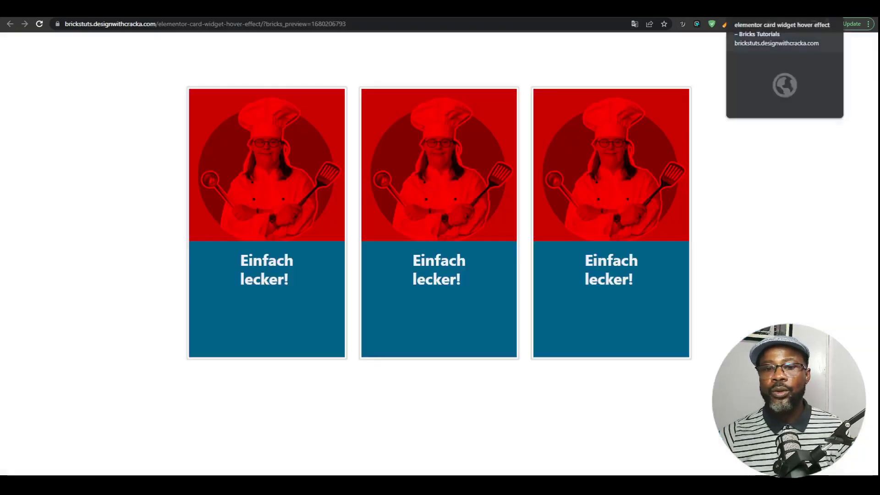
Replace the second cool card's image with Startseite-Ausflugstipps-2.jpg from the media library in the Bricks builder
{"action": "left_click", "coordinate": [641, 10]}
{"action": "left_click", "coordinate": [405, 189]}
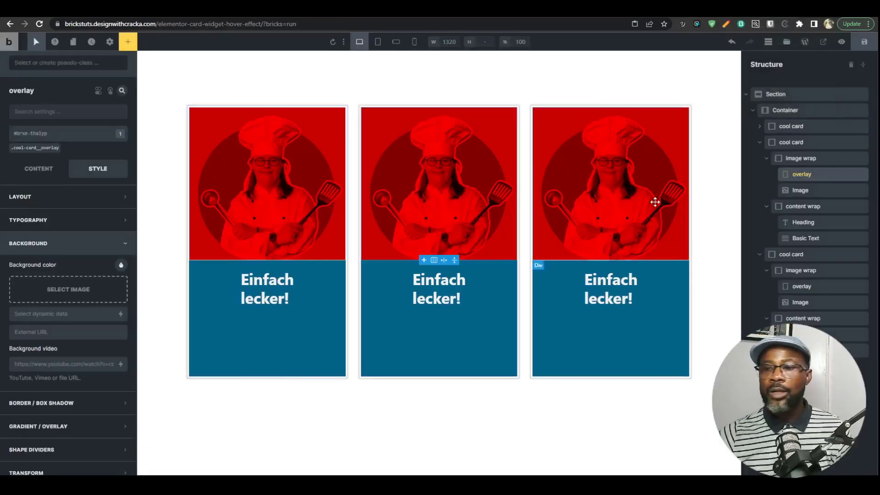
{"action": "left_click", "coordinate": [792, 188]}
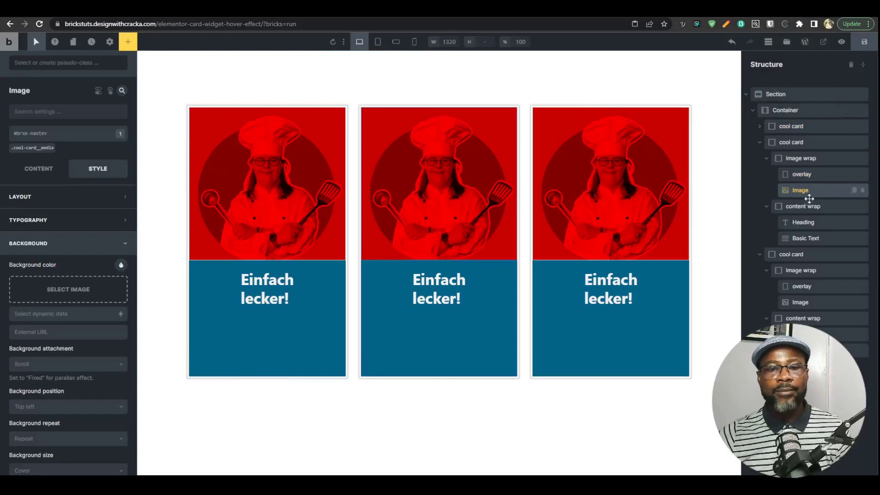
{"action": "left_click", "coordinate": [760, 144]}
{"action": "left_click", "coordinate": [759, 142]}
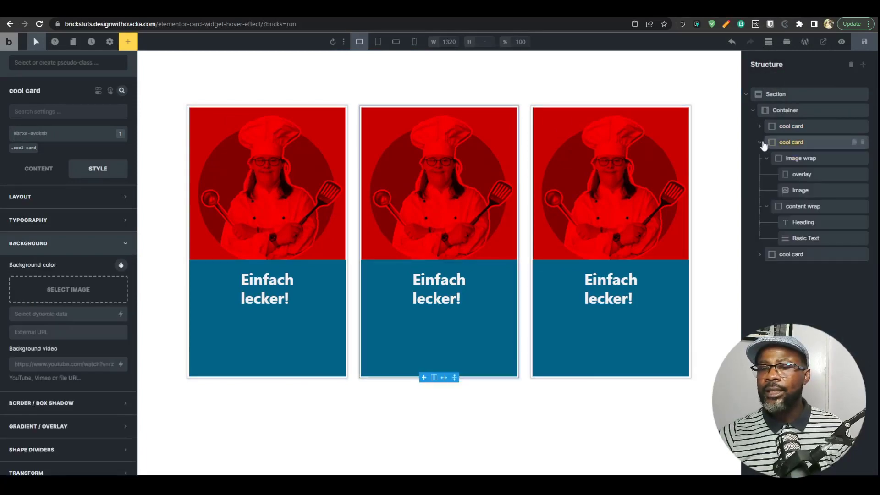
{"action": "left_click", "coordinate": [801, 174]}
{"action": "left_click", "coordinate": [802, 190]}
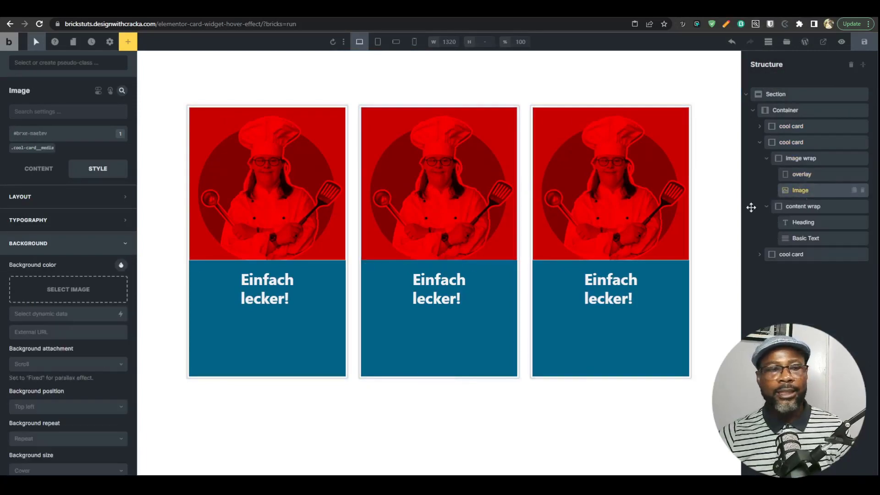
{"action": "left_click", "coordinate": [39, 168]}
{"action": "left_click", "coordinate": [68, 204]}
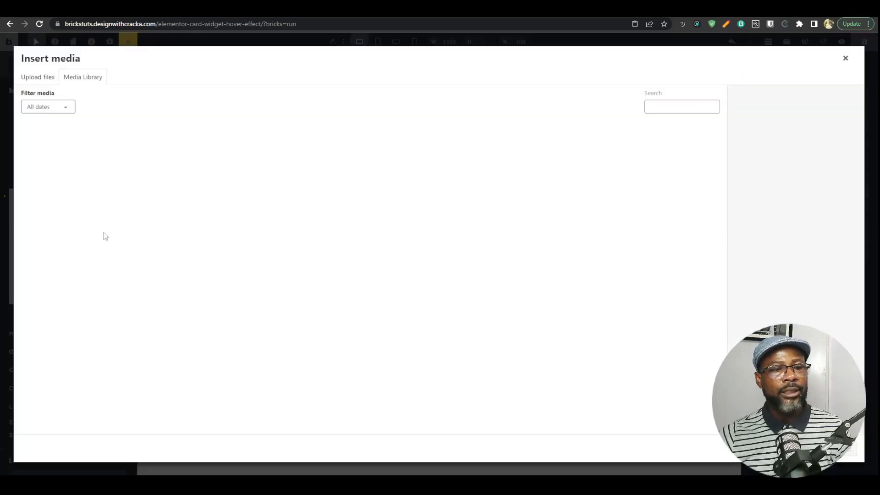
{"action": "left_click", "coordinate": [192, 154]}
{"action": "left_click", "coordinate": [847, 449]}
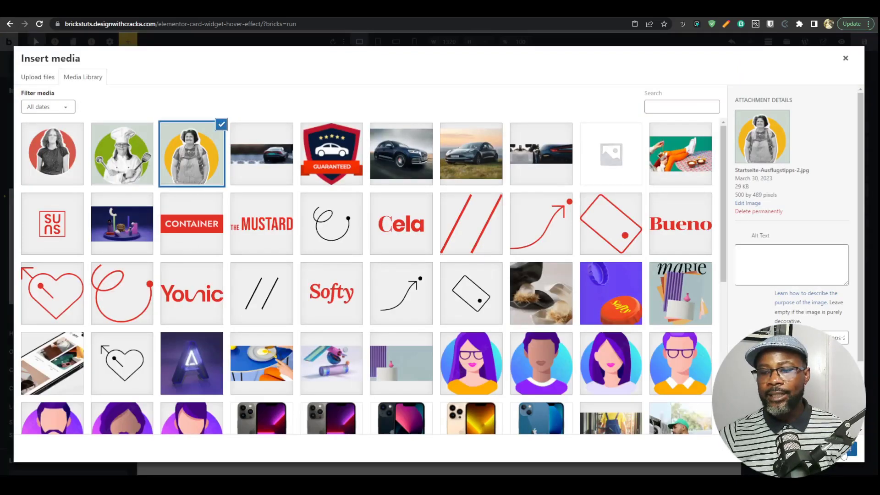
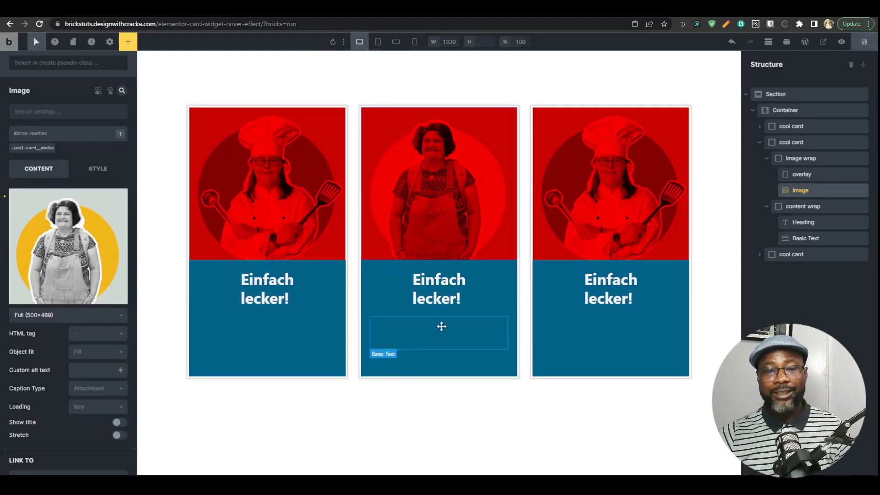
Replace the third cool card's image with the media library picture of the curly-haired woman in front of a red circle
{"action": "left_click", "coordinate": [602, 188]}
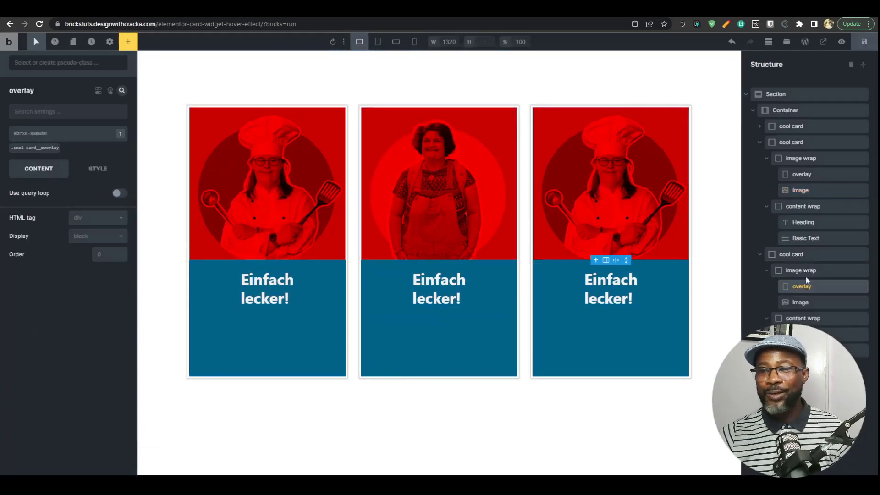
{"action": "left_click", "coordinate": [799, 302]}
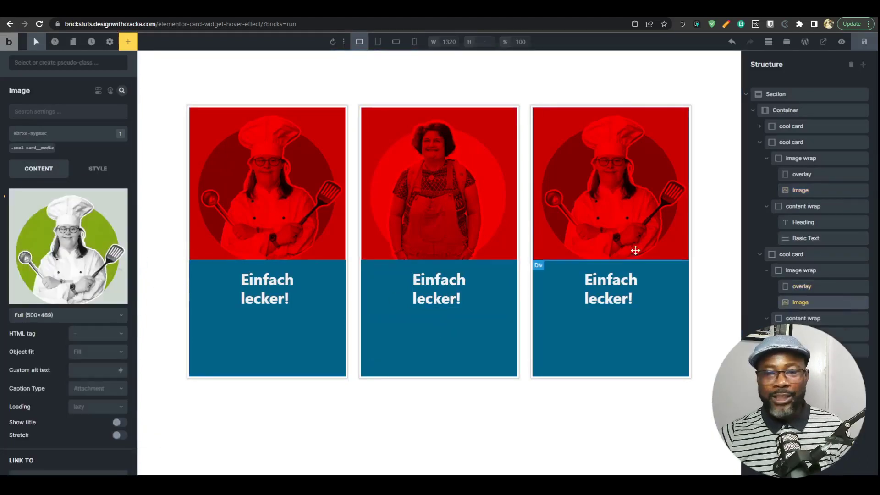
{"action": "left_click", "coordinate": [68, 247]}
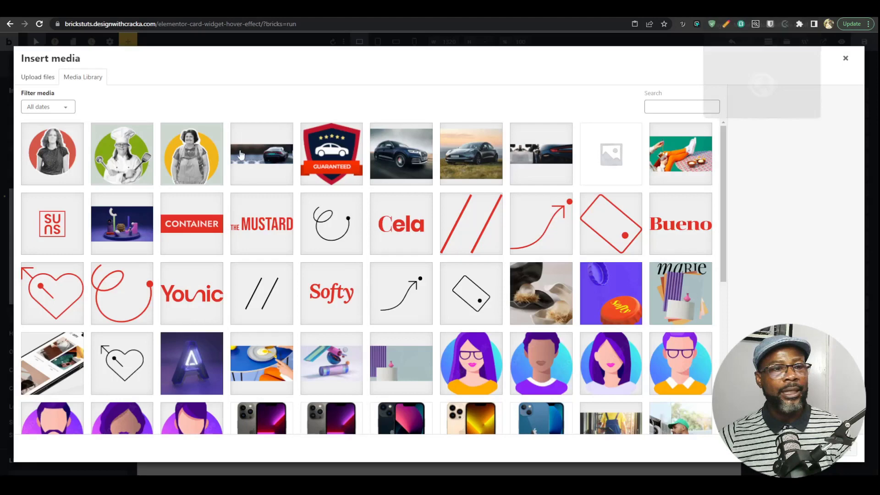
{"action": "left_click", "coordinate": [53, 154]}
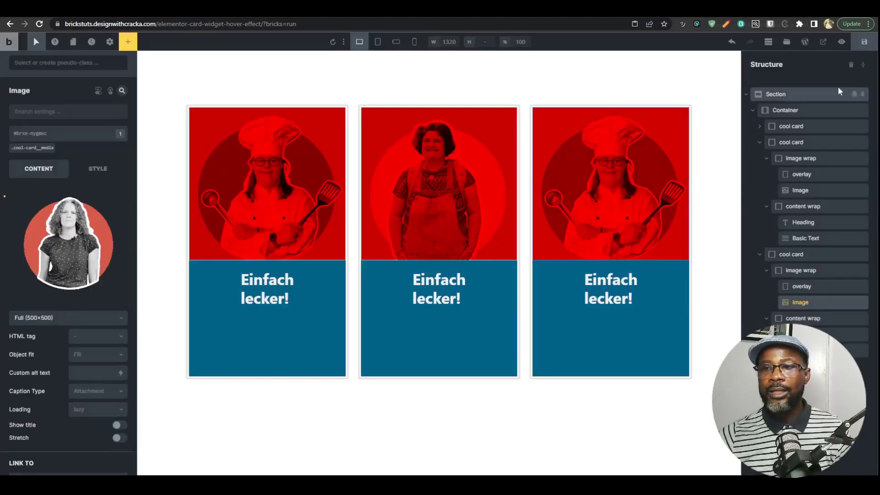
Save the page, check the three cards' hover effect in the front-end preview, and return to the builder
{"action": "left_click", "coordinate": [865, 43]}
{"action": "left_click", "coordinate": [758, 11]}
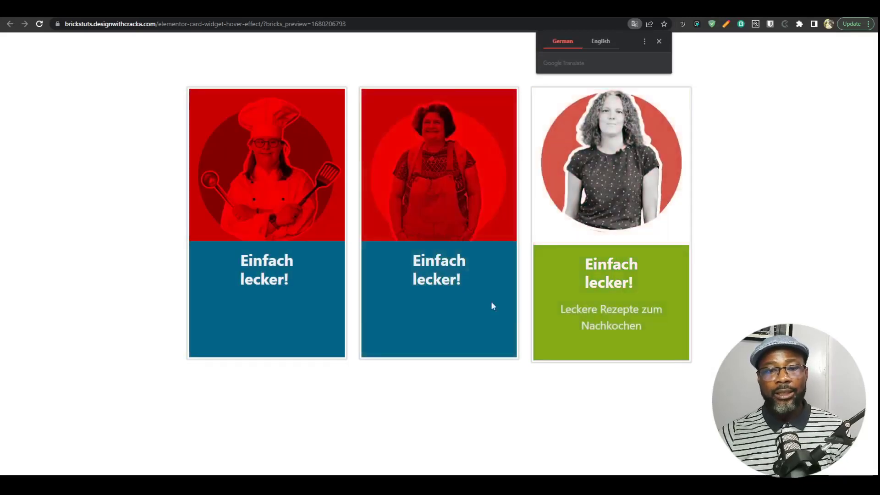
{"action": "left_click", "coordinate": [659, 42]}
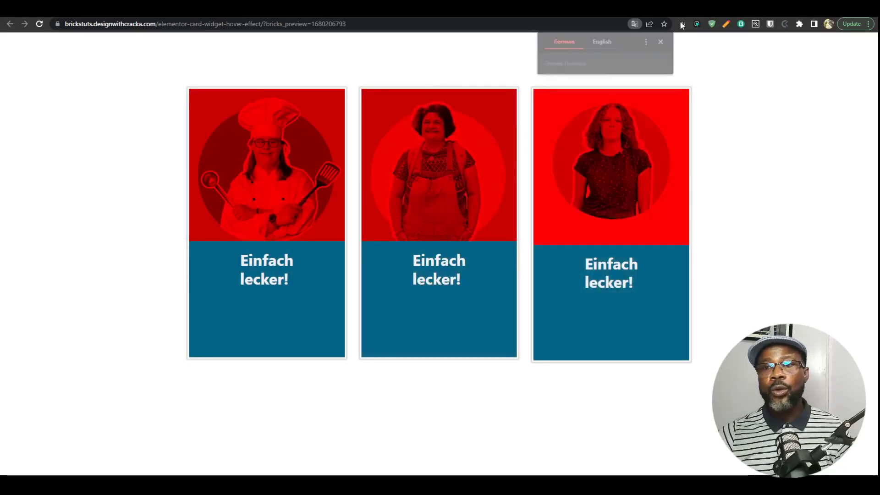
{"action": "left_click", "coordinate": [688, 9]}
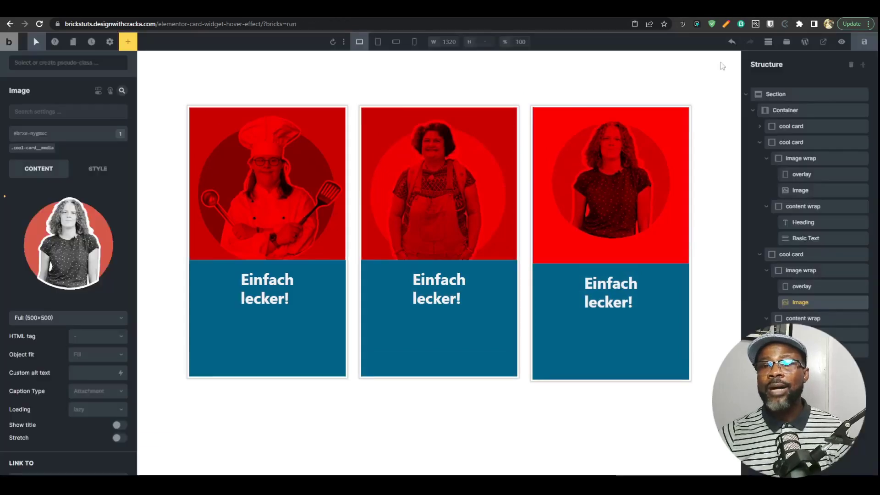
Collapse the structure tree to show just the three cool cards and activate the .cool-card class on the second card
{"action": "left_click", "coordinate": [788, 129]}
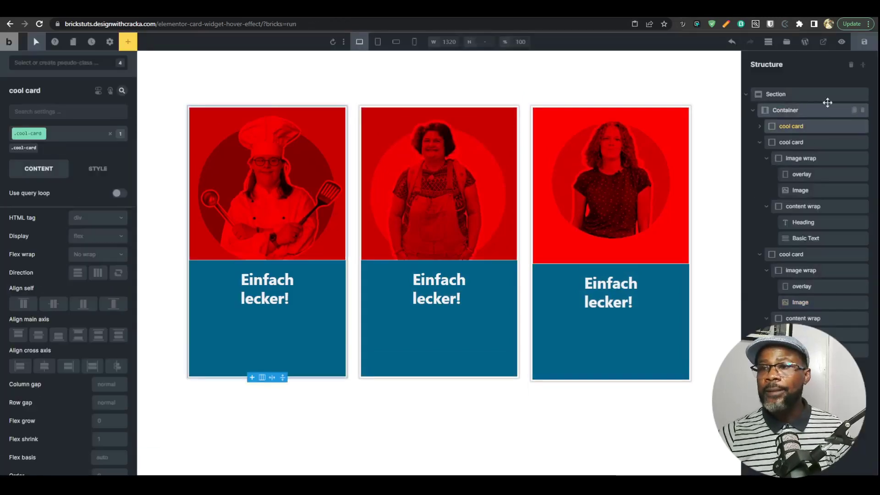
{"action": "left_click", "coordinate": [864, 68]}
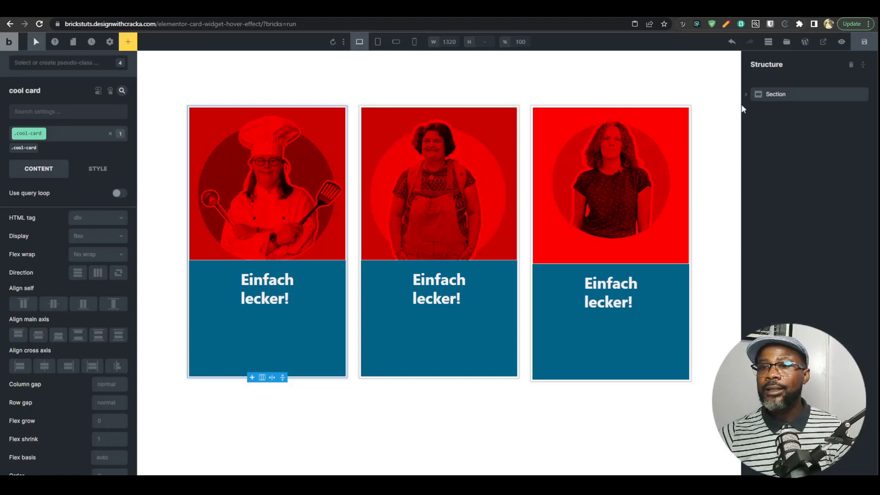
{"action": "left_click", "coordinate": [753, 94]}
{"action": "left_click", "coordinate": [753, 110]}
{"action": "left_click", "coordinate": [785, 142]}
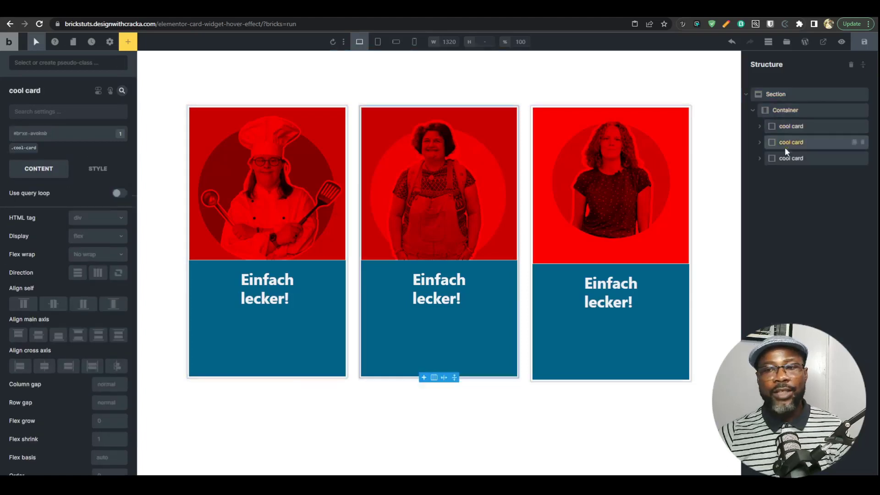
{"action": "left_click", "coordinate": [35, 44]}
{"action": "left_click", "coordinate": [18, 123]}
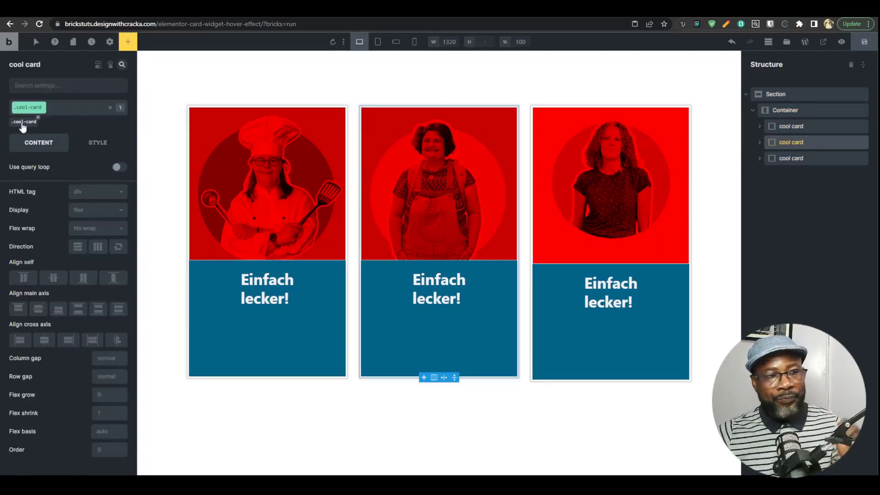
{"action": "left_click", "coordinate": [35, 44]}
{"action": "left_click", "coordinate": [36, 44]}
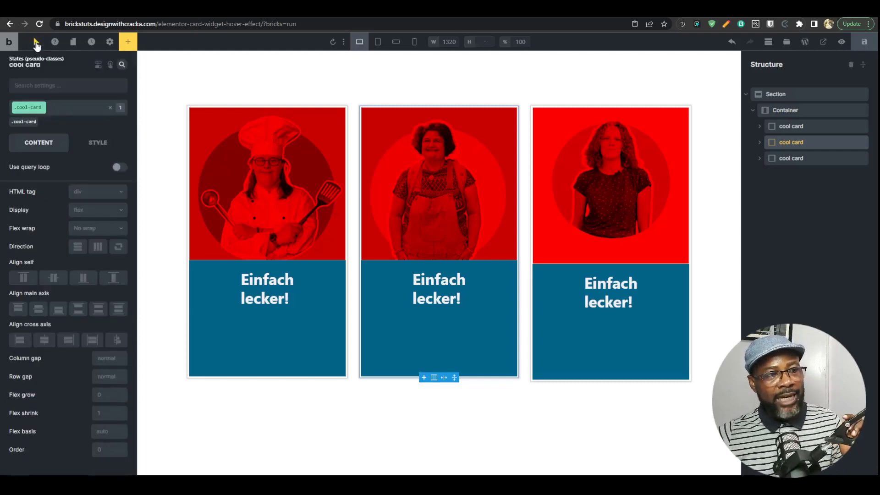
{"action": "left_click", "coordinate": [36, 45]}
{"action": "left_click", "coordinate": [37, 45]}
{"action": "left_click", "coordinate": [36, 46]}
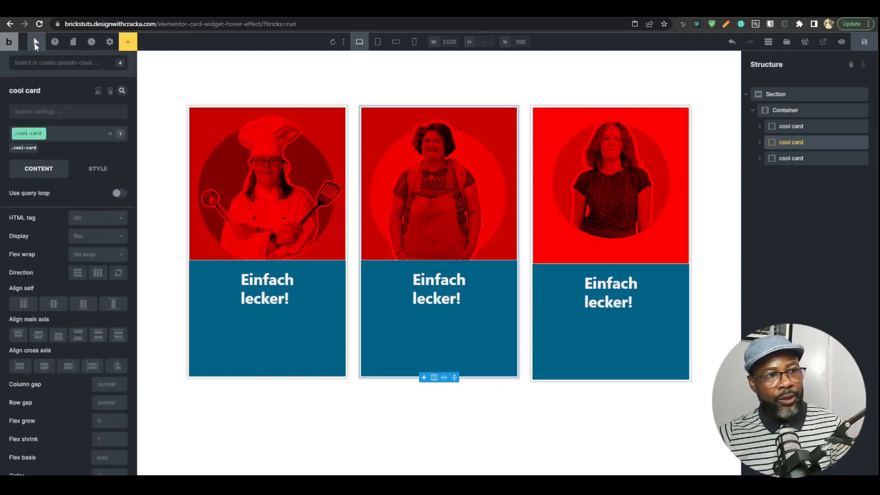
{"action": "left_click", "coordinate": [36, 44]}
{"action": "left_click", "coordinate": [37, 46]}
{"action": "left_click", "coordinate": [36, 45]}
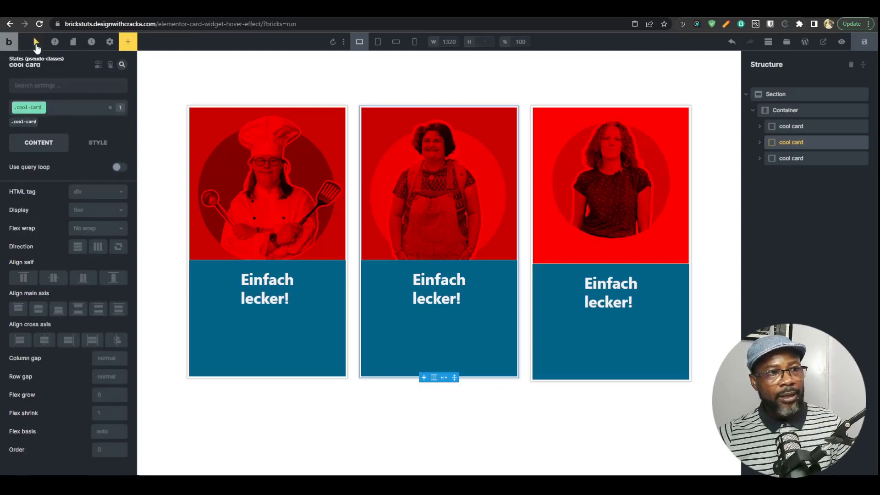
{"action": "left_click", "coordinate": [36, 46]}
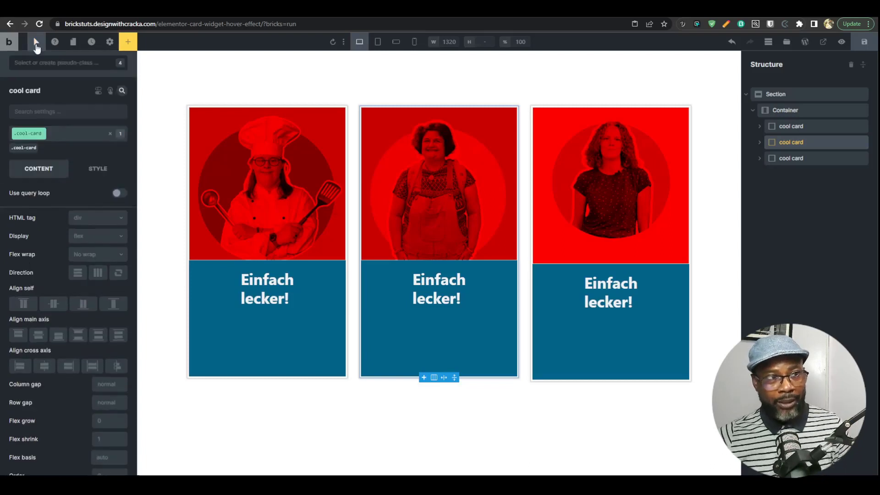
{"action": "left_click", "coordinate": [36, 45]}
{"action": "left_click", "coordinate": [36, 45]}
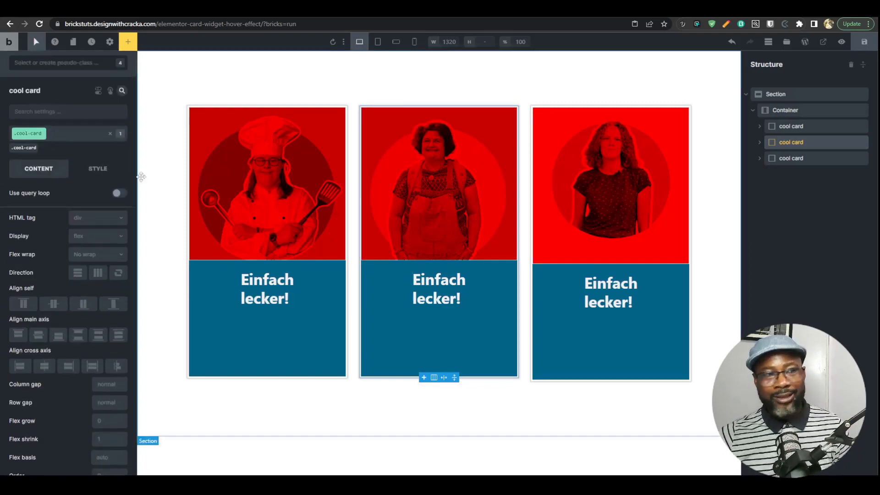
{"action": "left_click", "coordinate": [36, 45]}
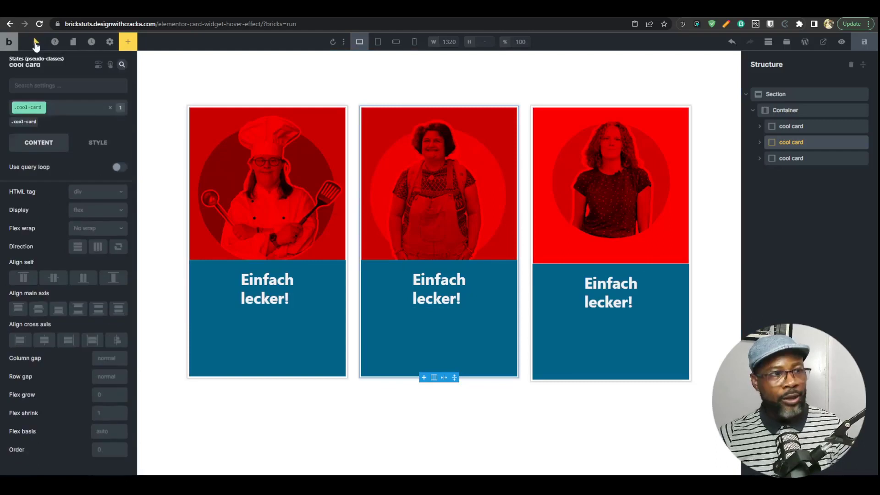
{"action": "left_click", "coordinate": [37, 45]}
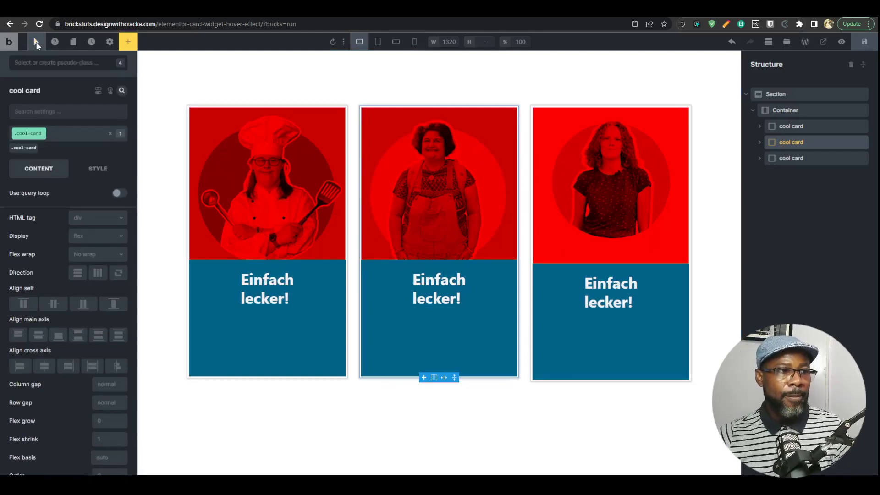
{"action": "left_click", "coordinate": [36, 45]}
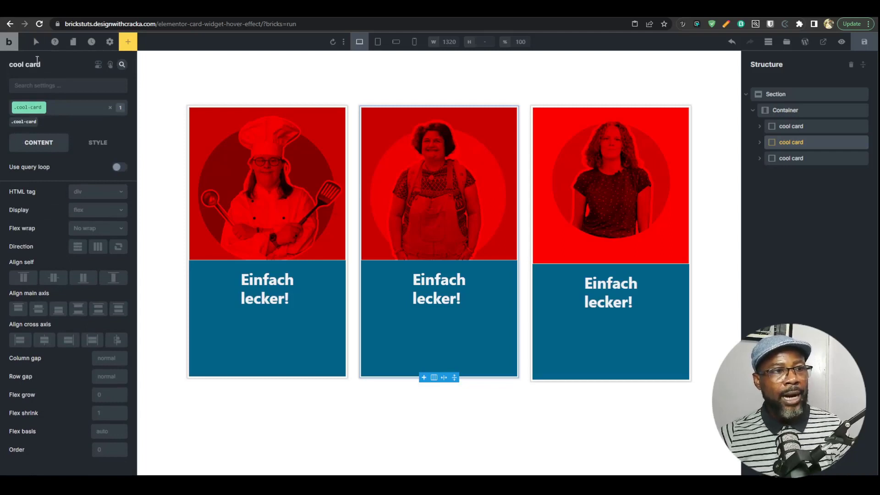
Set the background color of .cool-card's :hover .cool-card__content-wrap state to var(--wrapper-bg)
{"action": "left_click", "coordinate": [36, 43]}
{"action": "left_click", "coordinate": [71, 65]}
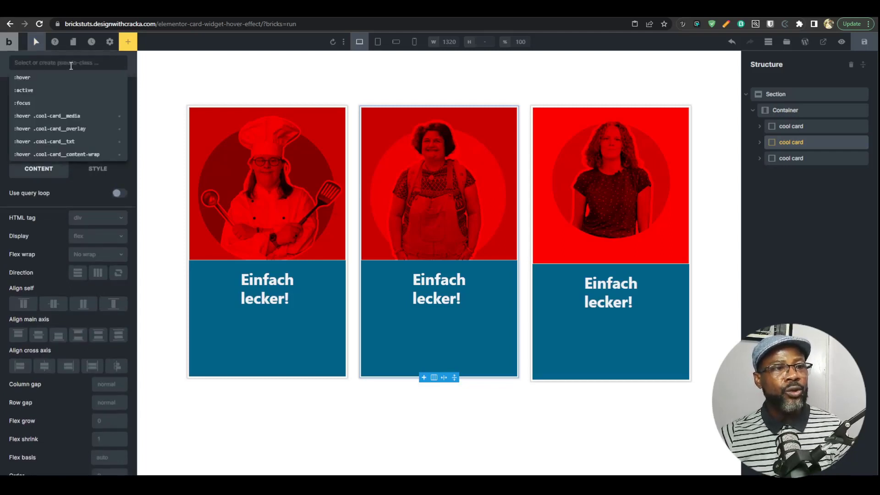
{"action": "left_click", "coordinate": [81, 157]}
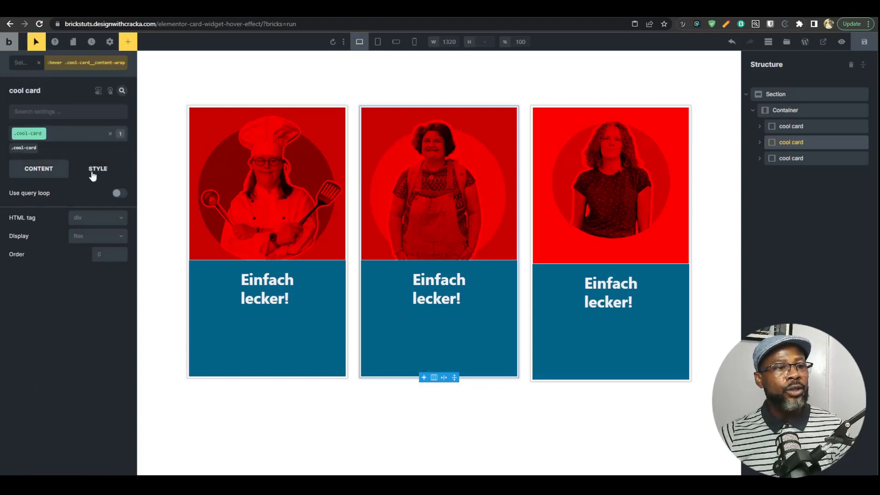
{"action": "left_click", "coordinate": [94, 169]}
{"action": "left_click", "coordinate": [122, 267]}
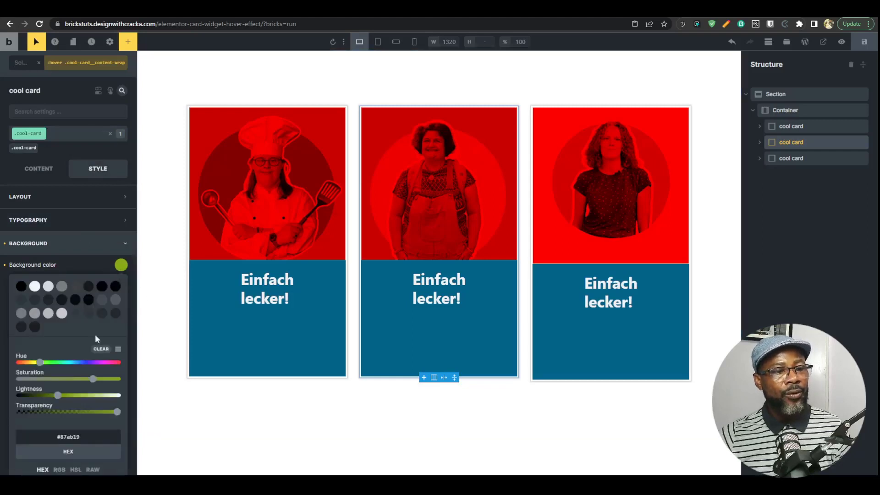
{"action": "scroll", "coordinate": [84, 340], "scroll_direction": "down", "scroll_amount": 5}
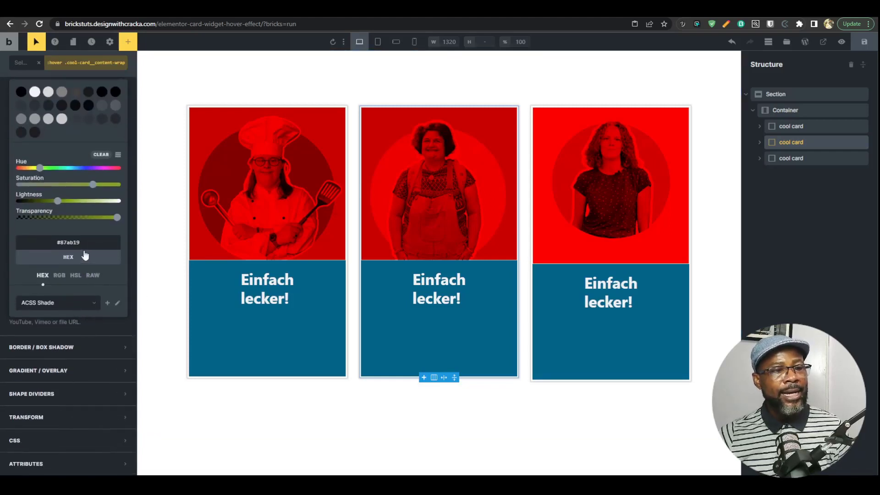
{"action": "triple_click", "coordinate": [91, 244]}
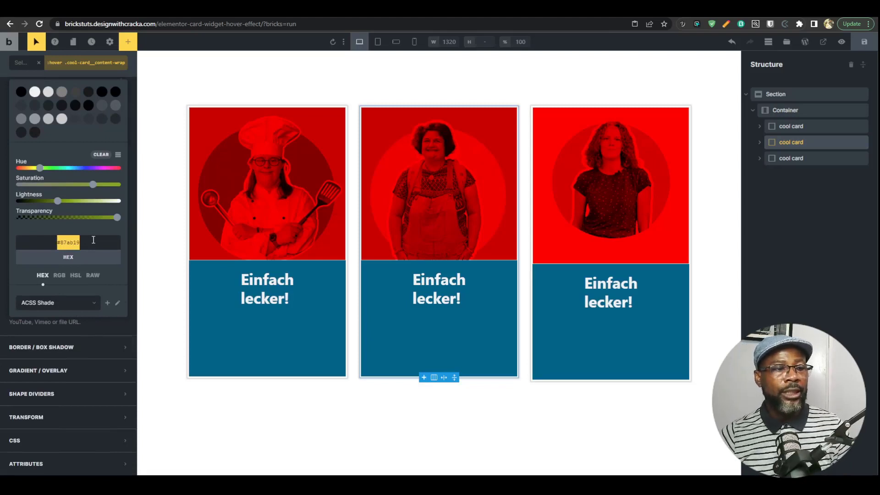
{"action": "type", "text": "va"}
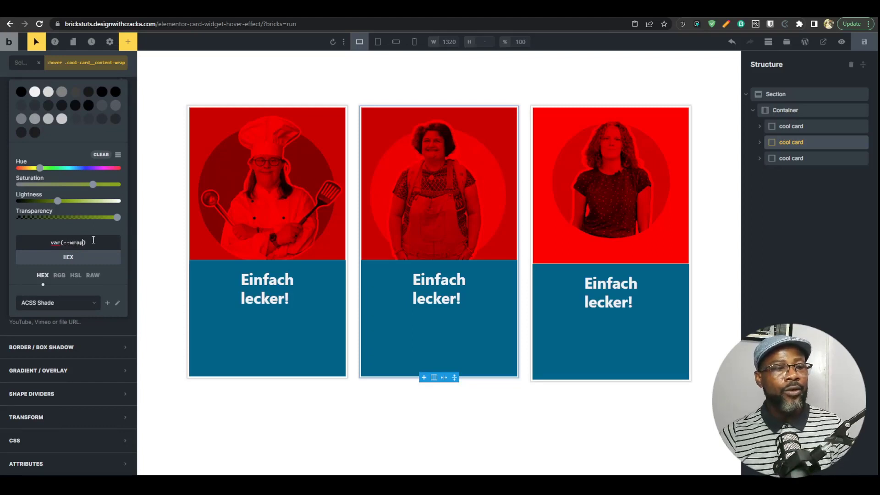
{"action": "type", "text": "r(--wrappe"}
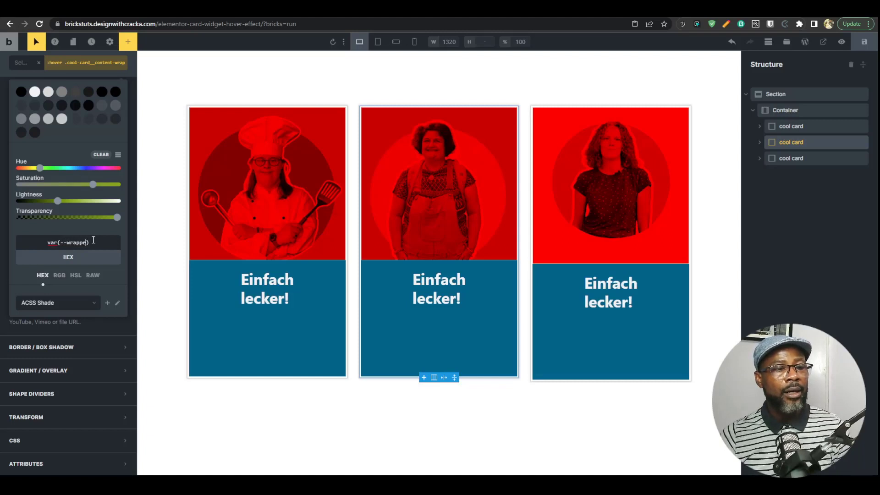
{"action": "type", "text": "r-bg"}
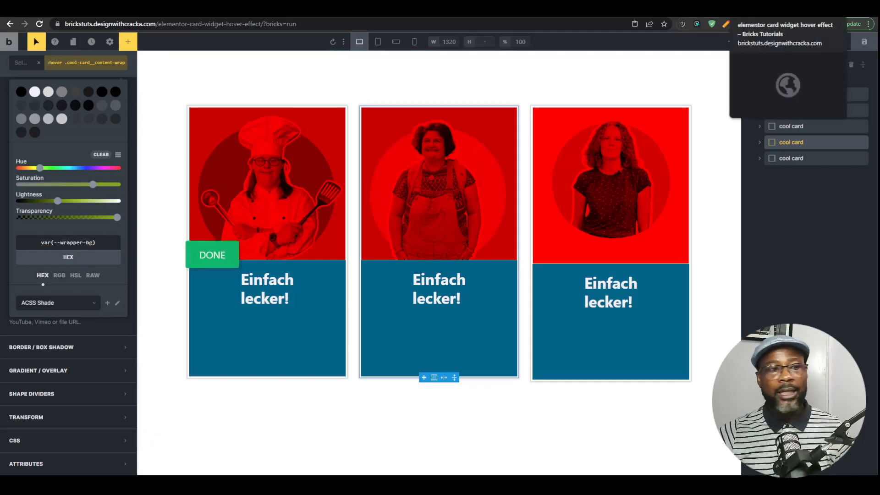
Save the page, check the cards' hover background in the front-end preview, and return to the builder
{"action": "left_click", "coordinate": [774, 9]}
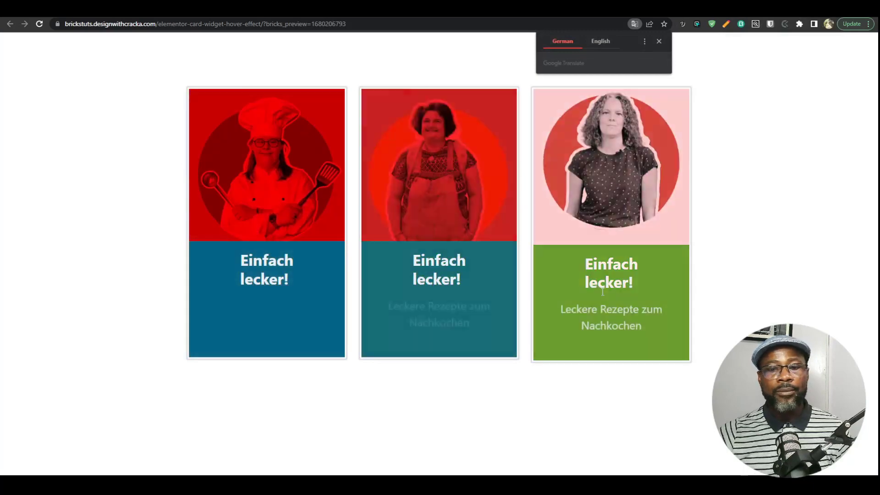
{"action": "left_click", "coordinate": [736, 9]}
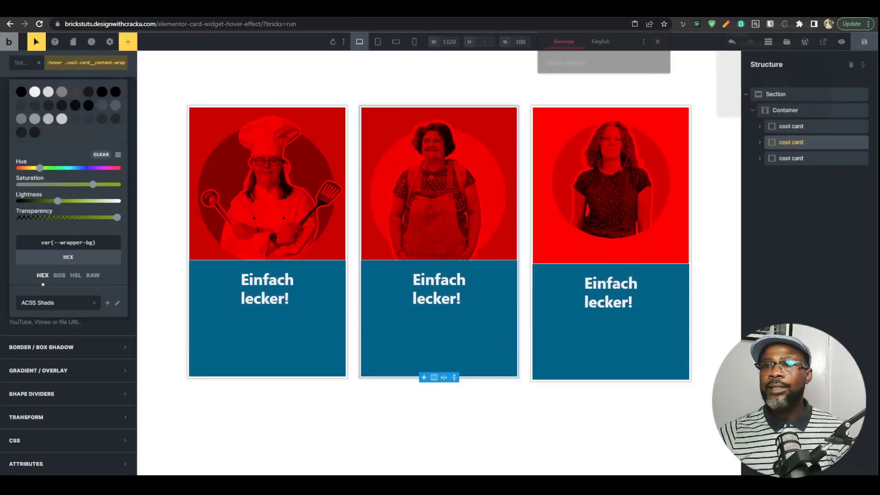
{"action": "left_click", "coordinate": [856, 46]}
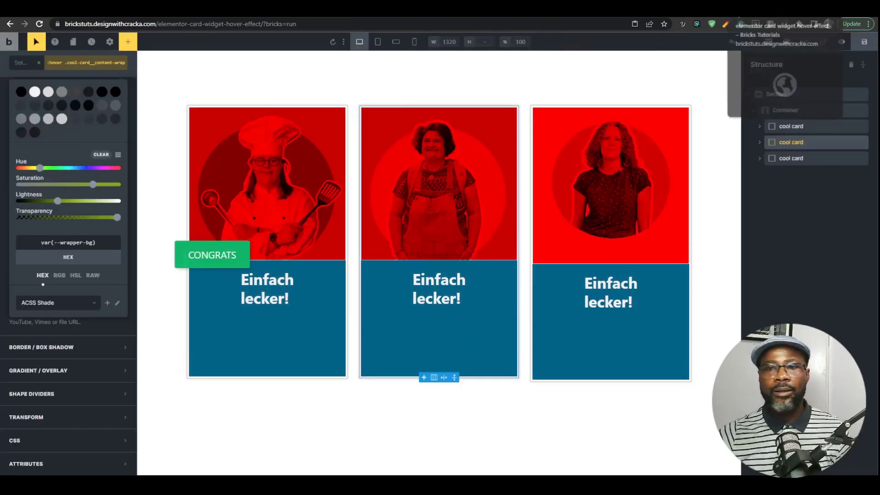
{"action": "left_click", "coordinate": [774, 9]}
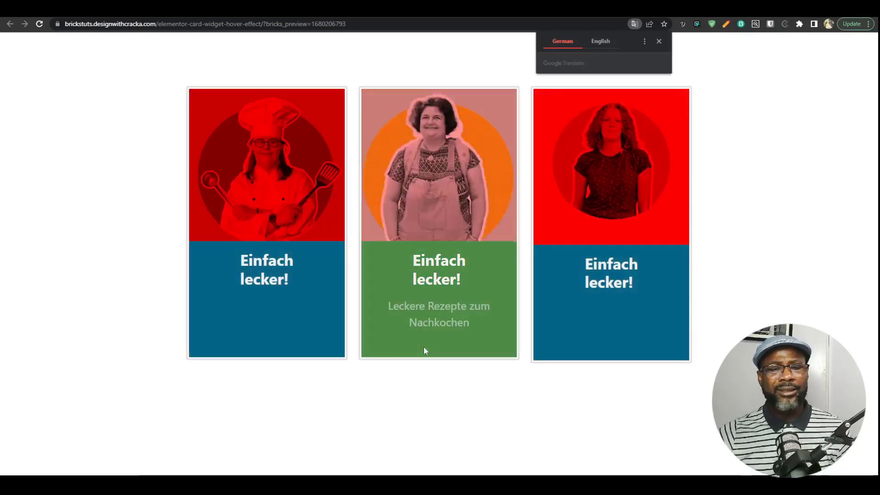
{"action": "left_click", "coordinate": [735, 9]}
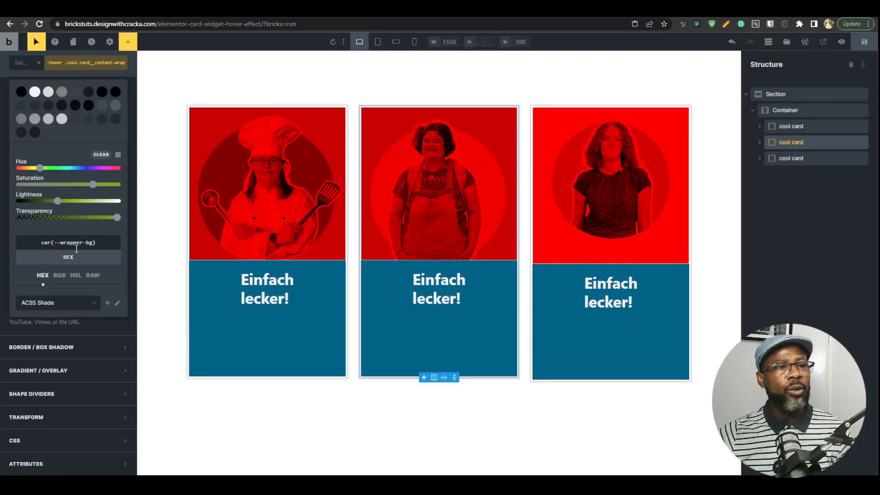
Set the content wrap's hover background to black, save, and check the cards' hover effect in the front-end preview
{"action": "left_click", "coordinate": [42, 279]}
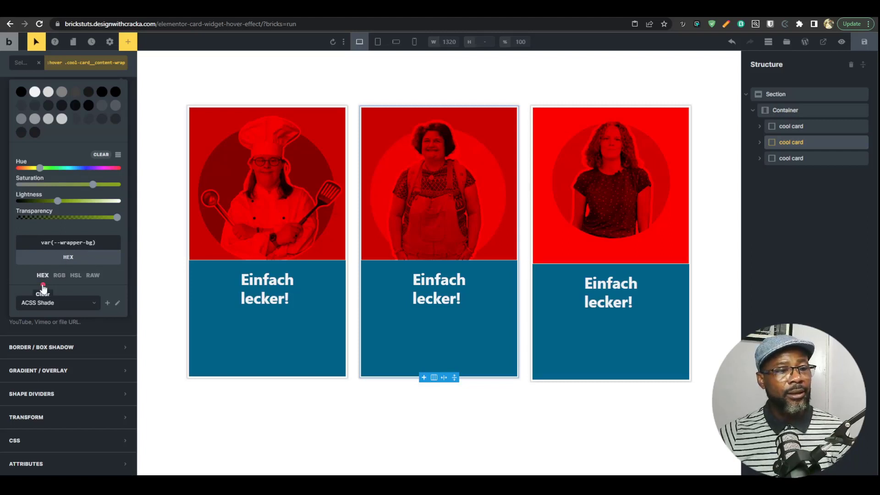
{"action": "left_click", "coordinate": [43, 285]}
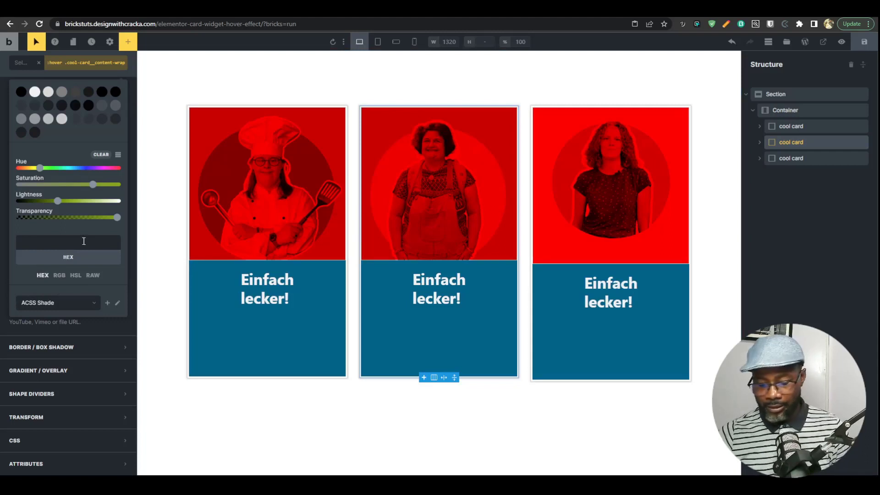
{"action": "type", "text": "black"}
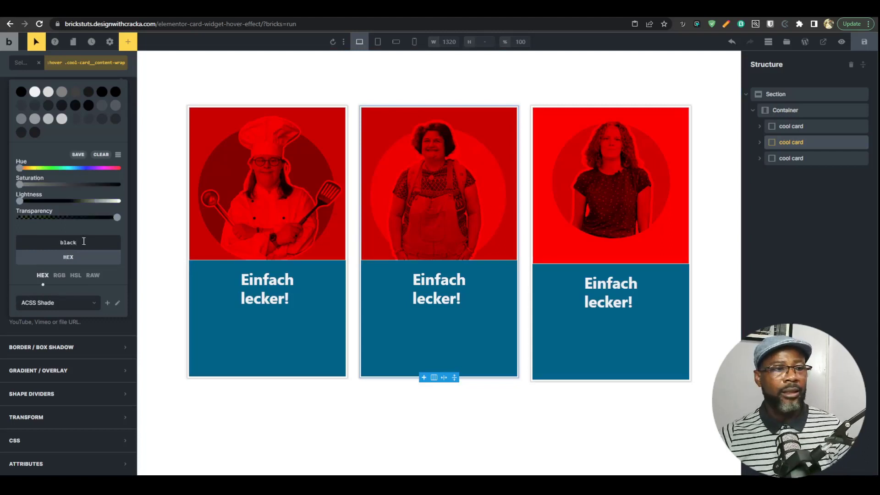
{"action": "left_click", "coordinate": [865, 42]}
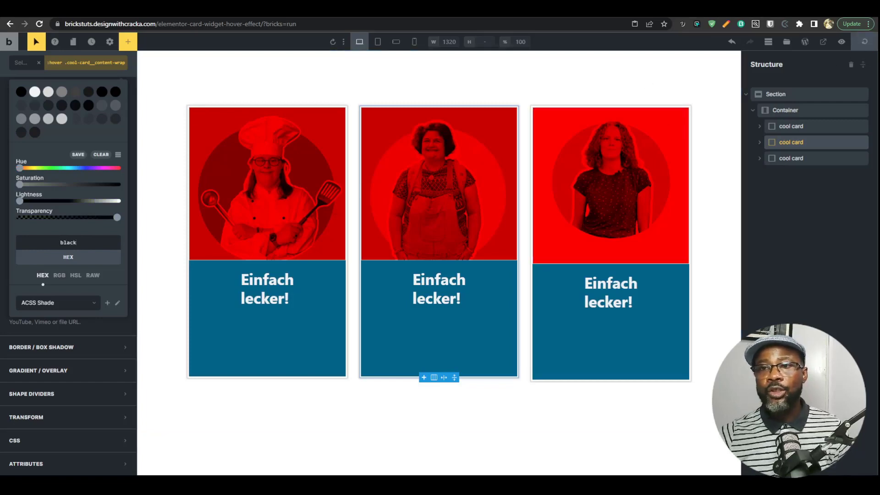
{"action": "left_click", "coordinate": [759, 9]}
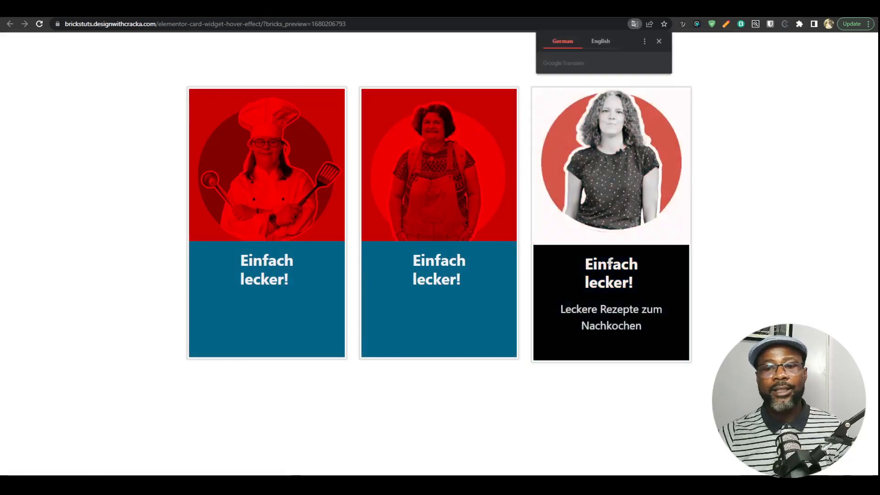
{"action": "left_click", "coordinate": [729, 9]}
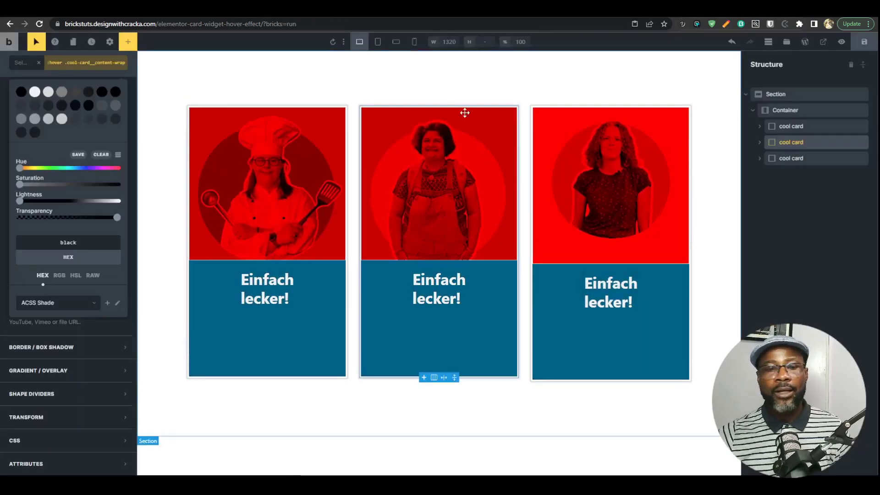
Clear the content wrap's hover background, save and check the preview, and set the color to var(--wrapper-bg)
{"action": "left_click", "coordinate": [42, 282]}
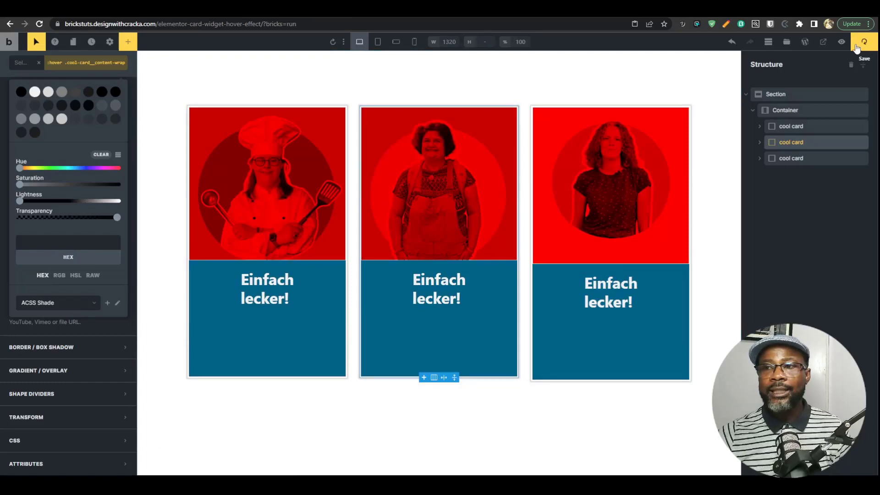
{"action": "left_click", "coordinate": [743, 9]}
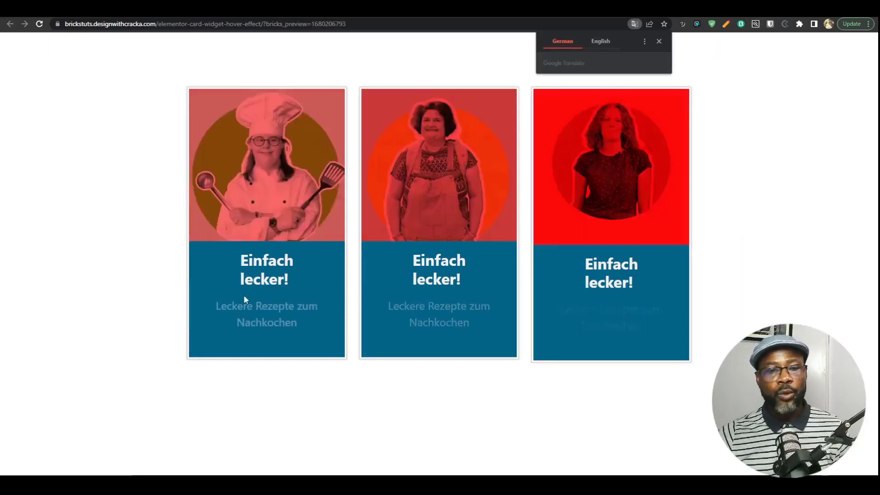
{"action": "left_click", "coordinate": [734, 9]}
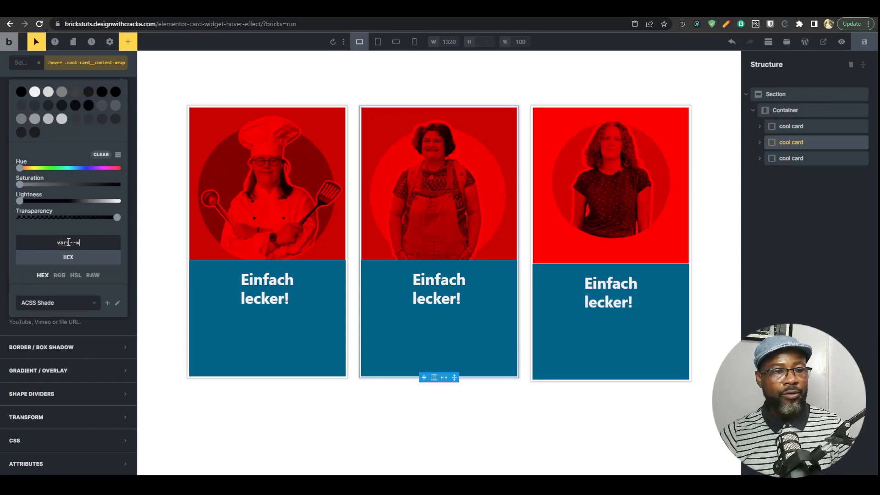
{"action": "type", "text": "-bg)"}
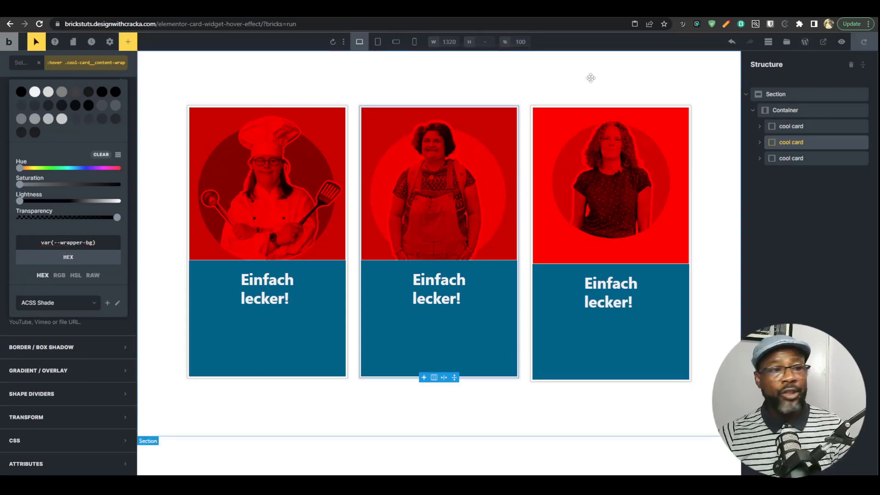
Examine the custom CSS of the .cool-card class on the first cool card
{"action": "left_click", "coordinate": [794, 127]}
{"action": "left_click", "coordinate": [788, 146]}
{"action": "left_click", "coordinate": [788, 158]}
{"action": "left_click", "coordinate": [790, 129]}
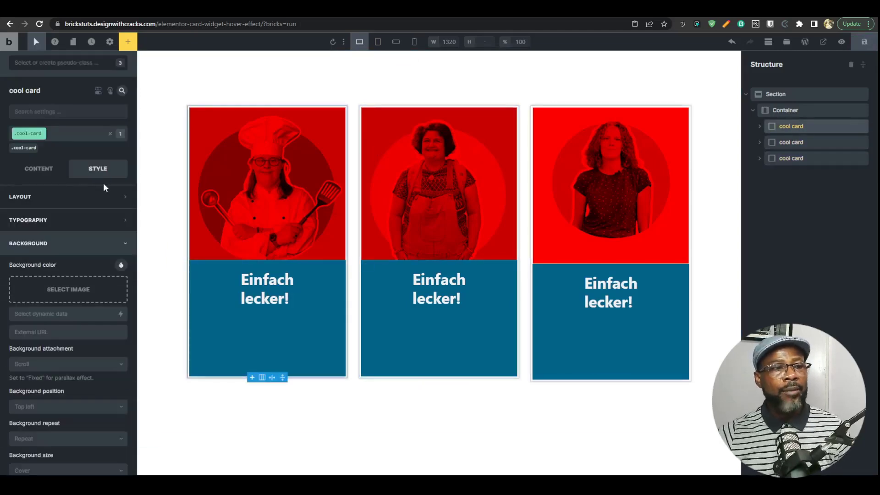
{"action": "left_click", "coordinate": [85, 243]}
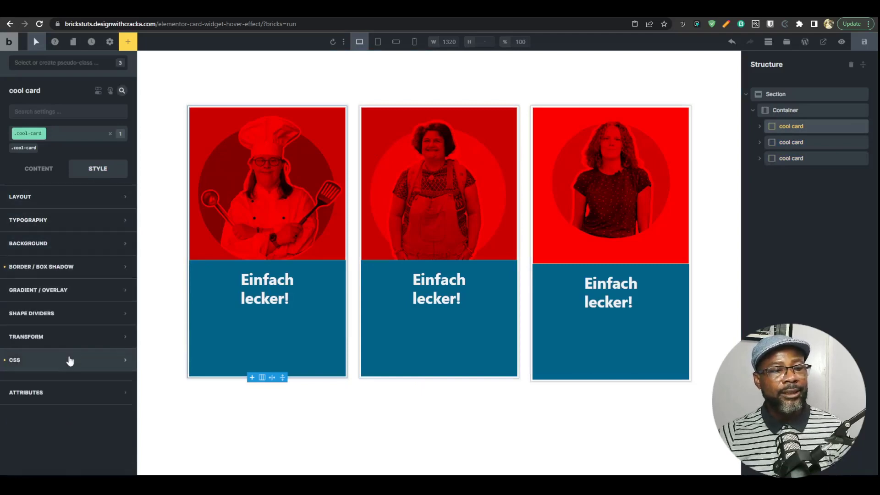
{"action": "left_click", "coordinate": [68, 360]}
{"action": "scroll", "coordinate": [109, 372], "scroll_direction": "down", "scroll_amount": 3}
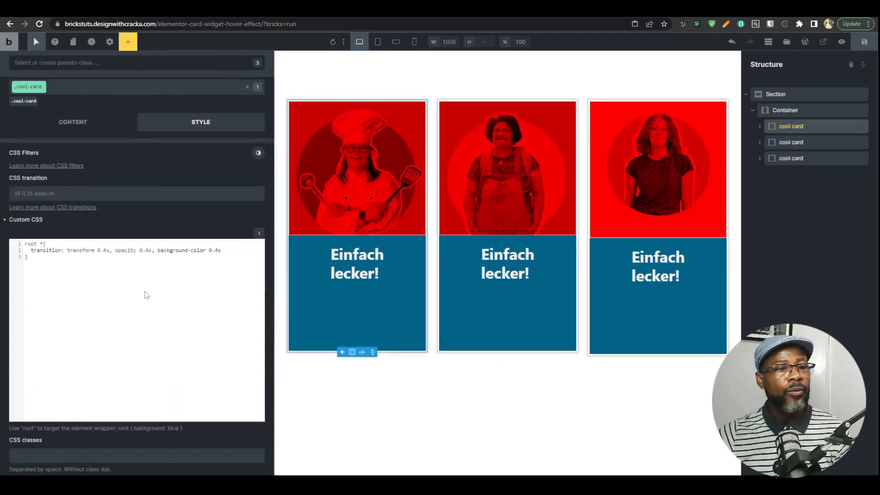
Add the custom CSS root{ --wrapper-bg: #87ab19; } to the .cool-card__content-wrap class via the first card's content wrap
{"action": "left_click", "coordinate": [762, 128]}
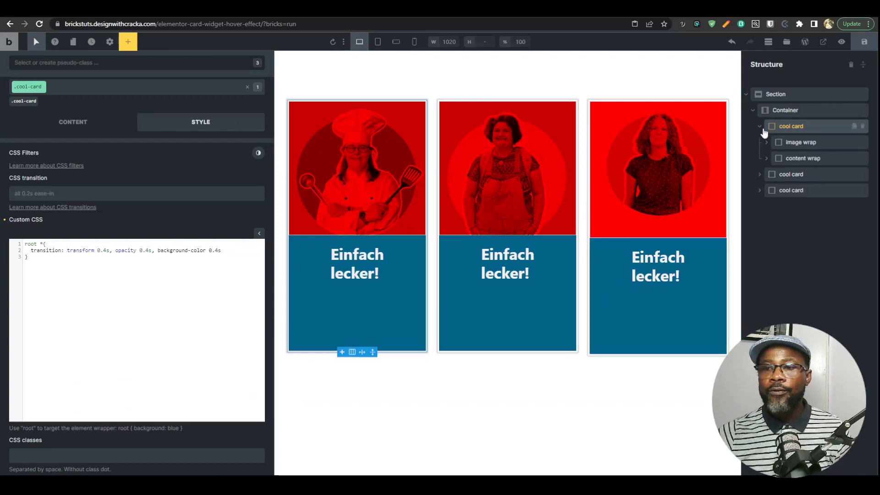
{"action": "left_click", "coordinate": [799, 159]}
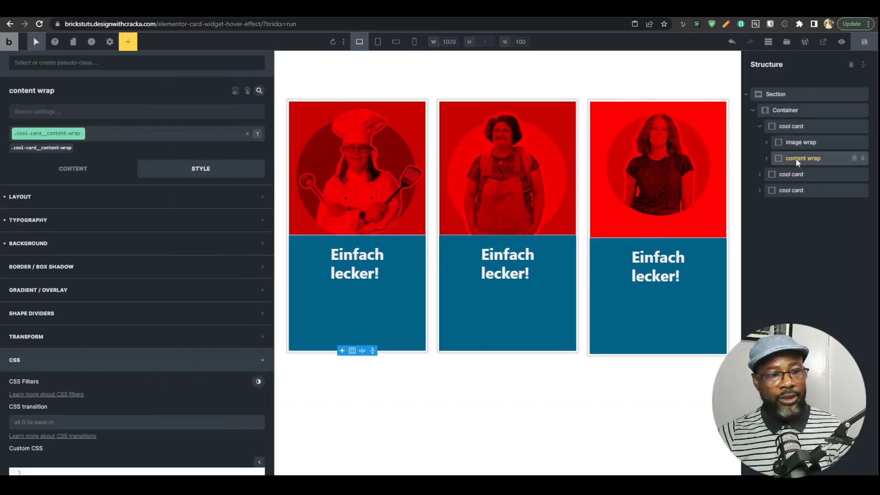
{"action": "scroll", "coordinate": [181, 306], "scroll_direction": "down", "scroll_amount": 5}
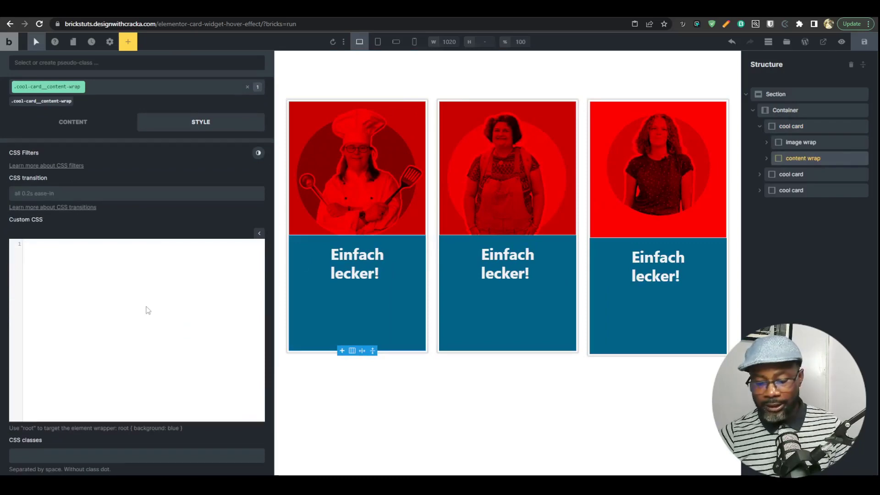
{"action": "type", "text": "root{"}
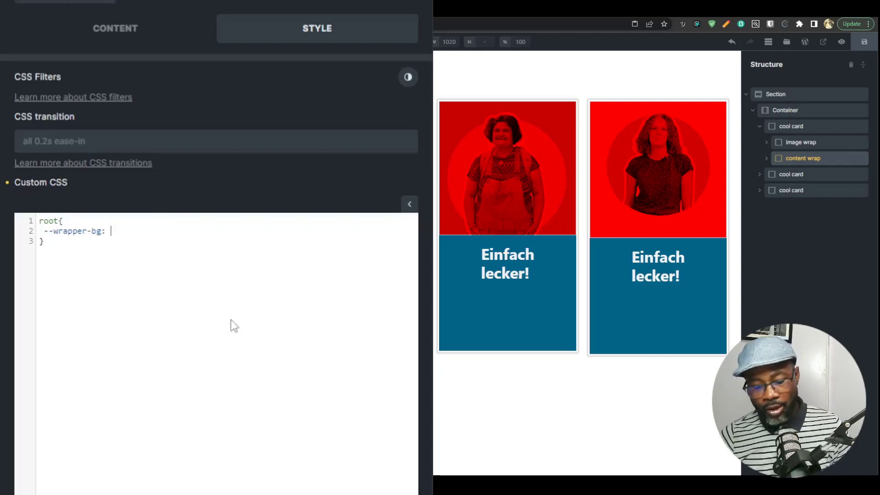
{"action": "type", "text": "#87ab19"}
{"action": "type", "text": ";"}
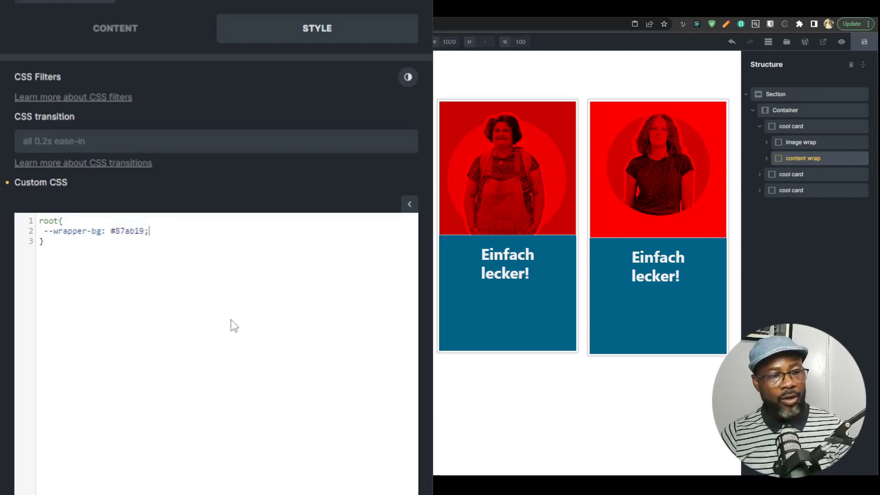
Cut the whole root{ --wrapper-bg } custom CSS rule out of the .cool-card__content-wrap class, via the first card's content wrap
{"action": "key", "text": "ctrl+a"}
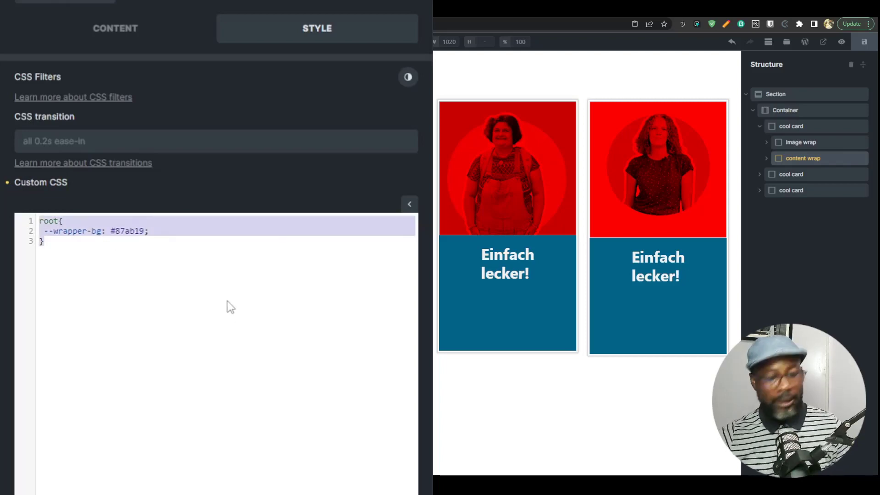
{"action": "scroll", "coordinate": [230, 305], "scroll_direction": "up", "scroll_amount": 2}
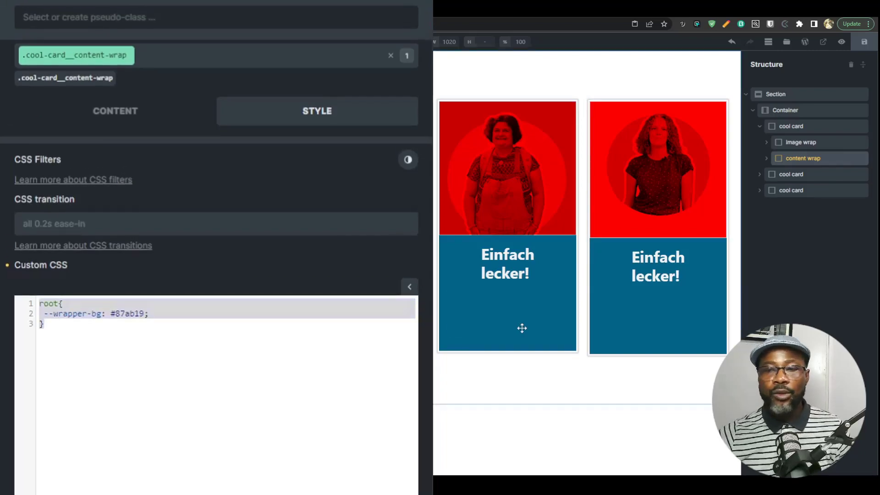
{"action": "left_click", "coordinate": [521, 329]}
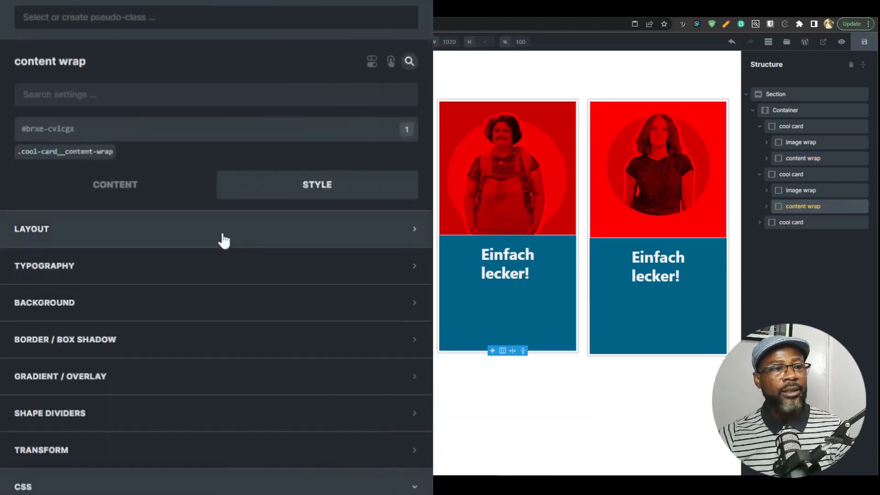
{"action": "scroll", "coordinate": [273, 424], "scroll_direction": "down", "scroll_amount": 4}
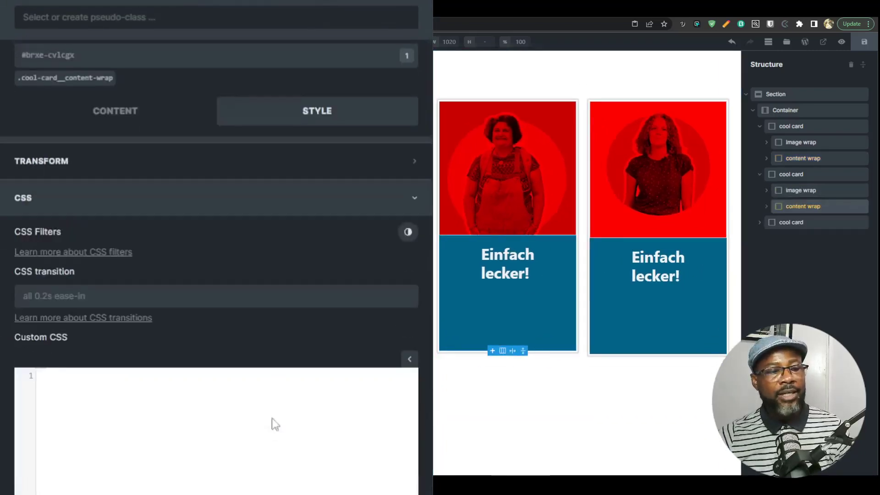
{"action": "scroll", "coordinate": [212, 412], "scroll_direction": "up", "scroll_amount": 3}
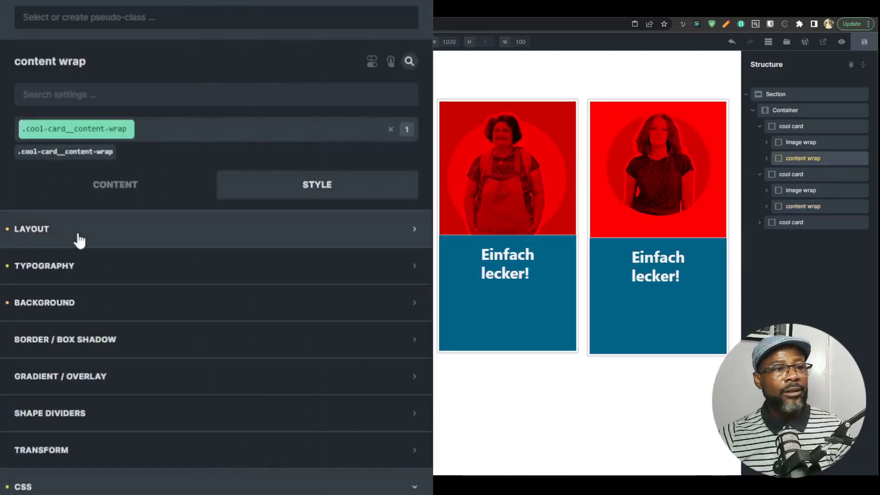
{"action": "scroll", "coordinate": [137, 349], "scroll_direction": "down", "scroll_amount": 5}
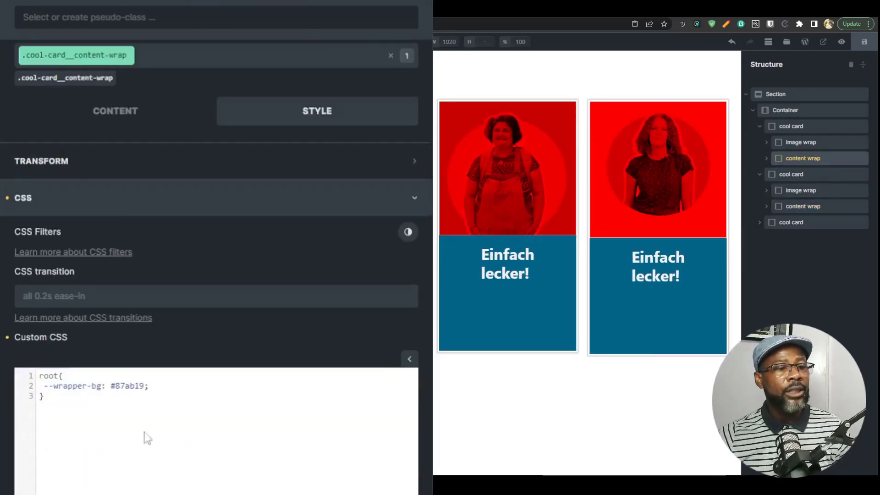
{"action": "left_click", "coordinate": [196, 428]}
{"action": "key", "text": "ctrl+a"}
{"action": "key", "text": "ctrl+c"}
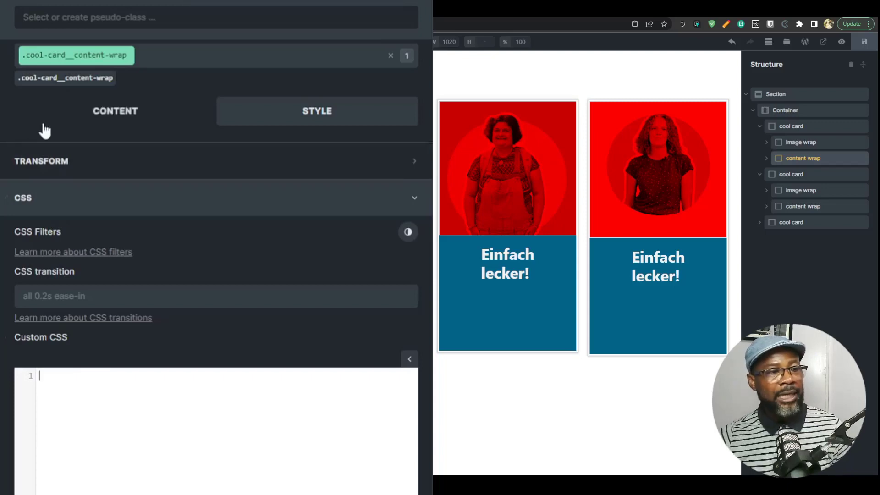
Paste the root{ --wrapper-bg: #87ab19; } rule into the custom CSS of the first card's content wrap at element ID level
{"action": "scroll", "coordinate": [95, 250], "scroll_direction": "up", "scroll_amount": 3}
{"action": "scroll", "coordinate": [143, 224], "scroll_direction": "up", "scroll_amount": 3}
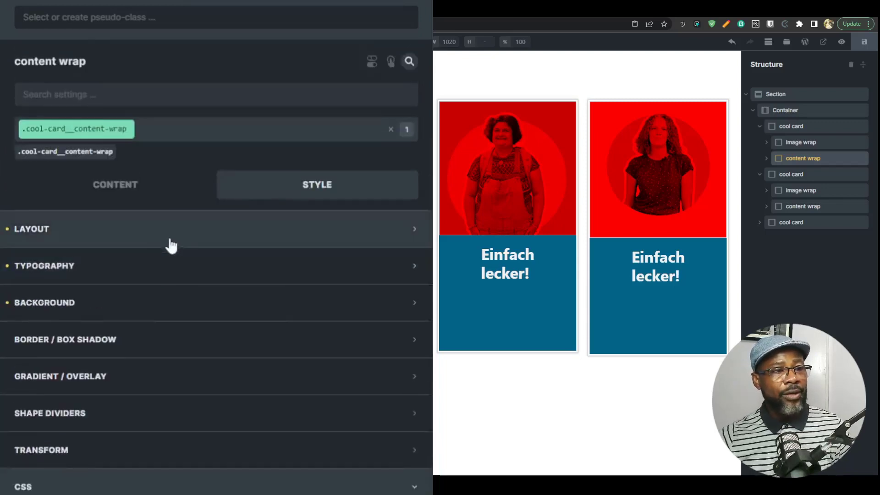
{"action": "left_click", "coordinate": [51, 157]}
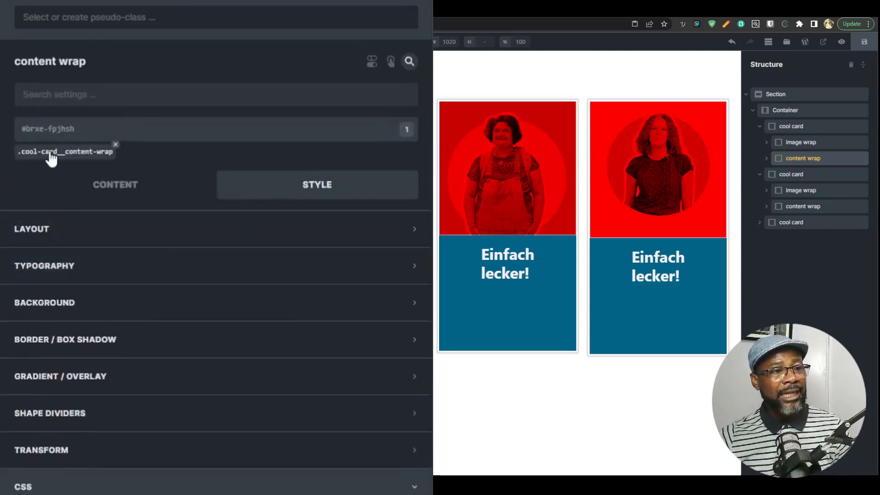
{"action": "left_click", "coordinate": [51, 154]}
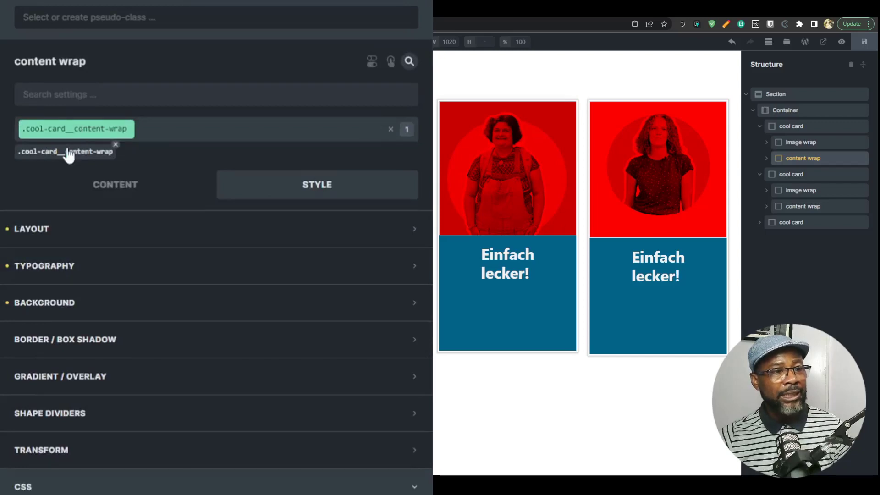
{"action": "left_click", "coordinate": [65, 155]}
{"action": "scroll", "coordinate": [211, 261], "scroll_direction": "down", "scroll_amount": 10}
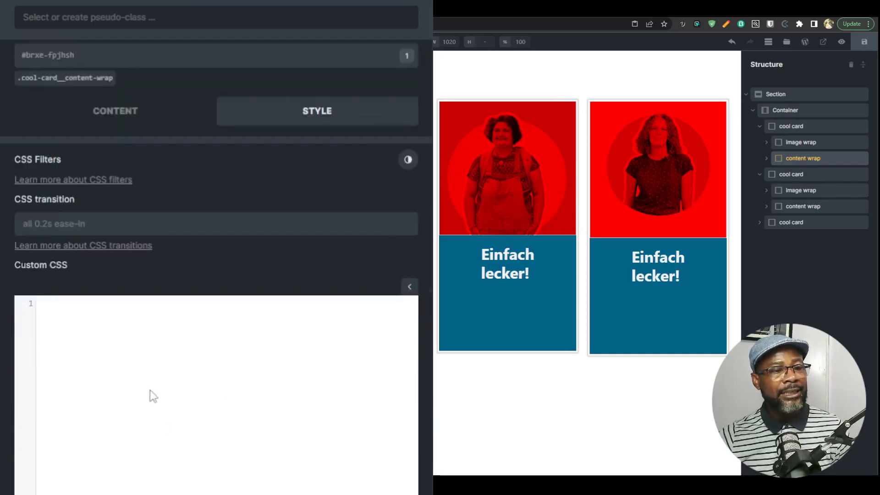
{"action": "key", "text": "ctrl+v"}
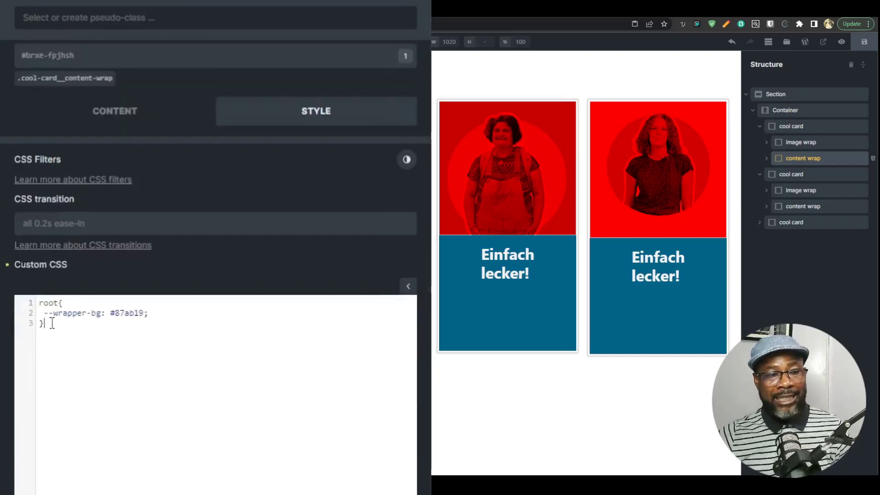
Add the custom CSS root{ --wrapper-bg: #87ab19; } to the second card's content wrap at element ID level
{"action": "left_click", "coordinate": [803, 206]}
{"action": "scroll", "coordinate": [150, 206], "scroll_direction": "down", "scroll_amount": 5}
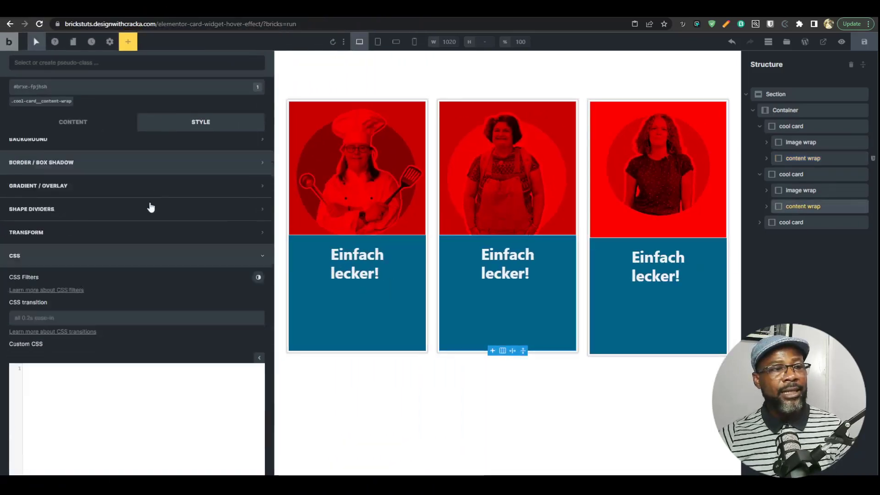
{"action": "left_click", "coordinate": [114, 309]}
{"action": "key", "text": "ctrl+v"}
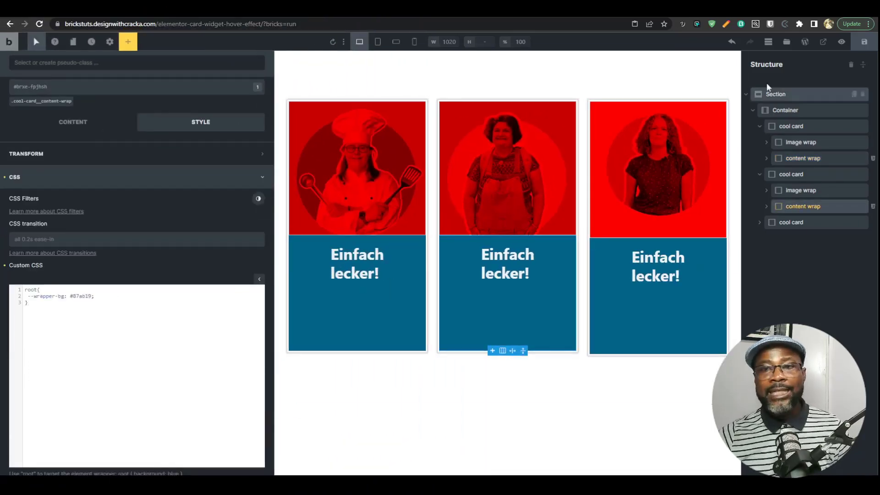
Check the hover backgrounds of the cards in the front-end preview
{"action": "left_click", "coordinate": [752, 13]}
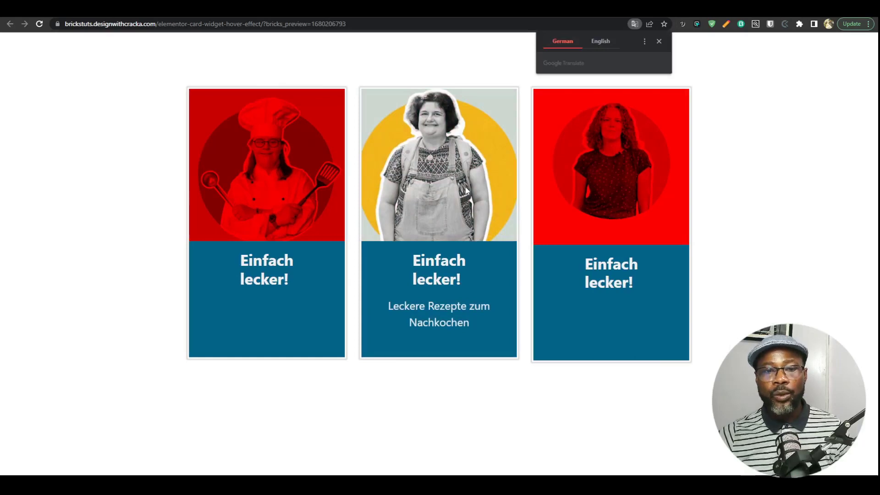
{"action": "left_click", "coordinate": [683, 13]}
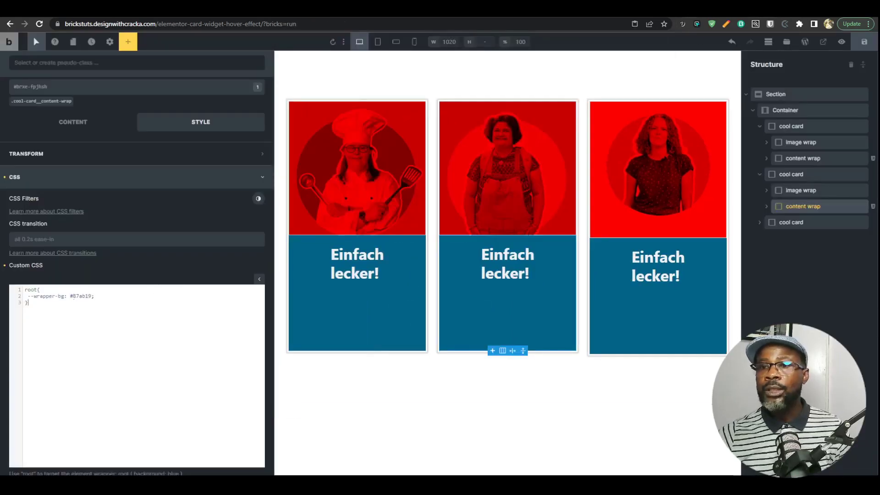
{"action": "left_click", "coordinate": [752, 13]}
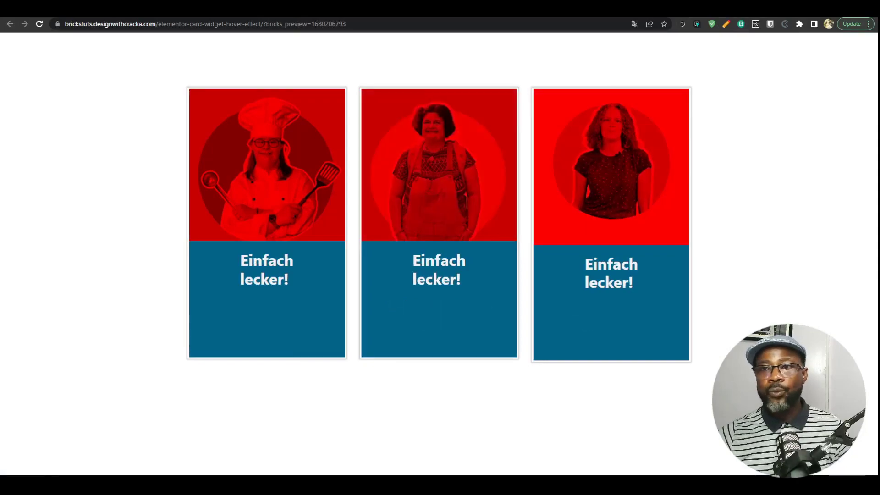
Inspect the Ausflugs-Tipps card on kokobe.tv for its hover color and set --wrapper-bg to #F6BA1E on the second card's content wrap
{"action": "left_click", "coordinate": [687, 13]}
{"action": "scroll", "coordinate": [724, 236], "scroll_direction": "up", "scroll_amount": 17}
{"action": "scroll", "coordinate": [723, 236], "scroll_direction": "down", "scroll_amount": 10}
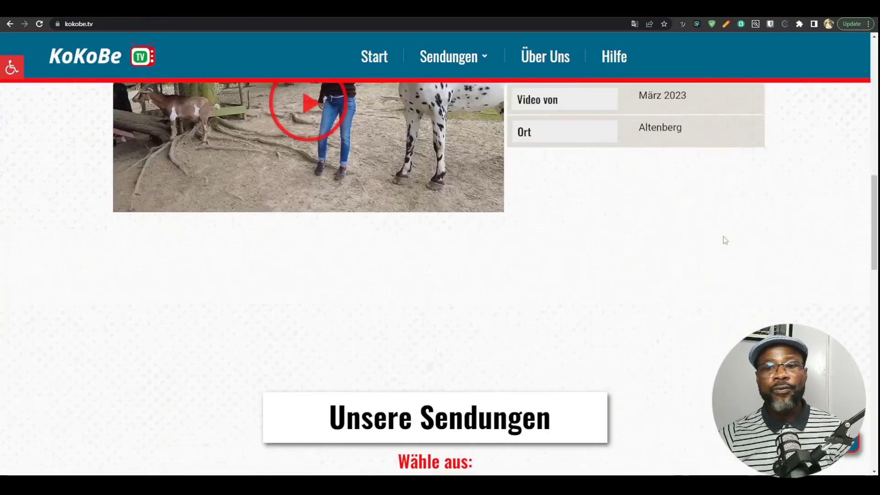
{"action": "scroll", "coordinate": [724, 236], "scroll_direction": "down", "scroll_amount": 10}
{"action": "scroll", "coordinate": [723, 239], "scroll_direction": "up", "scroll_amount": 4}
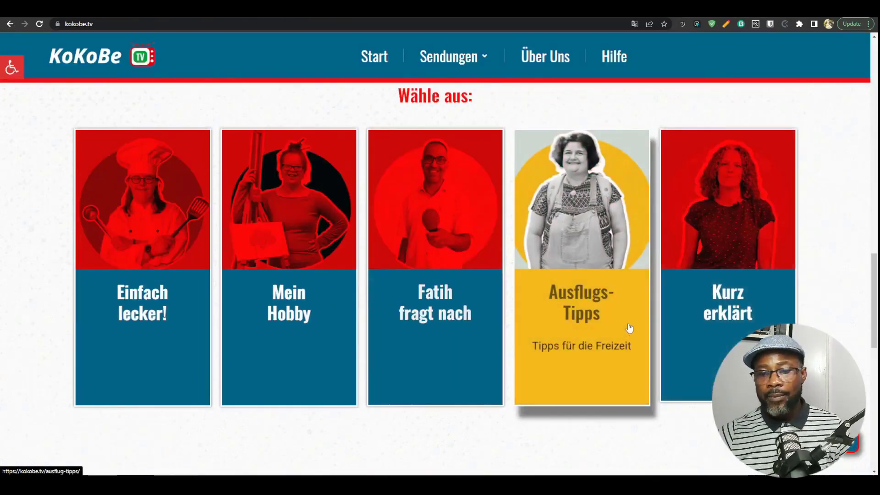
{"action": "right_click", "coordinate": [630, 327]}
{"action": "left_click", "coordinate": [647, 317]}
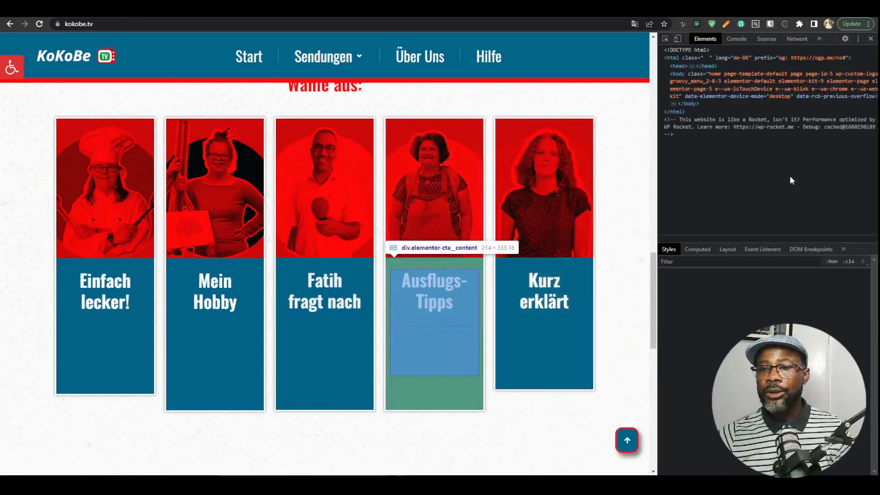
{"action": "scroll", "coordinate": [791, 146], "scroll_direction": "up", "scroll_amount": 1}
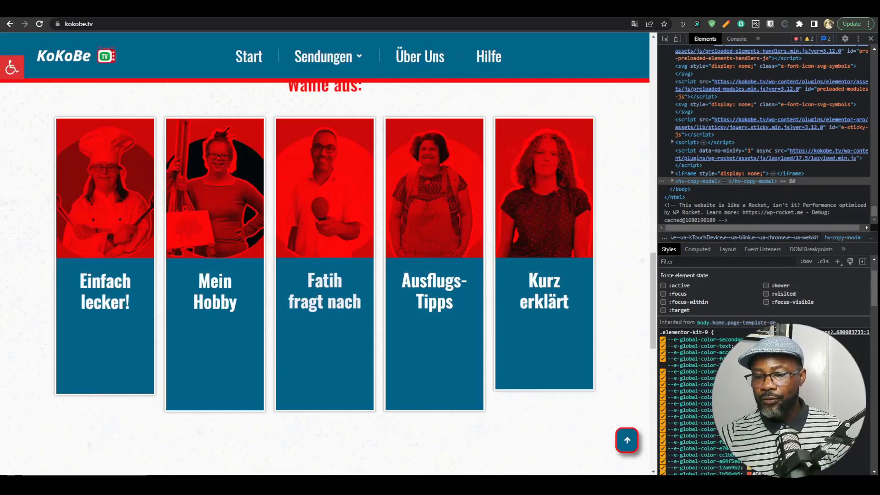
{"action": "scroll", "coordinate": [697, 394], "scroll_direction": "down", "scroll_amount": 2}
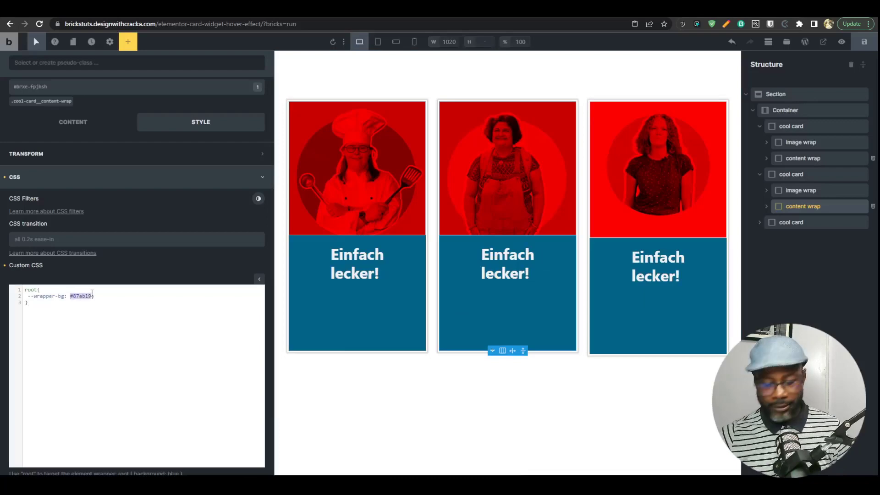
{"action": "key", "text": "ctrl+v"}
{"action": "left_click", "coordinate": [736, 10]}
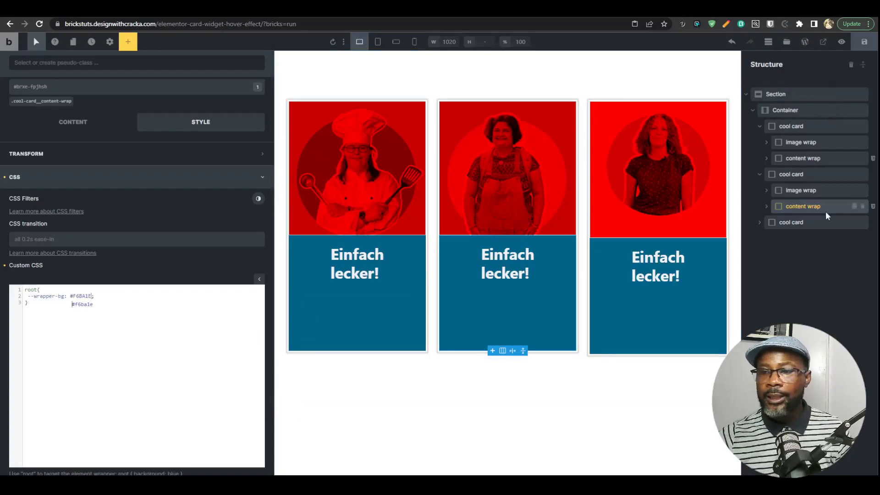
Add the custom CSS root{ --wrapper-bg: #DB5C4D; } to the third card's content wrap at element ID level
{"action": "left_click", "coordinate": [719, 255]}
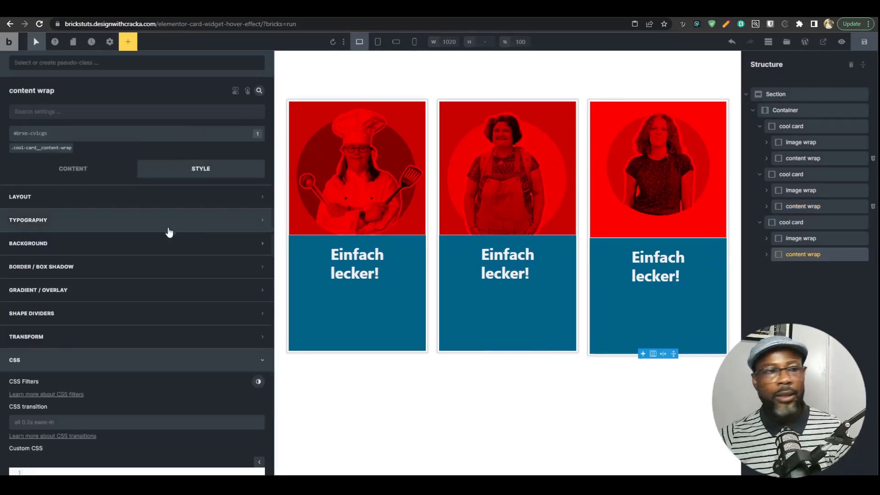
{"action": "scroll", "coordinate": [138, 294], "scroll_direction": "down", "scroll_amount": 3}
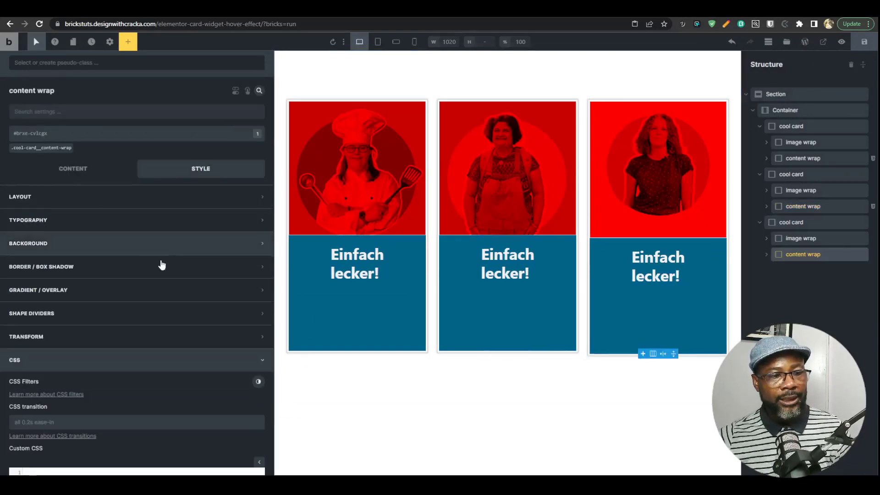
{"action": "scroll", "coordinate": [161, 263], "scroll_direction": "down", "scroll_amount": 4}
{"action": "left_click", "coordinate": [145, 357]}
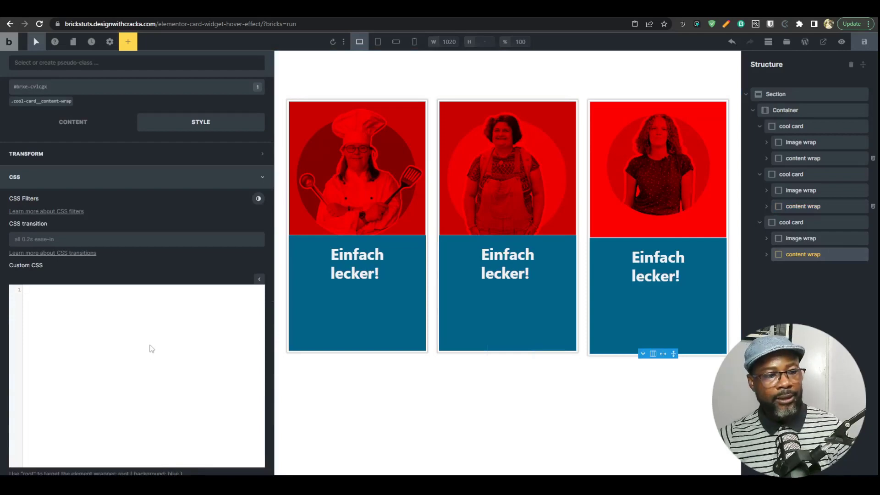
{"action": "key", "text": "super+v"}
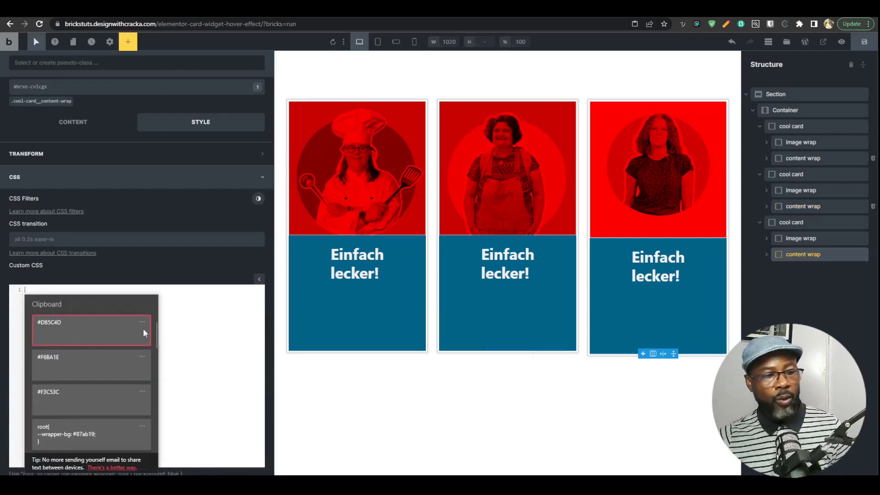
{"action": "left_click", "coordinate": [90, 431]}
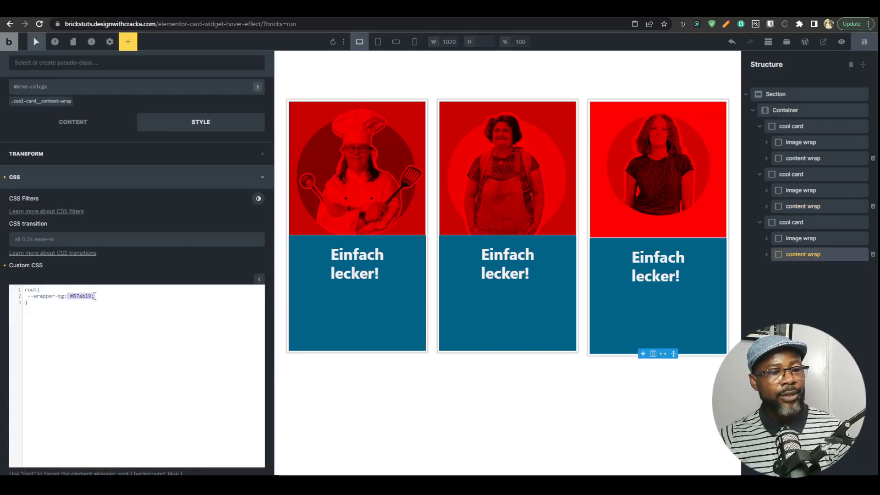
{"action": "key", "text": "BackSpace"}
{"action": "key", "text": "super+v"}
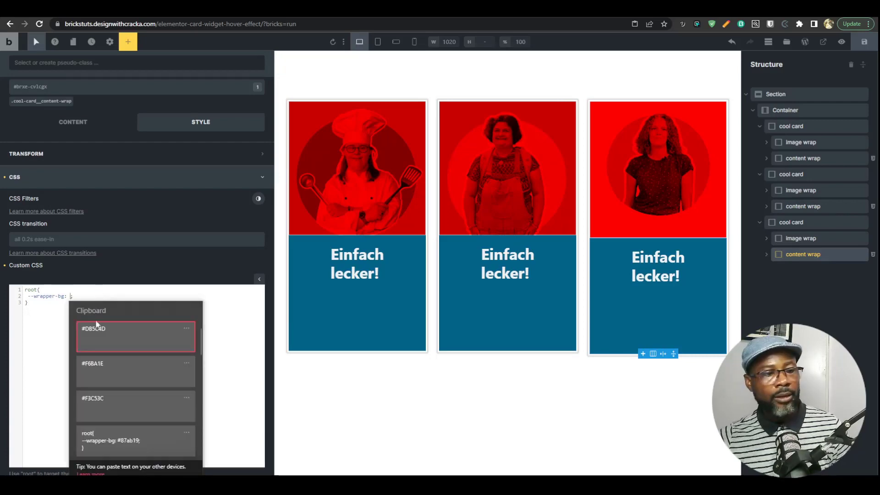
{"action": "left_click", "coordinate": [101, 336]}
Save the page and check the cards' hover backgrounds in the front-end preview
{"action": "left_click", "coordinate": [864, 42]}
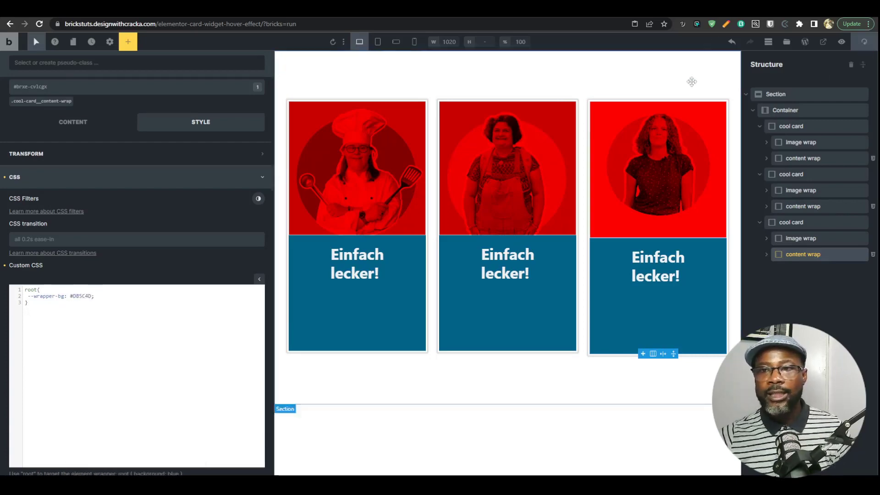
{"action": "left_click", "coordinate": [740, 12]}
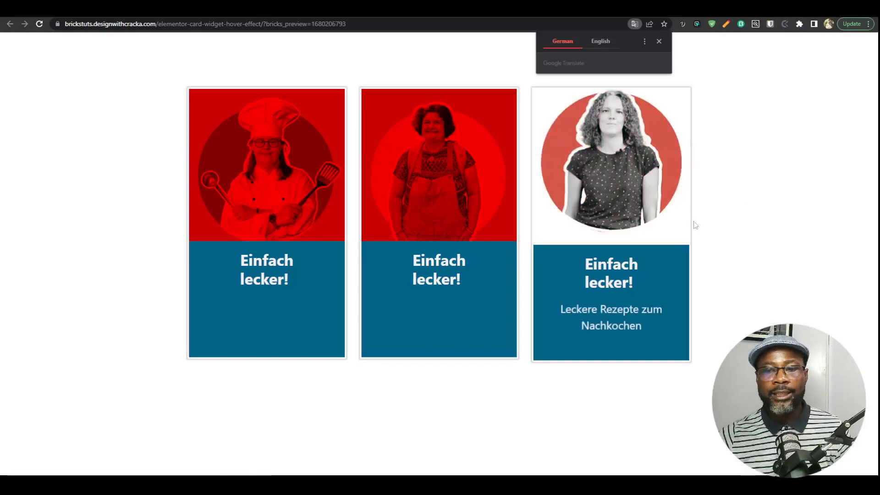
{"action": "left_click", "coordinate": [660, 42]}
{"action": "left_click", "coordinate": [683, 12]}
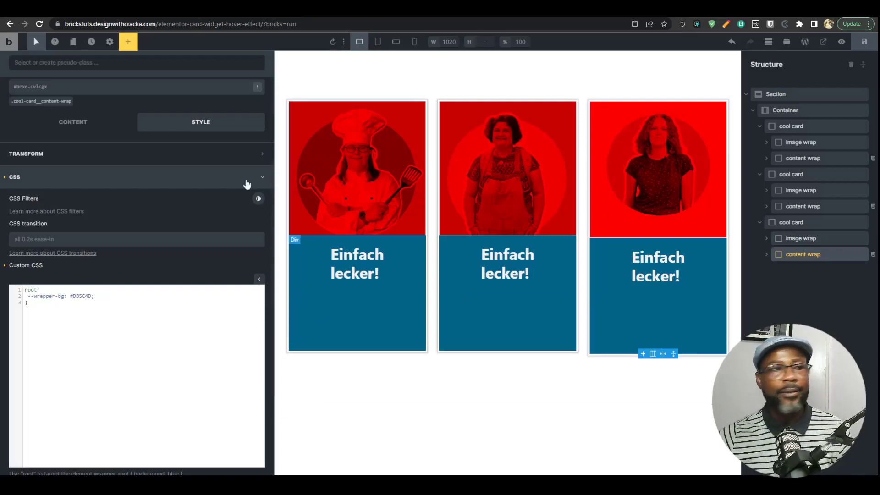
Open the background settings of the third card's .cool-card class for the :hover .cool-card__content-wrap state
{"action": "left_click", "coordinate": [790, 223]}
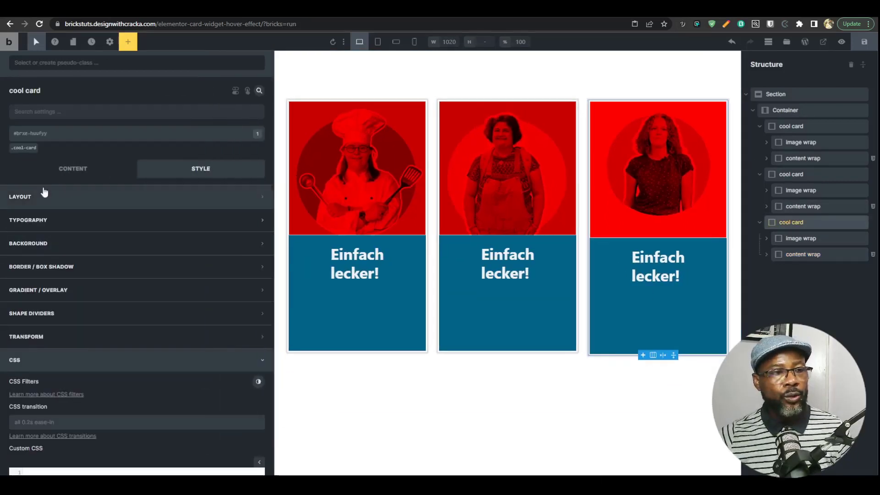
{"action": "left_click", "coordinate": [24, 148]}
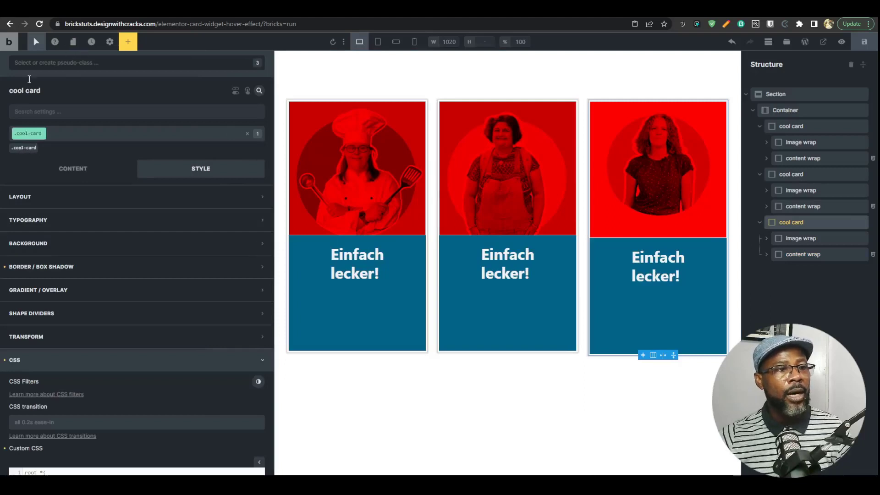
{"action": "left_click", "coordinate": [46, 62]}
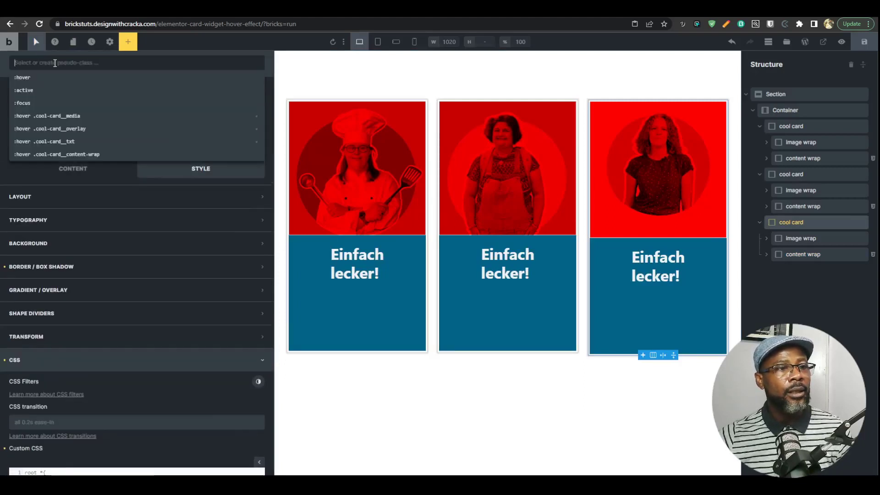
{"action": "left_click", "coordinate": [90, 156]}
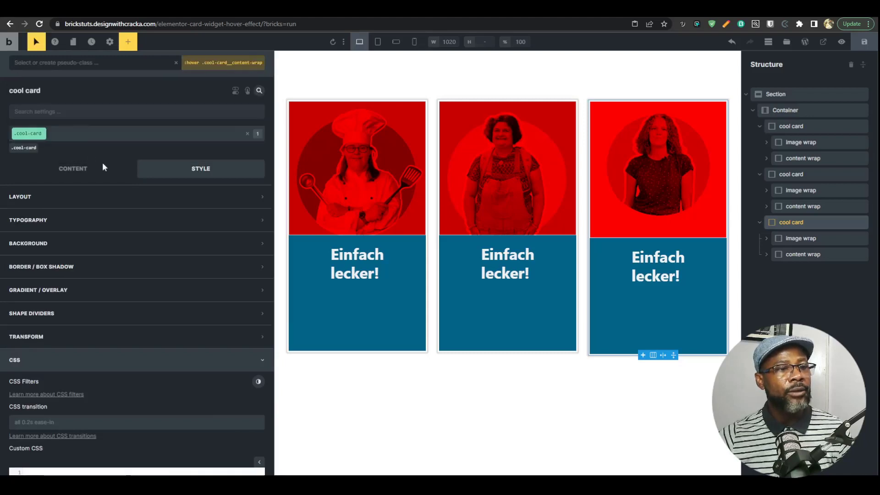
{"action": "left_click", "coordinate": [171, 248]}
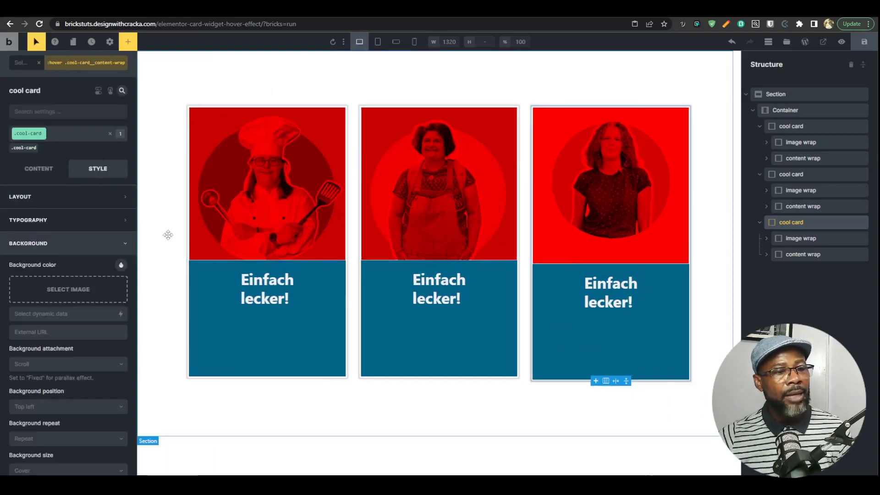
Try to set the content wrap's hover background color to var(--wrapper-bg) as a HEX value
{"action": "scroll", "coordinate": [100, 254], "scroll_direction": "down", "scroll_amount": 2}
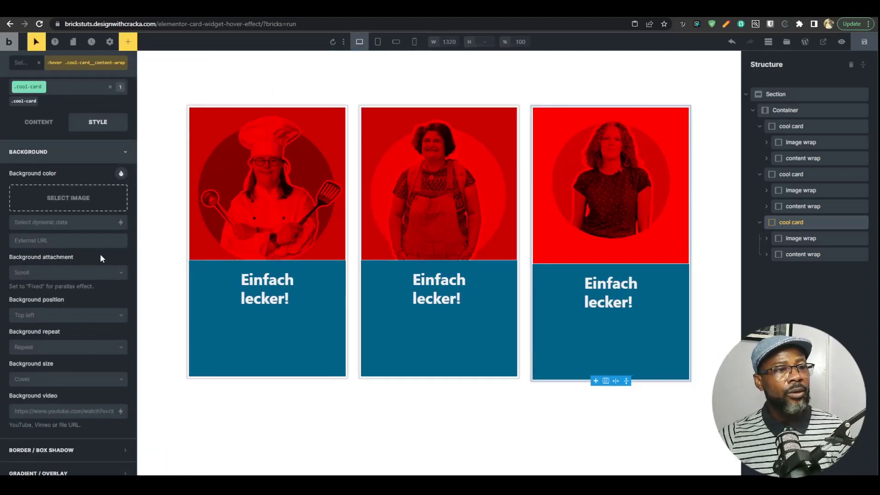
{"action": "scroll", "coordinate": [101, 251], "scroll_direction": "up", "scroll_amount": 1}
{"action": "left_click", "coordinate": [120, 220]}
{"action": "scroll", "coordinate": [73, 293], "scroll_direction": "down", "scroll_amount": 1}
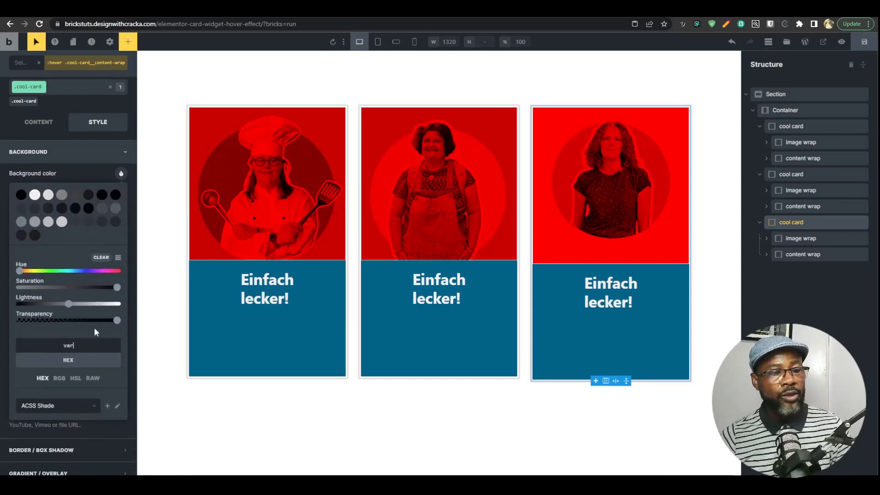
{"action": "type", "text": "(--"}
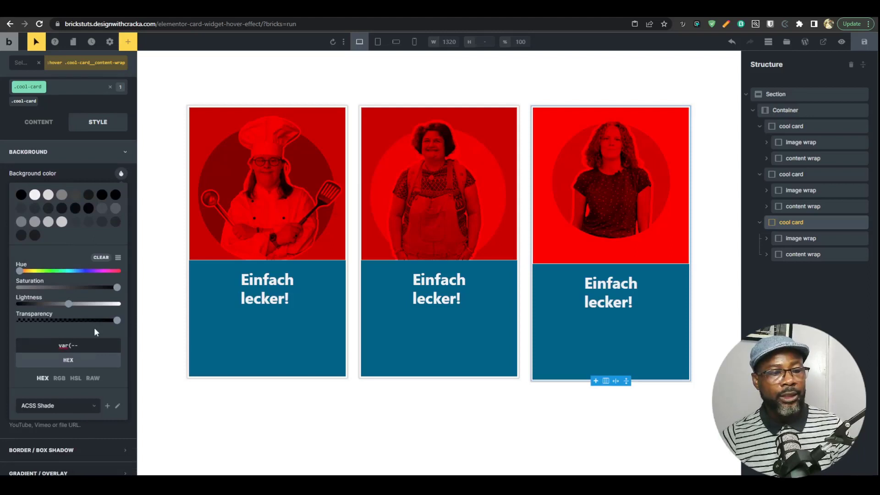
{"action": "type", "text": "wr"}
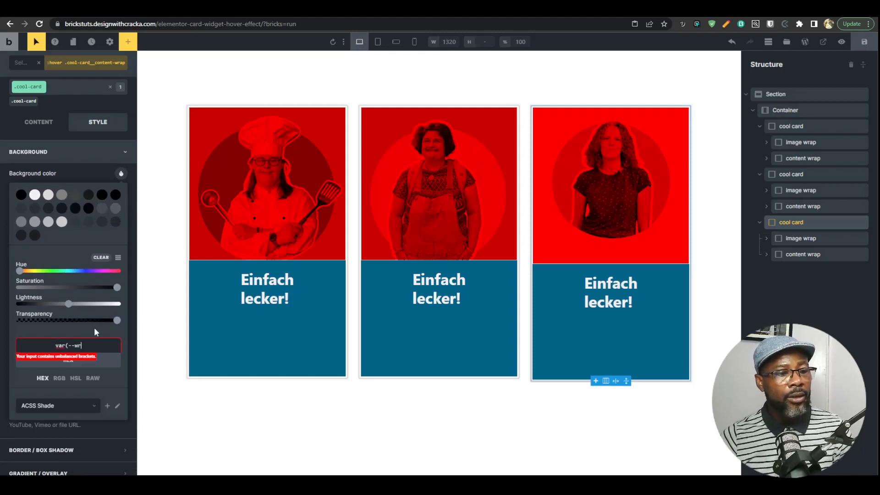
{"action": "type", "text": "apper-bg)"}
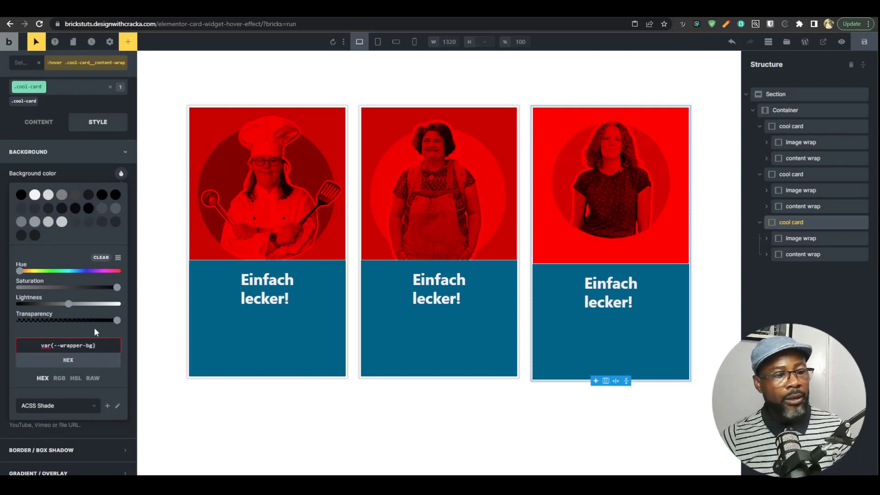
{"action": "left_click", "coordinate": [95, 327]}
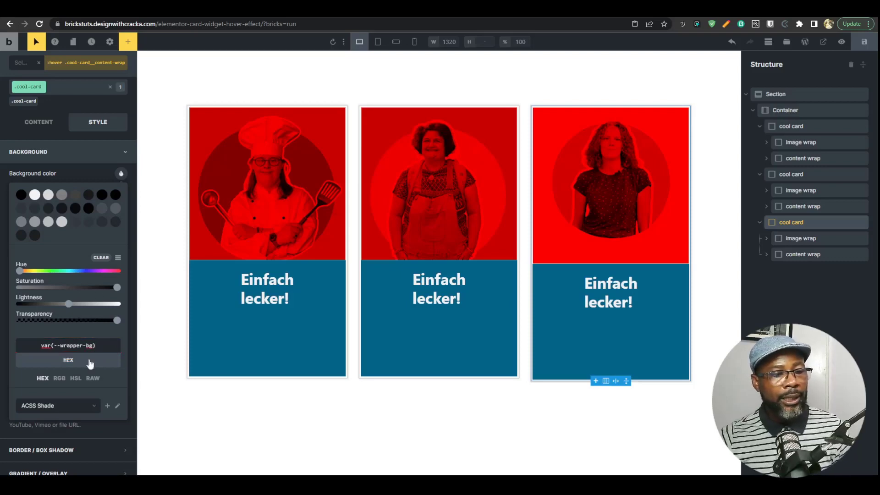
Save the page and check the third card's hover background in the front-end preview
{"action": "left_click", "coordinate": [864, 43]}
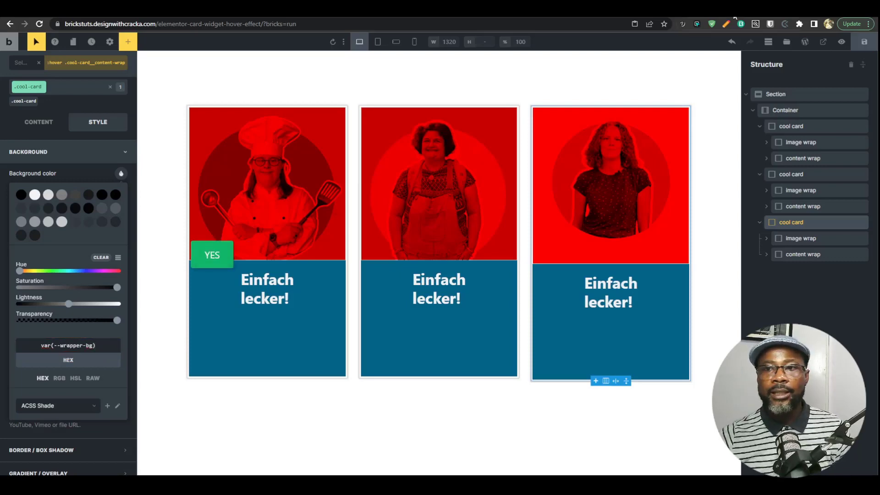
{"action": "left_click", "coordinate": [842, 42]}
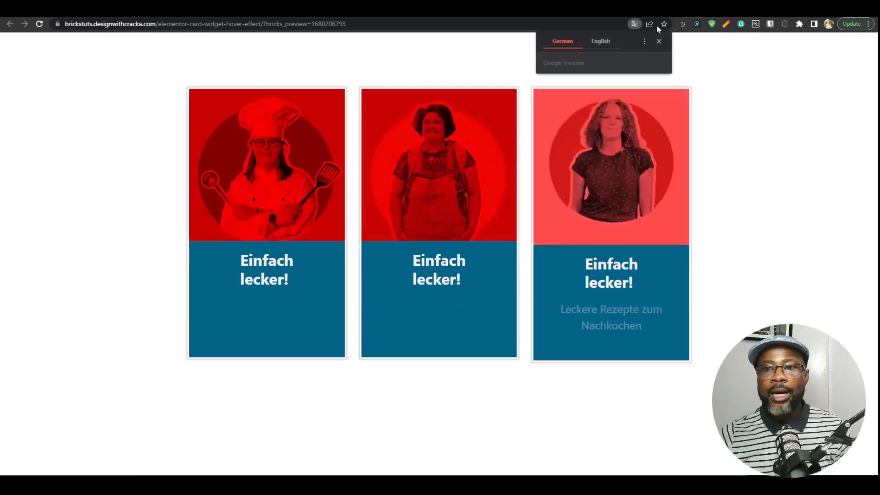
{"action": "left_click", "coordinate": [660, 9]}
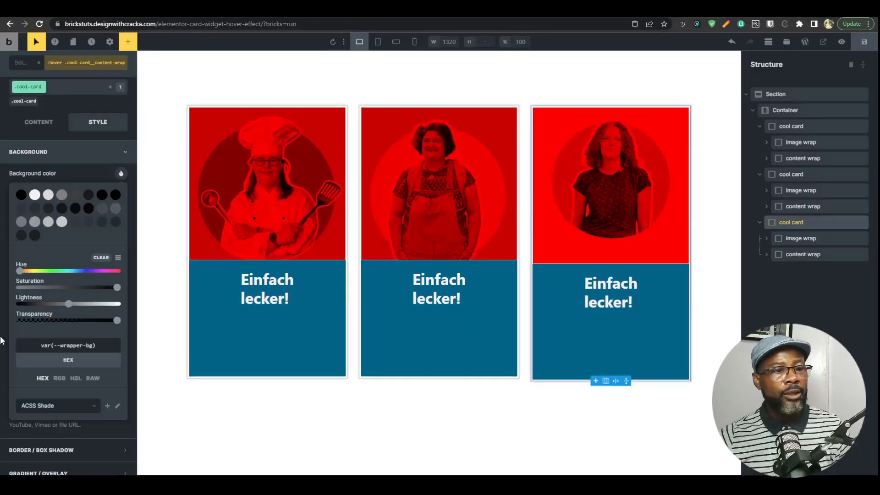
Move var(--wrapper-bg) from the HEX format to a RAW value for the content wrap's hover background color
{"action": "triple_click", "coordinate": [100, 347]}
{"action": "key", "text": "ctrl+c"}
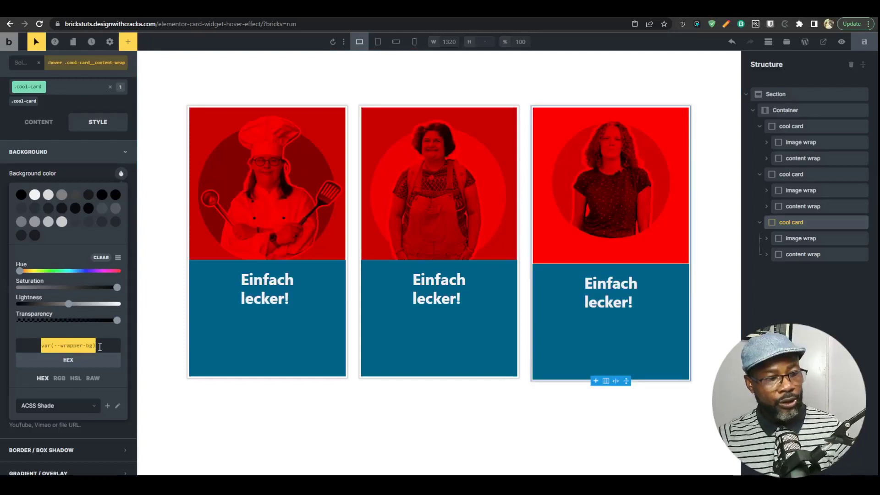
{"action": "key", "text": "BackSpace"}
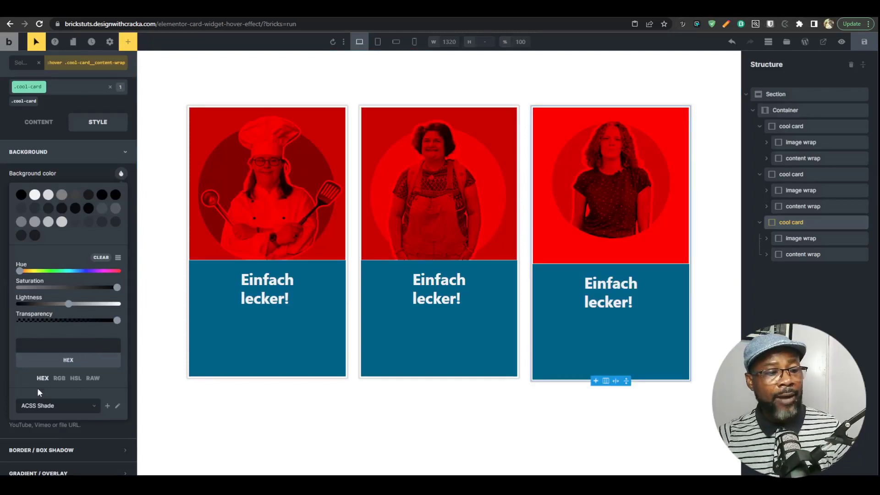
{"action": "left_click", "coordinate": [94, 379]}
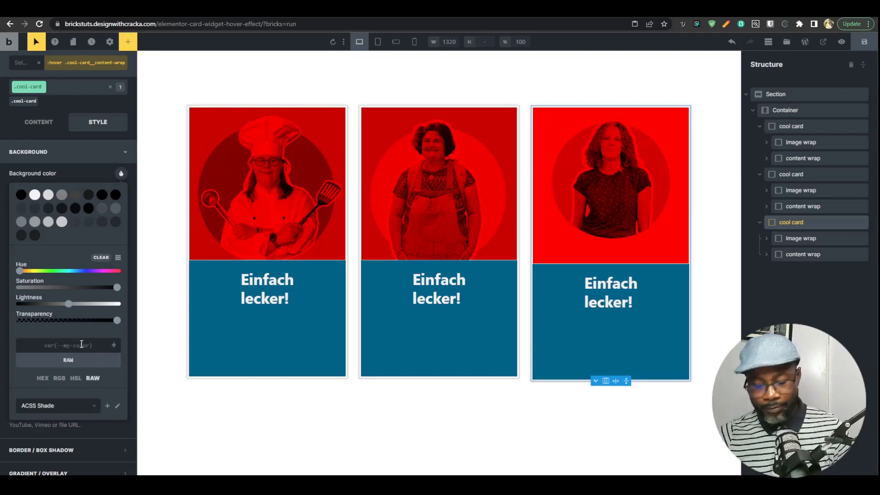
{"action": "key", "text": "ctrl+v"}
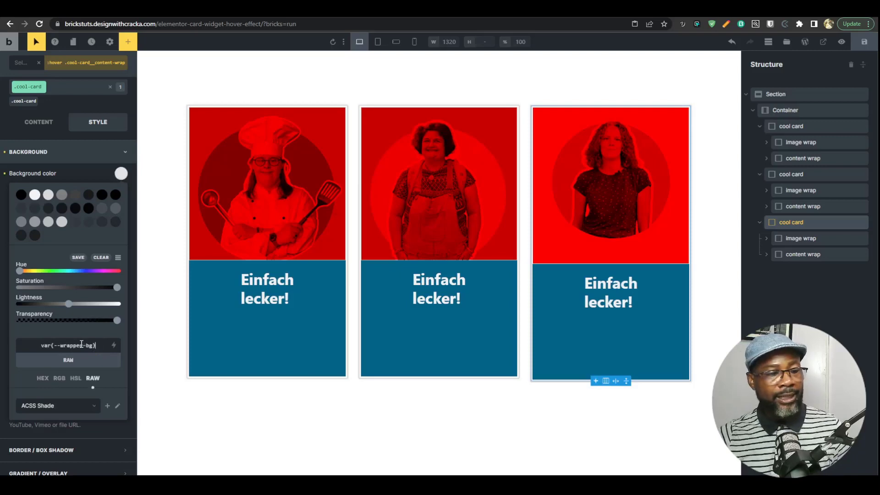
Save the page and check each card's content hover background in the front-end preview
{"action": "left_click", "coordinate": [867, 43]}
{"action": "left_click", "coordinate": [841, 42]}
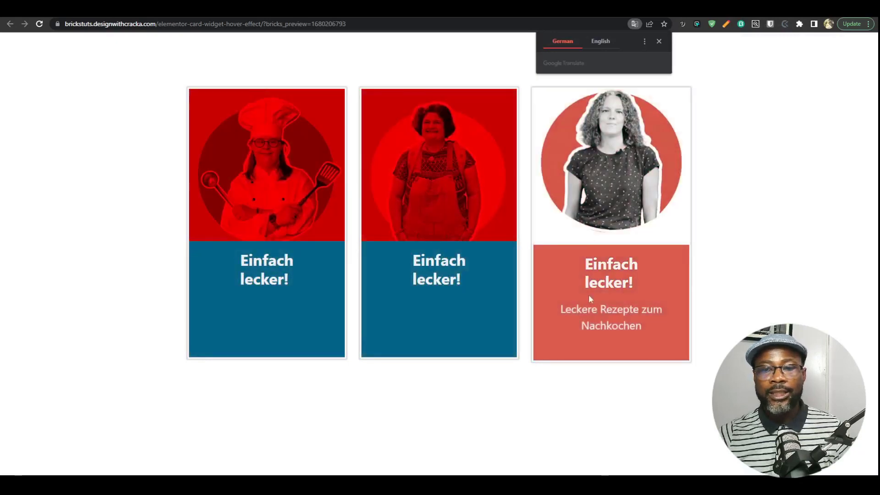
{"action": "left_click", "coordinate": [659, 42]}
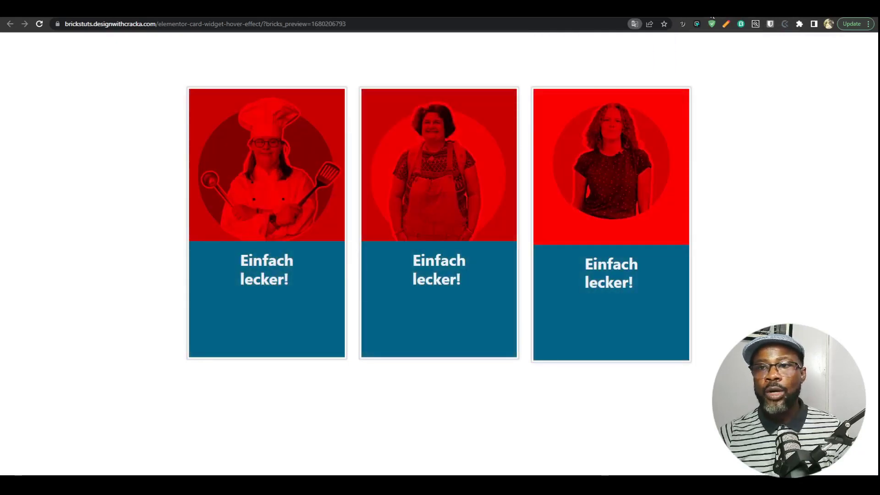
{"action": "left_click", "coordinate": [742, 9]}
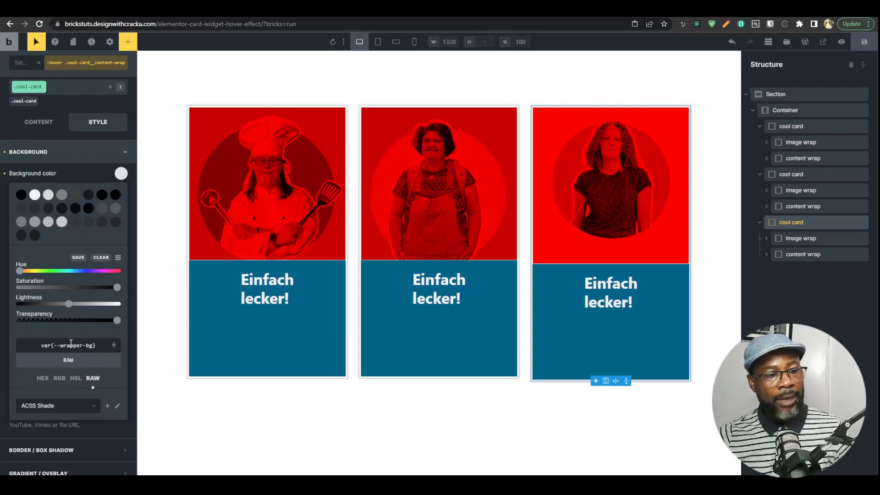
Compare the hover effect of the previewed cards with the original cards on kokobe.tv and return to the Bricks editor
{"action": "left_click", "coordinate": [739, 11]}
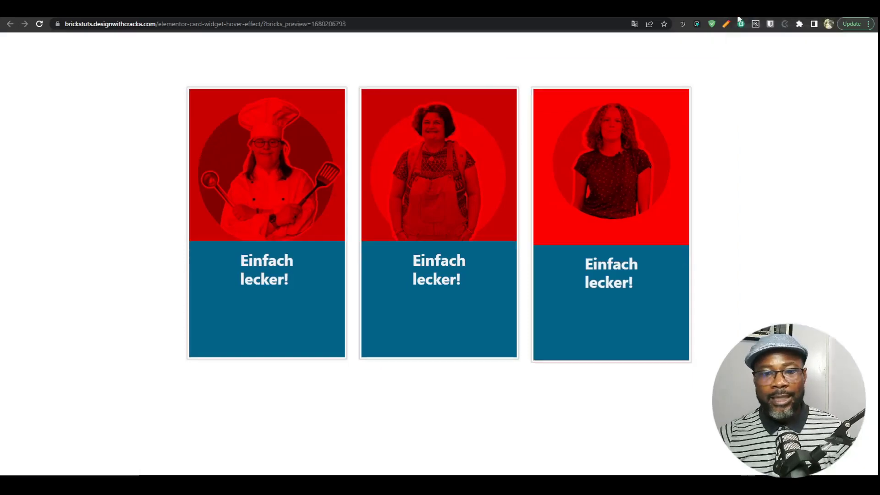
{"action": "mouse_move", "coordinate": [441, 283]}
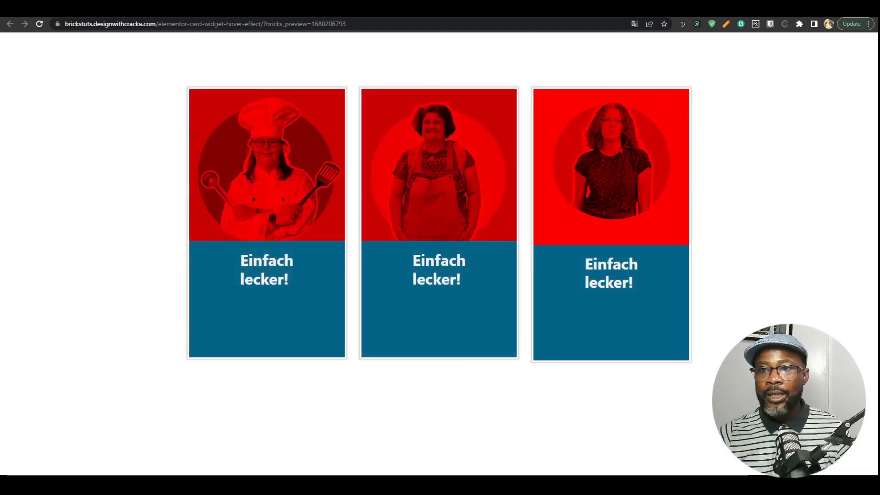
{"action": "left_click", "coordinate": [761, 10]}
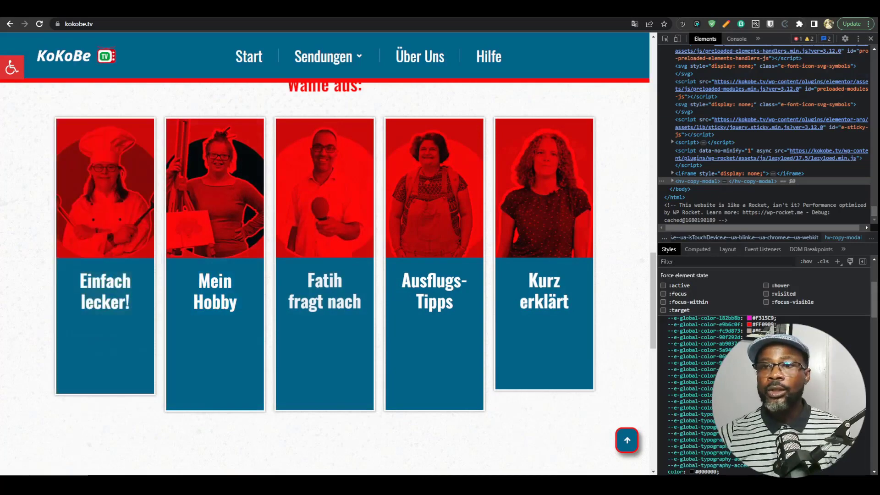
{"action": "left_click", "coordinate": [759, 10]}
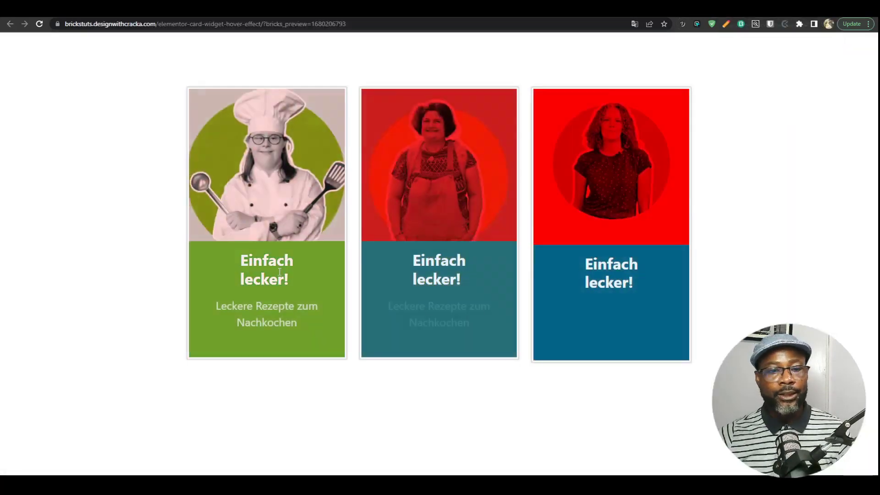
{"action": "left_click", "coordinate": [688, 10]}
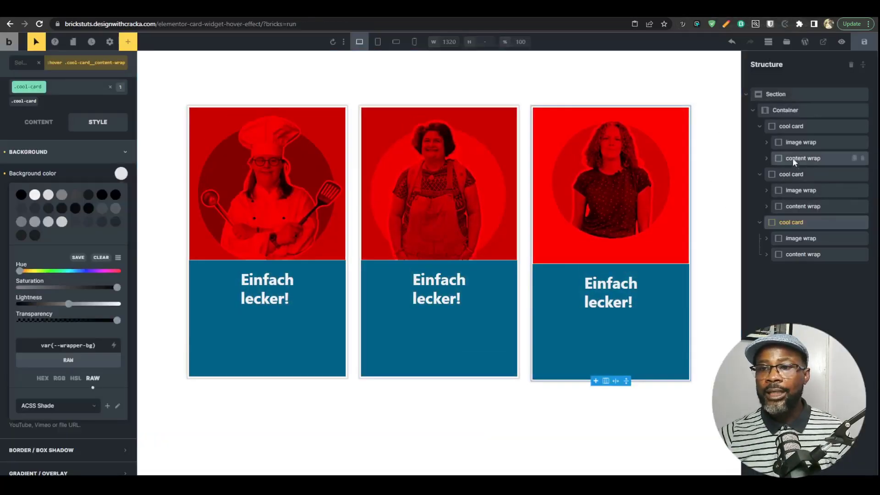
Select the first card's .cool-card class and open its border and box shadow settings
{"action": "left_click", "coordinate": [792, 126]}
{"action": "left_click", "coordinate": [23, 148]}
{"action": "left_click", "coordinate": [23, 148]}
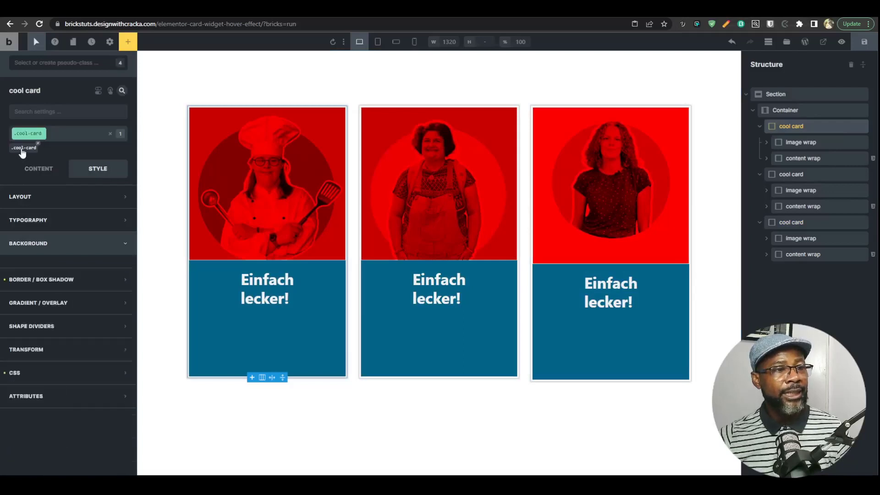
{"action": "left_click", "coordinate": [23, 149]}
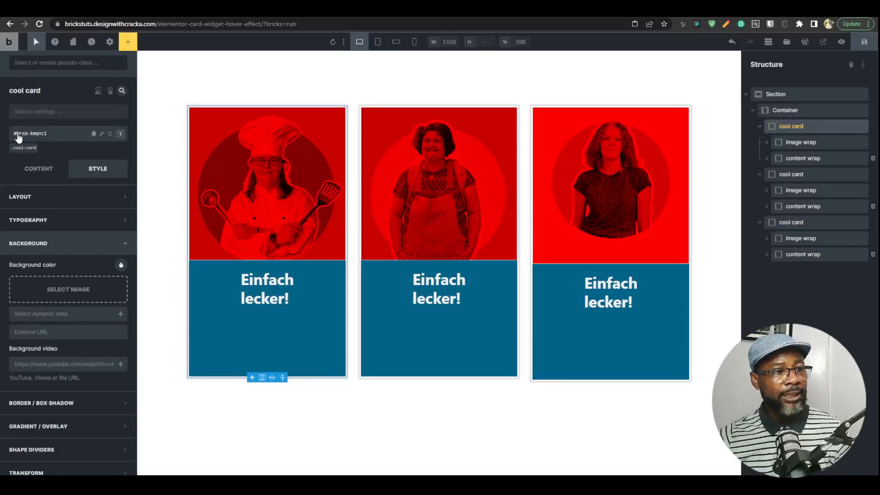
{"action": "left_click", "coordinate": [29, 148]}
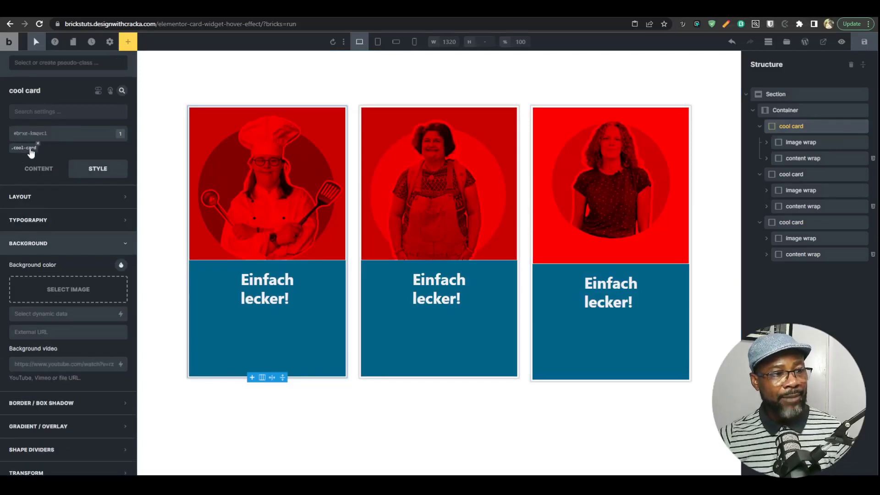
{"action": "left_click", "coordinate": [24, 150]}
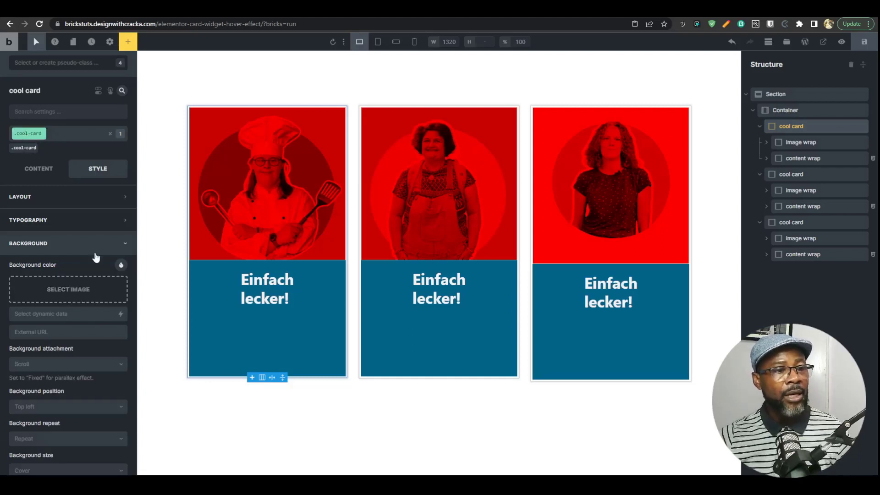
{"action": "left_click", "coordinate": [96, 246]}
{"action": "left_click", "coordinate": [77, 267]}
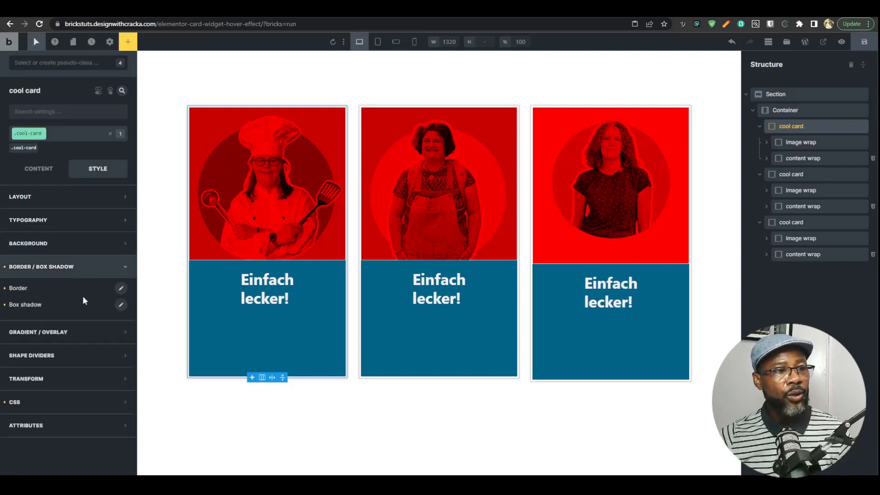
Switch the .cool-card class styling to its plain :hover state
{"action": "left_click", "coordinate": [40, 59]}
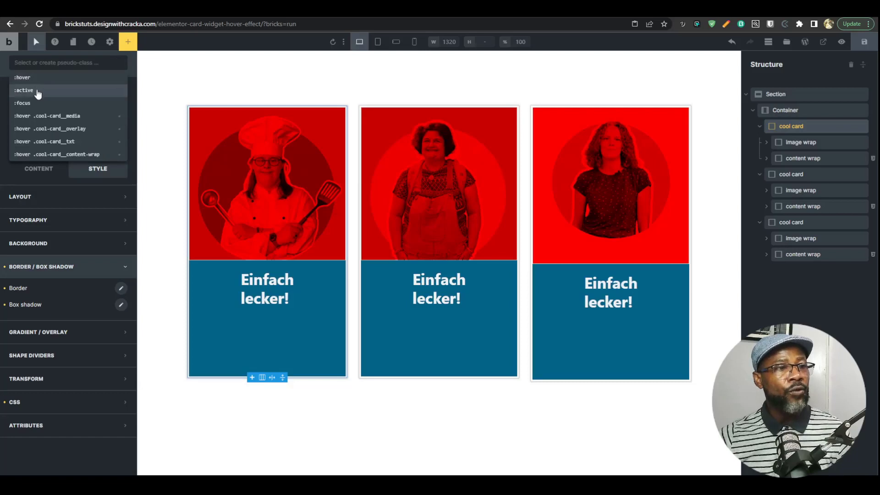
{"action": "left_click", "coordinate": [36, 41]}
{"action": "left_click", "coordinate": [37, 45]}
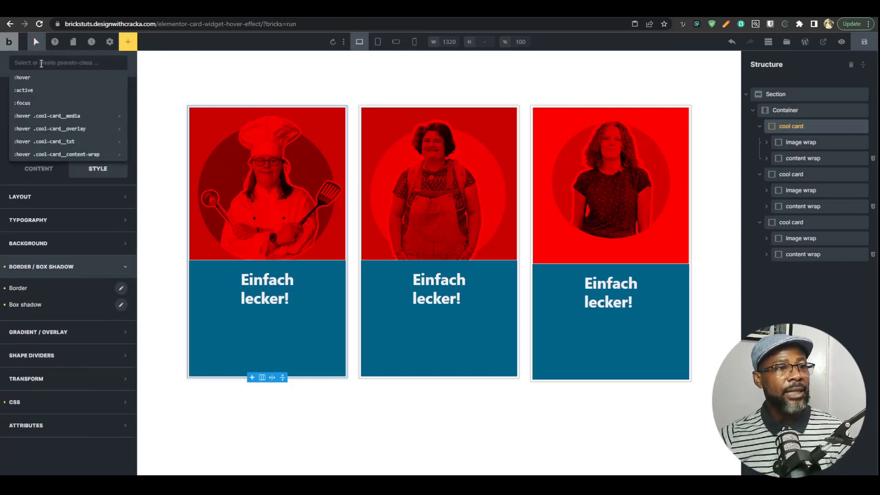
{"action": "left_click", "coordinate": [36, 42]}
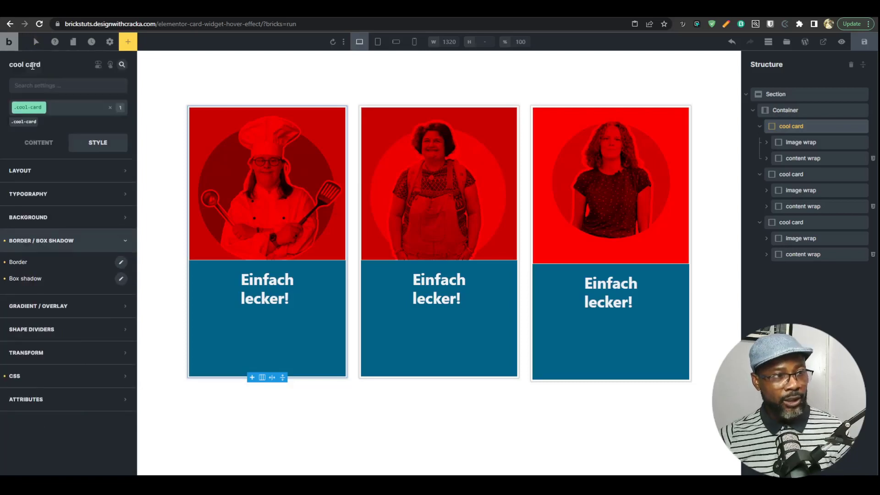
{"action": "left_click", "coordinate": [36, 41]}
{"action": "left_click", "coordinate": [30, 85]}
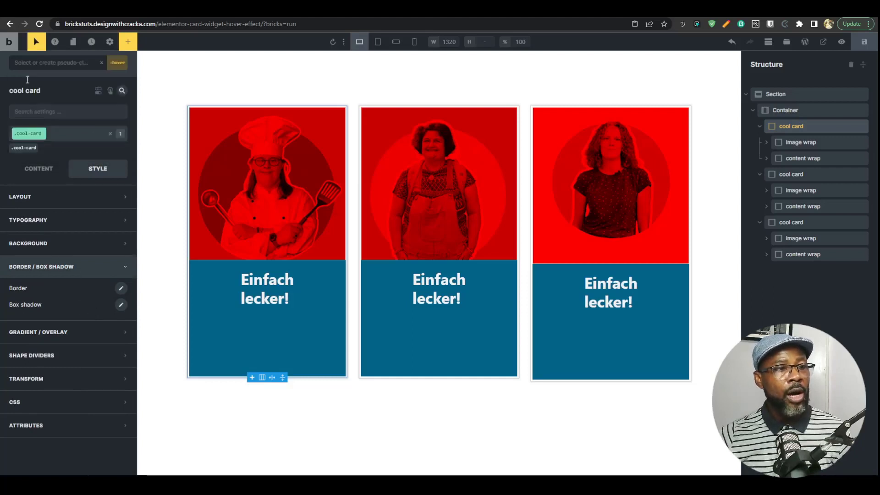
Examine the offset, blur and spread of the .cool-card class's default box shadow, and reopen the box shadow of its :hover state
{"action": "left_click", "coordinate": [36, 42]}
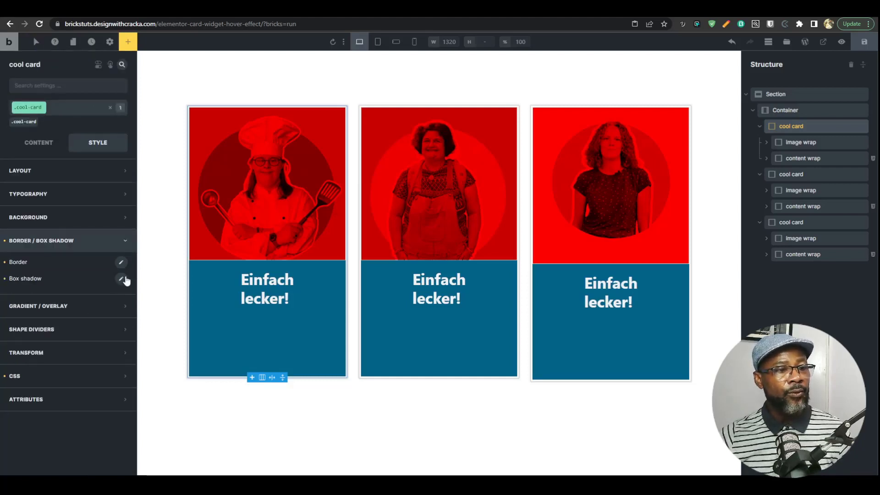
{"action": "left_click", "coordinate": [121, 279]}
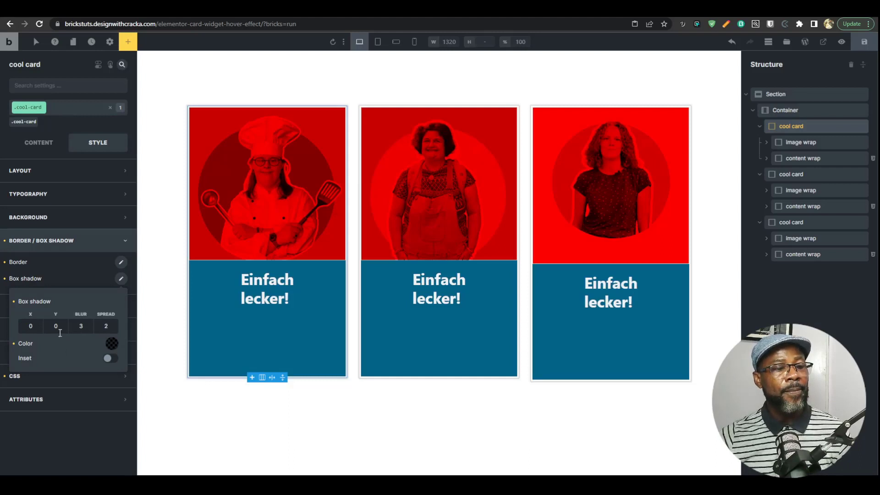
{"action": "left_click", "coordinate": [37, 41]}
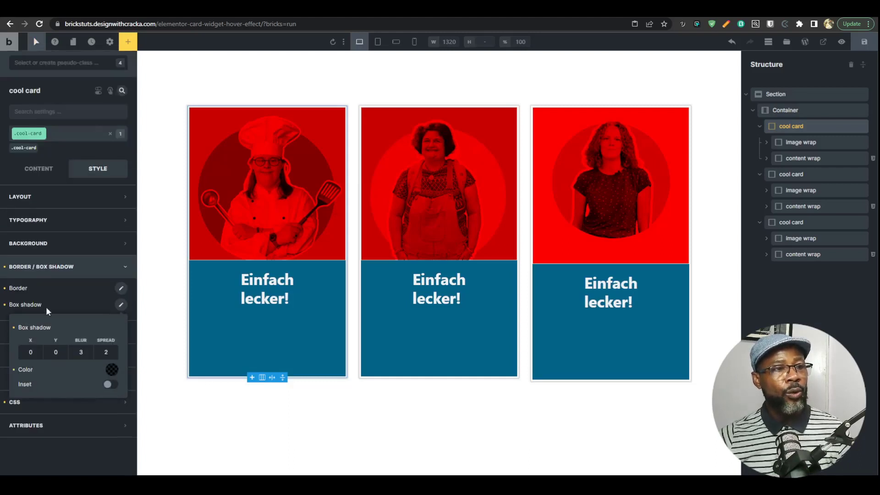
{"action": "left_click", "coordinate": [50, 64]}
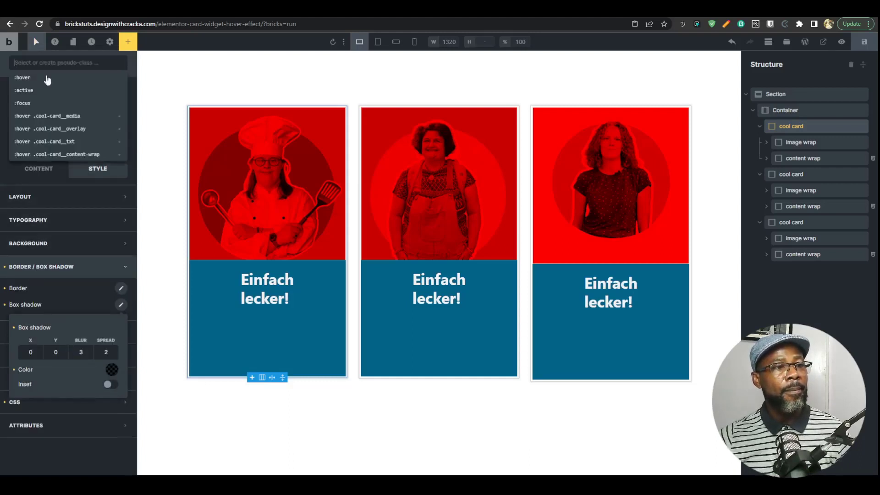
{"action": "left_click", "coordinate": [41, 84]}
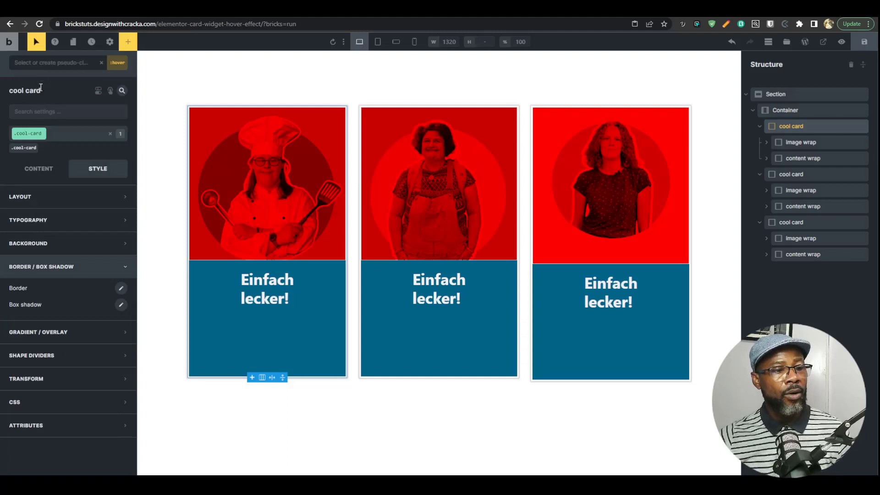
{"action": "left_click", "coordinate": [121, 304]}
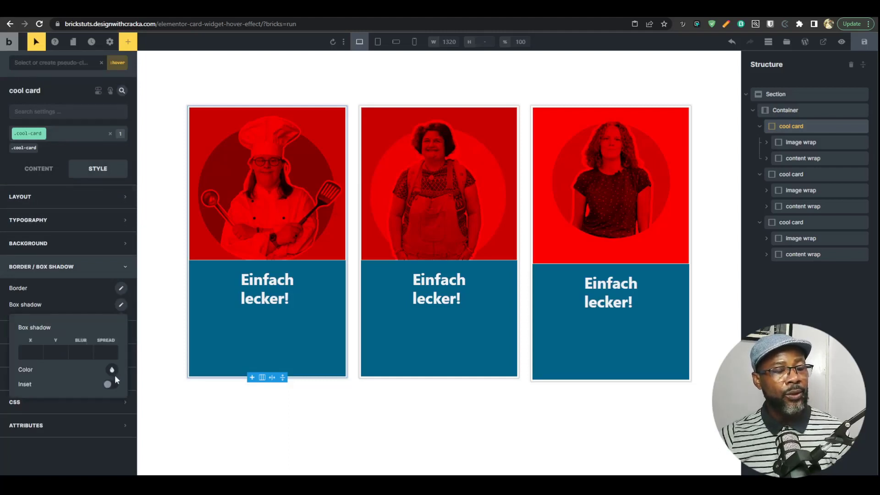
Return to the default state of .cool-card and examine its box shadow's color and transparency
{"action": "left_click", "coordinate": [36, 44]}
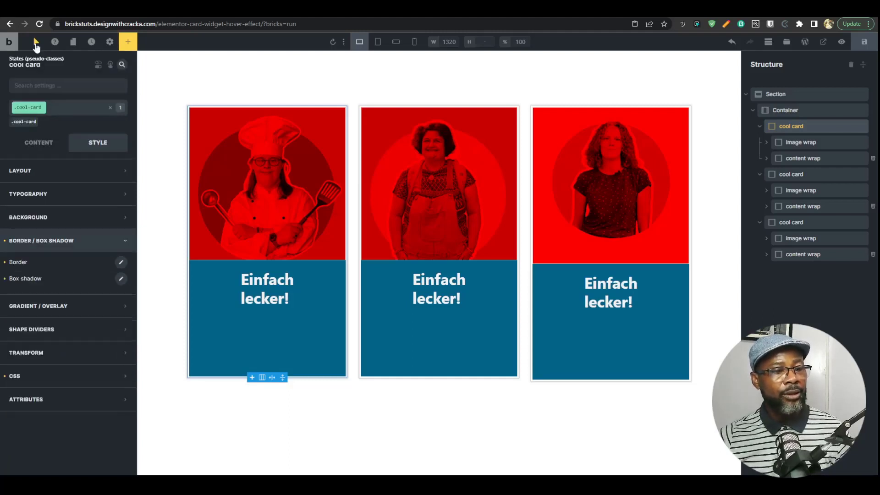
{"action": "left_click", "coordinate": [36, 45]}
{"action": "left_click", "coordinate": [39, 65]}
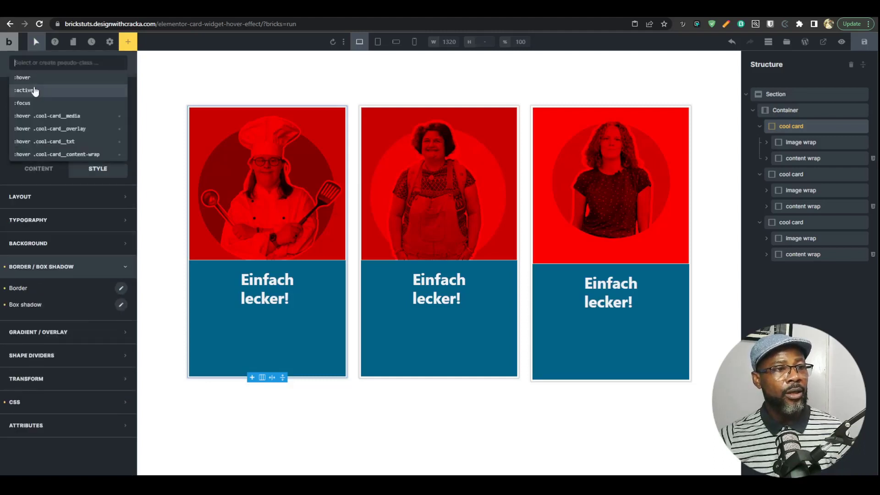
{"action": "left_click", "coordinate": [35, 80]}
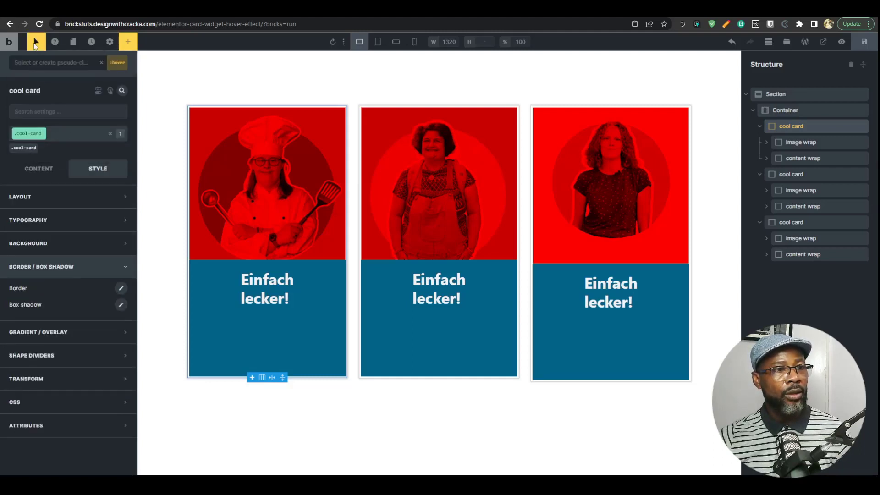
{"action": "left_click", "coordinate": [37, 45]}
{"action": "left_click", "coordinate": [121, 278]}
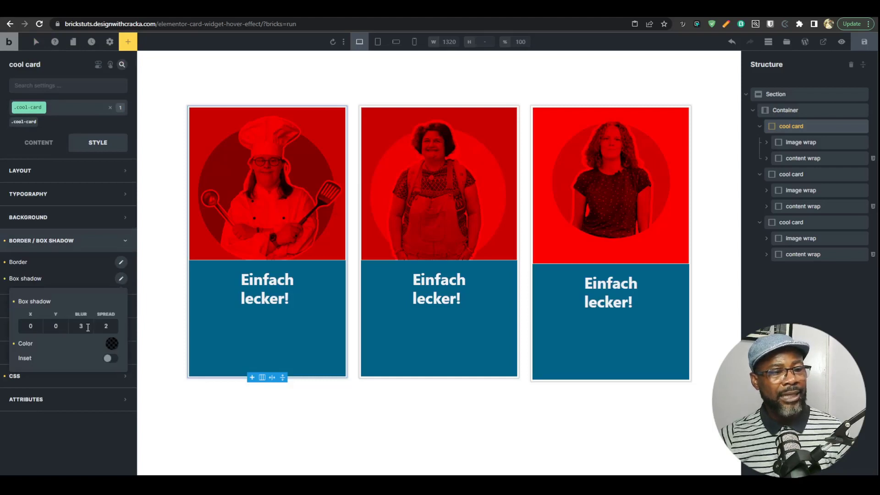
{"action": "left_click", "coordinate": [112, 344]}
{"action": "scroll", "coordinate": [88, 424], "scroll_direction": "down", "scroll_amount": 2}
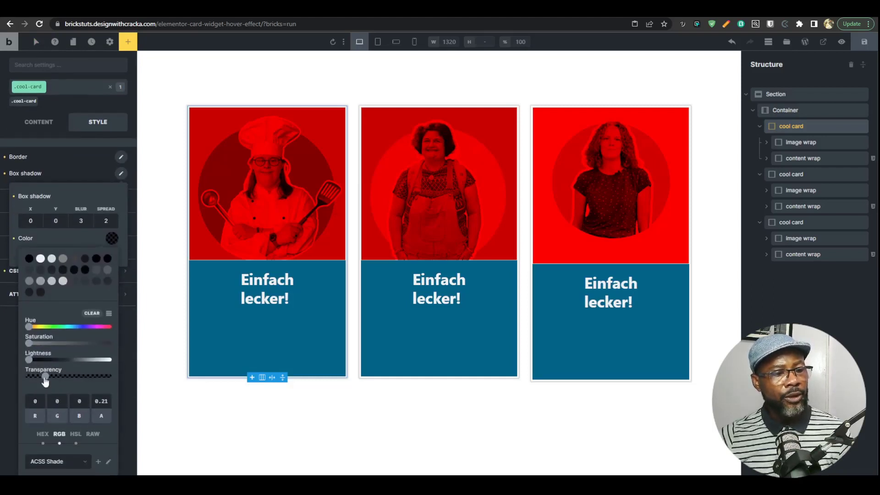
{"action": "left_click_drag", "start_coordinate": [45, 376], "coordinate": [47, 377]}
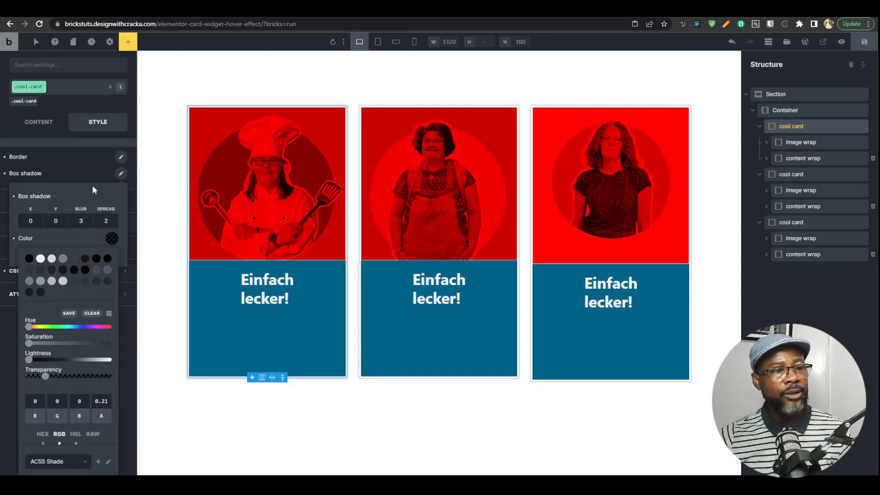
Give the :hover state of .cool-card a box shadow with X 8, Y 8, blur 5 and spread 3
{"action": "left_click", "coordinate": [37, 42]}
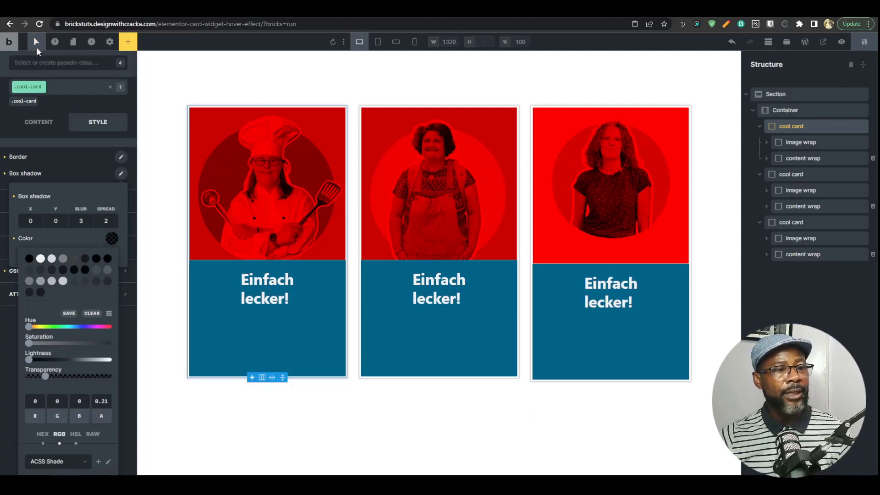
{"action": "left_click", "coordinate": [50, 62]}
{"action": "left_click", "coordinate": [42, 82]}
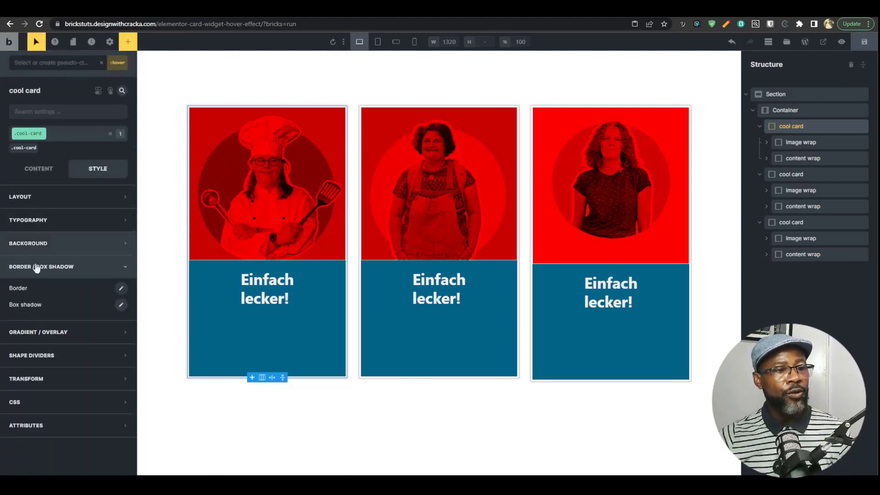
{"action": "left_click", "coordinate": [121, 305]}
{"action": "left_click", "coordinate": [31, 353]}
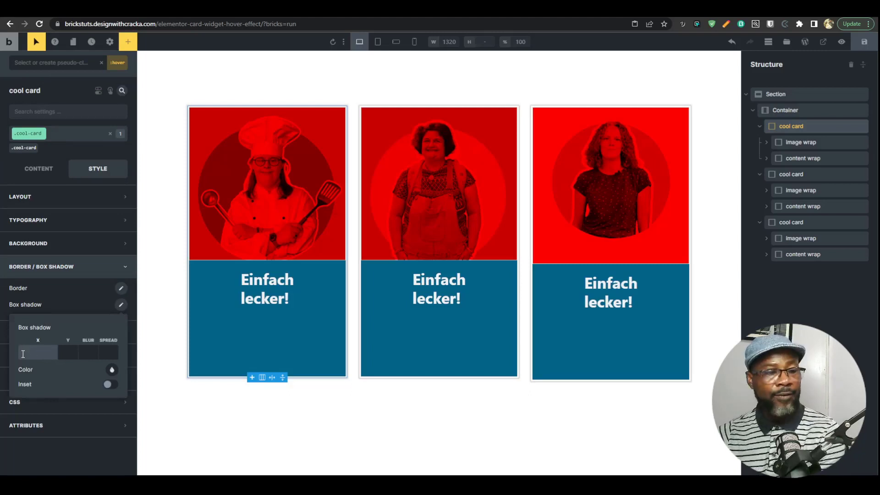
{"action": "type", "text": "5"}
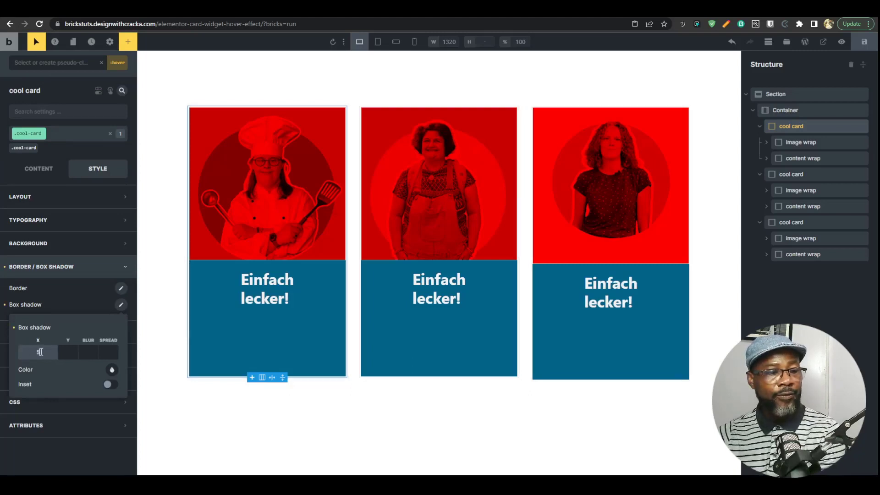
{"action": "left_click", "coordinate": [67, 352]}
{"action": "left_click", "coordinate": [89, 351]}
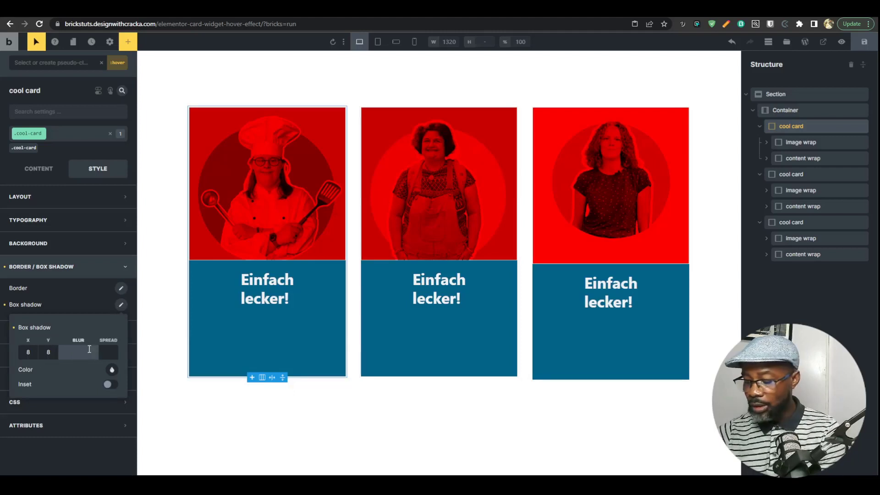
{"action": "type", "text": "5"}
{"action": "left_click", "coordinate": [110, 349]}
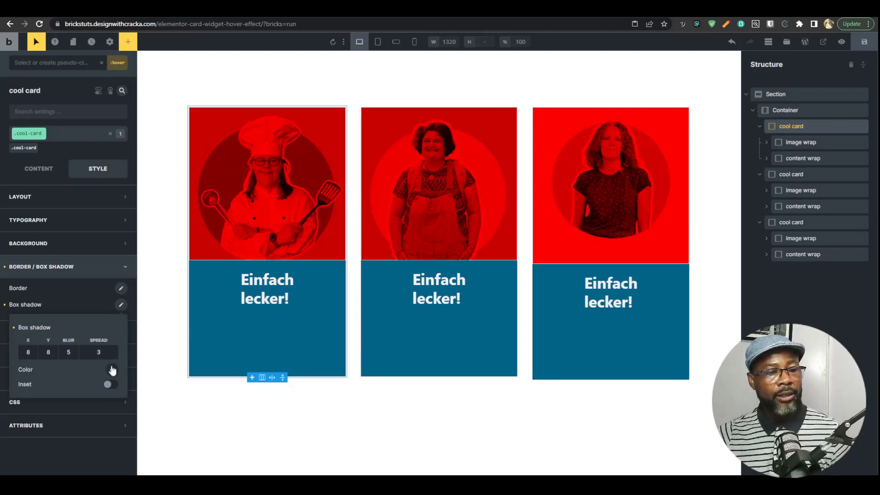
Color the :hover box shadow with the black var(--shade) swatch and make it partly transparent
{"action": "left_click", "coordinate": [112, 370]}
{"action": "scroll", "coordinate": [82, 327], "scroll_direction": "down", "scroll_amount": 3}
{"action": "left_click", "coordinate": [29, 259]}
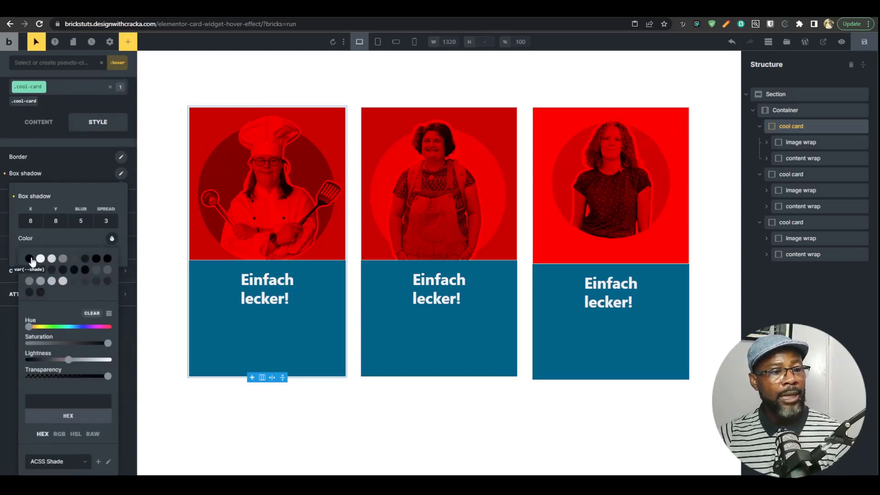
{"action": "left_click_drag", "start_coordinate": [107, 378], "coordinate": [58, 377]}
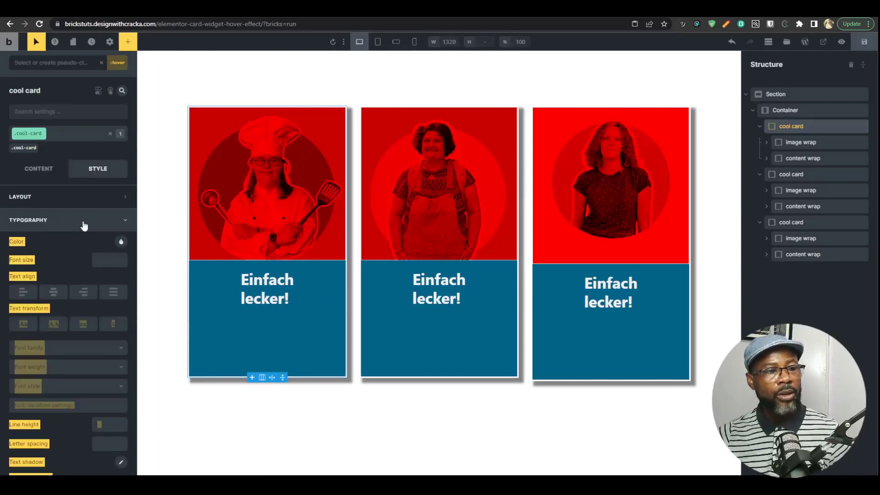
Set the :hover box shadow's blur to 8 and save the page
{"action": "left_click", "coordinate": [84, 222]}
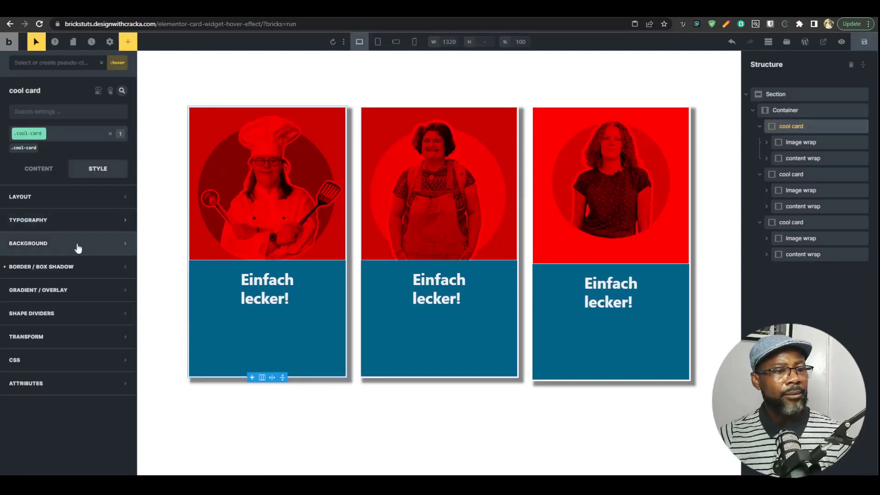
{"action": "left_click", "coordinate": [84, 266]}
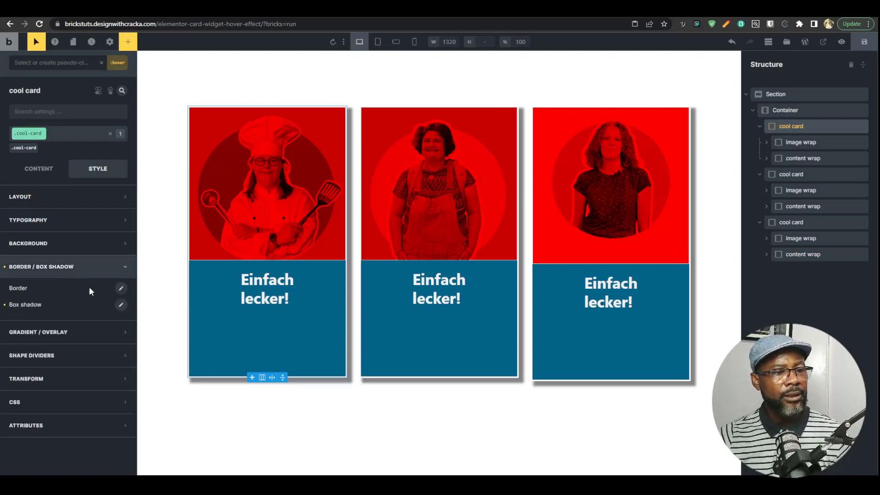
{"action": "left_click", "coordinate": [121, 304]}
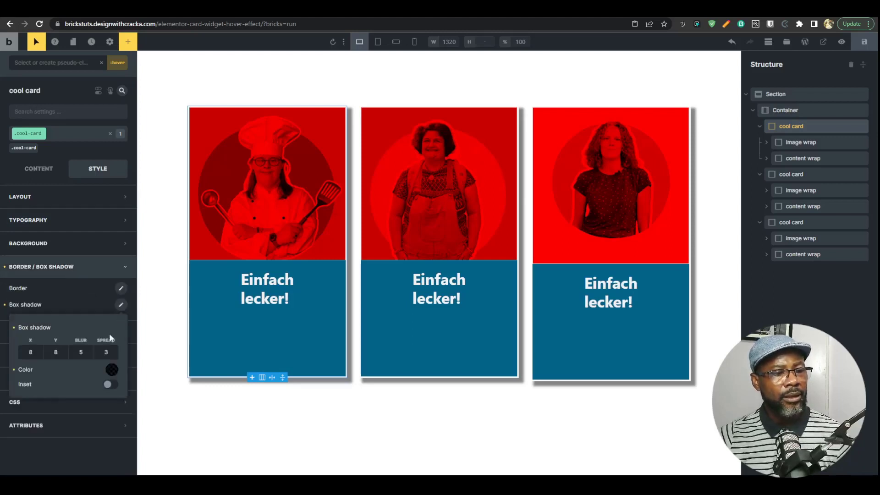
{"action": "left_click", "coordinate": [85, 353]}
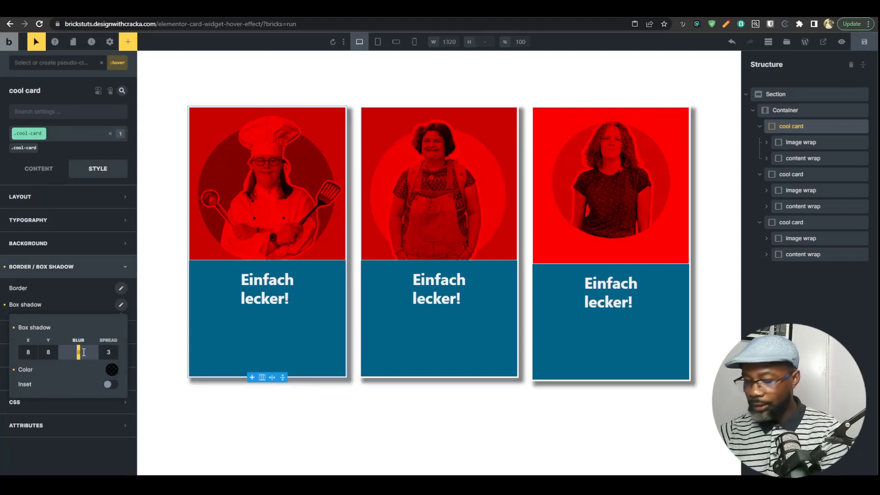
{"action": "type", "text": "10"}
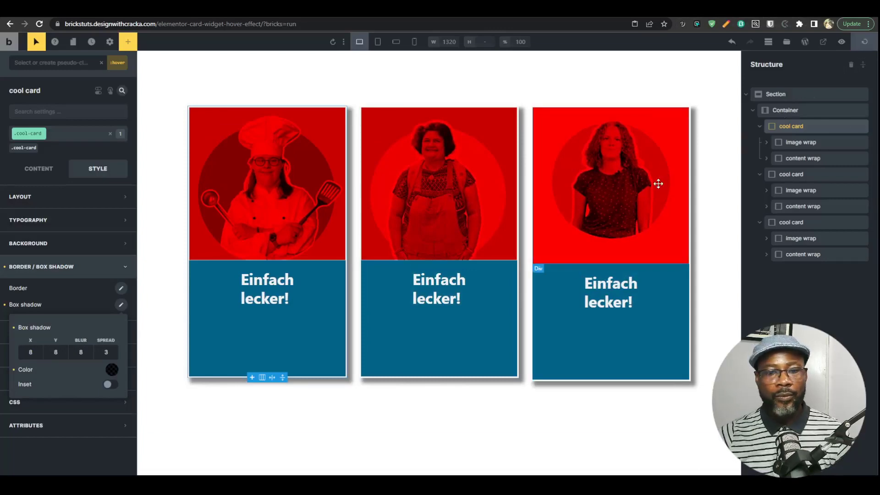
{"action": "left_click", "coordinate": [864, 42]}
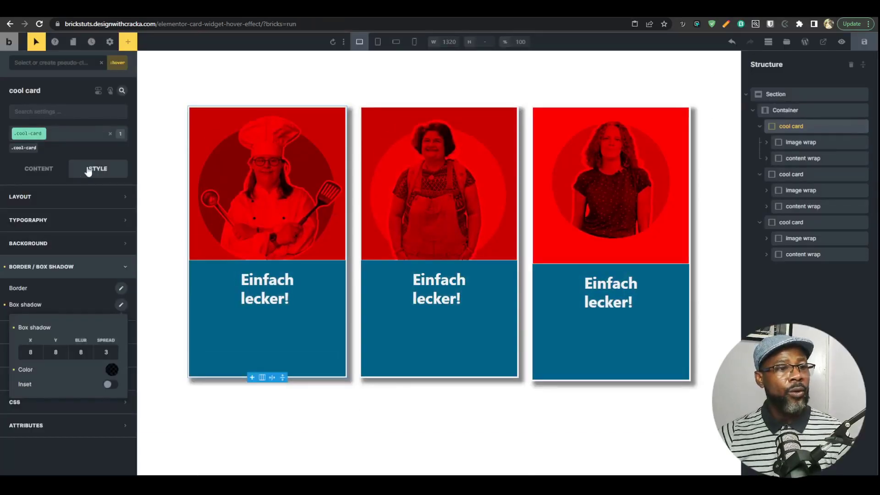
Leave the :hover state and open the default-state custom CSS of the .cool-card class containing the root * transition rule
{"action": "left_click", "coordinate": [85, 185]}
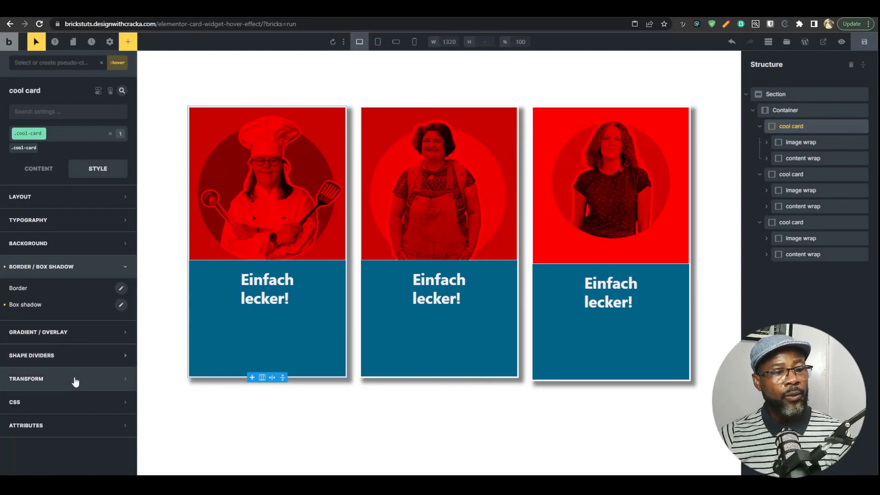
{"action": "left_click", "coordinate": [78, 402]}
{"action": "scroll", "coordinate": [114, 331], "scroll_direction": "down", "scroll_amount": 3}
{"action": "left_click", "coordinate": [22, 102]}
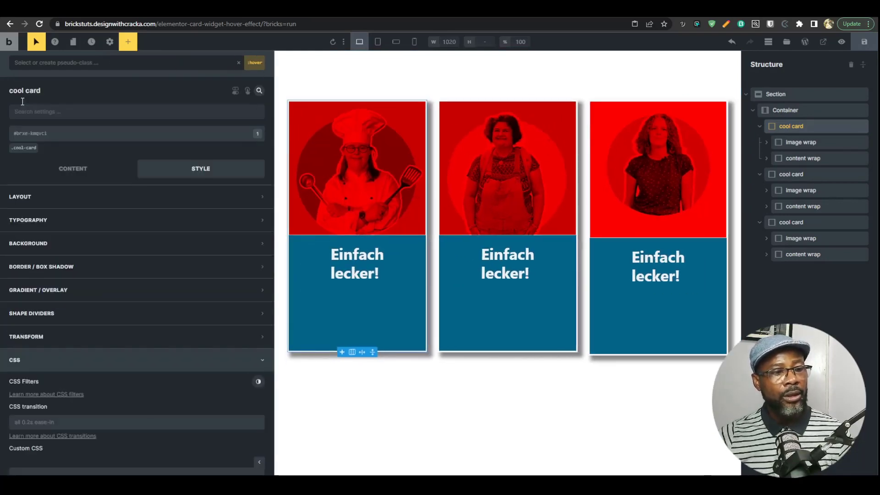
{"action": "scroll", "coordinate": [103, 320], "scroll_direction": "down", "scroll_amount": 5}
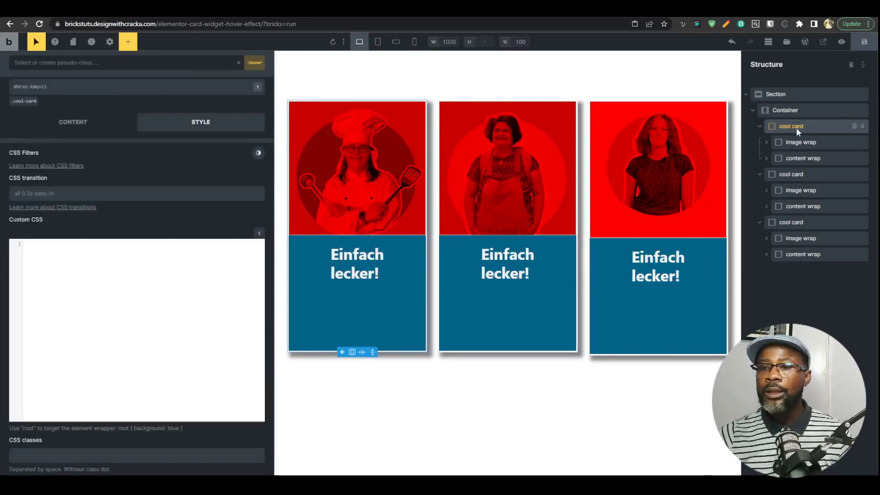
{"action": "scroll", "coordinate": [100, 295], "scroll_direction": "up", "scroll_amount": 5}
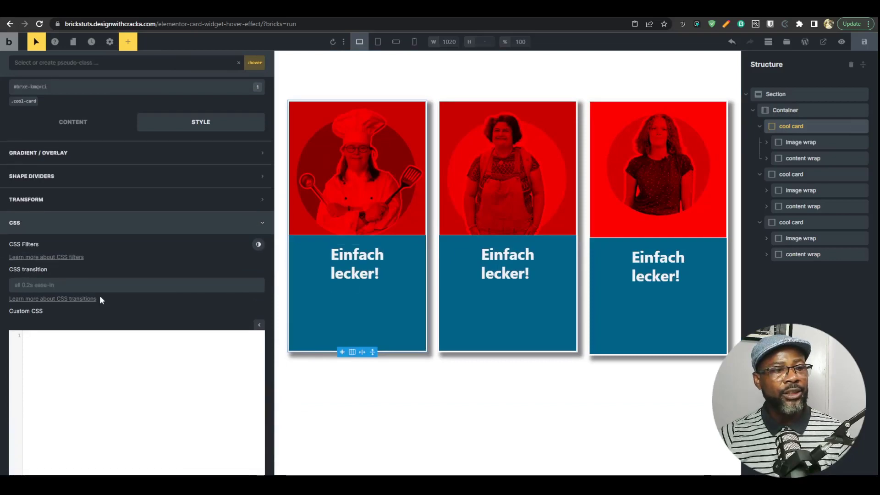
{"action": "left_click", "coordinate": [25, 147]}
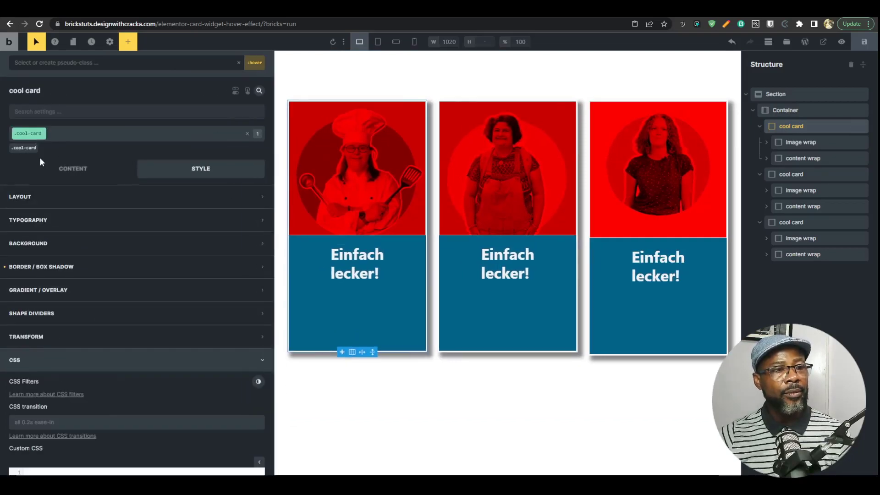
{"action": "scroll", "coordinate": [100, 289], "scroll_direction": "down", "scroll_amount": 4}
{"action": "left_click", "coordinate": [38, 48]}
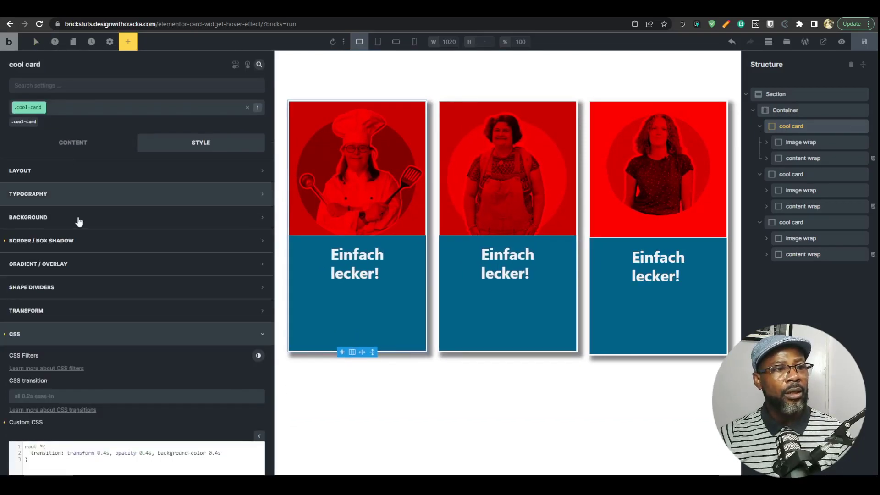
{"action": "scroll", "coordinate": [82, 256], "scroll_direction": "down", "scroll_amount": 4}
{"action": "scroll", "coordinate": [69, 133], "scroll_direction": "up", "scroll_amount": 5}
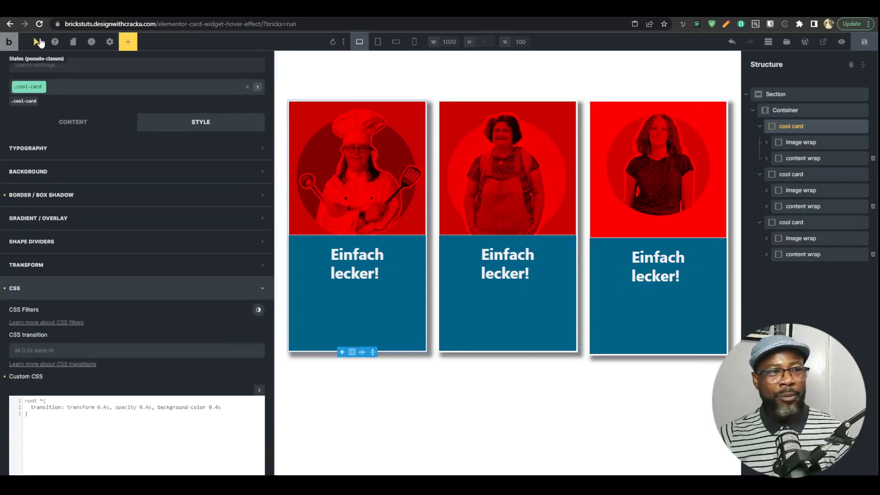
{"action": "left_click", "coordinate": [37, 42]}
{"action": "left_click", "coordinate": [36, 42]}
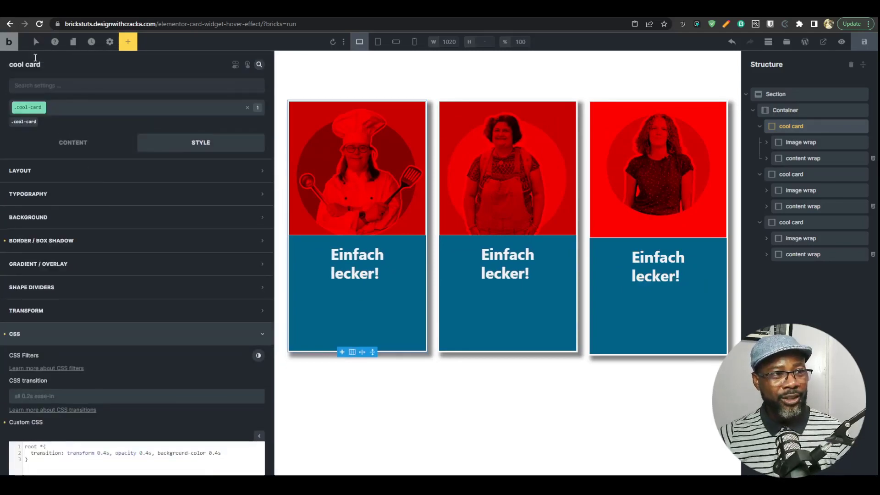
{"action": "left_click", "coordinate": [37, 42]}
{"action": "left_click", "coordinate": [36, 43]}
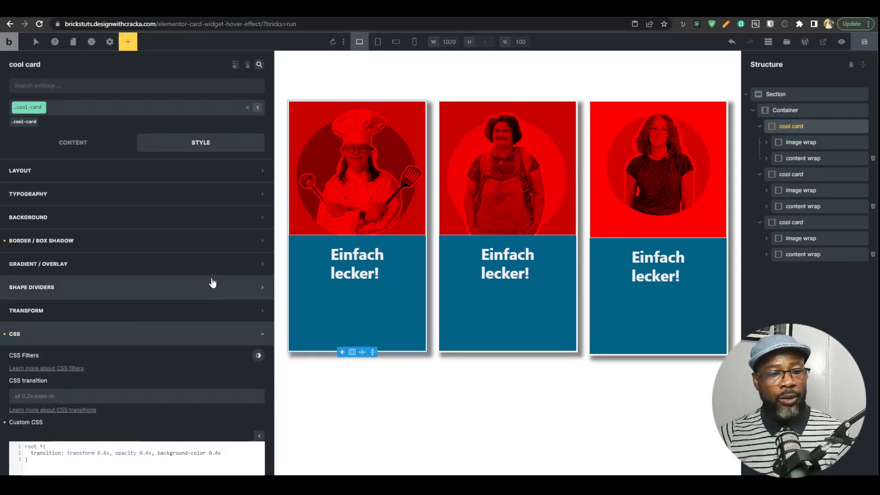
{"action": "left_click", "coordinate": [36, 42]}
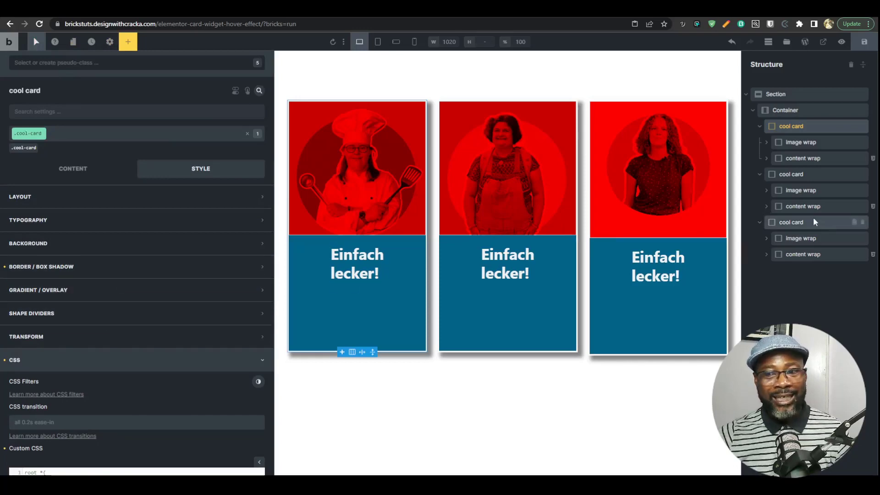
{"action": "left_click", "coordinate": [803, 142]}
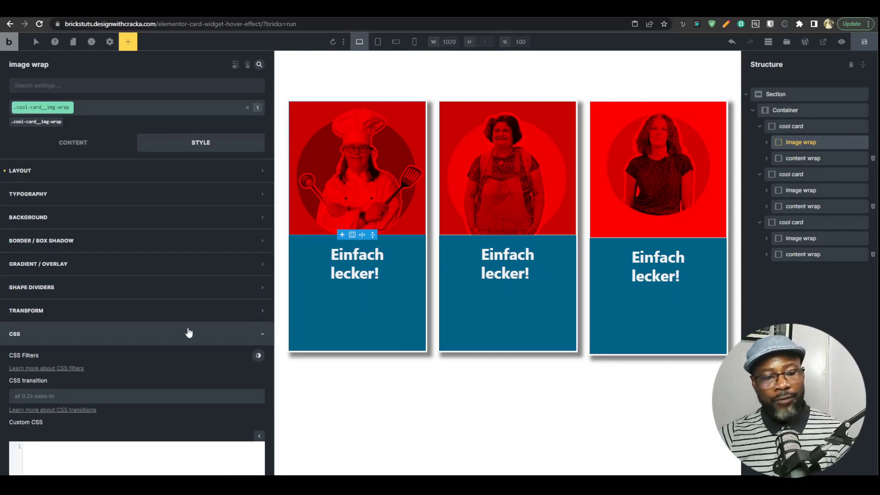
{"action": "scroll", "coordinate": [190, 332], "scroll_direction": "down", "scroll_amount": 2}
{"action": "left_click", "coordinate": [795, 127]}
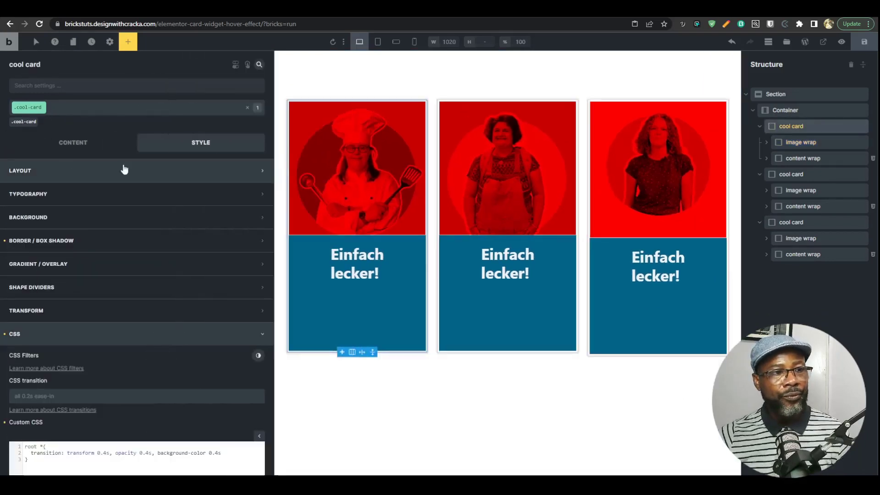
Duplicate the root * transition rule below the original in the .cool-card custom CSS
{"action": "scroll", "coordinate": [117, 311], "scroll_direction": "down", "scroll_amount": 4}
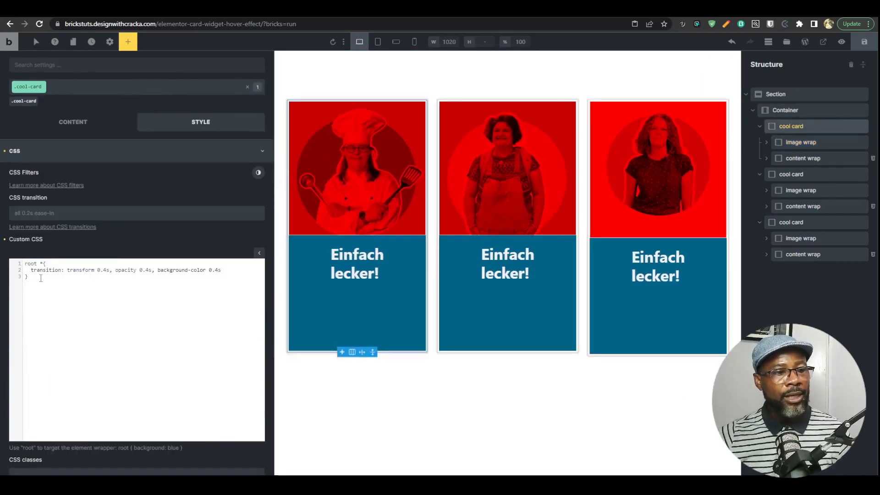
{"action": "left_click_drag", "start_coordinate": [29, 278], "coordinate": [18, 267]}
{"action": "key", "text": "ctrl+c"}
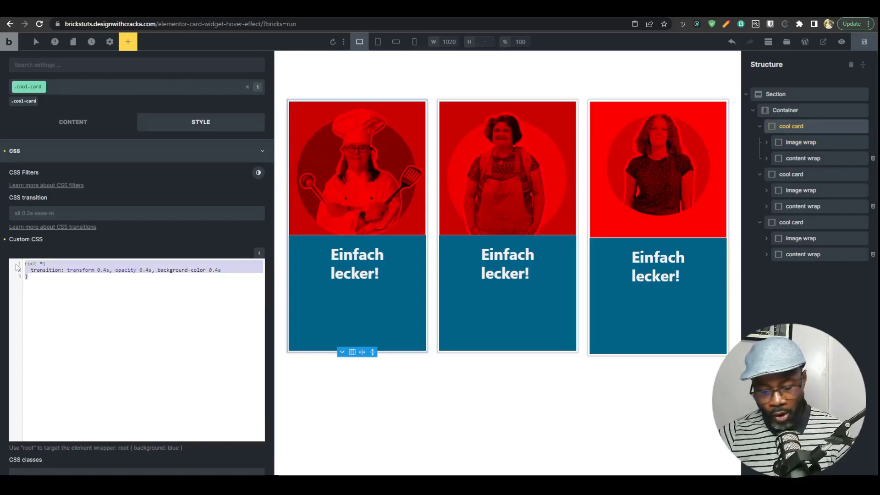
{"action": "left_click", "coordinate": [50, 278]}
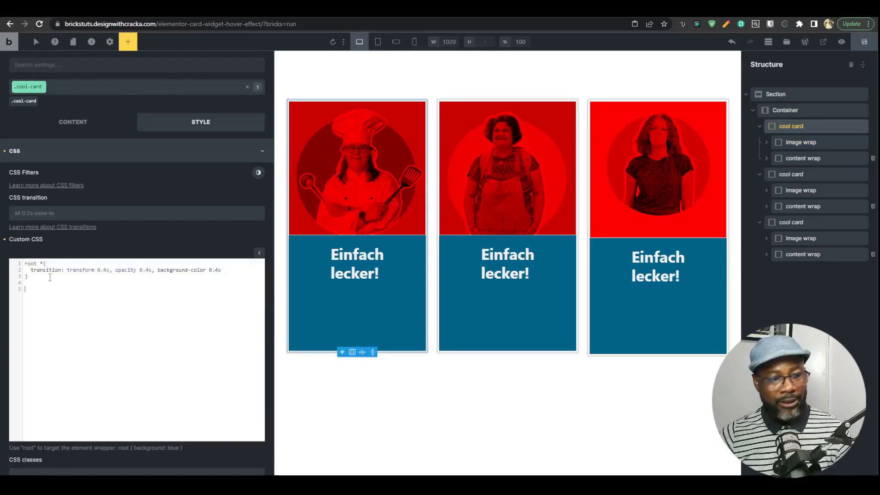
{"action": "left_click", "coordinate": [54, 288]}
{"action": "key", "text": "ctrl+v"}
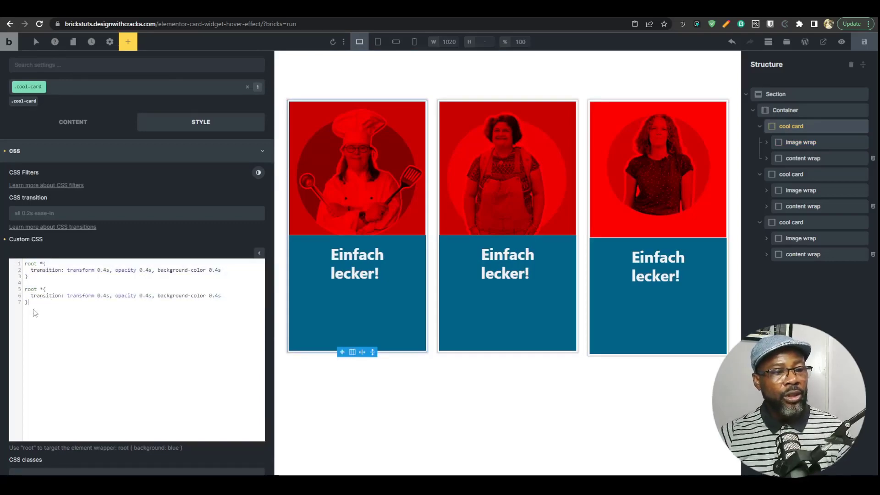
Change the duplicated rule's selector from root * to root and save the page
{"action": "left_click_drag", "start_coordinate": [26, 302], "coordinate": [25, 296]}
{"action": "left_click", "coordinate": [38, 290]}
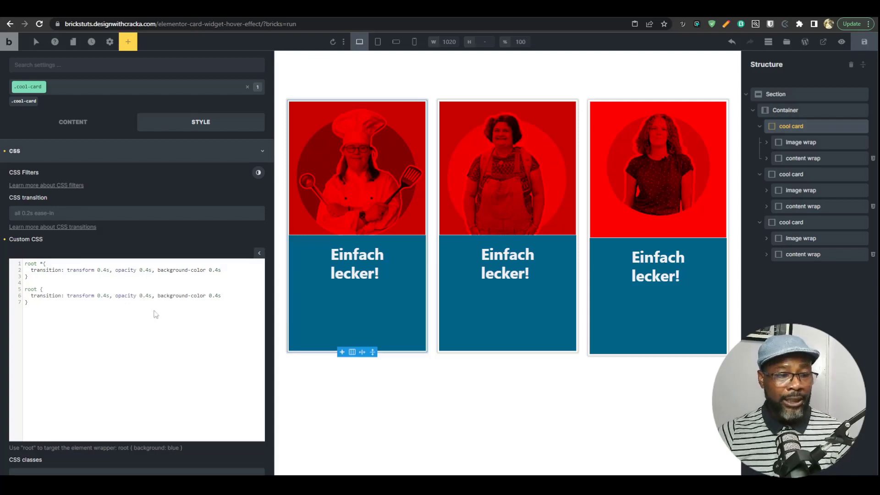
{"action": "key", "text": "ctrl+s"}
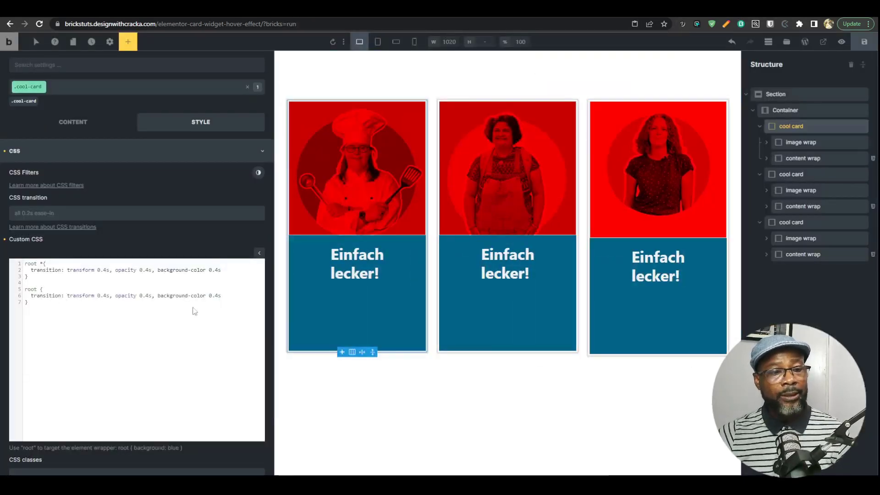
Set the root rule's transition to box-shadow 0.4s and save the page
{"action": "left_click_drag", "start_coordinate": [67, 298], "coordinate": [198, 295]}
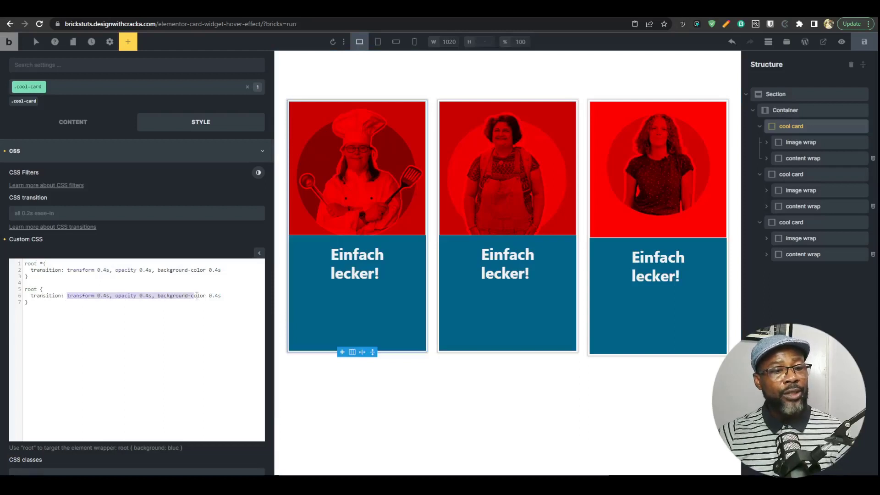
{"action": "type", "text": "box"}
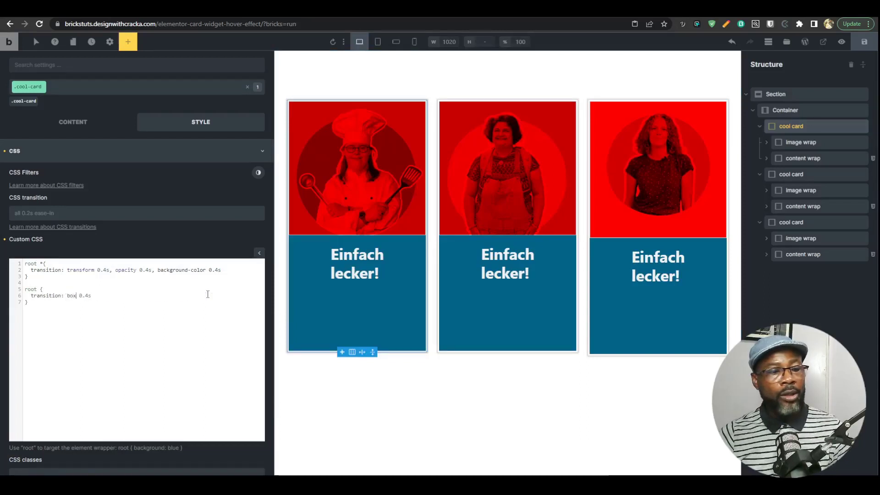
{"action": "type", "text": "-shadow"}
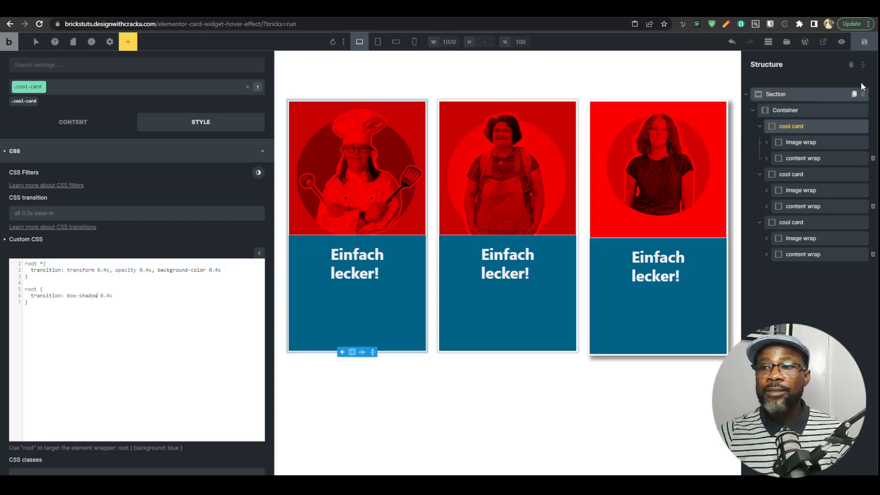
{"action": "left_click", "coordinate": [864, 43]}
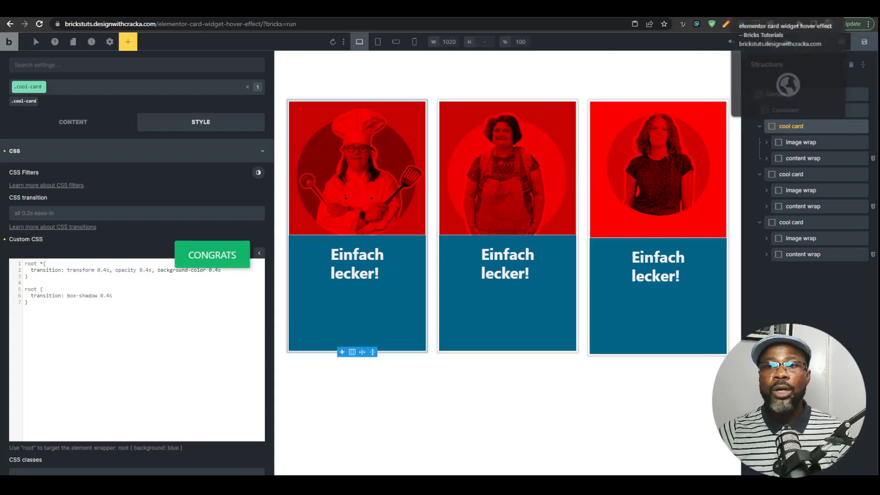
Preview the cards' hover shadow on the front end and compare them with the original cards on kokobe.tv
{"action": "left_click", "coordinate": [842, 42]}
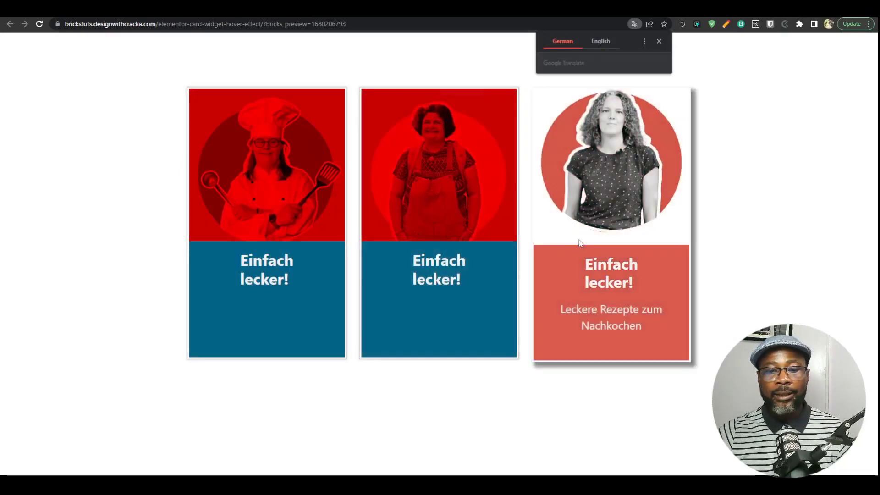
{"action": "left_click", "coordinate": [659, 41]}
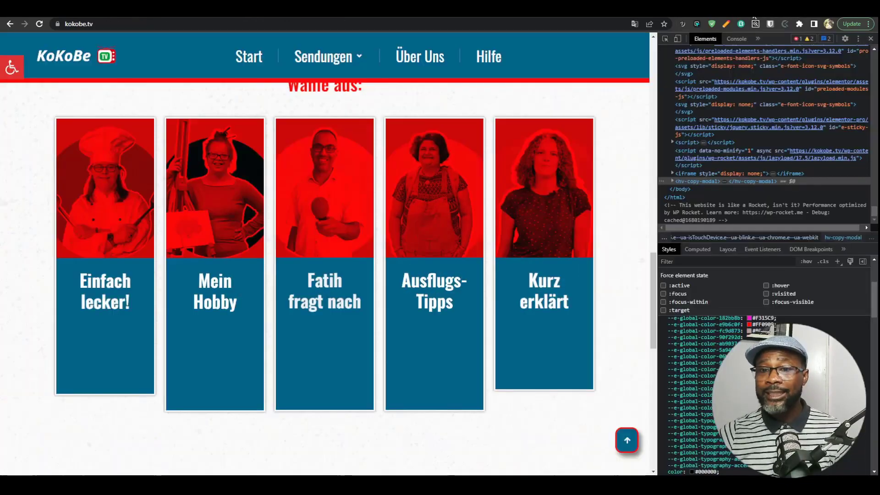
{"action": "left_click", "coordinate": [871, 39]}
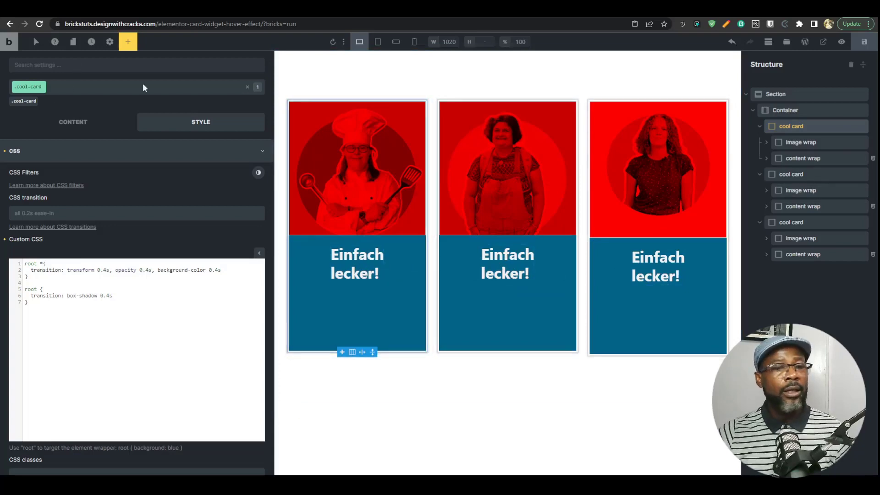
Copy the class name cool-card__title from the second card's heading
{"action": "left_click", "coordinate": [507, 263]}
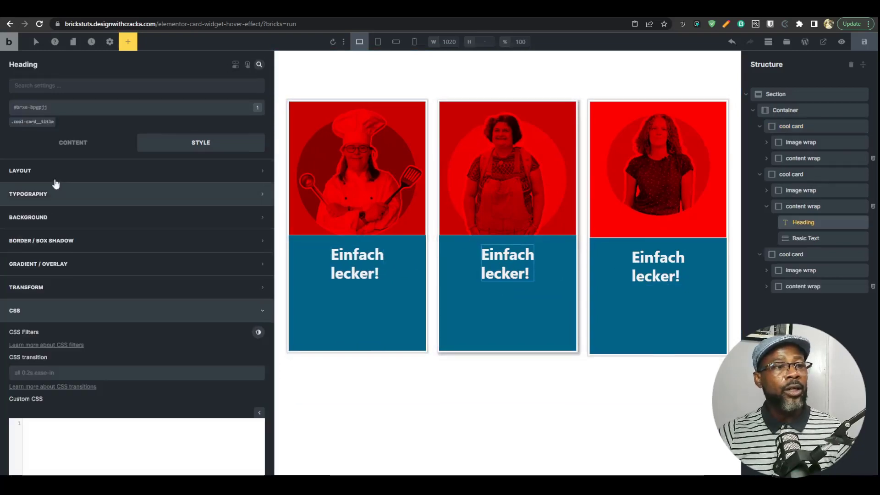
{"action": "left_click", "coordinate": [35, 122]}
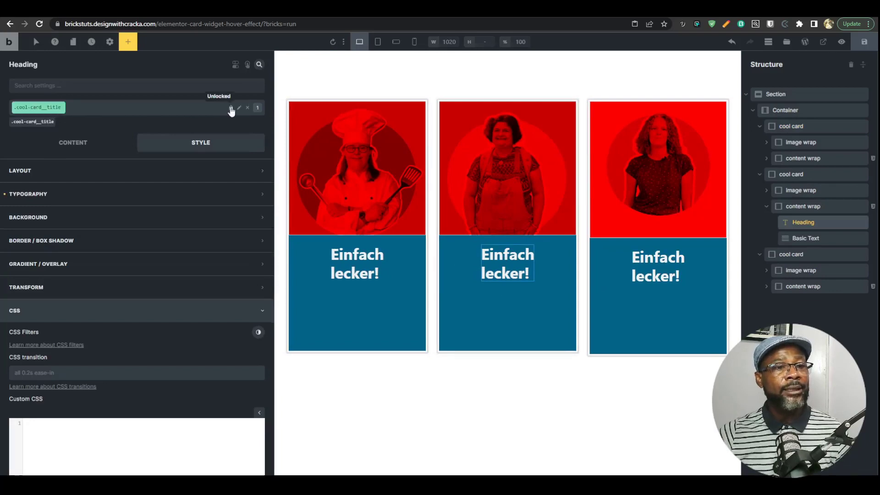
{"action": "left_click", "coordinate": [238, 108]}
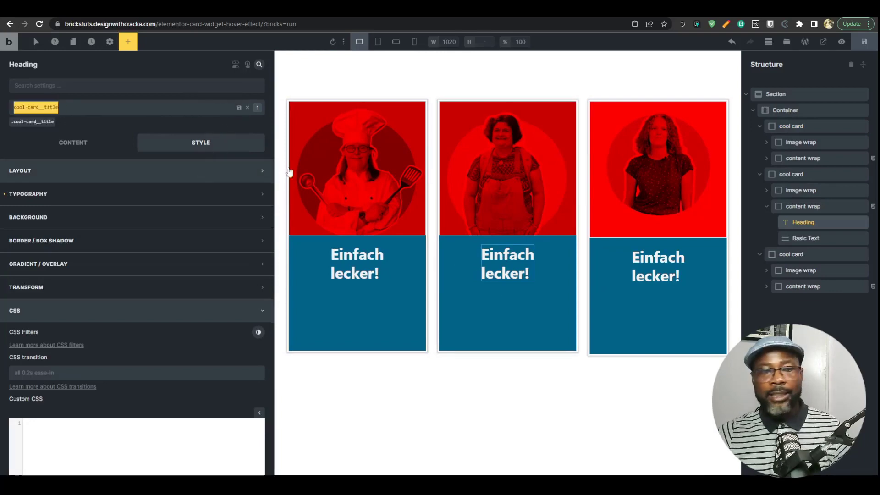
Create the pseudo-class ":hover .cool-card__title" on the .cool-card class of the second card
{"action": "left_click", "coordinate": [791, 174]}
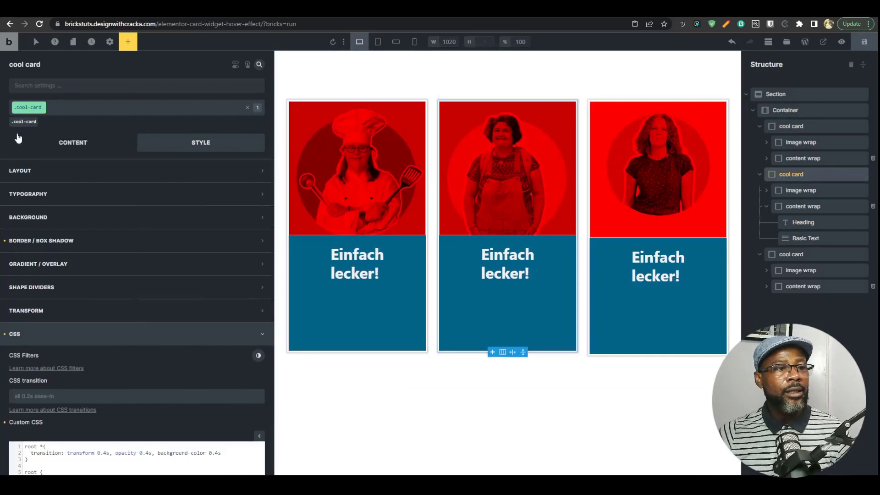
{"action": "left_click", "coordinate": [37, 42]}
{"action": "left_click", "coordinate": [108, 67]}
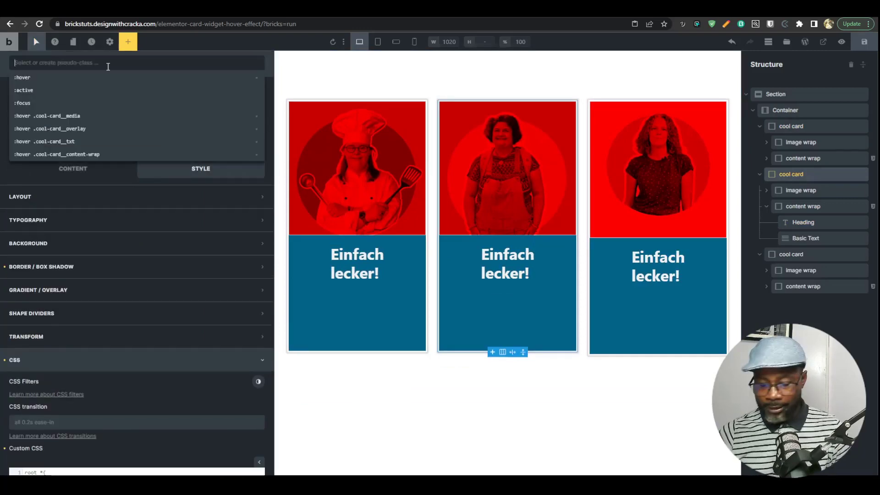
{"action": "type", "text": ":hover"}
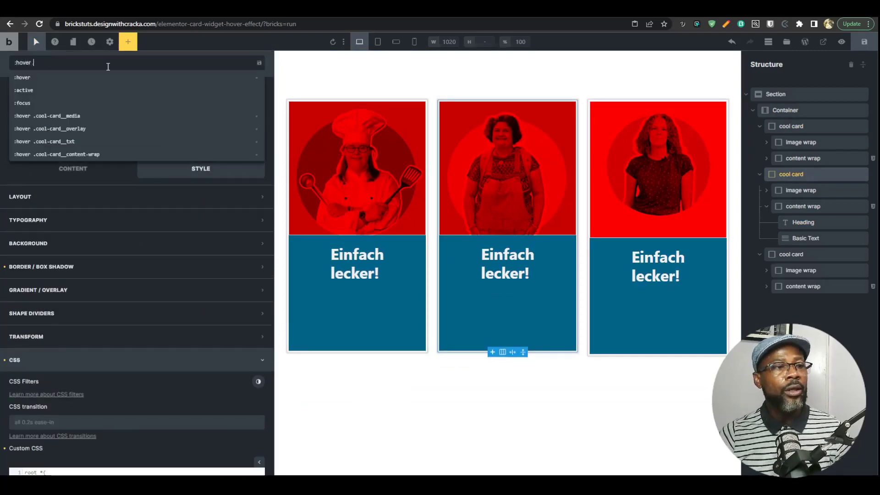
{"action": "type", "text": " .cool-card__title"}
{"action": "key", "text": "Return"}
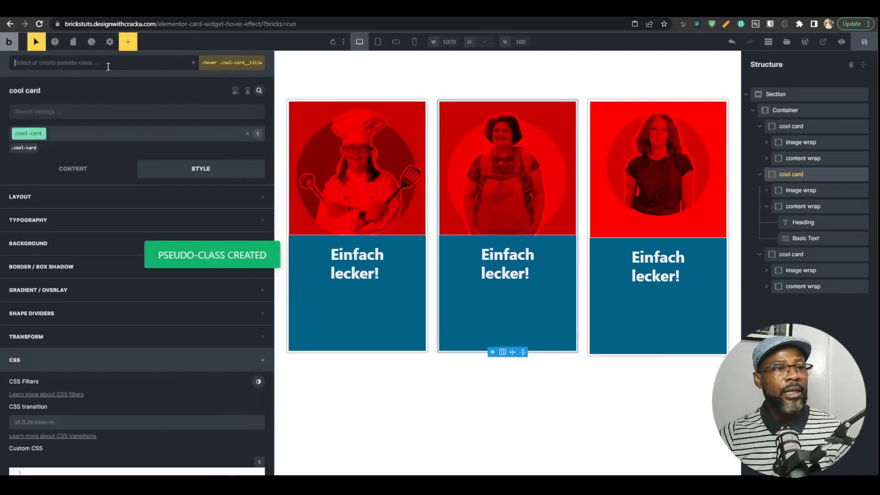
Set the typography color of :hover .cool-card__title to the raw value var(--title-color)
{"action": "scroll", "coordinate": [95, 263], "scroll_direction": "down", "scroll_amount": 1}
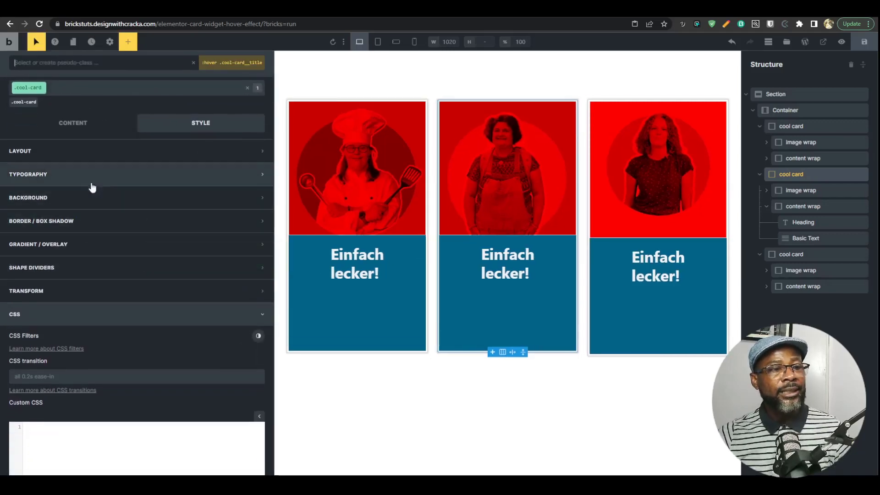
{"action": "left_click", "coordinate": [90, 182]}
{"action": "left_click", "coordinate": [120, 243]}
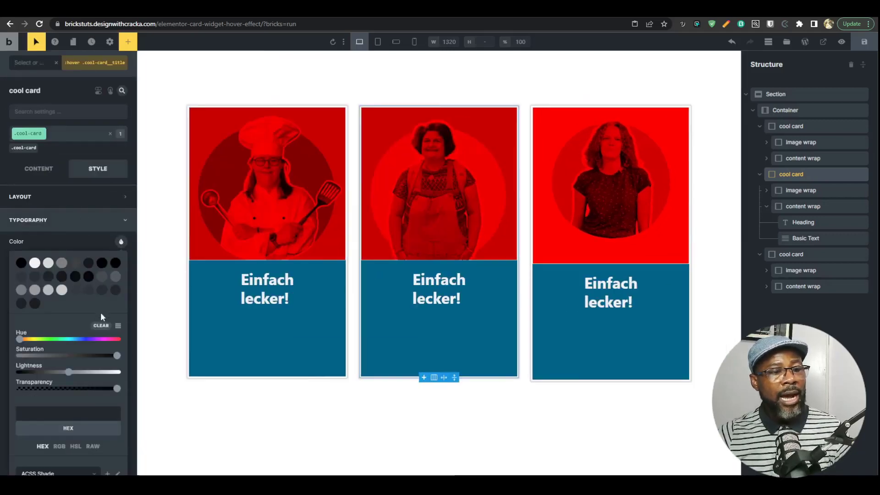
{"action": "scroll", "coordinate": [56, 348], "scroll_direction": "down", "scroll_amount": 3}
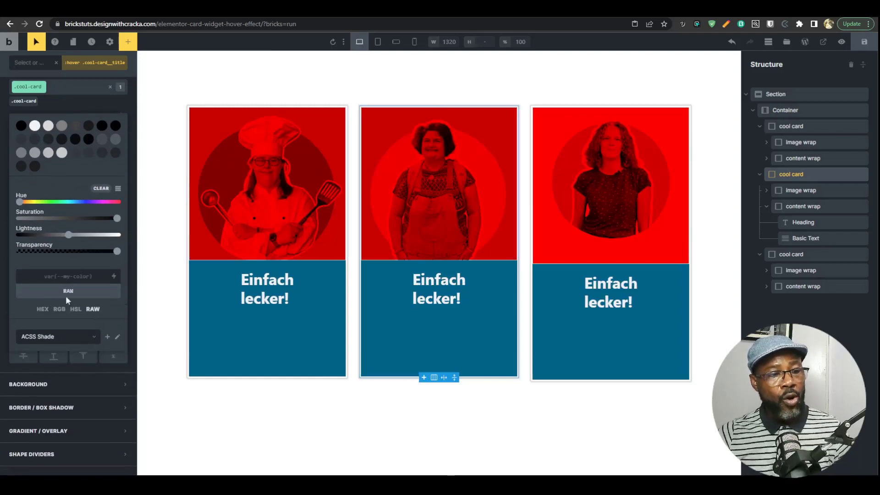
{"action": "type", "text": "var("}
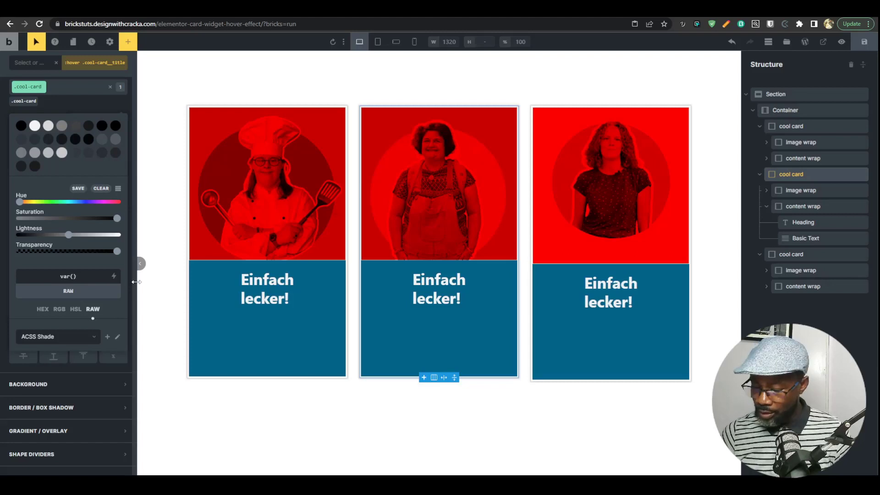
{"action": "type", "text": "--"}
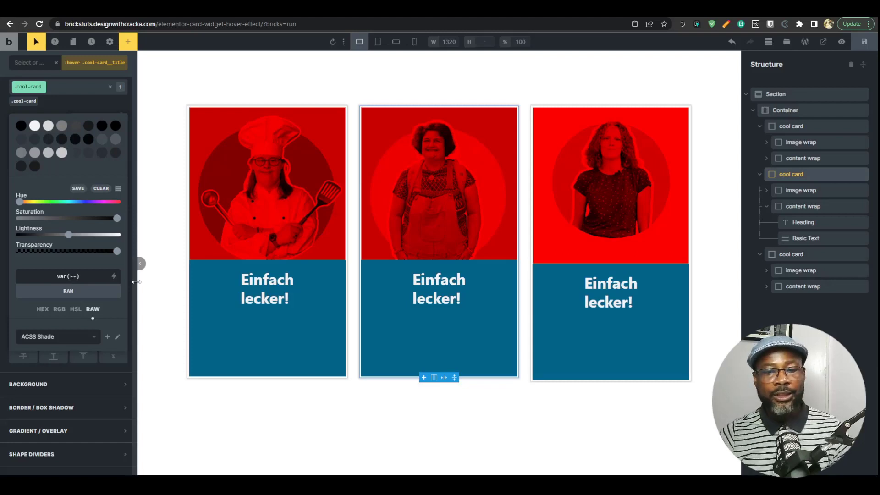
{"action": "type", "text": "title-t"}
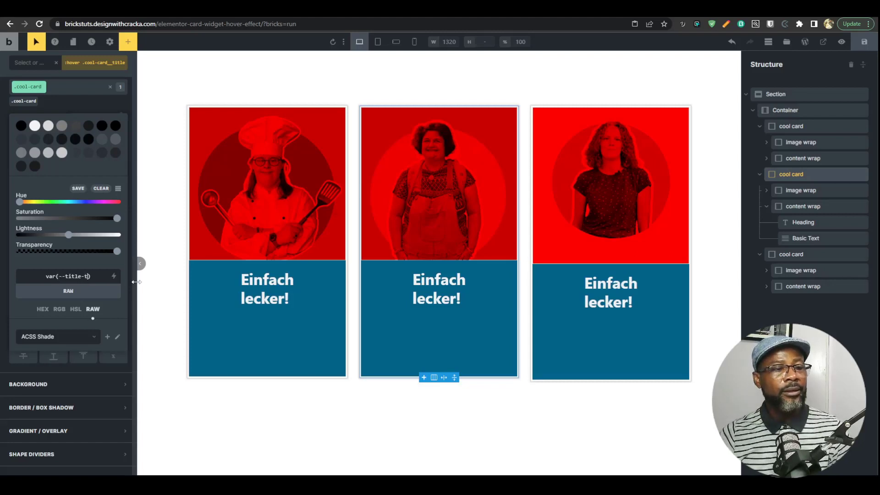
{"action": "type", "text": "olor"}
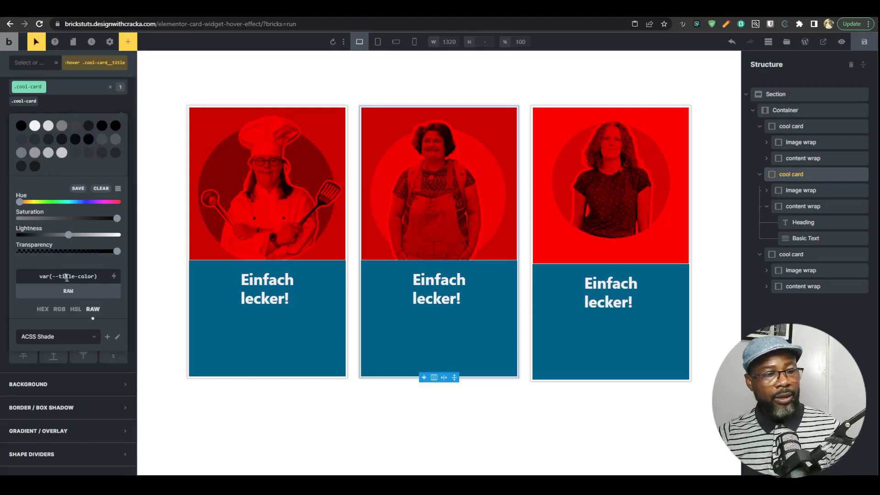
Copy the --title-color variable name and save the page for a check of the cards in the front-end preview
{"action": "left_click_drag", "start_coordinate": [55, 276], "coordinate": [90, 276]}
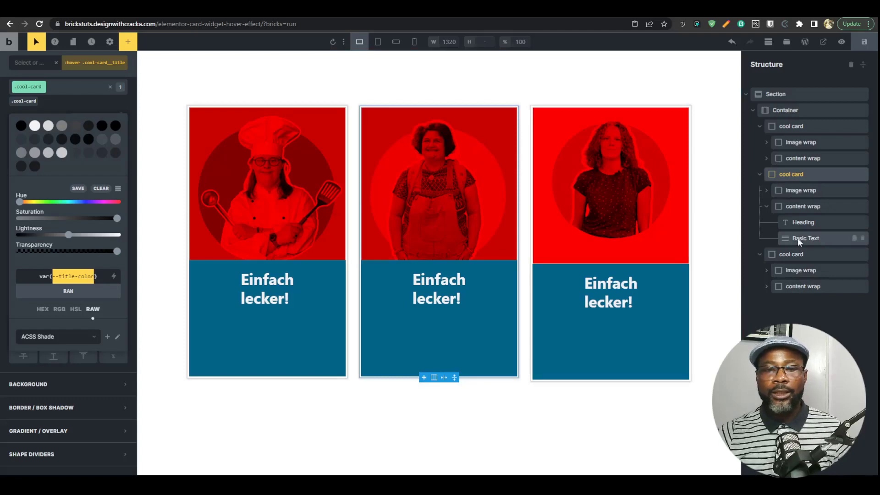
{"action": "left_click", "coordinate": [865, 42]}
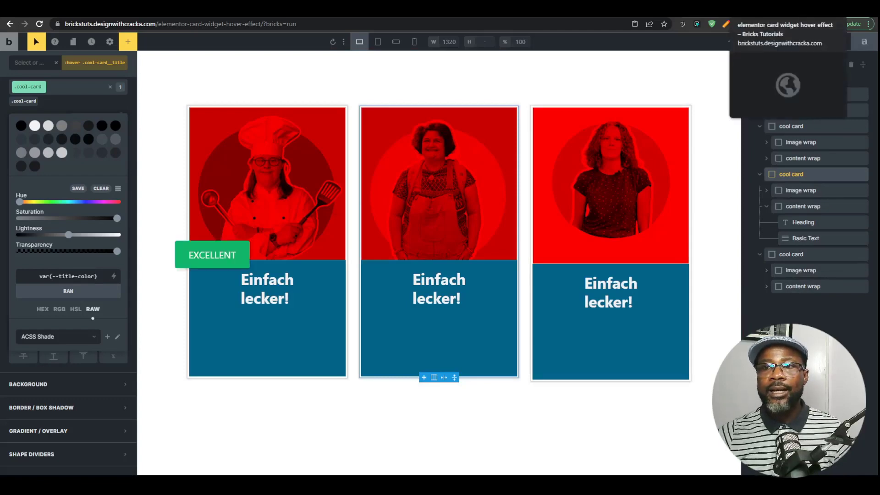
{"action": "left_click", "coordinate": [755, 11]}
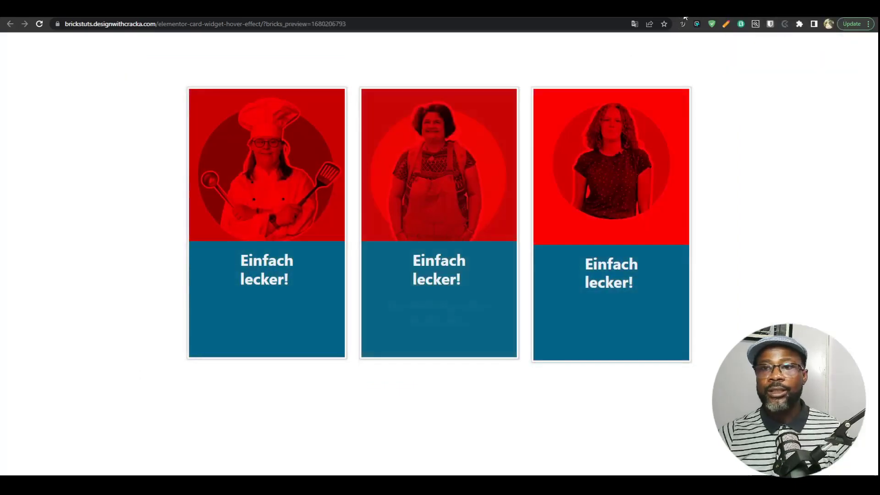
{"action": "left_click", "coordinate": [684, 10]}
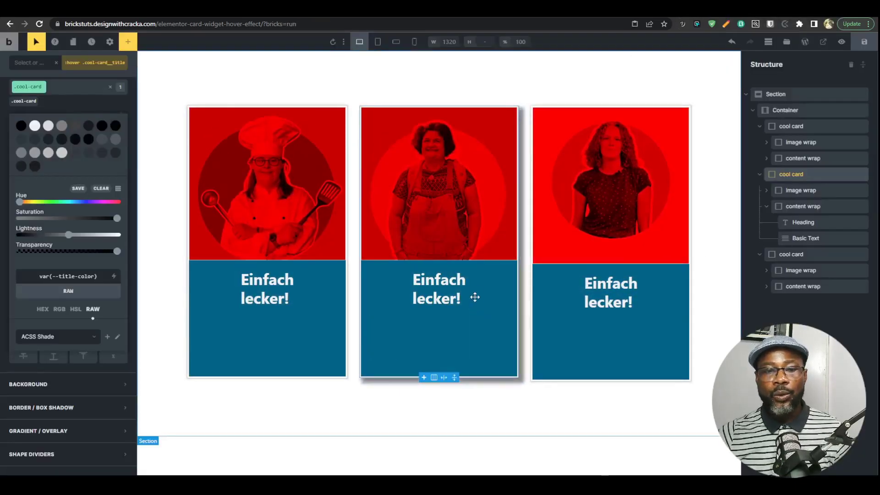
Define --title-color: black in a root rule in the second card's heading custom CSS, on its element ID instead of the .cool-card__title class
{"action": "left_click", "coordinate": [485, 283]}
{"action": "left_click", "coordinate": [807, 237]}
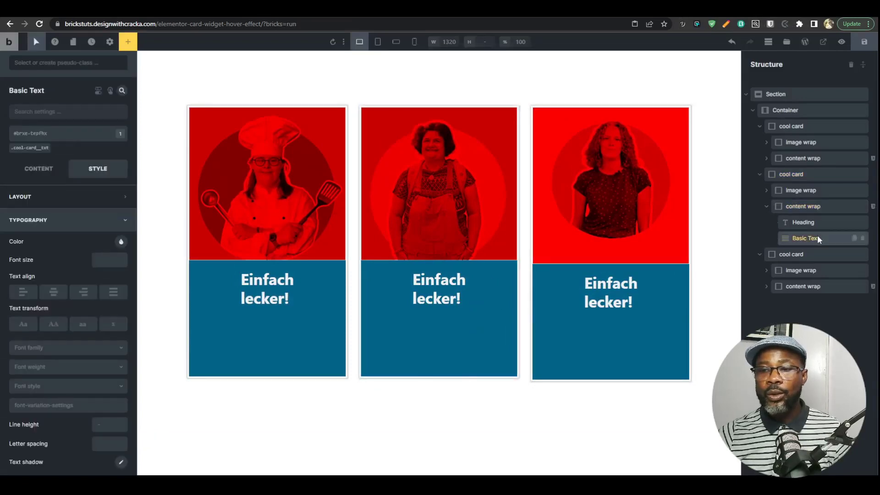
{"action": "left_click", "coordinate": [807, 225]}
{"action": "scroll", "coordinate": [86, 328], "scroll_direction": "down", "scroll_amount": 4}
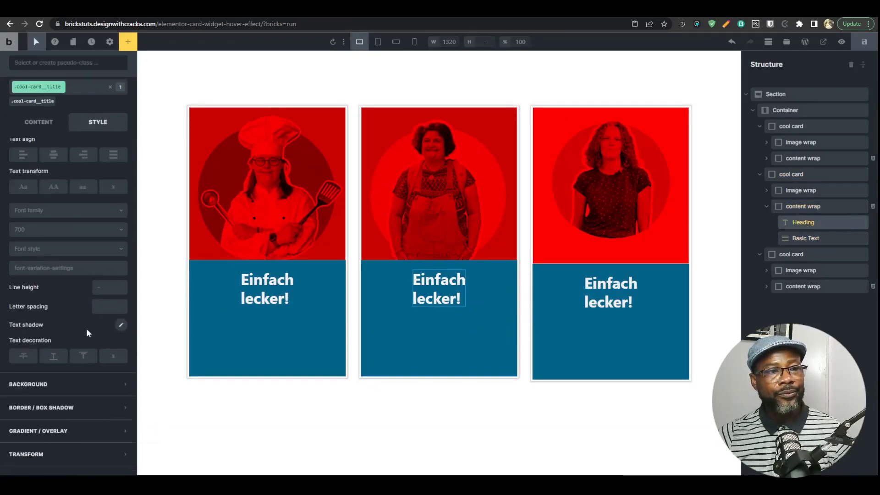
{"action": "left_click", "coordinate": [69, 441]}
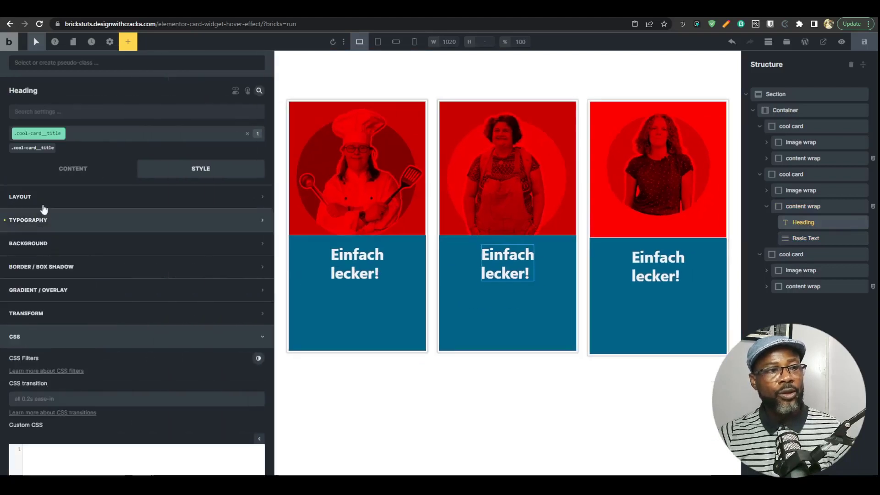
{"action": "scroll", "coordinate": [73, 143], "scroll_direction": "down", "scroll_amount": 1}
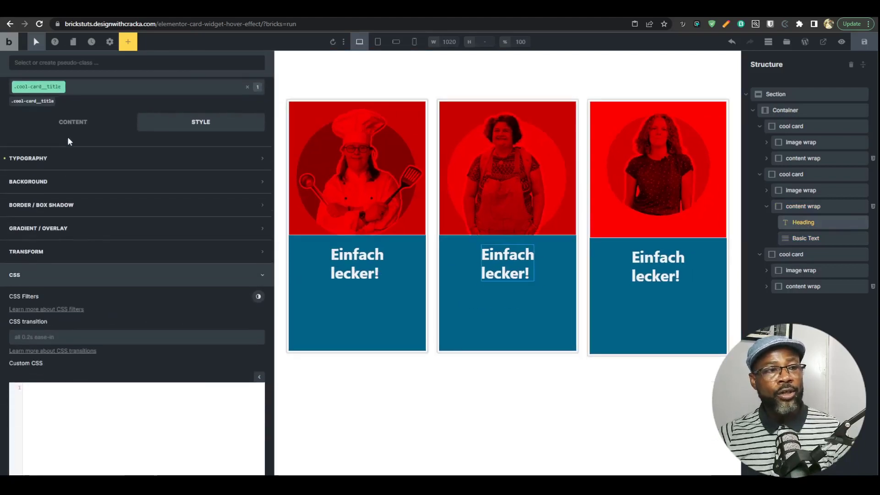
{"action": "left_click", "coordinate": [30, 102]}
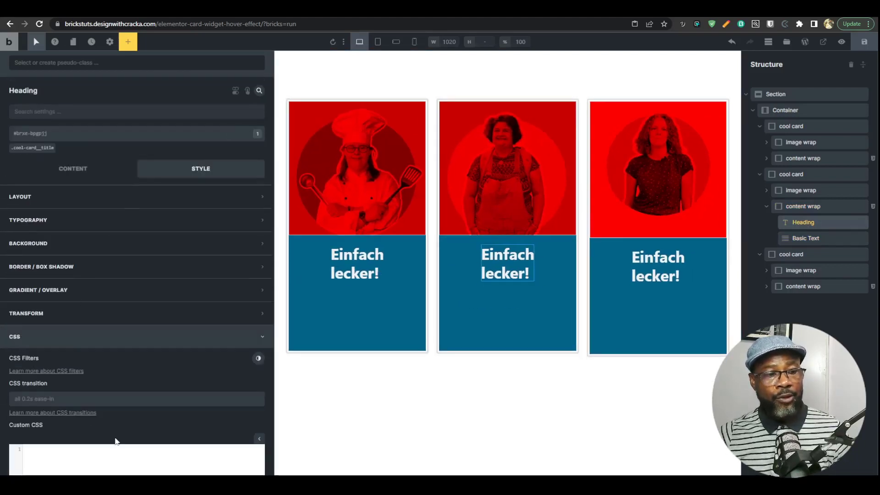
{"action": "scroll", "coordinate": [126, 384], "scroll_direction": "down", "scroll_amount": 3}
{"action": "left_click", "coordinate": [108, 383]}
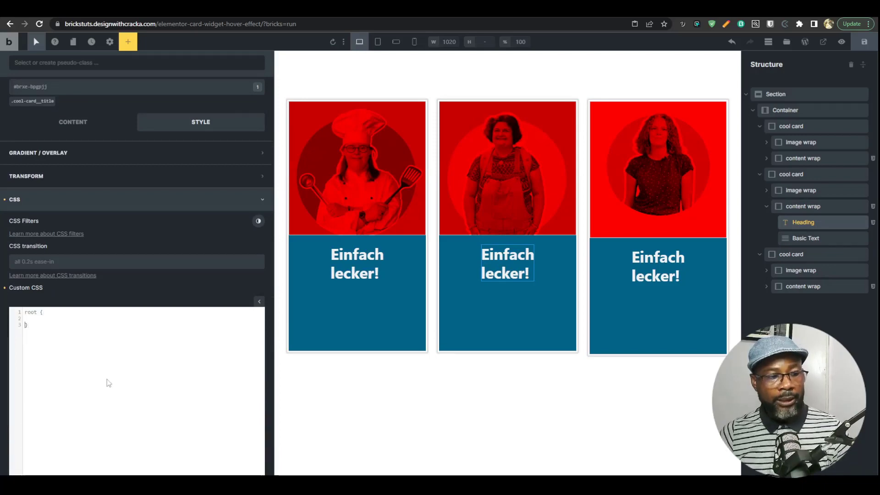
{"action": "type", "text": "--title-color"}
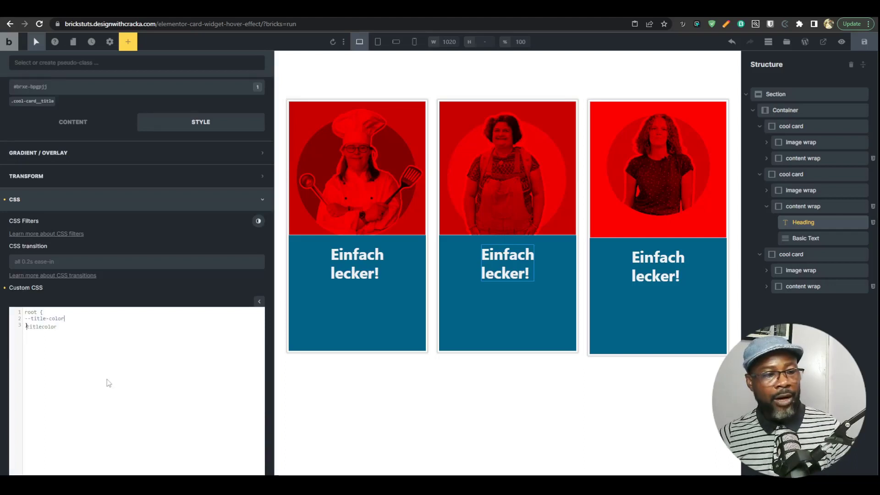
{"action": "type", "text": ": "}
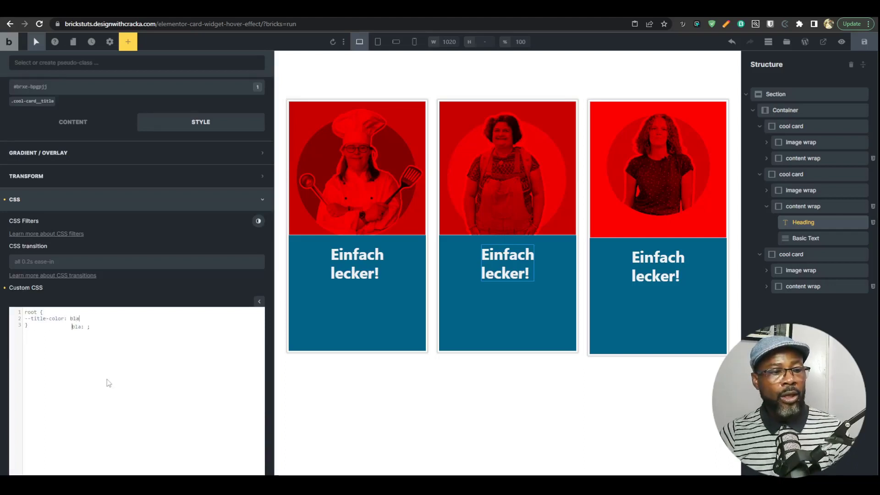
{"action": "type", "text": "black;"}
Save the page and check the second card's title color on hover in the front-end preview
{"action": "left_click", "coordinate": [865, 42]}
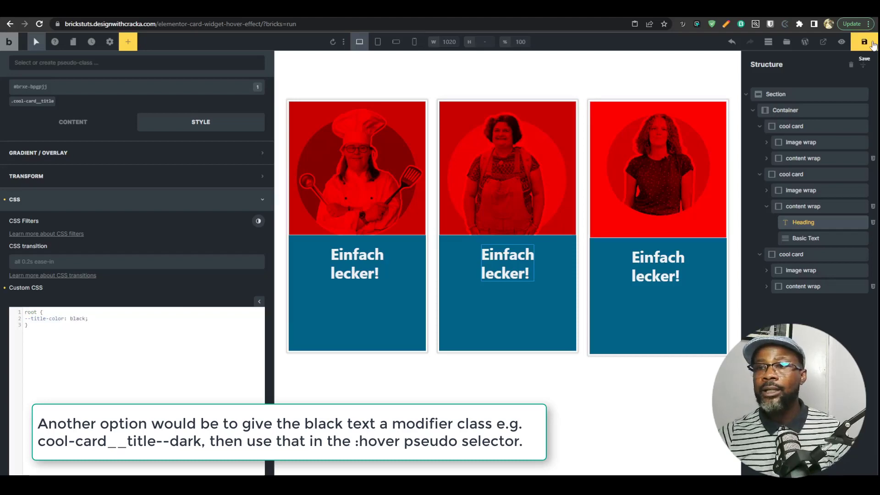
{"action": "left_click", "coordinate": [842, 42]}
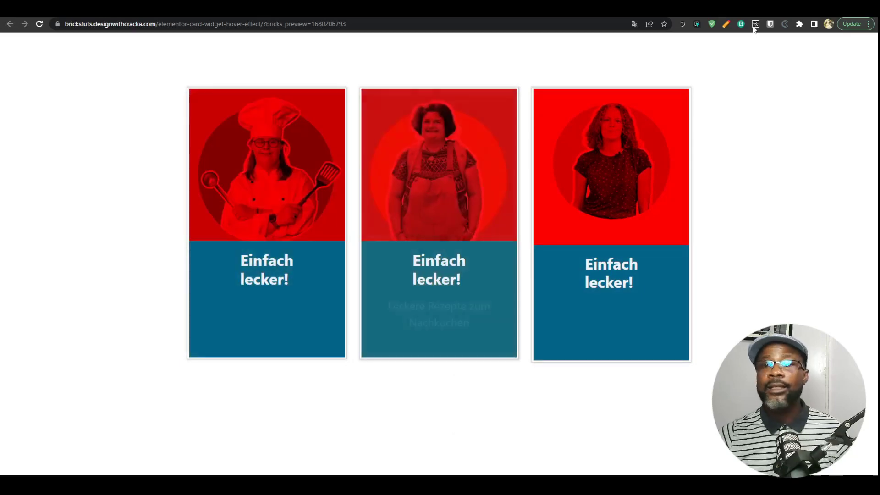
{"action": "key", "text": "ctrl+shift+Tab"}
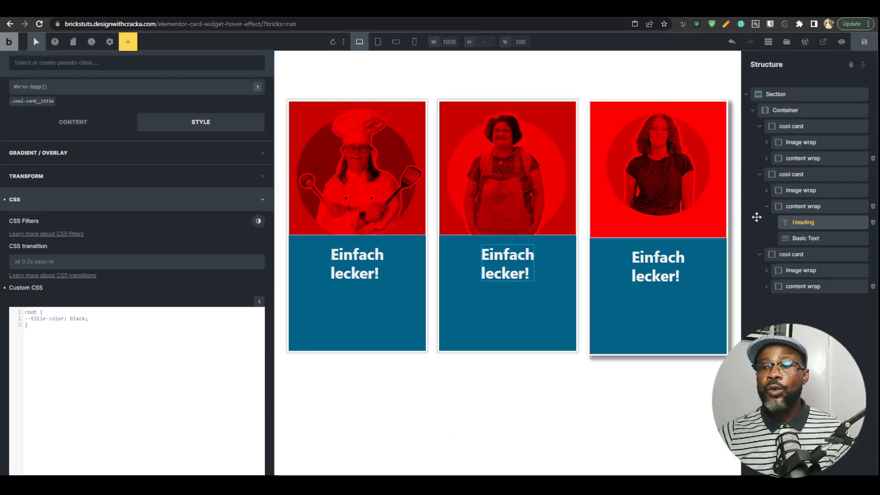
Simplify the root * transition in the .cool-card custom CSS to 0.4s for all properties, save, and check the hover effects in the preview
{"action": "left_click", "coordinate": [786, 180]}
{"action": "scroll", "coordinate": [138, 257], "scroll_direction": "down", "scroll_amount": 5}
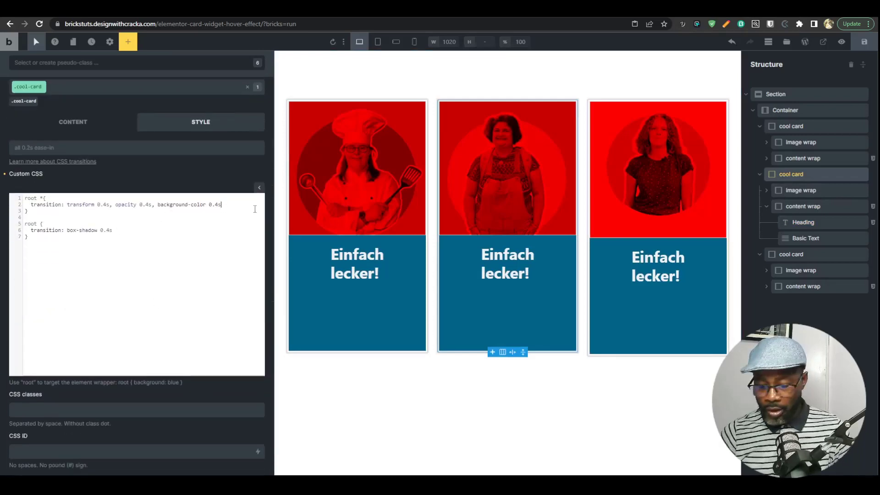
{"action": "type", "text": "color 0.4s;"}
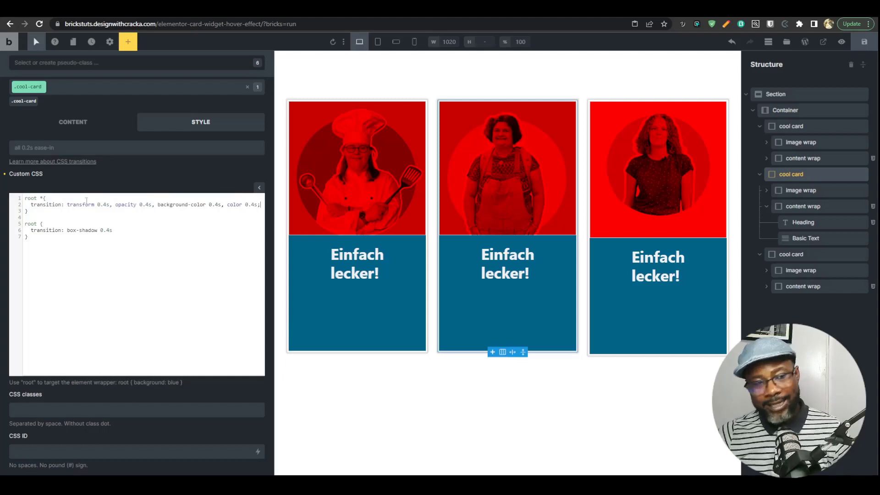
{"action": "left_click_drag", "start_coordinate": [68, 202], "coordinate": [237, 204]}
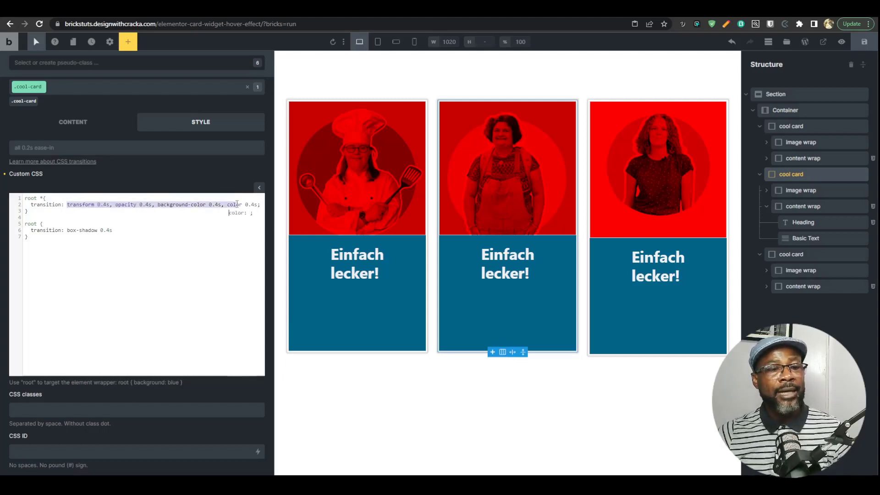
{"action": "key", "text": "BackSpace"}
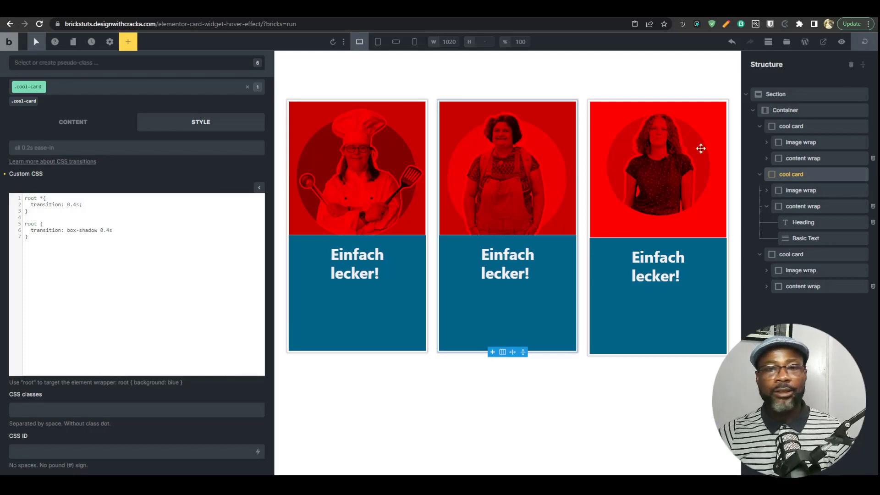
{"action": "left_click", "coordinate": [738, 12]}
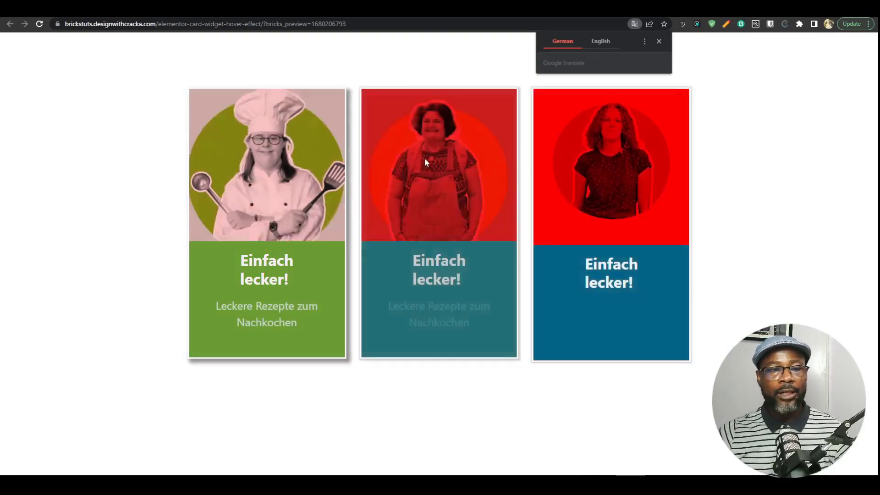
Set the .cool-card transitions to 0.6s and merge the two rules into a single root *, root rule, deleting the separate box-shadow rule
{"action": "left_click", "coordinate": [695, 13]}
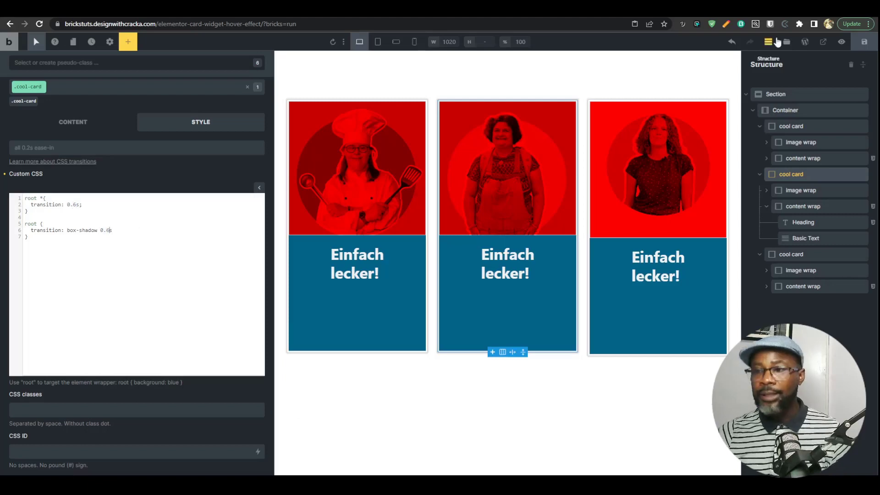
{"action": "left_click", "coordinate": [861, 44]}
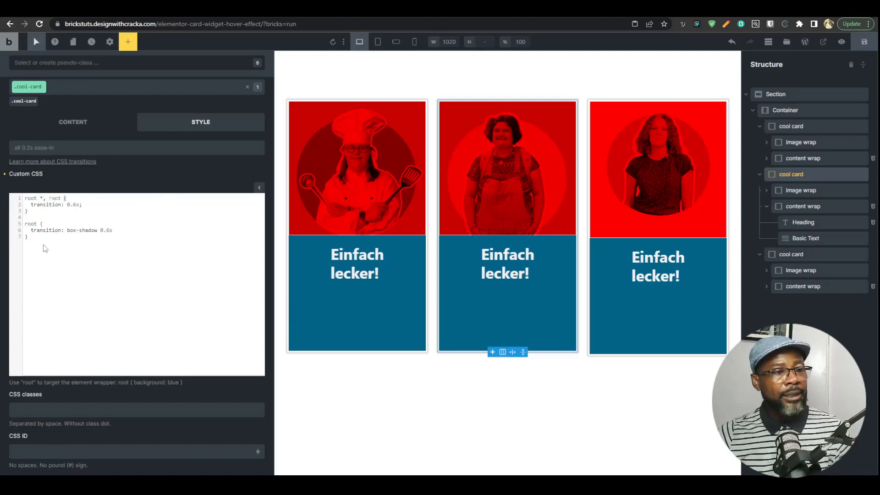
{"action": "left_click_drag", "start_coordinate": [45, 248], "coordinate": [25, 217]}
{"action": "key", "text": "BackSpace"}
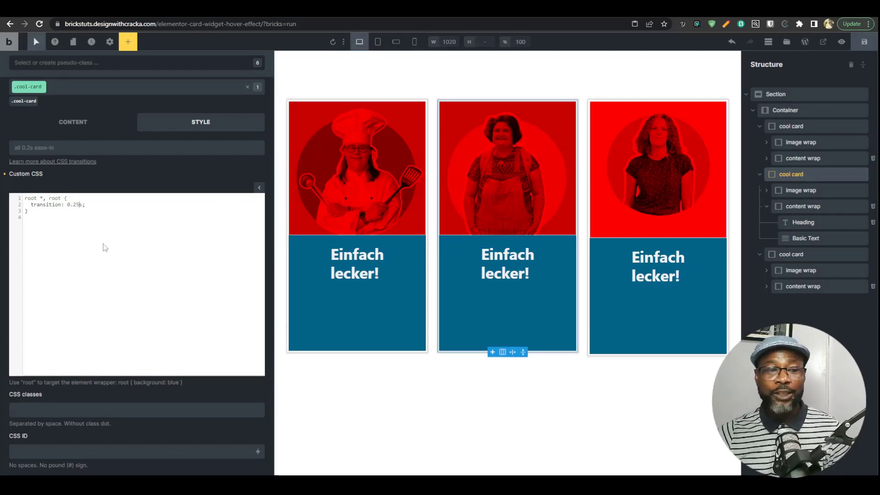
Test the merged rule's transition at 0.25s, change it to 0.4s, save, and check the cards in the front-end preview
{"action": "left_click", "coordinate": [865, 42]}
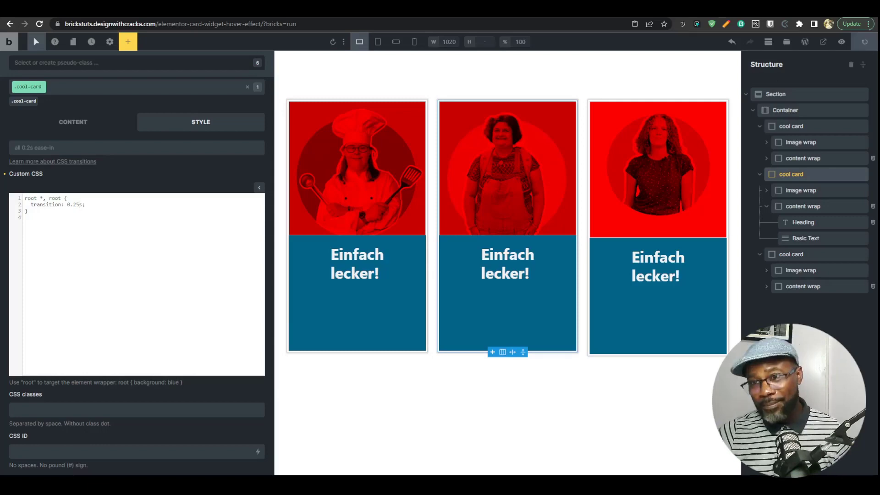
{"action": "left_click", "coordinate": [841, 42]}
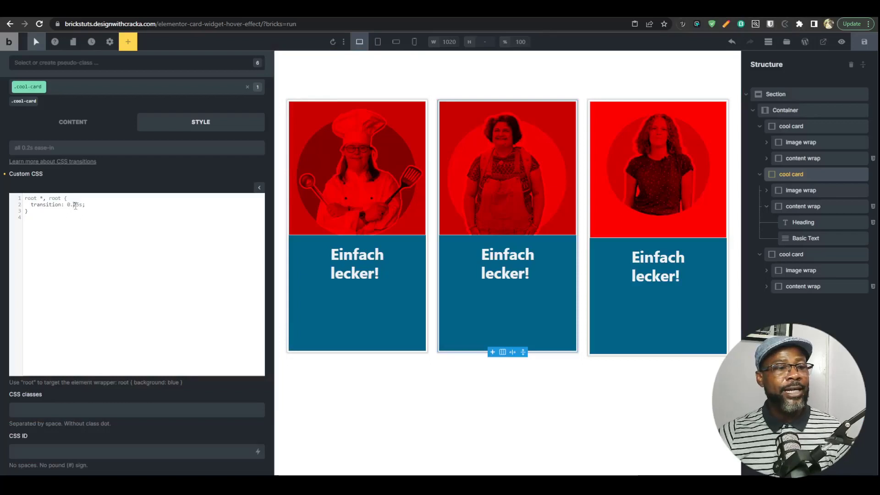
{"action": "type", "text": "4"}
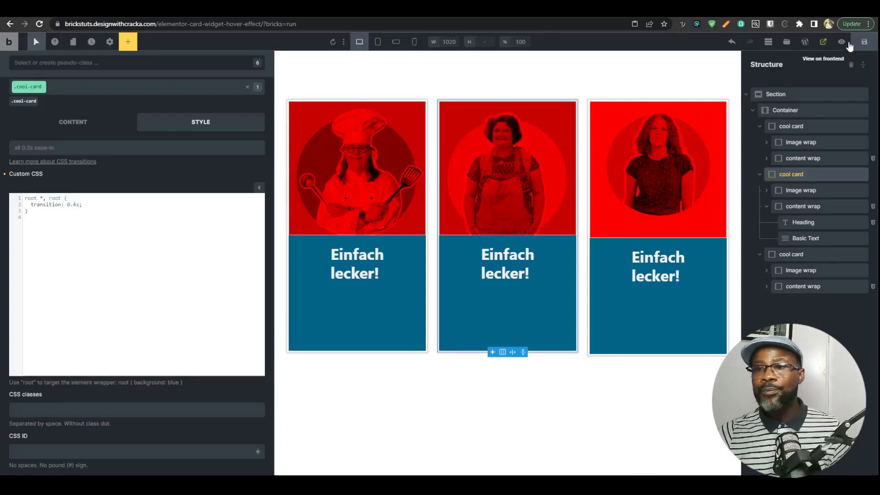
{"action": "left_click", "coordinate": [865, 42]}
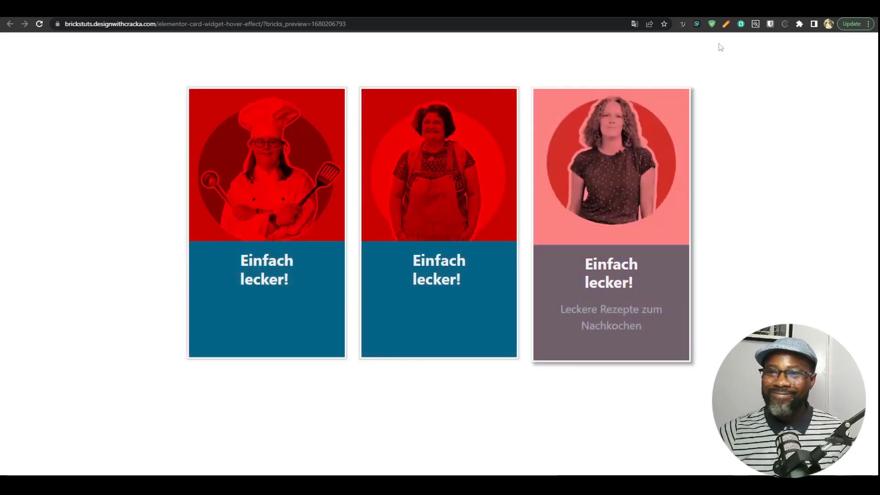
{"action": "left_click", "coordinate": [729, 10]}
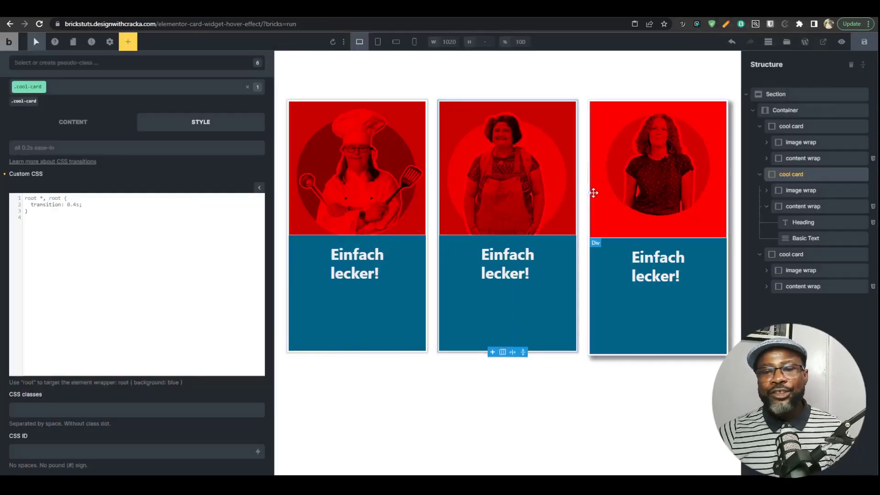
Collapse the three cards in the structure and set the parent container's cross-axis alignment to stretch
{"action": "left_click", "coordinate": [761, 175]}
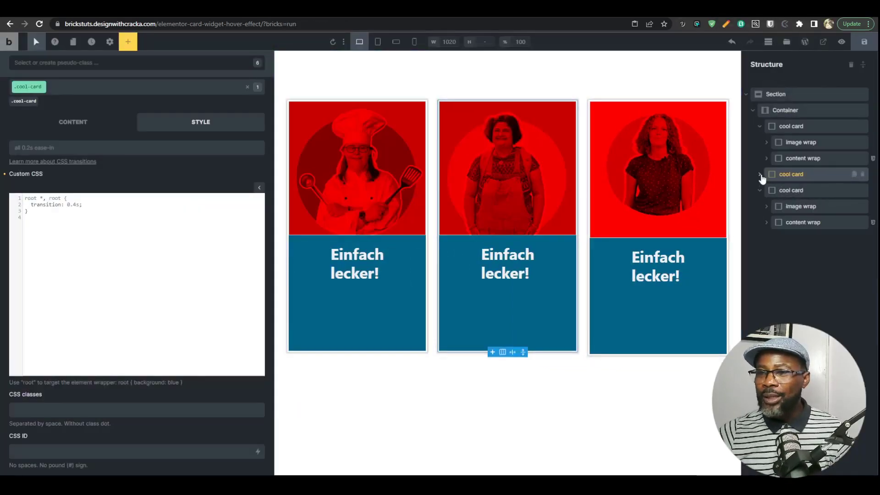
{"action": "left_click", "coordinate": [761, 128]}
{"action": "left_click", "coordinate": [760, 158]}
{"action": "left_click", "coordinate": [787, 97]}
{"action": "left_click", "coordinate": [788, 109]}
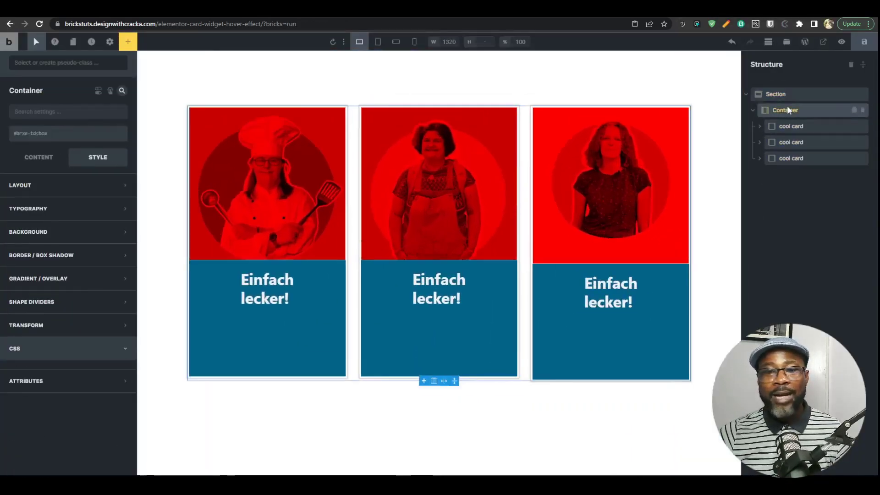
{"action": "left_click", "coordinate": [50, 157]}
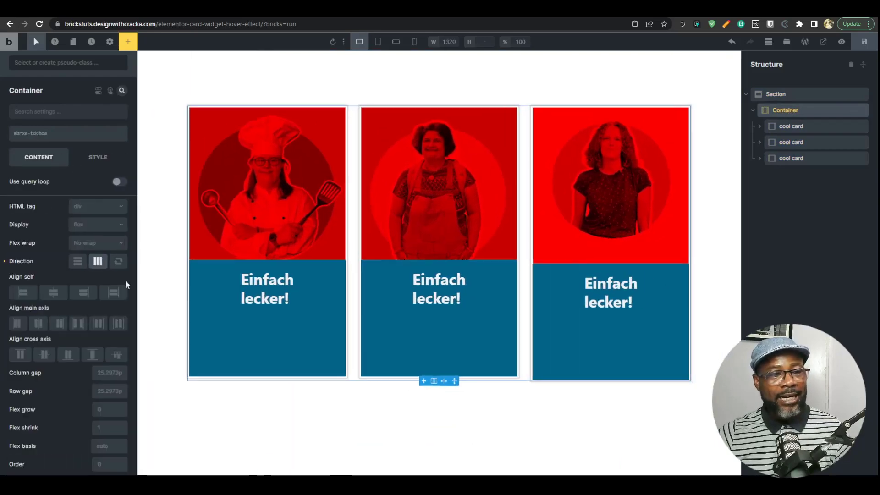
{"action": "left_click", "coordinate": [93, 354]}
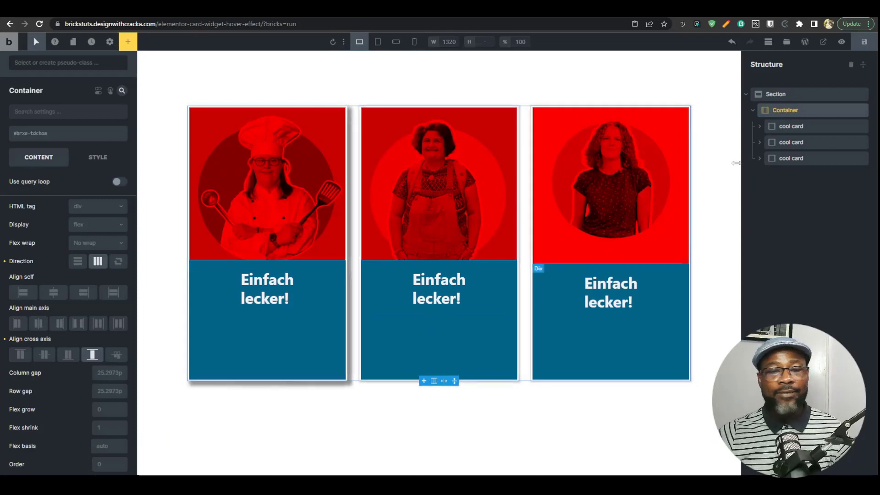
Try a max. height of 300 on the first card image's .cool-card__media class and clear the value again
{"action": "left_click", "coordinate": [627, 167]}
{"action": "left_click", "coordinate": [427, 204]}
{"action": "left_click", "coordinate": [291, 218]}
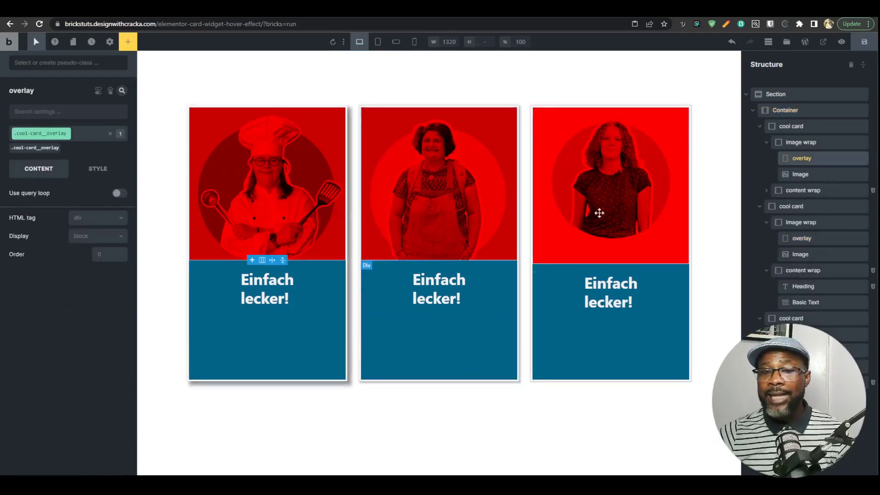
{"action": "left_click", "coordinate": [796, 174]}
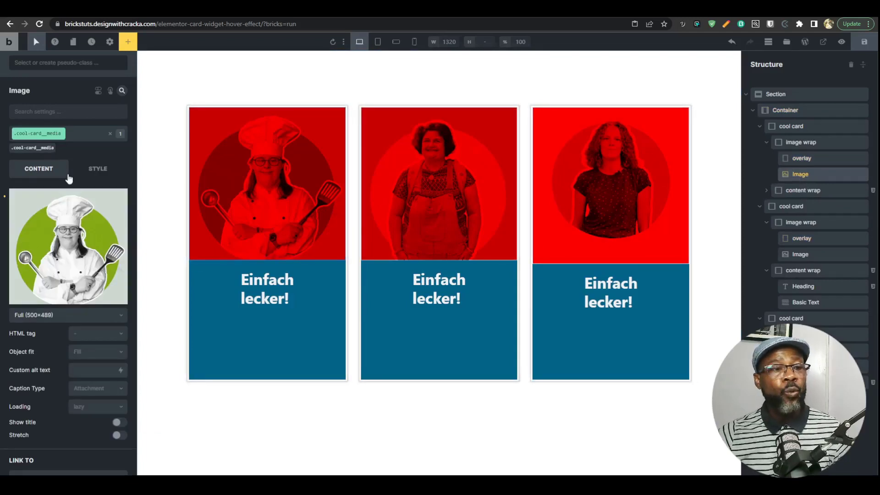
{"action": "left_click", "coordinate": [97, 173]}
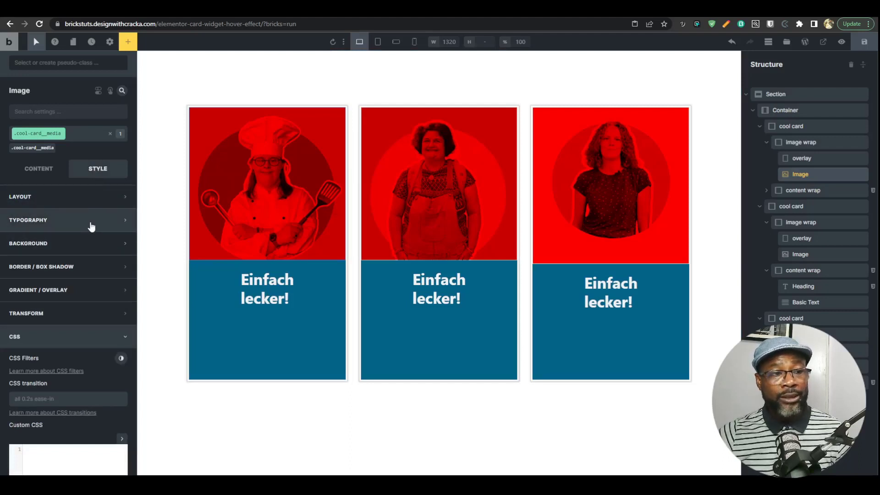
{"action": "left_click", "coordinate": [91, 197]}
{"action": "scroll", "coordinate": [101, 275], "scroll_direction": "down", "scroll_amount": 1}
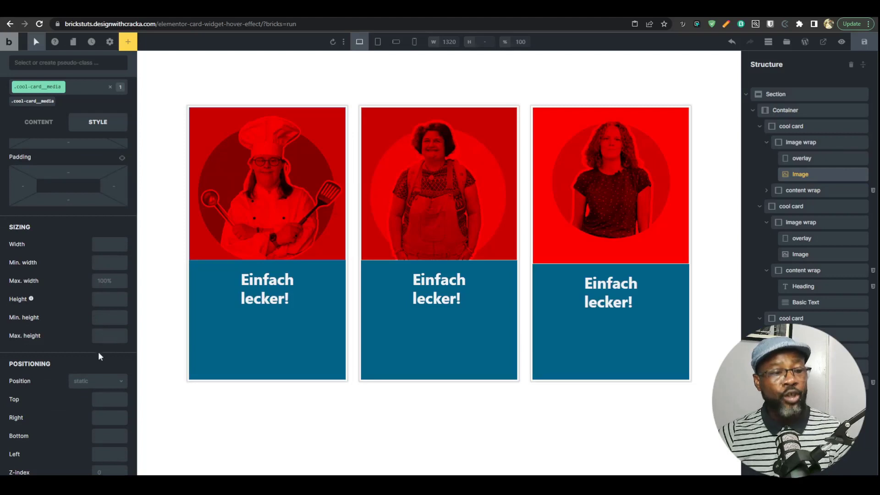
{"action": "left_click", "coordinate": [110, 337]}
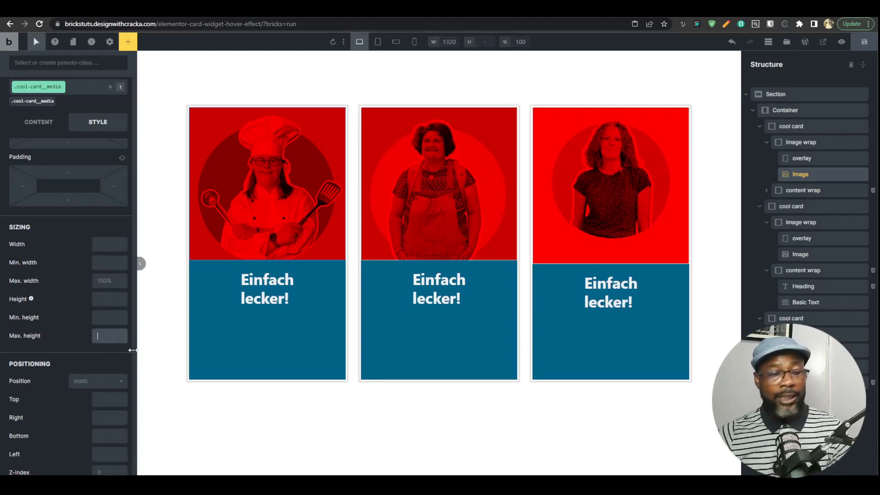
{"action": "type", "text": "300"}
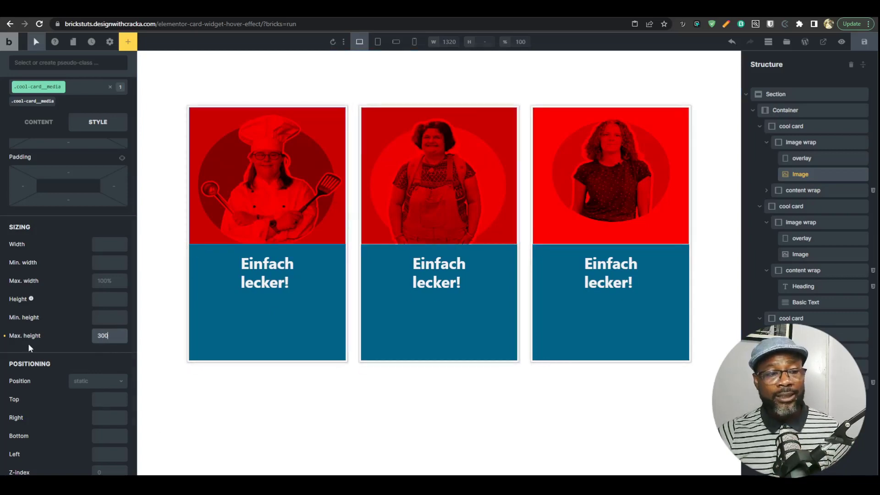
{"action": "left_click", "coordinate": [5, 337]}
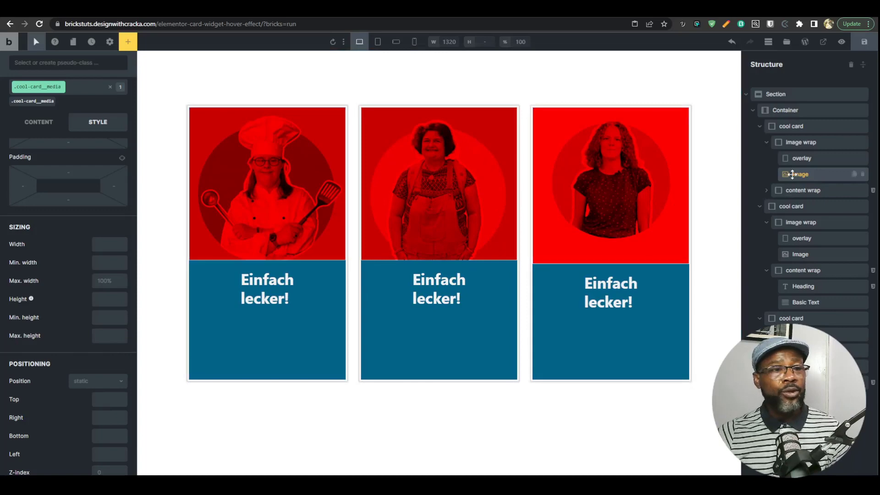
Open the first card image's media library and compare the pixel dimensions of the three card photos
{"action": "left_click", "coordinate": [48, 124]}
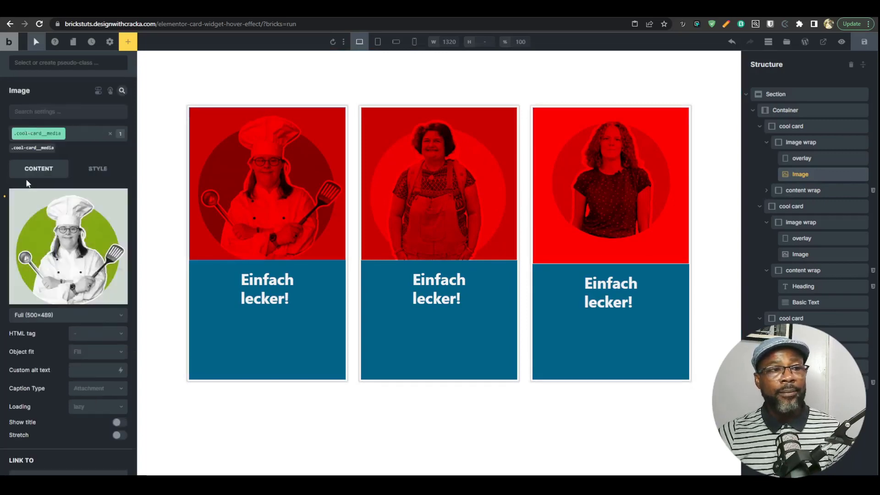
{"action": "left_click", "coordinate": [31, 147]}
{"action": "left_click", "coordinate": [38, 203]}
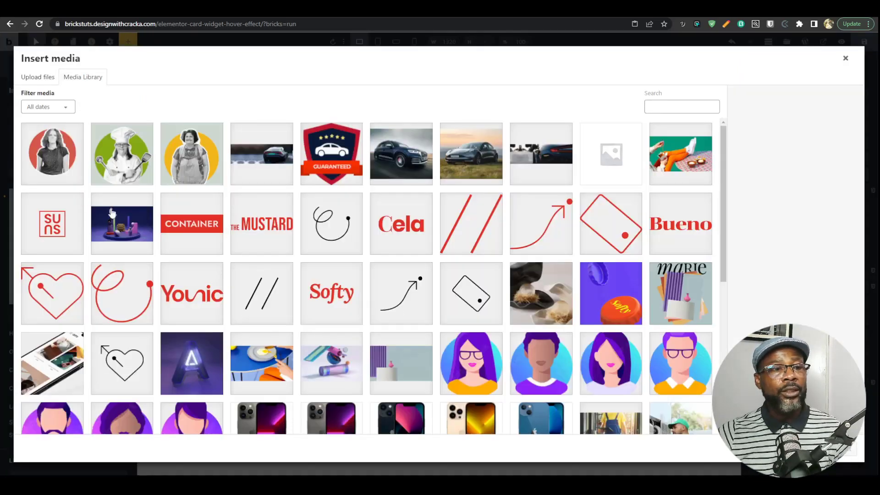
{"action": "left_click", "coordinate": [52, 165]}
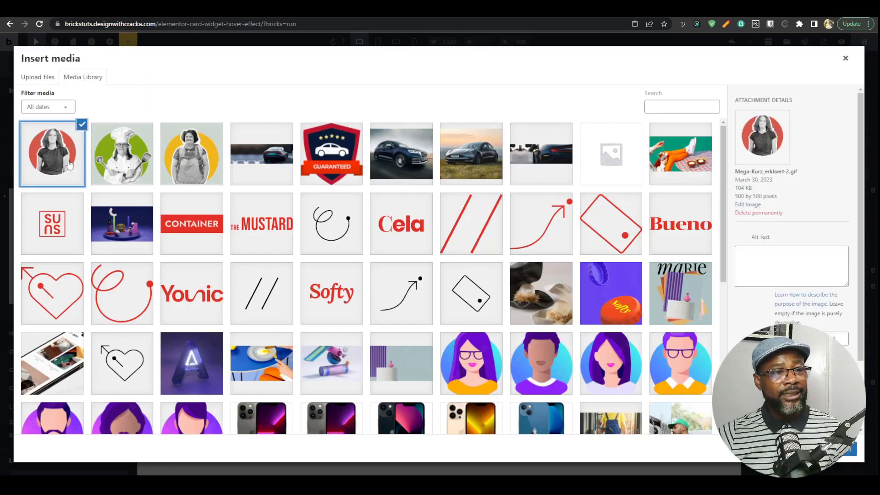
{"action": "left_click", "coordinate": [204, 175]}
{"action": "left_click", "coordinate": [137, 173]}
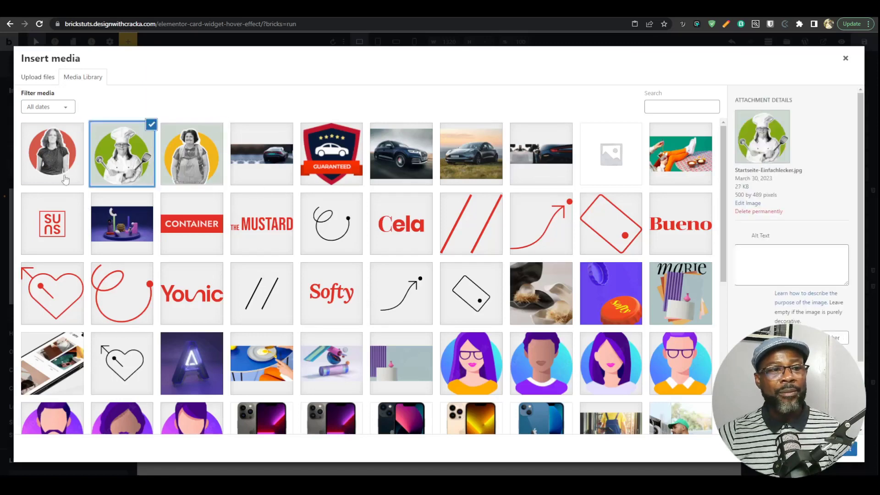
{"action": "left_click", "coordinate": [66, 177]}
{"action": "left_click", "coordinate": [122, 156]}
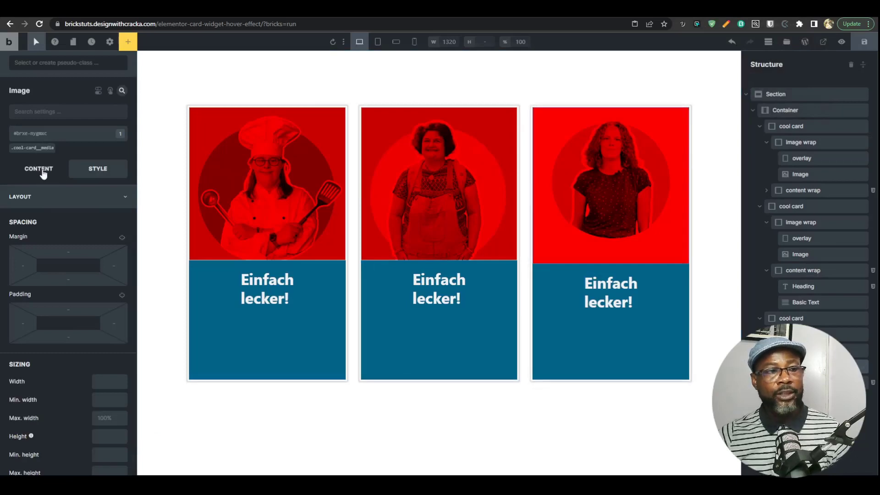
Upload Startseite-Kurz-erklaert-3.jpg, insert it as the third card's image, save, and view the front-end preview
{"action": "left_click", "coordinate": [41, 168]}
{"action": "left_click", "coordinate": [65, 258]}
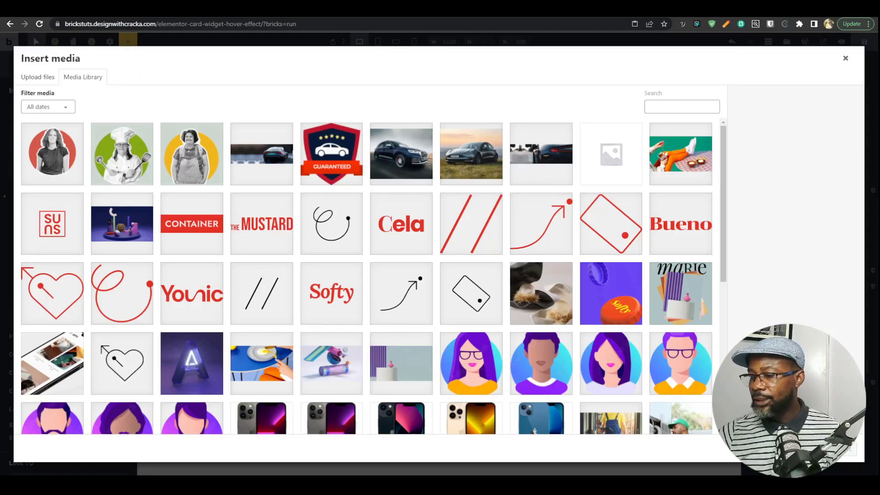
{"action": "left_click_drag", "start_coordinate": [1, 214], "coordinate": [80, 208]}
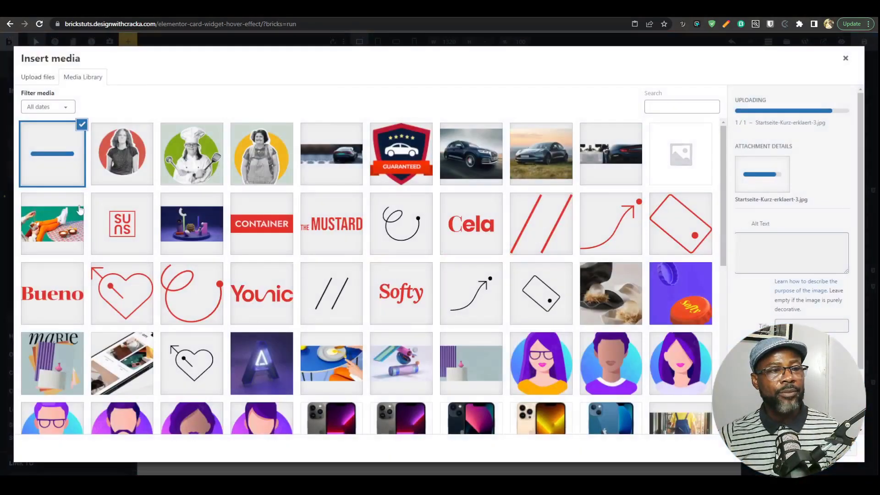
{"action": "left_click", "coordinate": [63, 175]}
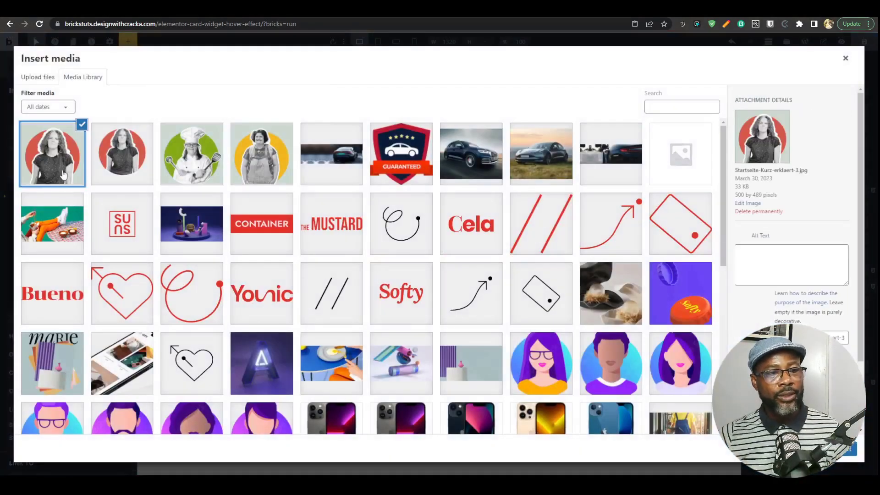
{"action": "left_click", "coordinate": [64, 159]}
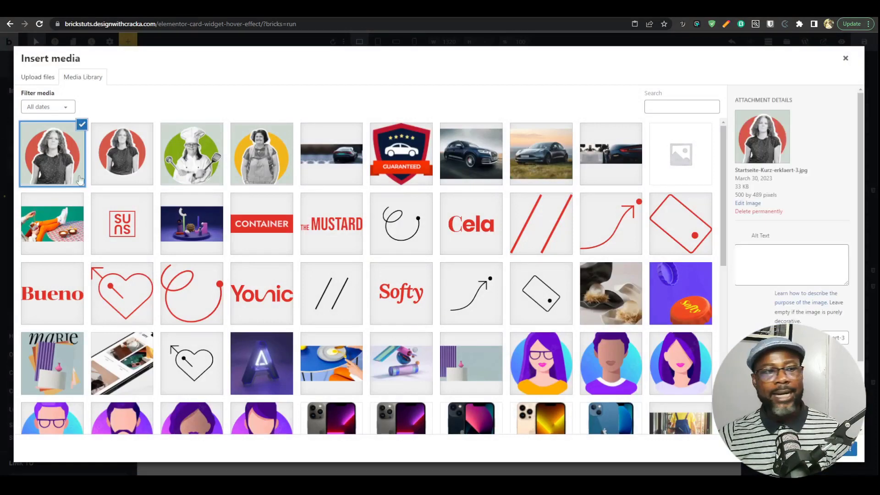
{"action": "left_click", "coordinate": [848, 450]}
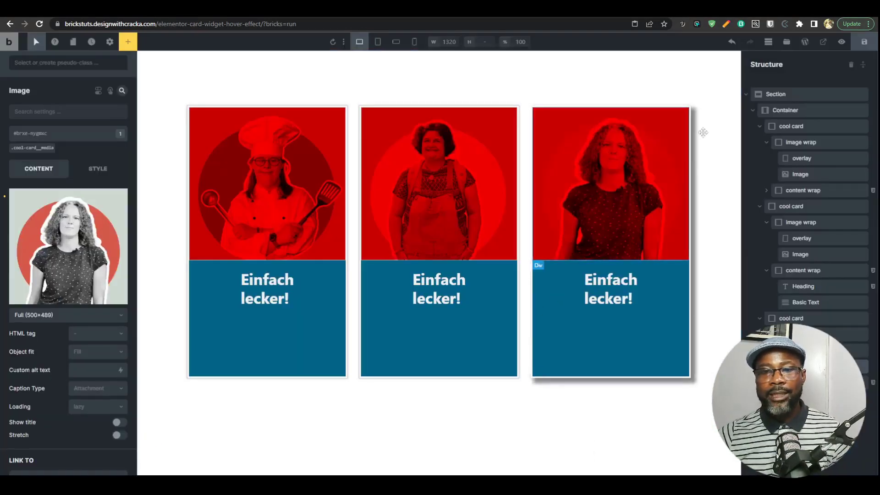
{"action": "left_click", "coordinate": [866, 42]}
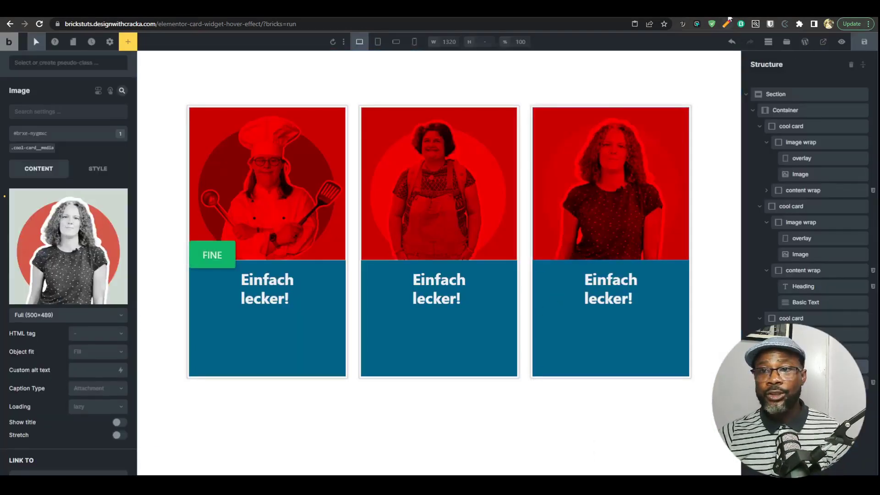
{"action": "left_click", "coordinate": [730, 17]}
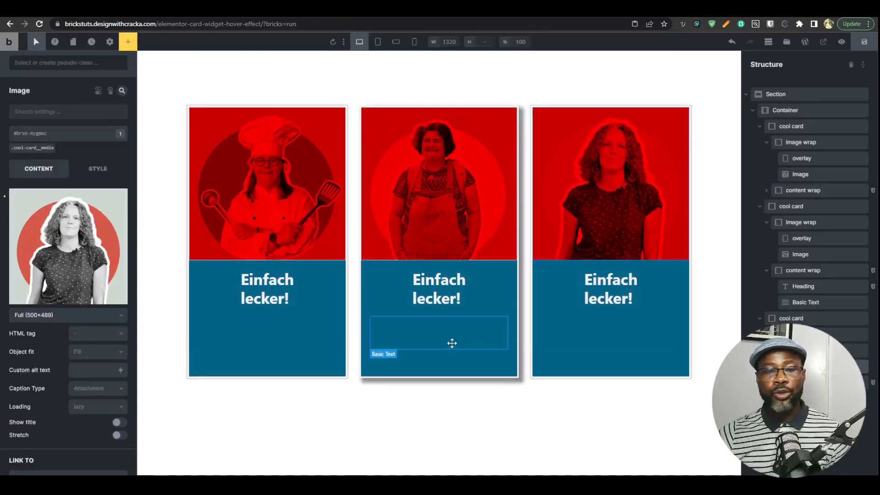
Set the typography color of the second card's Basic Text to var(--shade) on the element itself, not its class
{"action": "left_click", "coordinate": [452, 344]}
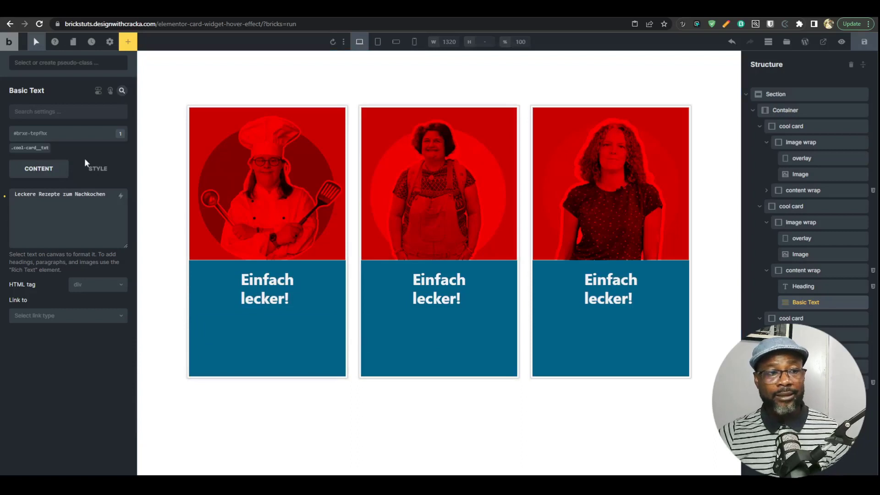
{"action": "left_click", "coordinate": [91, 167]}
{"action": "left_click", "coordinate": [52, 200]}
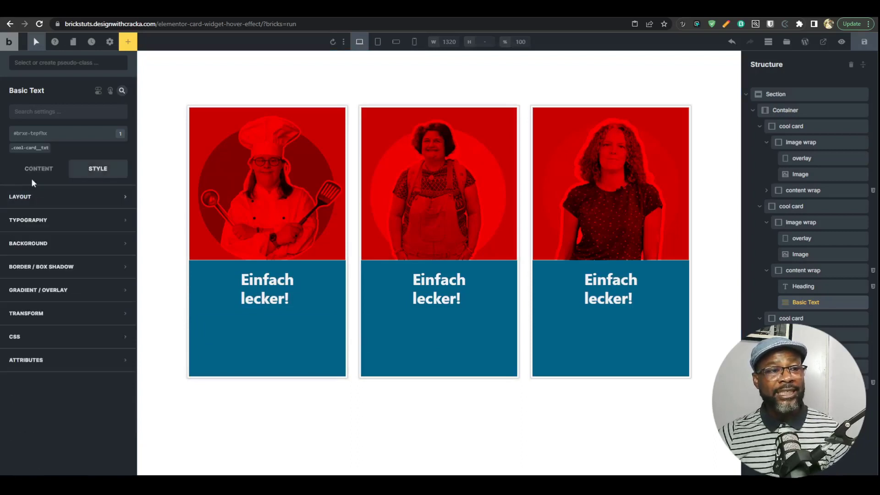
{"action": "left_click", "coordinate": [28, 149]}
{"action": "left_click", "coordinate": [29, 152]}
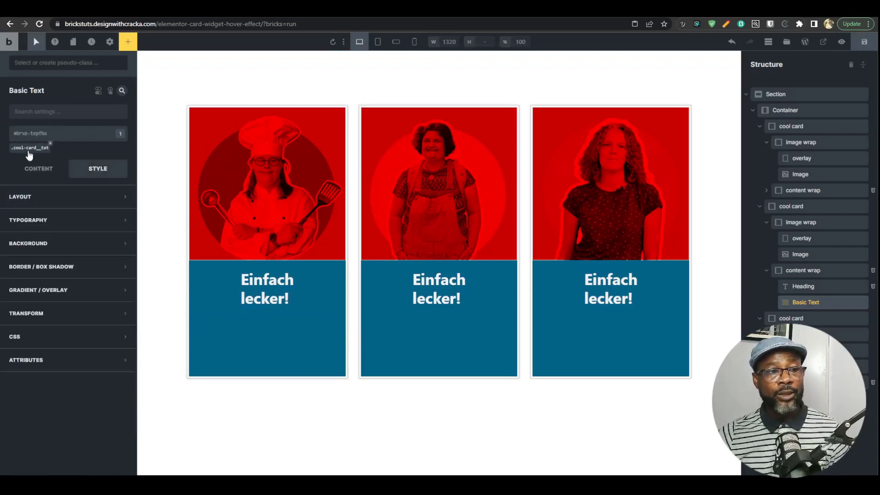
{"action": "left_click", "coordinate": [65, 223]}
{"action": "left_click", "coordinate": [121, 242]}
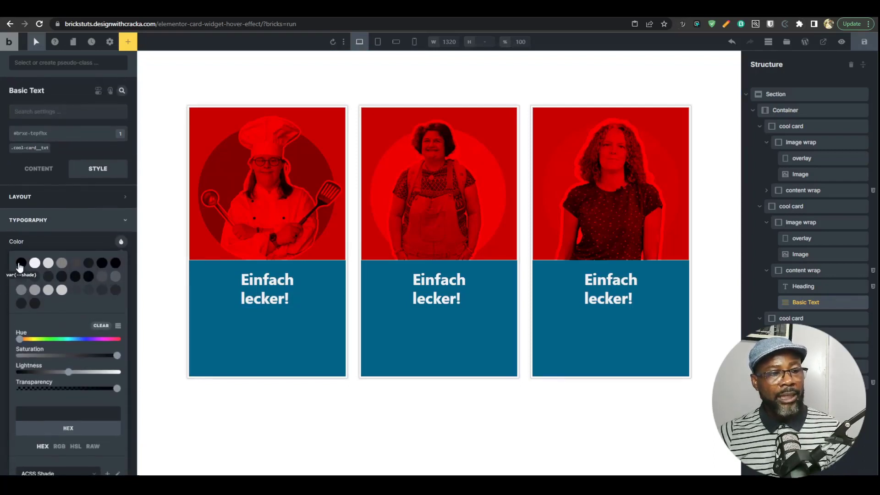
{"action": "left_click", "coordinate": [22, 264]}
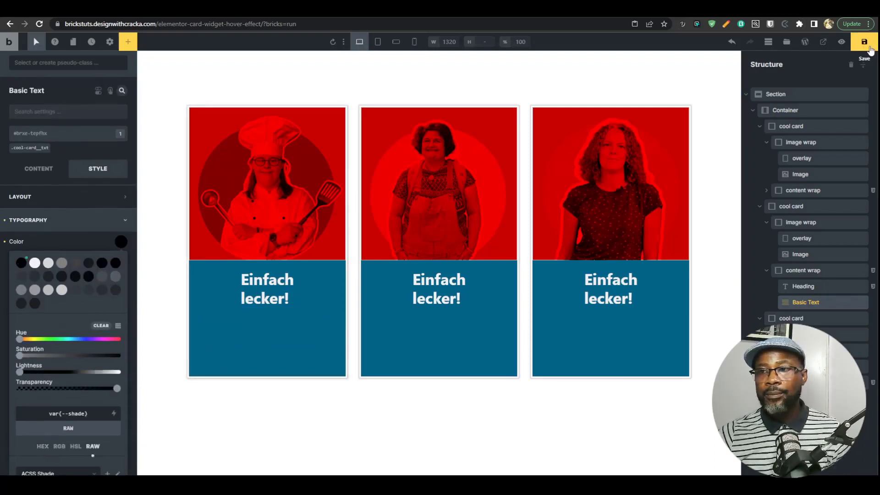
Save the page, reload the front-end preview, dismiss the translation prompt, and check the cards' hover effects
{"action": "left_click", "coordinate": [870, 48]}
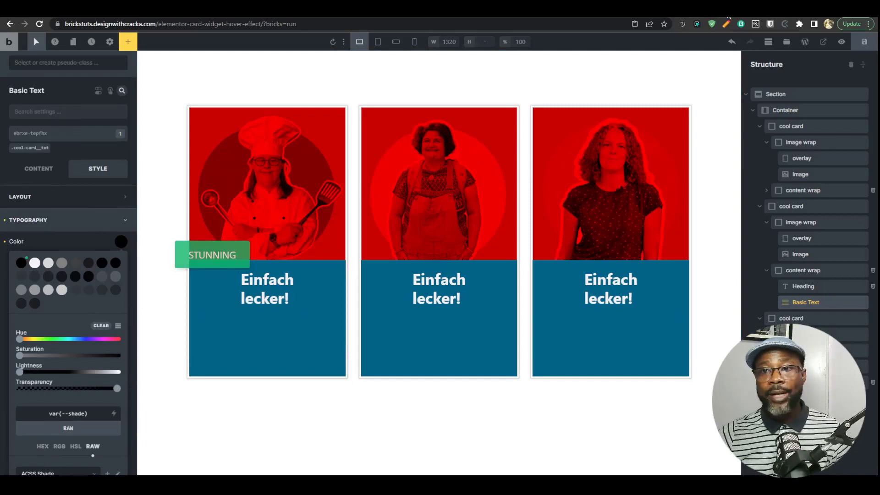
{"action": "key", "text": "ctrl+Tab"}
{"action": "key", "text": "ctrl+r"}
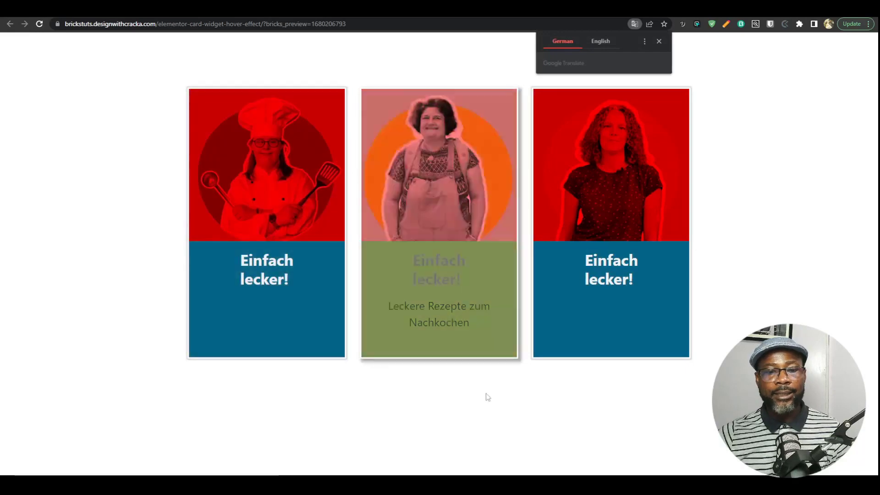
{"action": "left_click", "coordinate": [660, 42]}
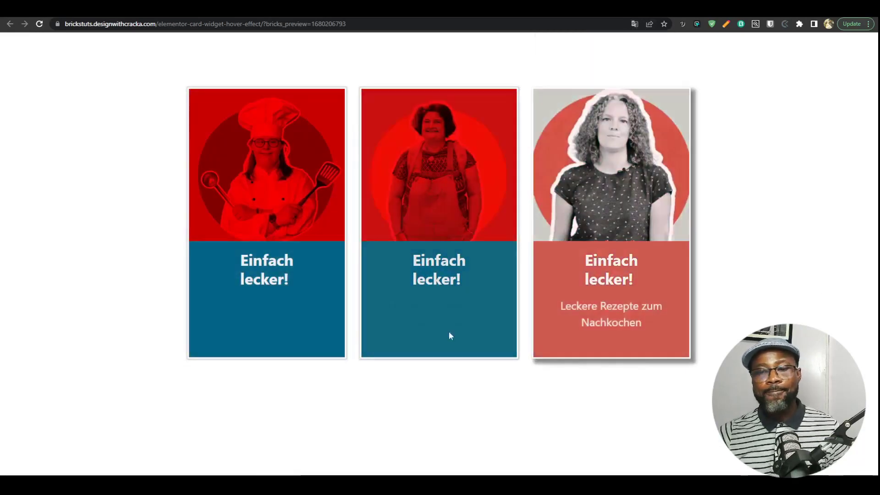